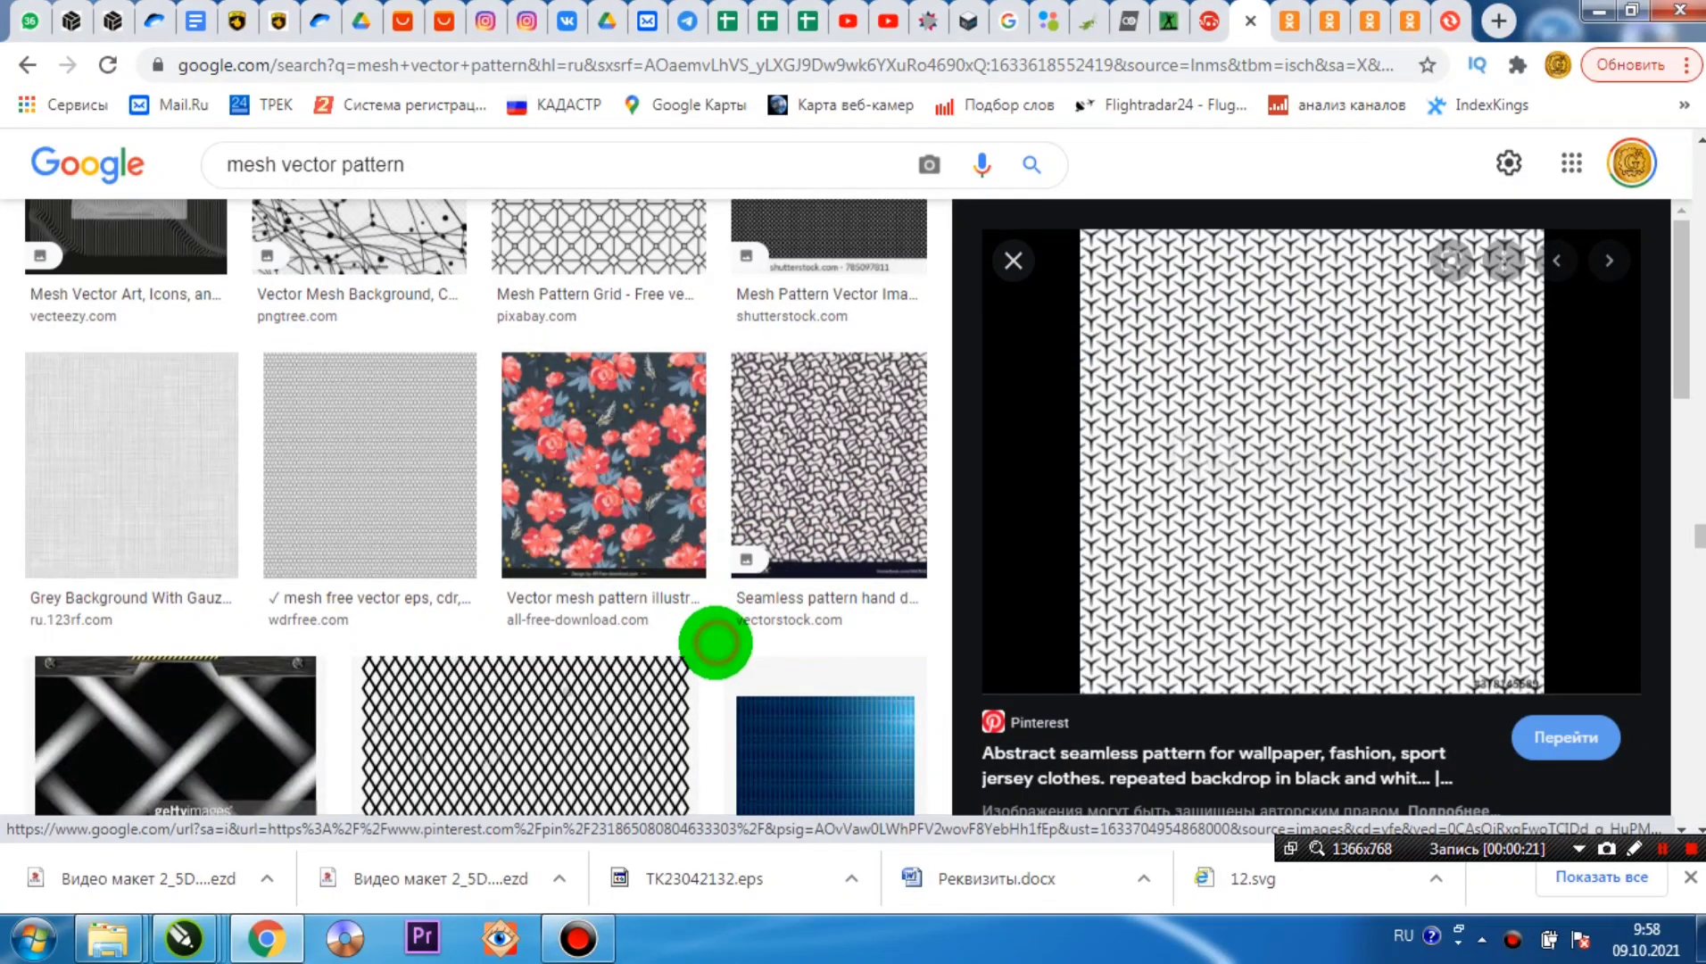
- Save the previewed seamless Y-shaped mesh pattern image to the desktop as a PNG
{"action": "scroll", "coordinate": [712, 639], "scroll_direction": "up", "scroll_amount": 1}
{"action": "scroll", "coordinate": [712, 638], "scroll_direction": "up", "scroll_amount": 10}
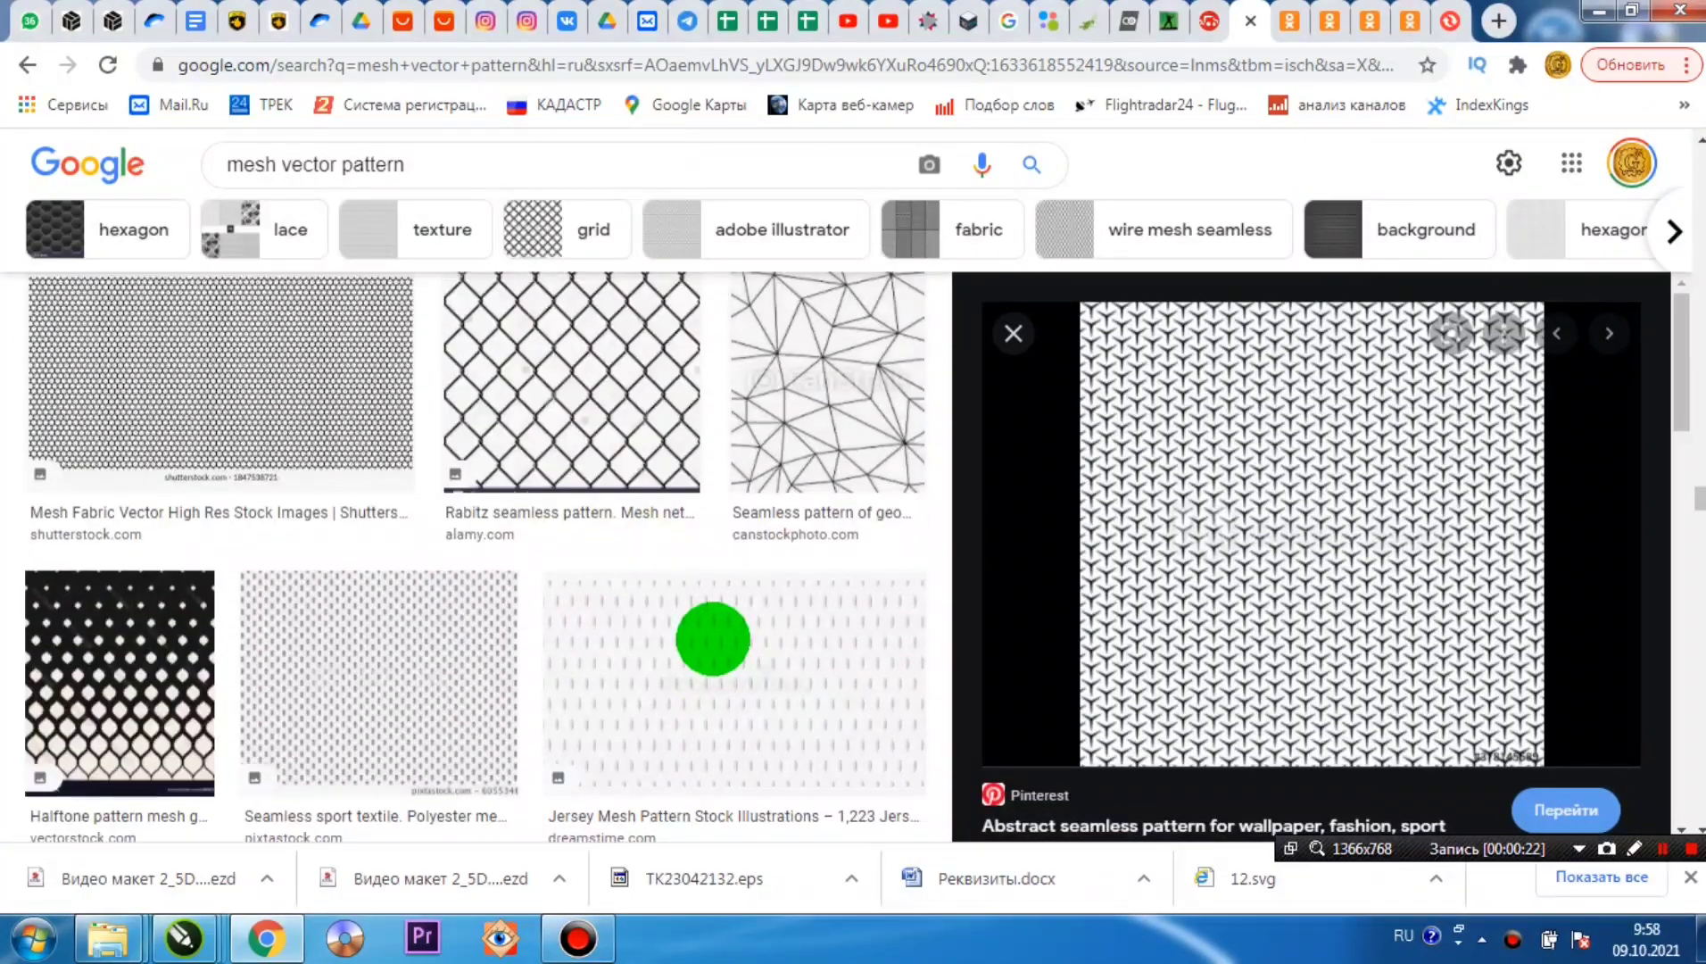
{"action": "scroll", "coordinate": [825, 586], "scroll_direction": "up", "scroll_amount": 5}
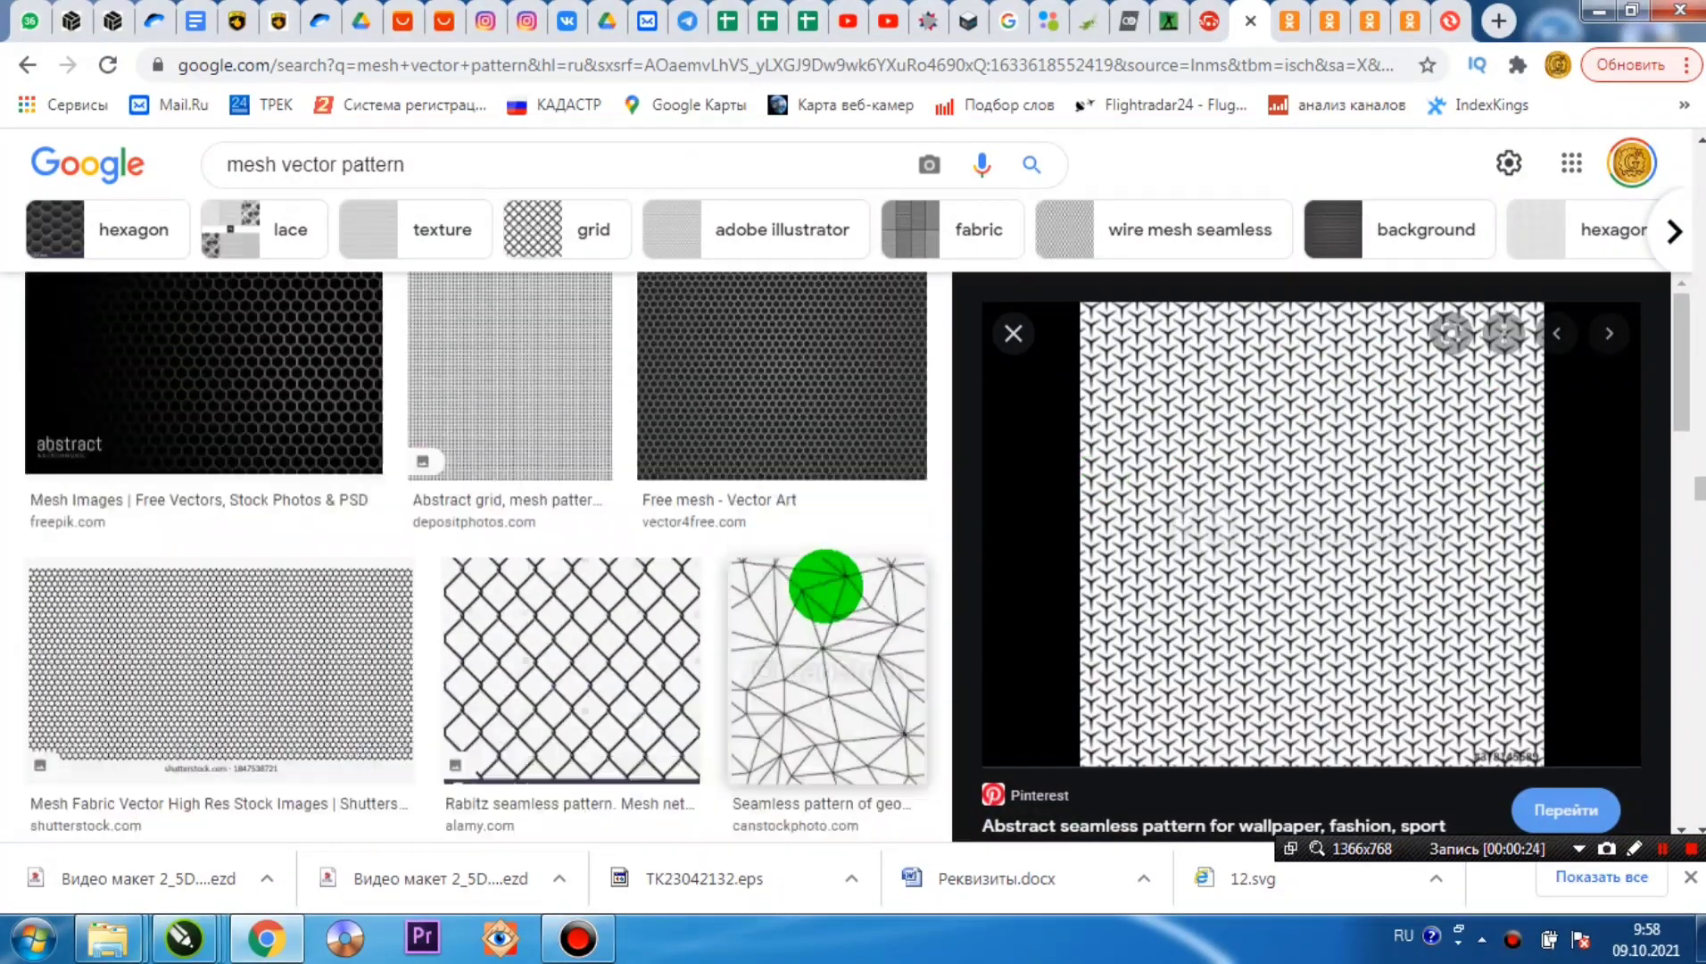
{"action": "scroll", "coordinate": [788, 601], "scroll_direction": "up", "scroll_amount": 5}
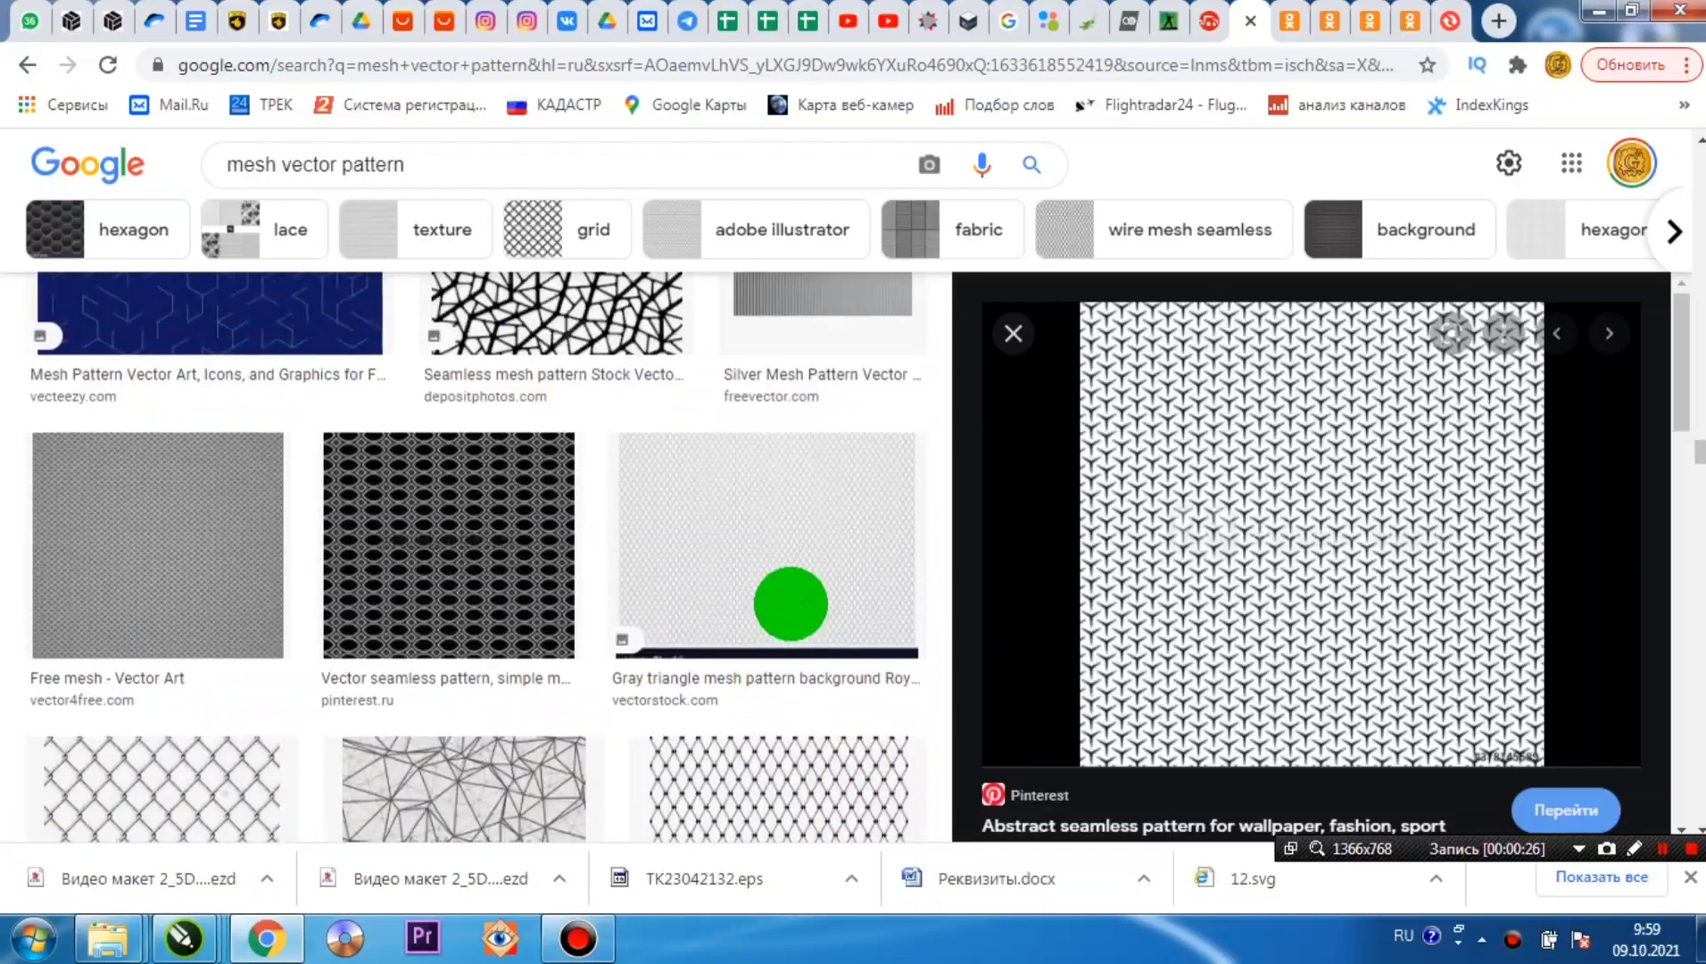
{"action": "scroll", "coordinate": [791, 603], "scroll_direction": "down", "scroll_amount": 1}
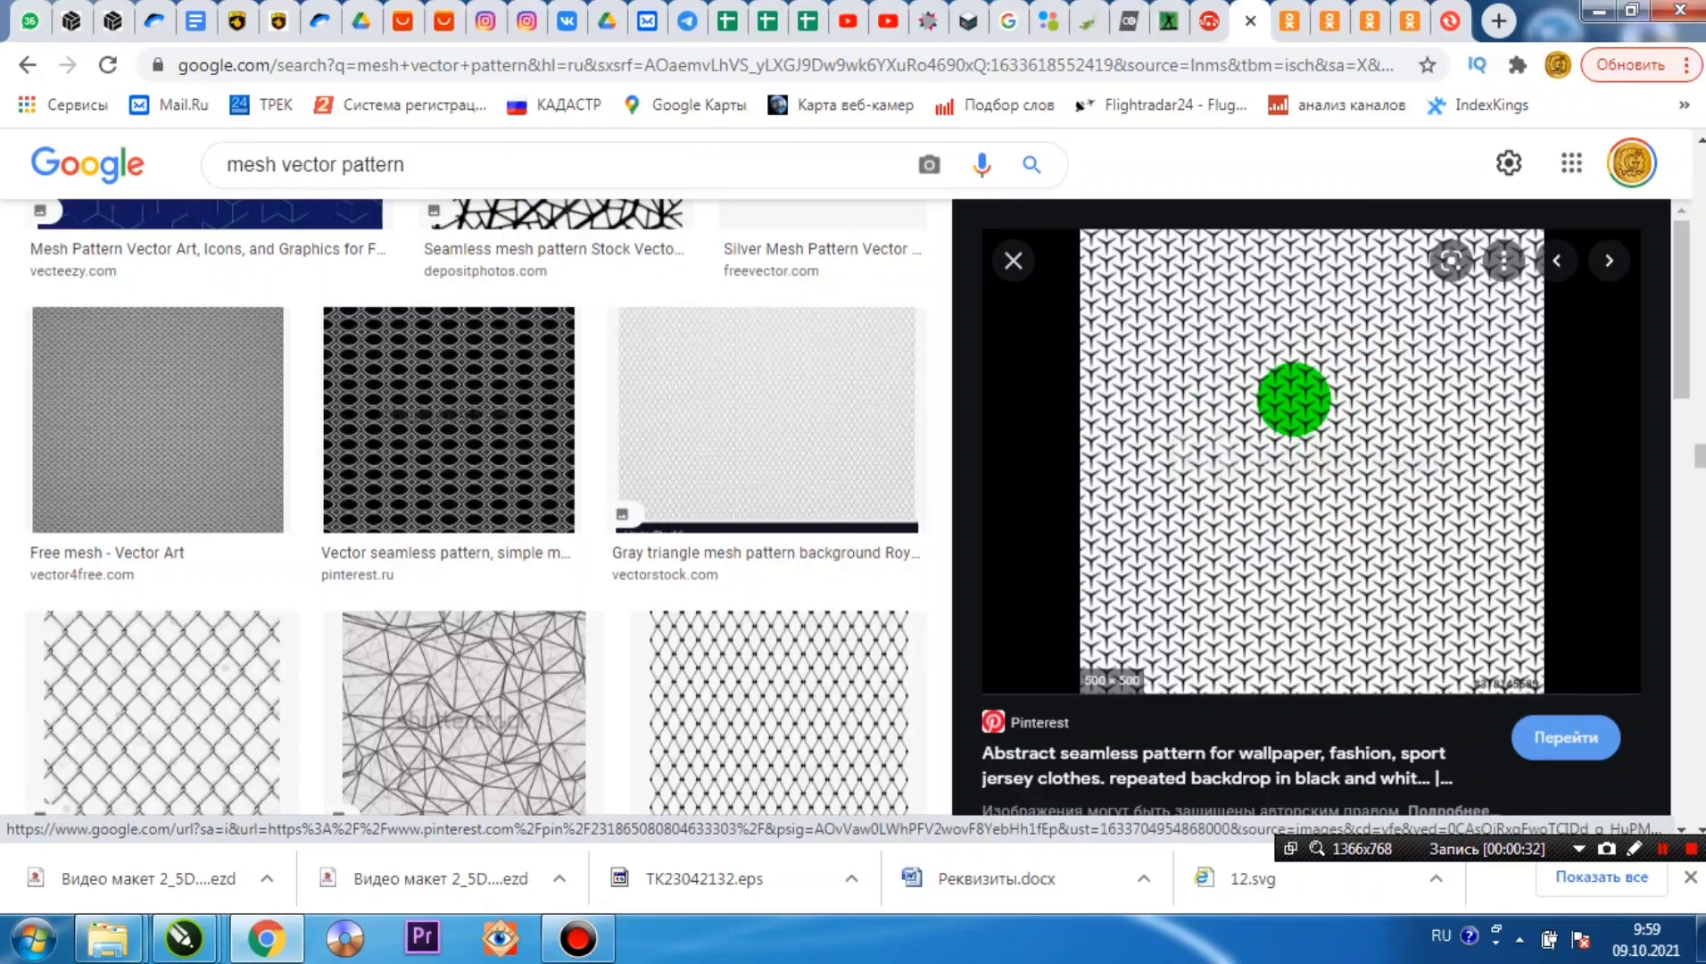
{"action": "right_click", "coordinate": [1294, 399]}
{"action": "left_click", "coordinate": [1352, 701]}
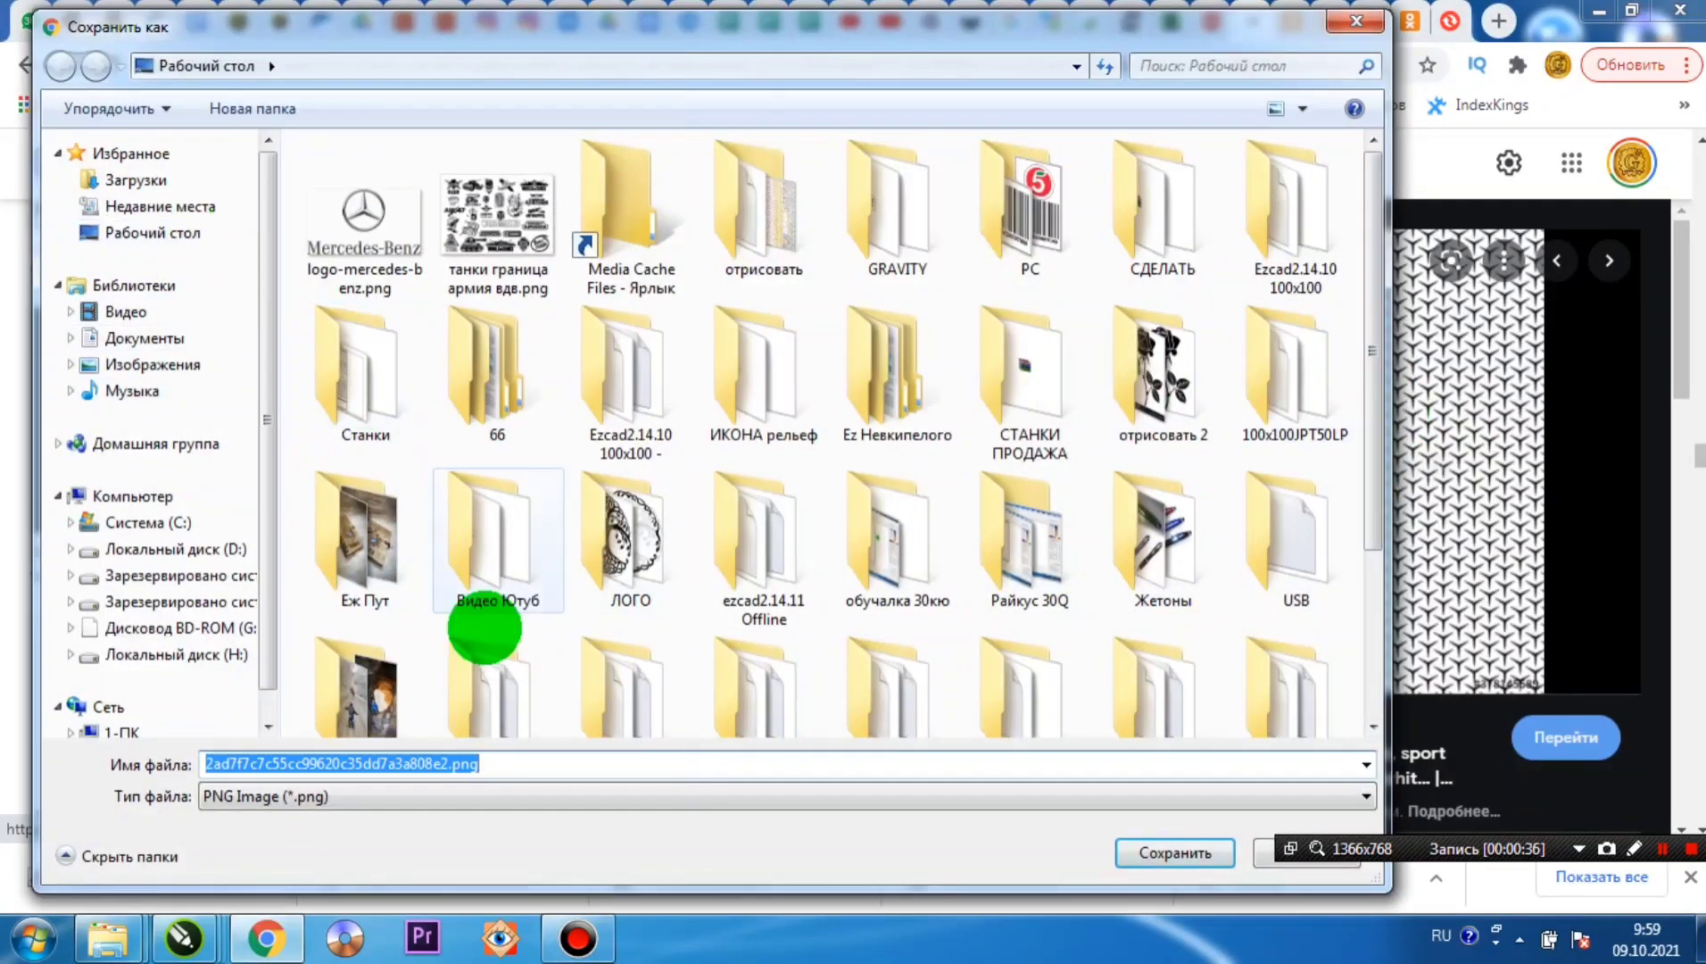
{"action": "left_click", "coordinate": [1176, 855]}
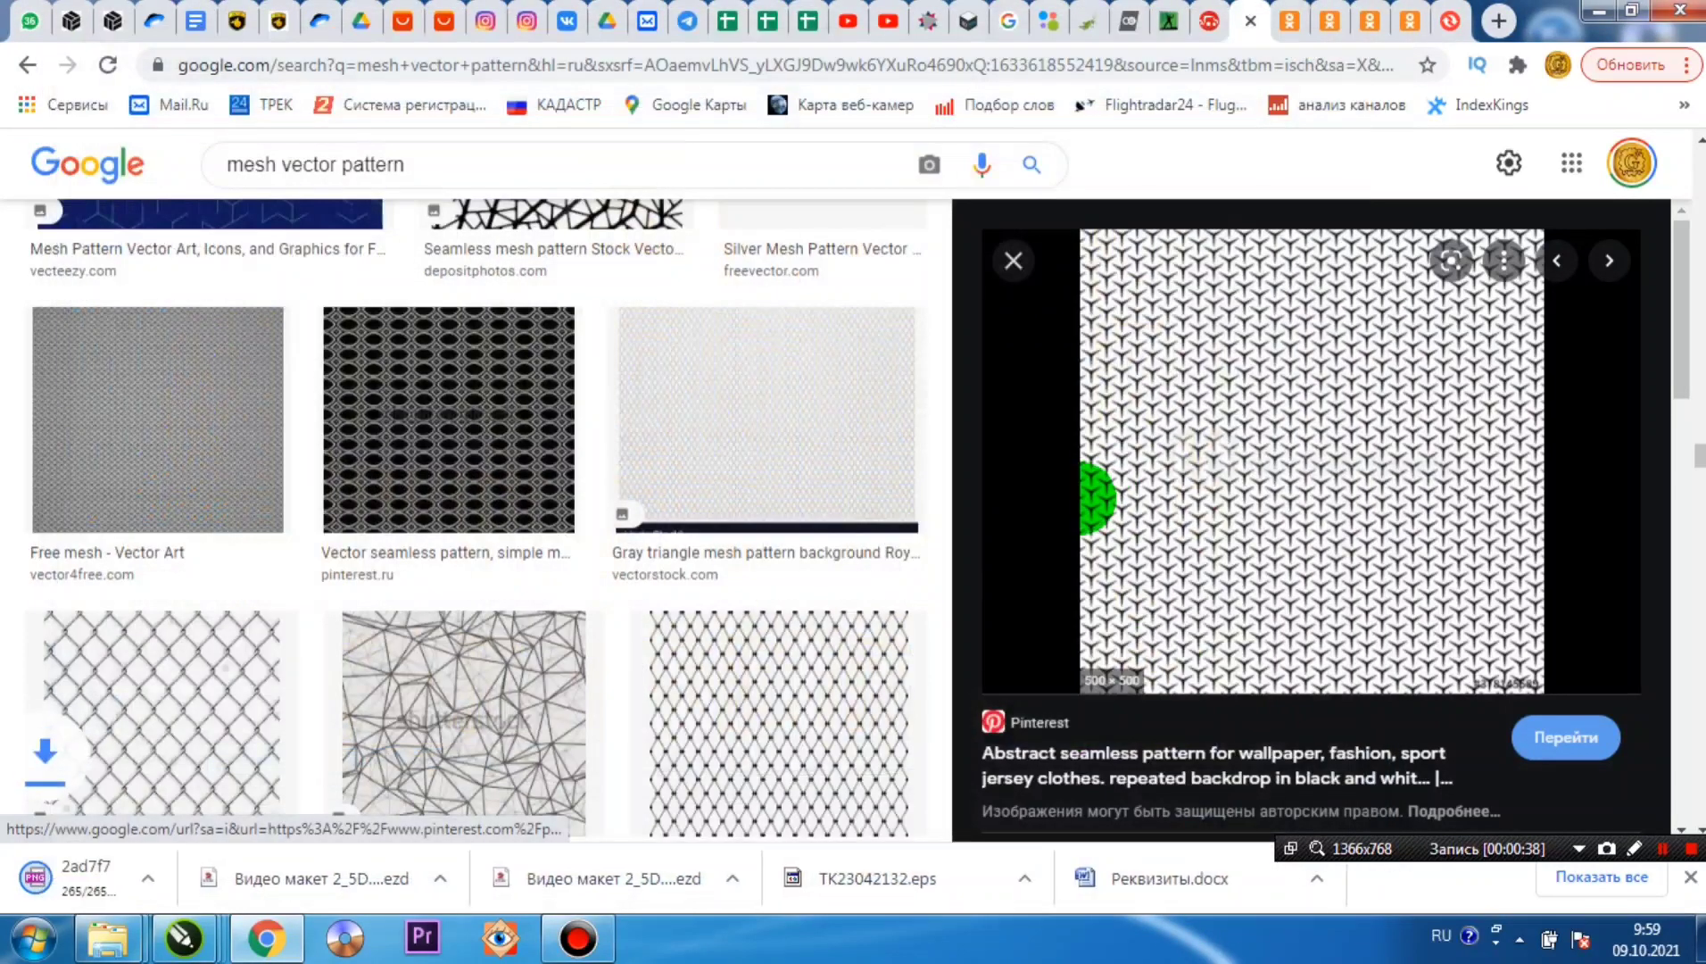
- Minimize the browser, switch to CorelDRAW and place the saved pattern image in the empty document
{"action": "left_click", "coordinate": [491, 446]}
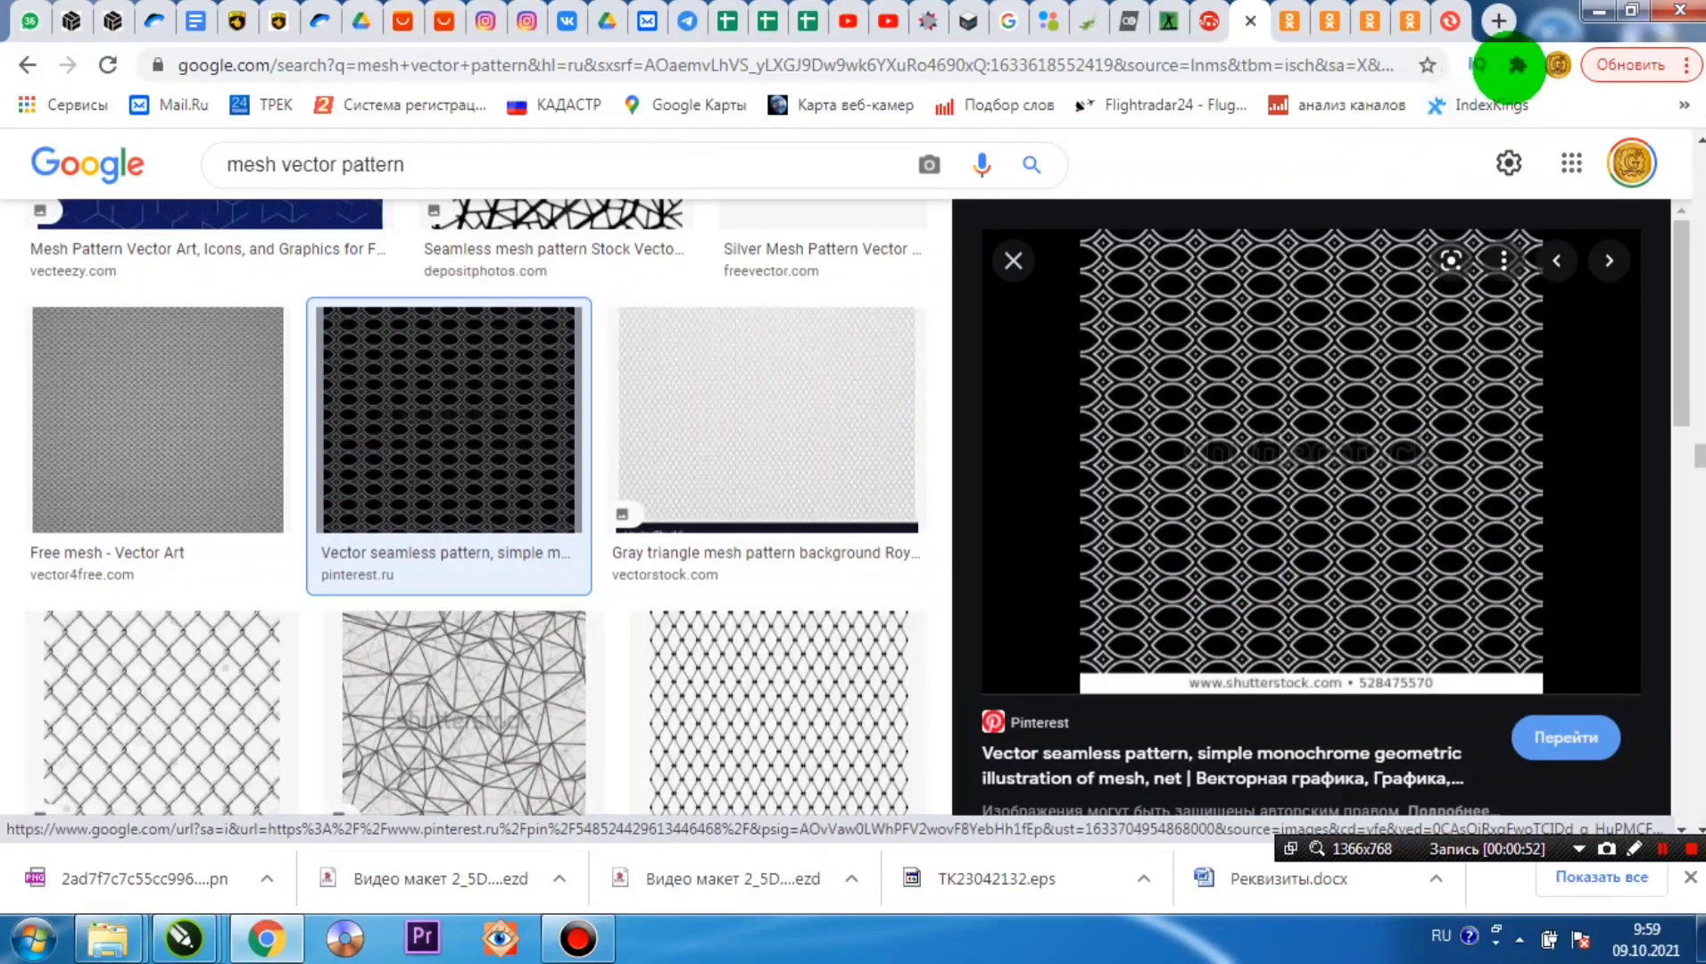
{"action": "left_click", "coordinate": [1598, 11]}
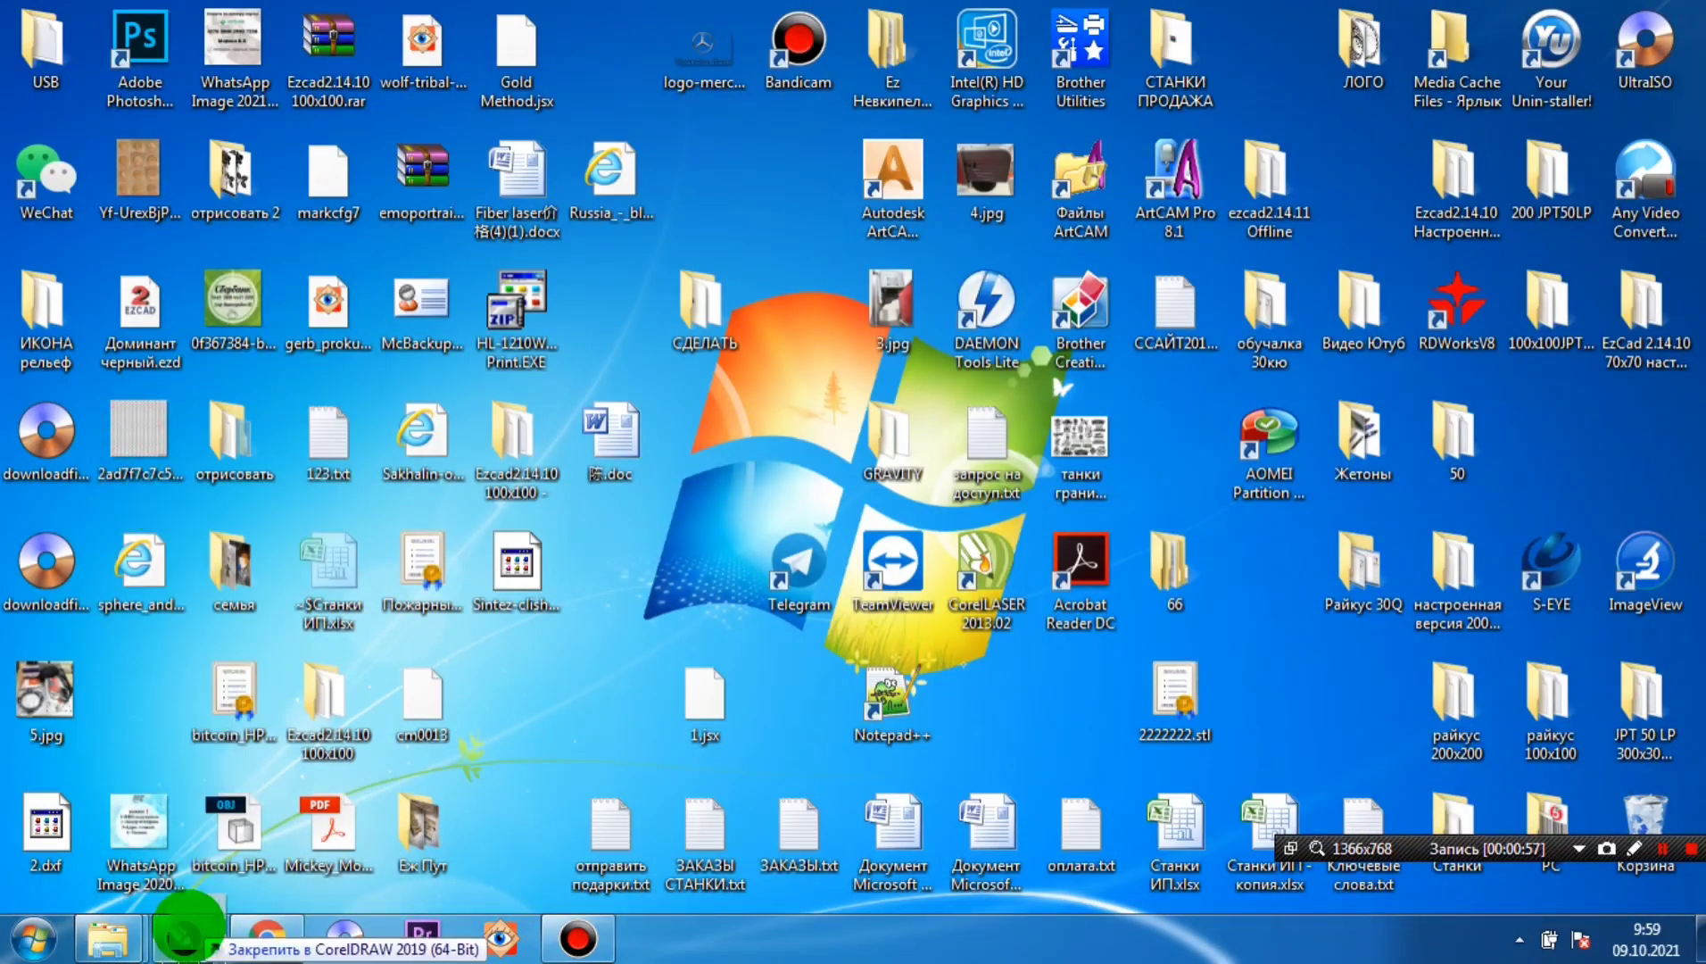
{"action": "left_click", "coordinate": [188, 933]}
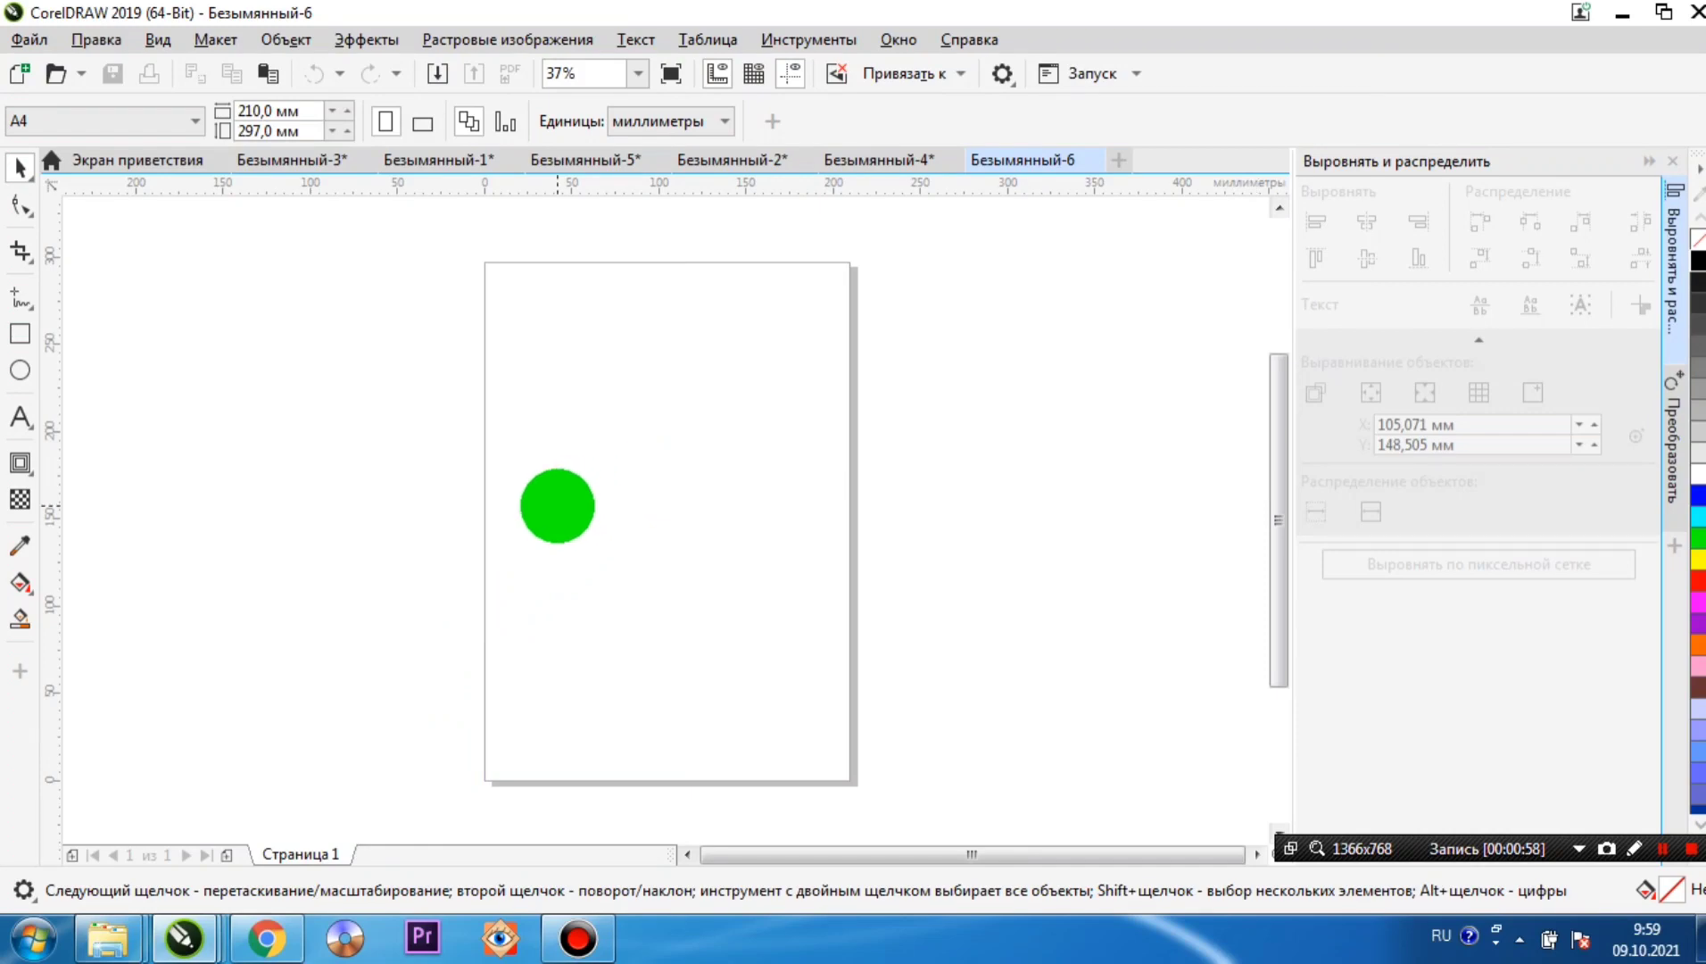
{"action": "key", "text": "ctrl+v"}
{"action": "scroll", "coordinate": [624, 507], "scroll_direction": "up", "scroll_amount": 3}
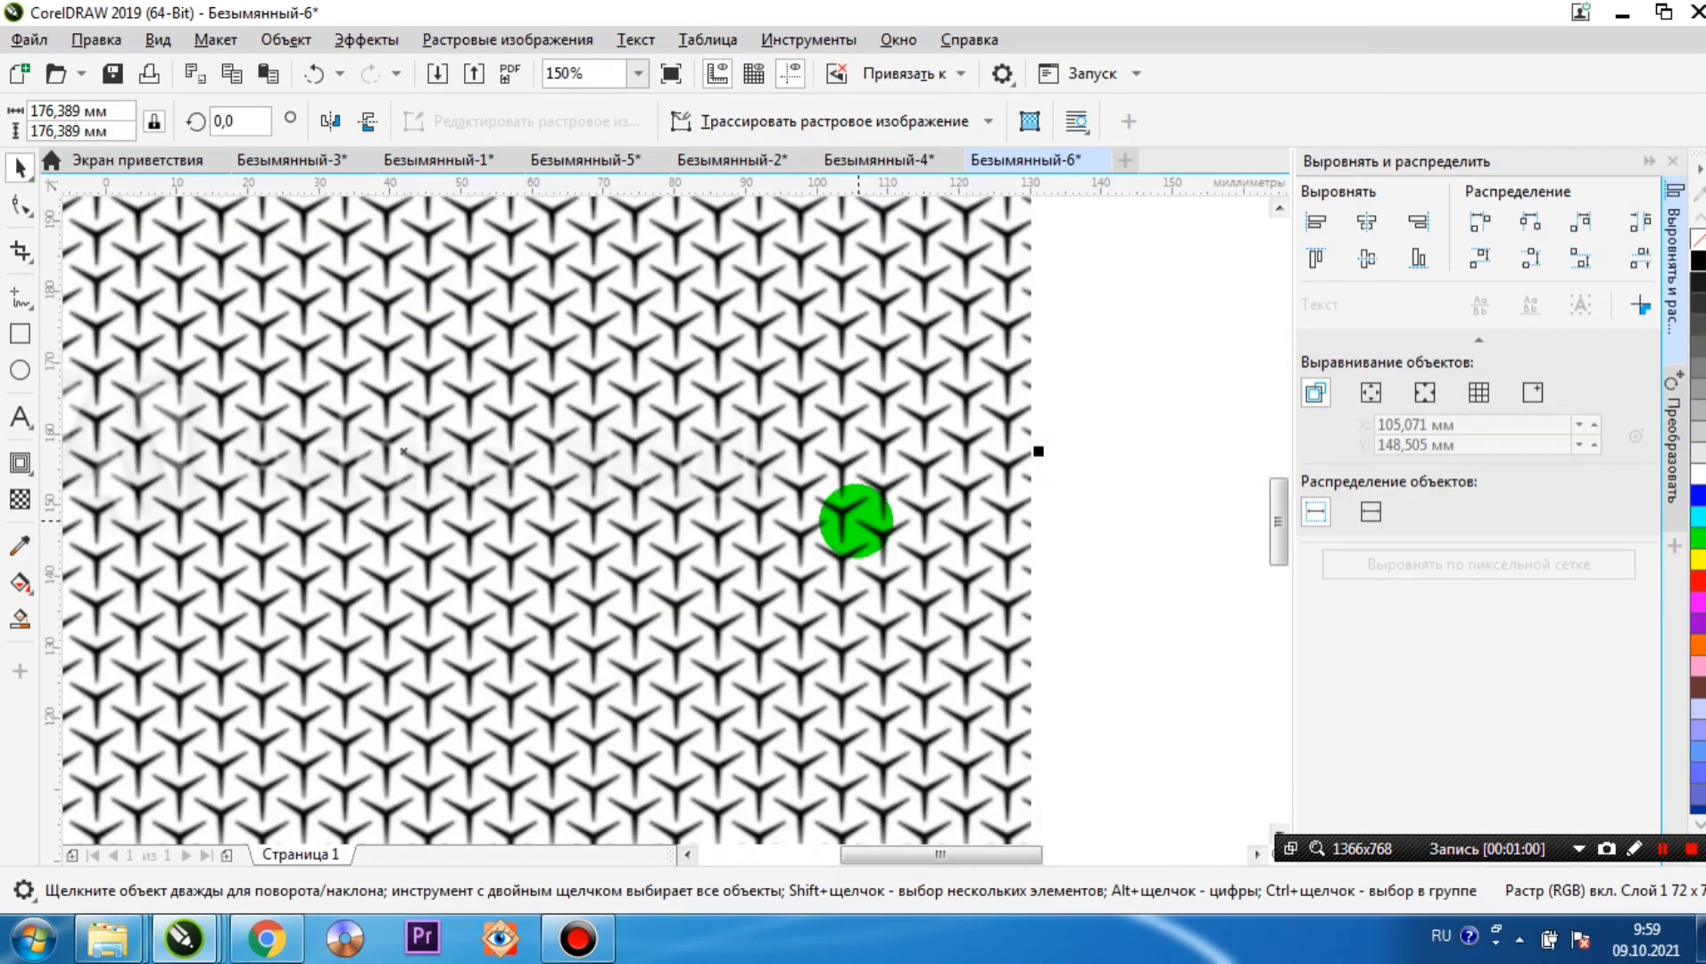
- Draw a square about 18.7 mm wide in the empty area beside the pattern image
{"action": "scroll", "coordinate": [730, 471], "scroll_direction": "up", "scroll_amount": 2}
{"action": "scroll", "coordinate": [730, 462], "scroll_direction": "down", "scroll_amount": 2}
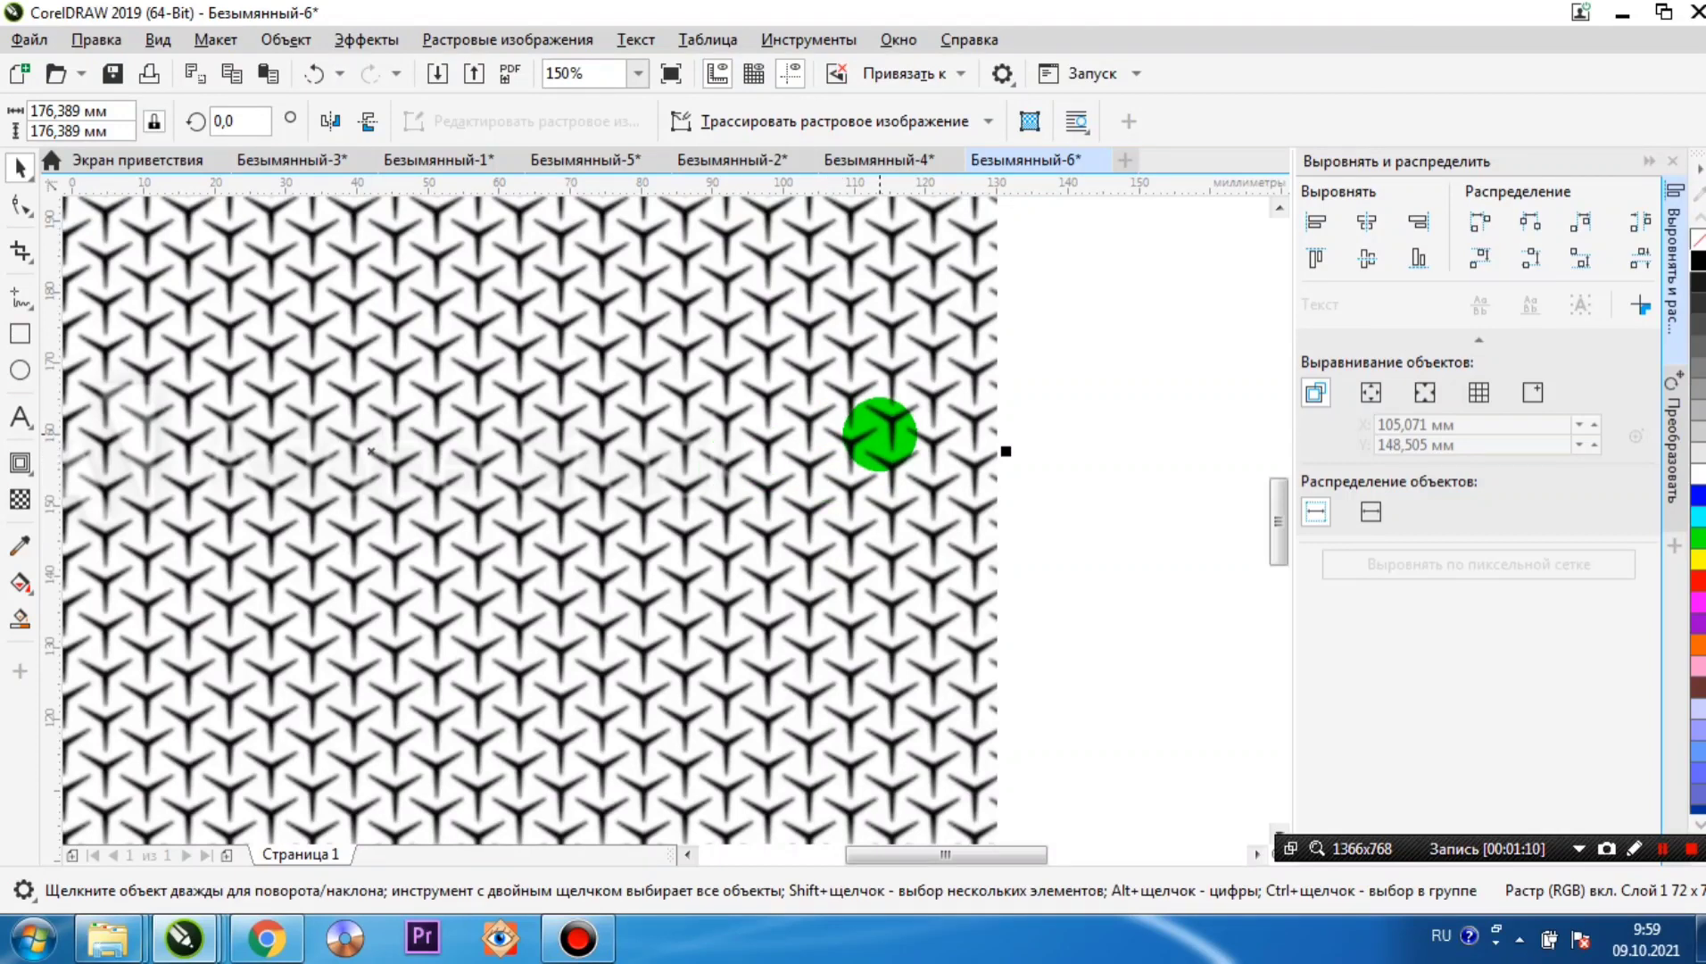
{"action": "scroll", "coordinate": [646, 473], "scroll_direction": "down", "scroll_amount": 2}
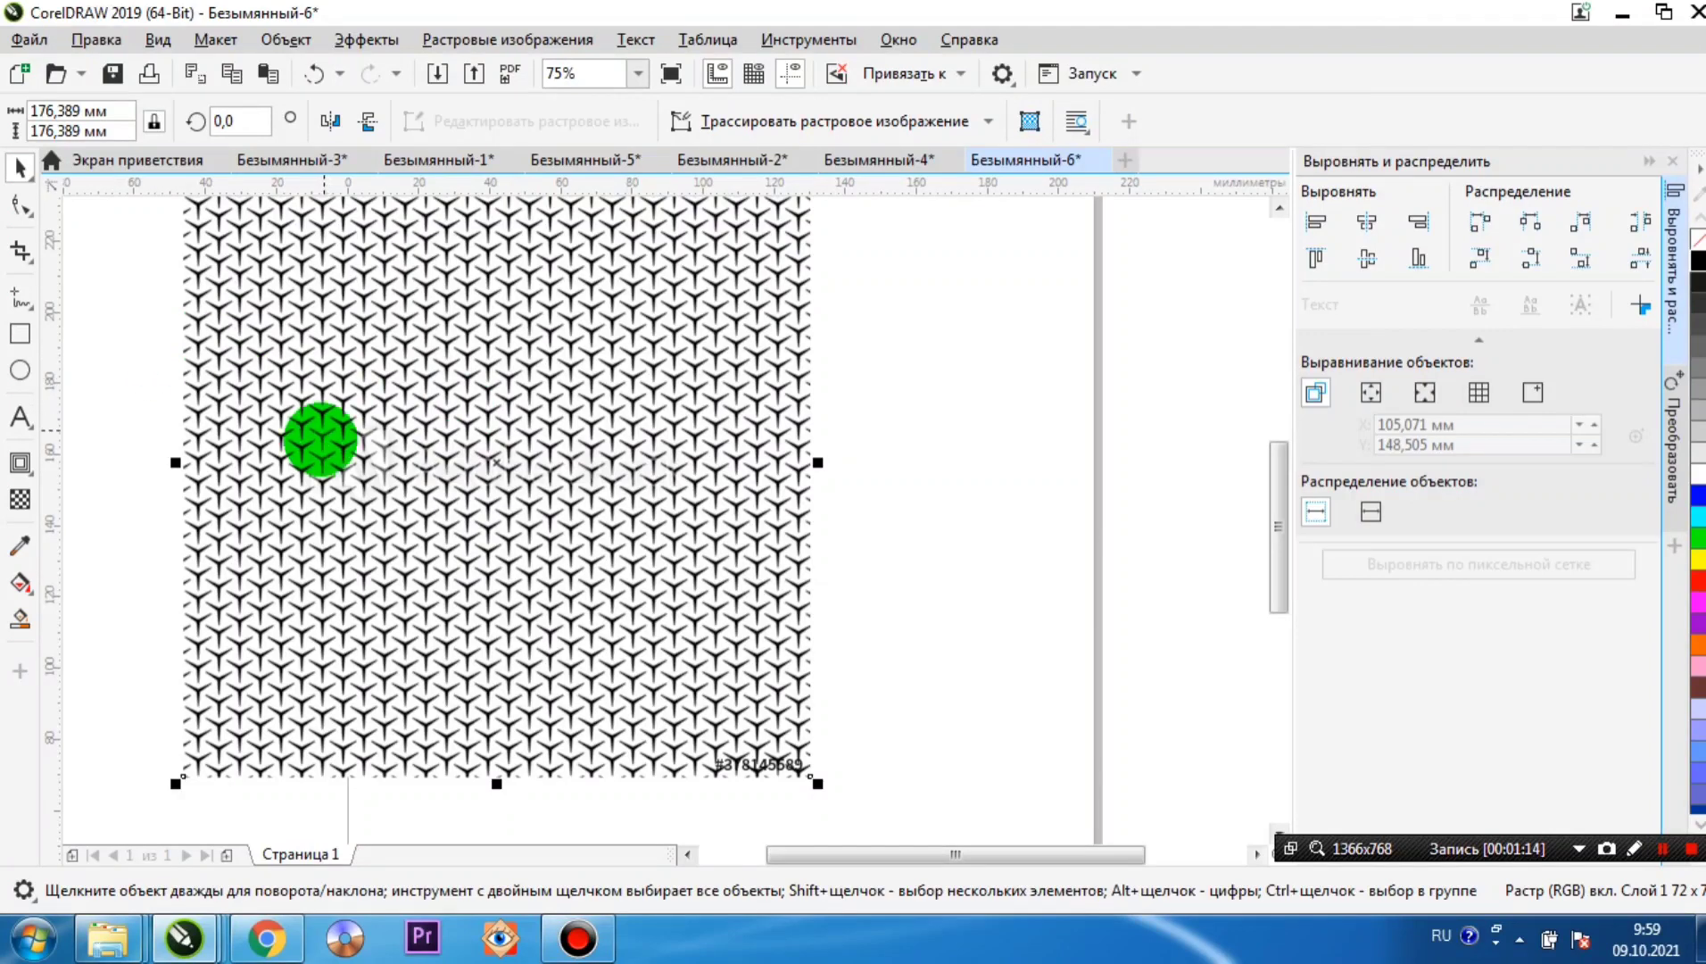
{"action": "scroll", "coordinate": [487, 411], "scroll_direction": "down", "scroll_amount": 2}
{"action": "scroll", "coordinate": [639, 435], "scroll_direction": "up", "scroll_amount": 4}
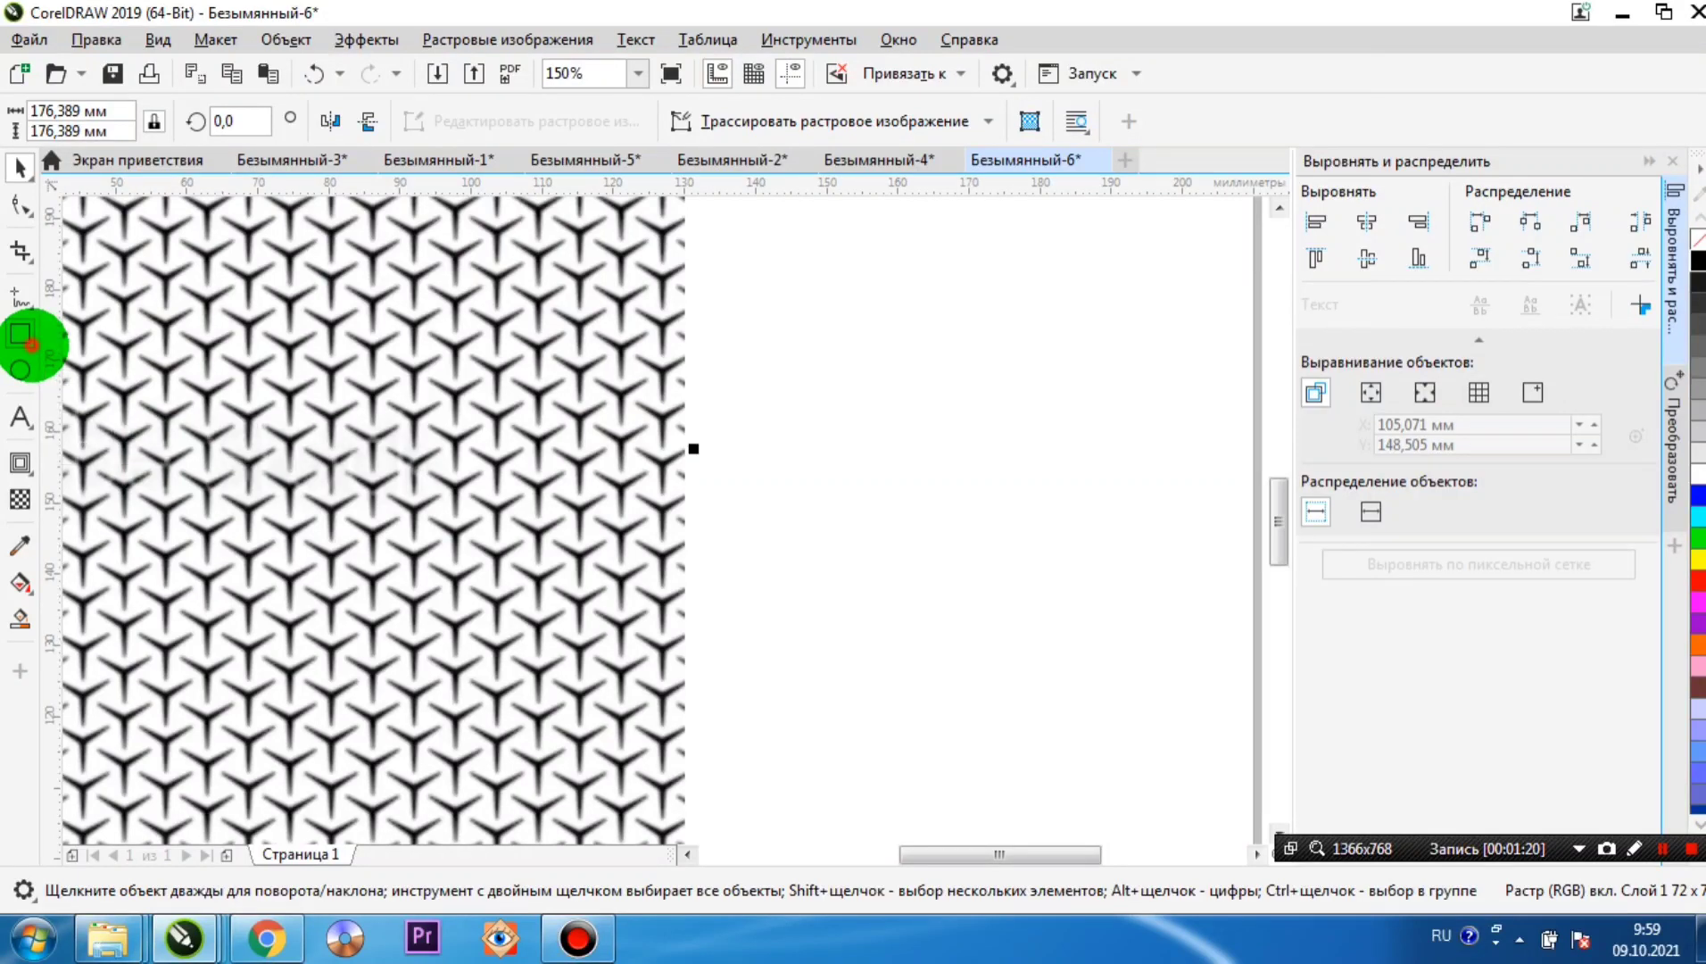
{"action": "left_click", "coordinate": [25, 339]}
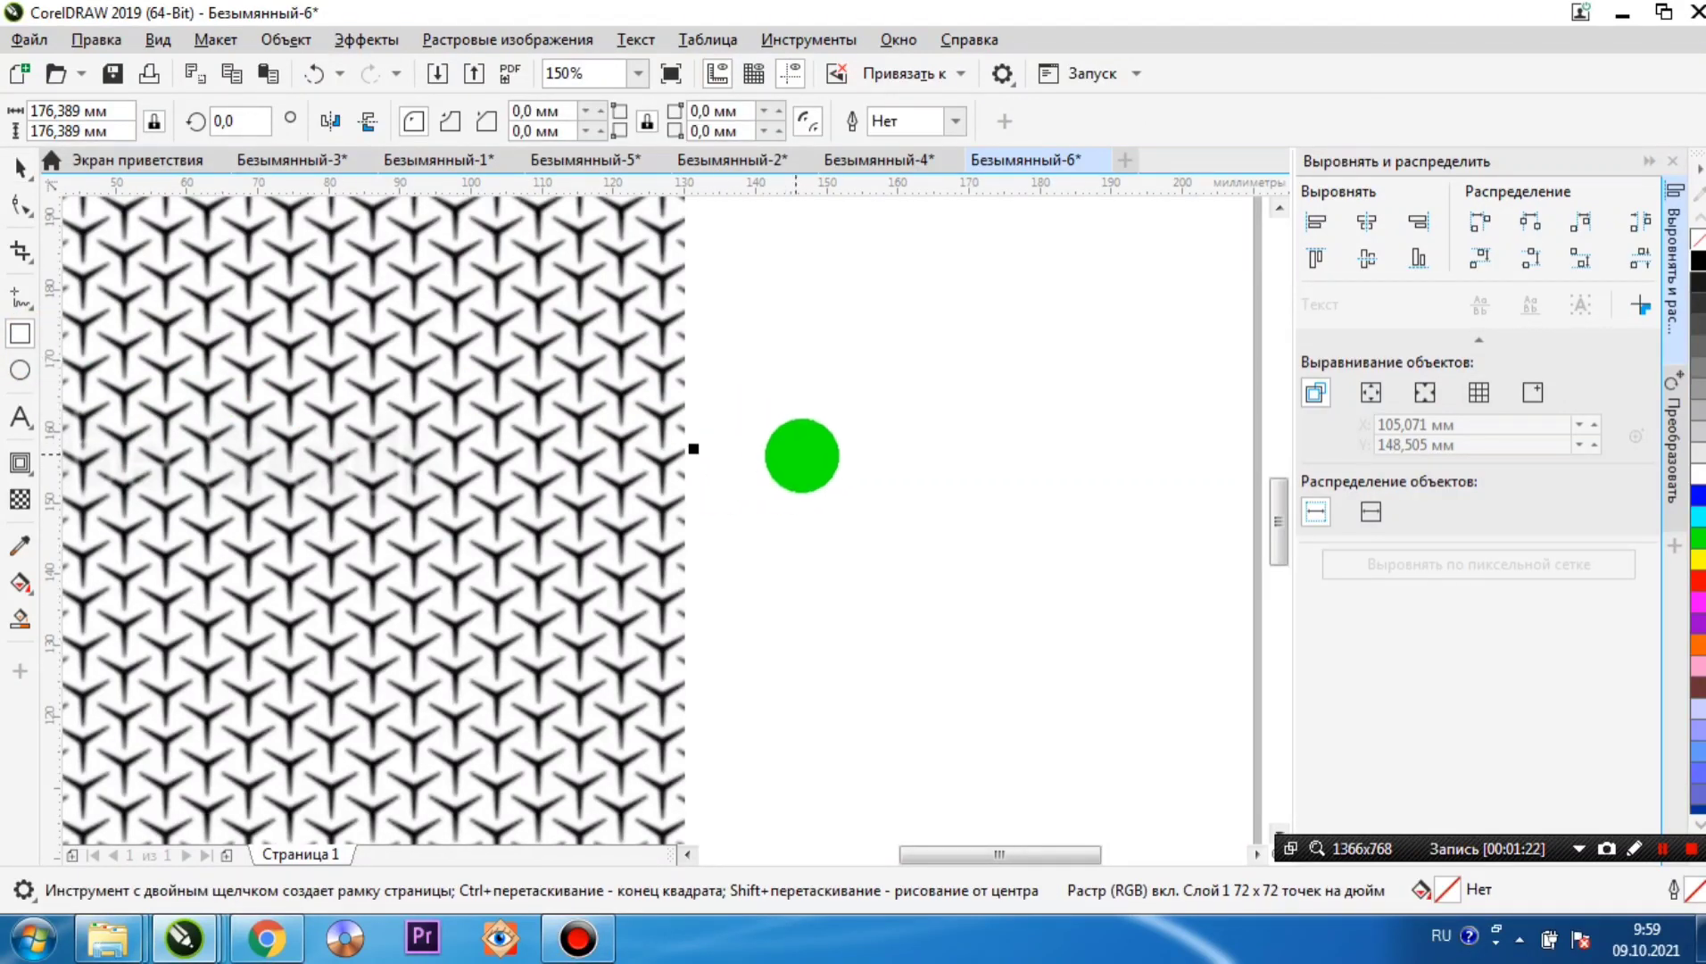
{"action": "left_click_drag", "start_coordinate": [788, 385], "coordinate": [922, 522]}
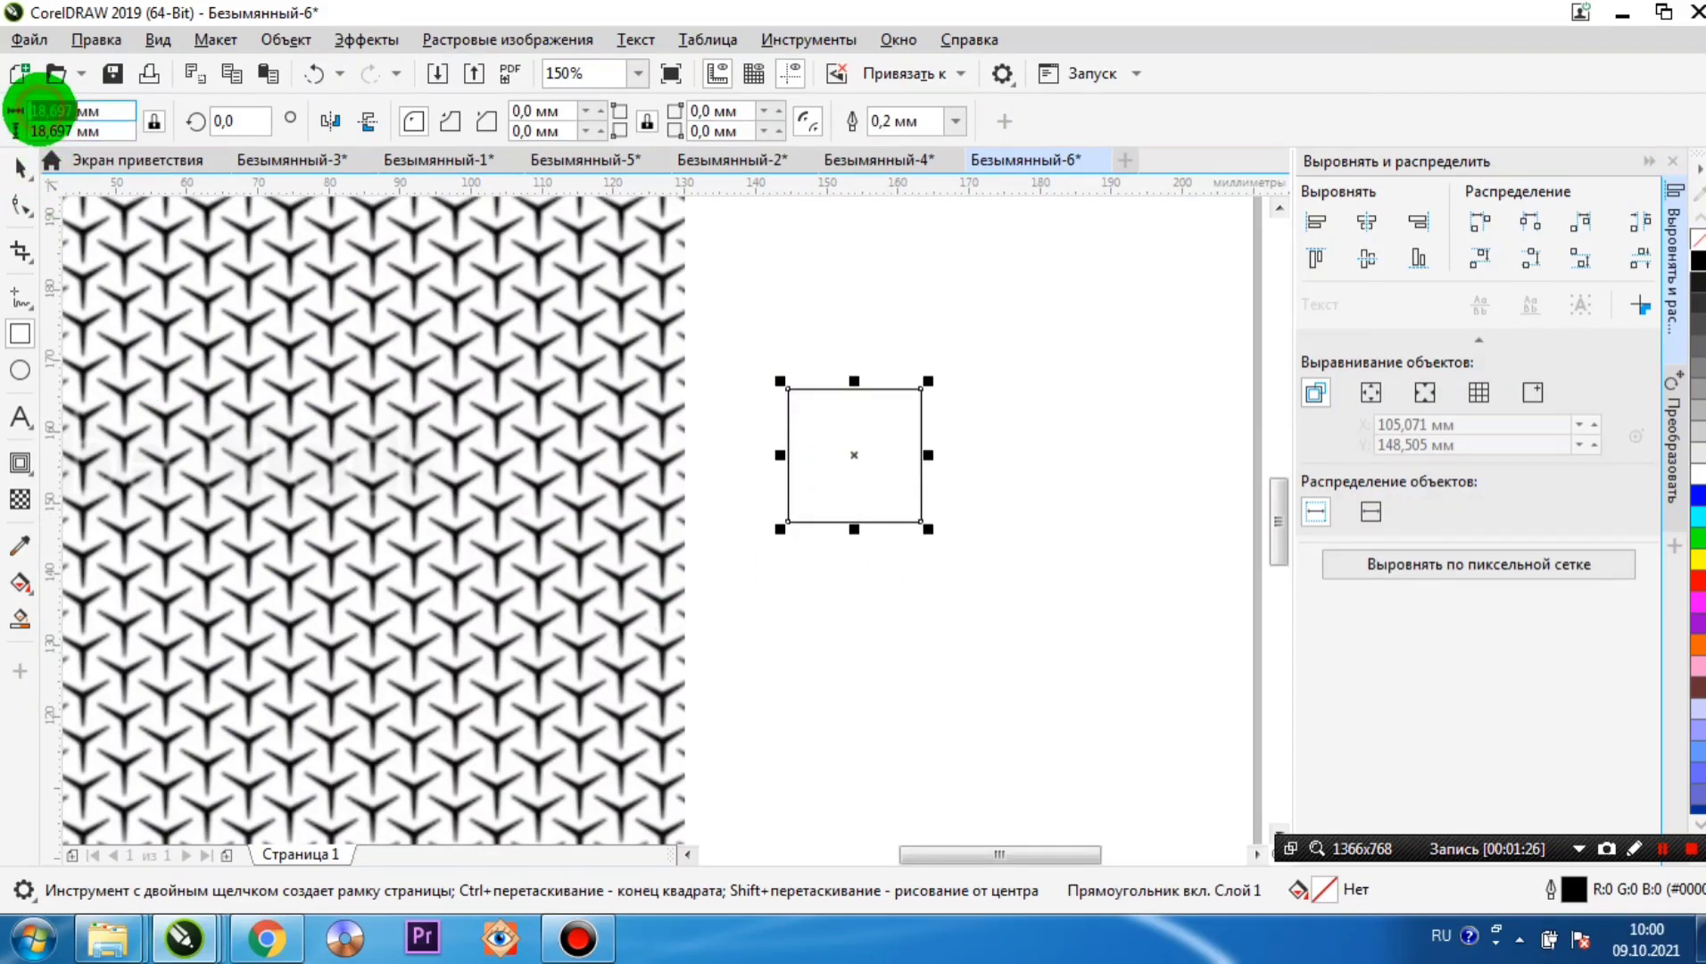
- Set the square's size to 10 mm by 10 mm and its outline to hairline
{"action": "type", "text": "10"}
{"action": "key", "text": "Return"}
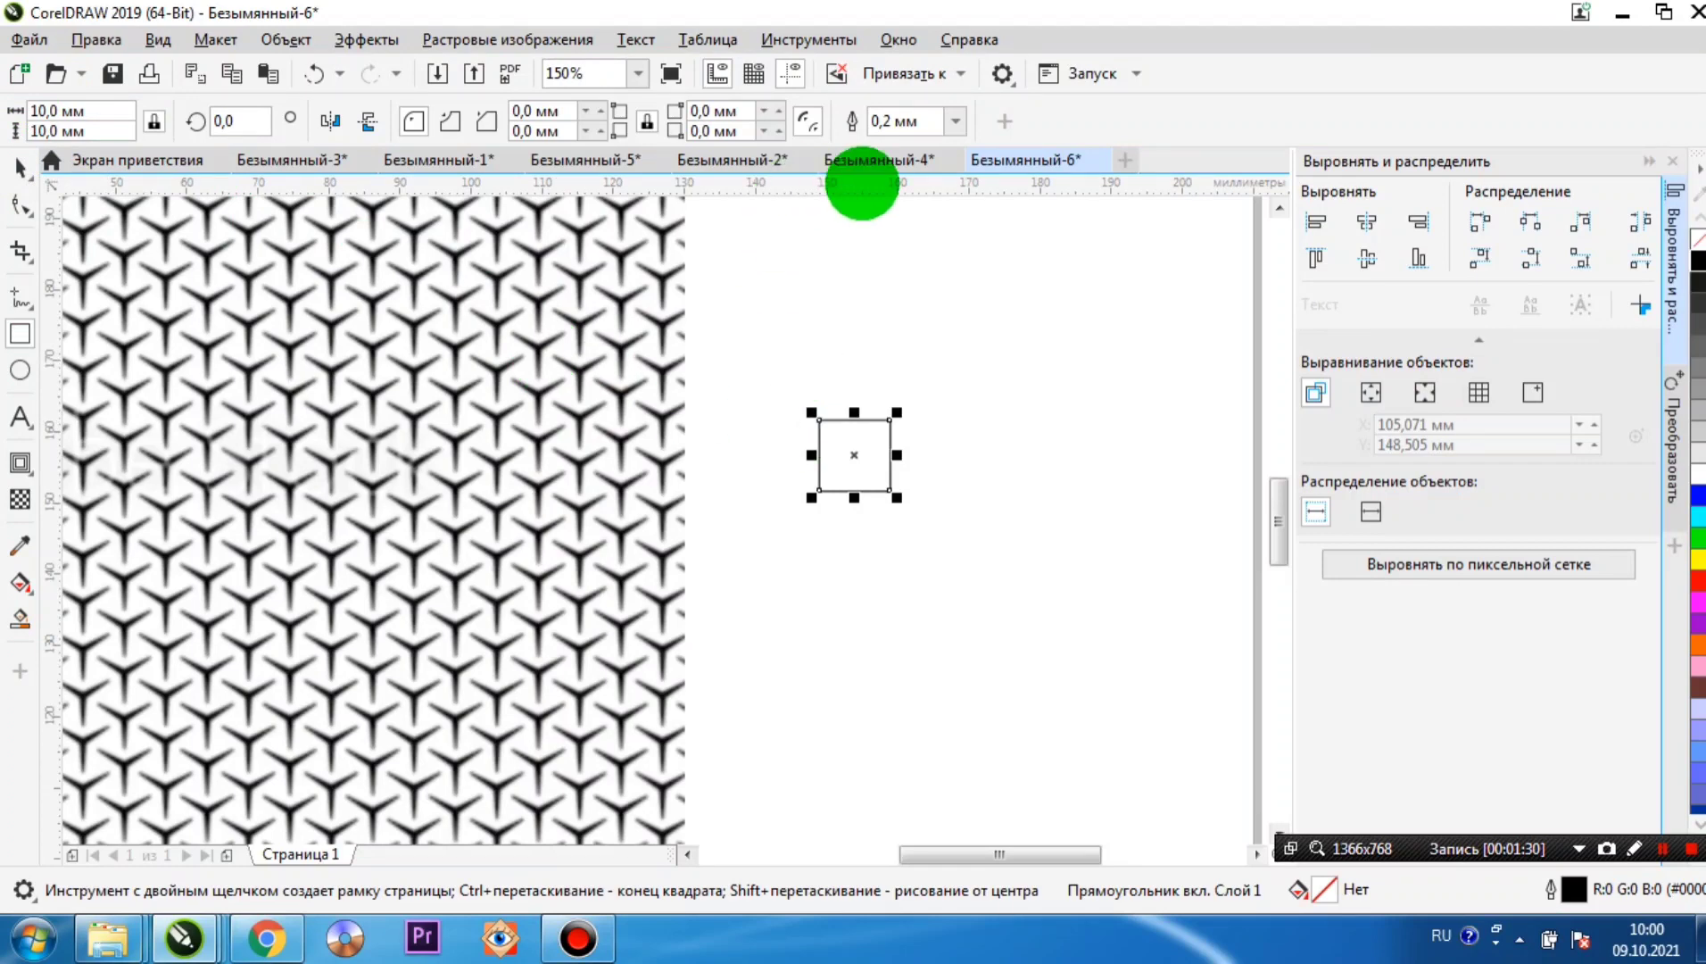
{"action": "left_click", "coordinate": [955, 122]}
{"action": "left_click", "coordinate": [910, 183]}
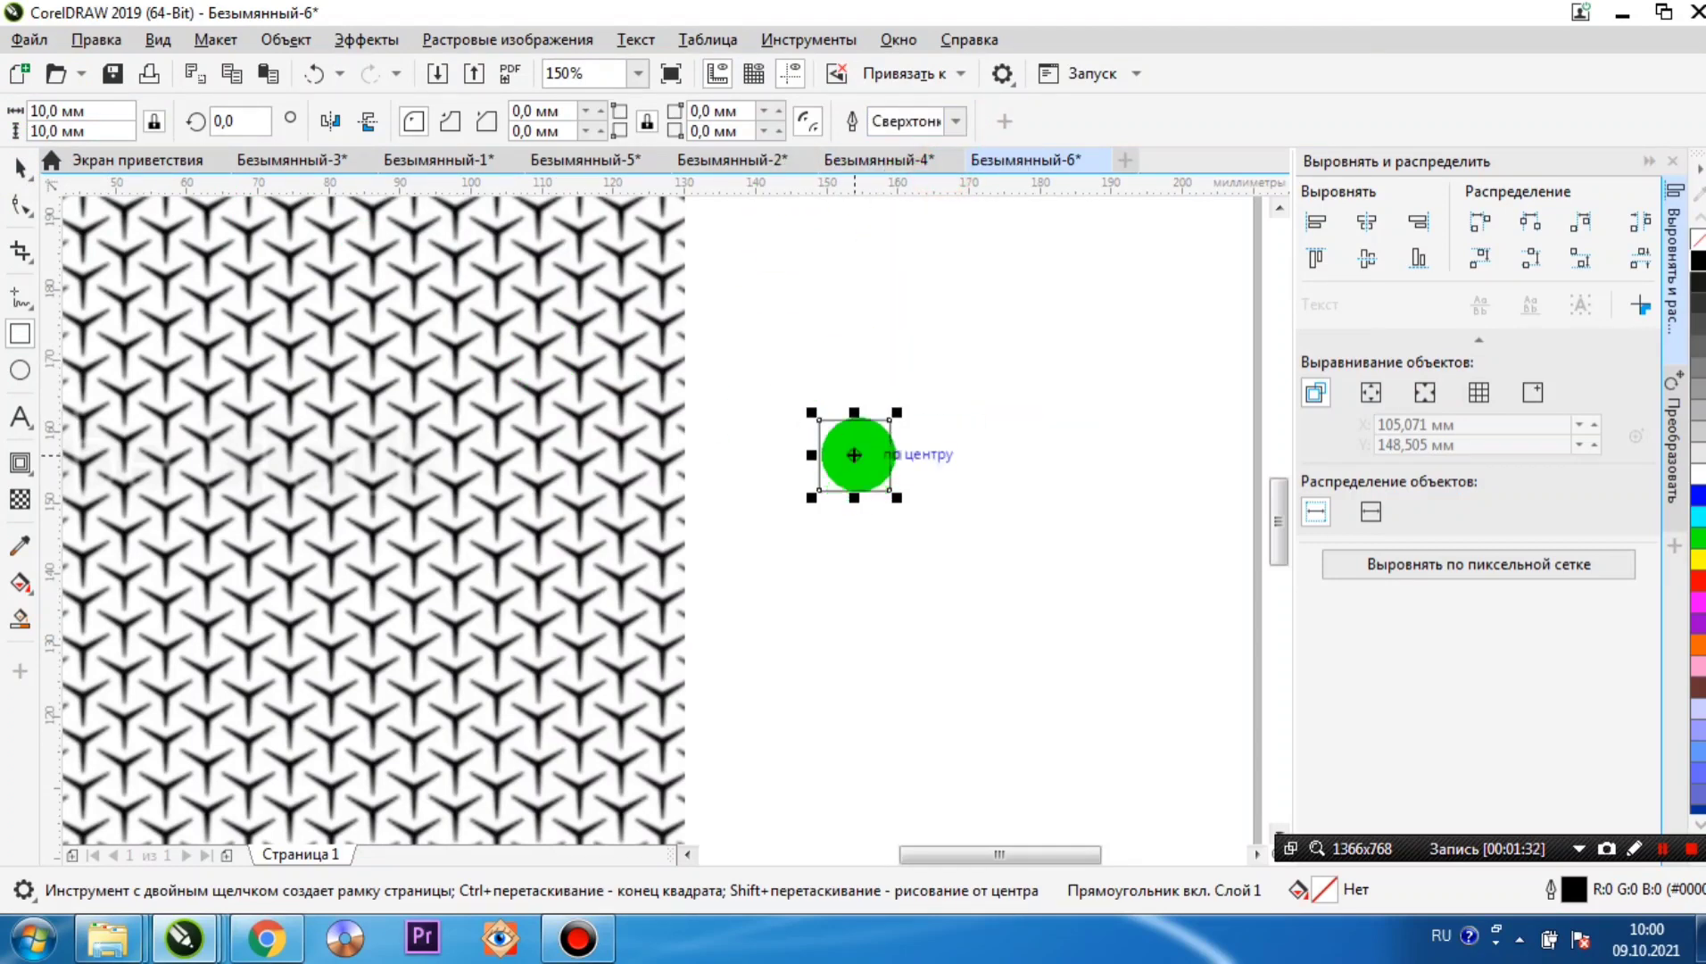
- Draw a narrow upright rectangle about 3.6 by 14 mm beside the square and give it a hairline outline
{"action": "scroll", "coordinate": [853, 453], "scroll_direction": "up", "scroll_amount": 2}
{"action": "left_click_drag", "start_coordinate": [859, 453], "coordinate": [386, 533]}
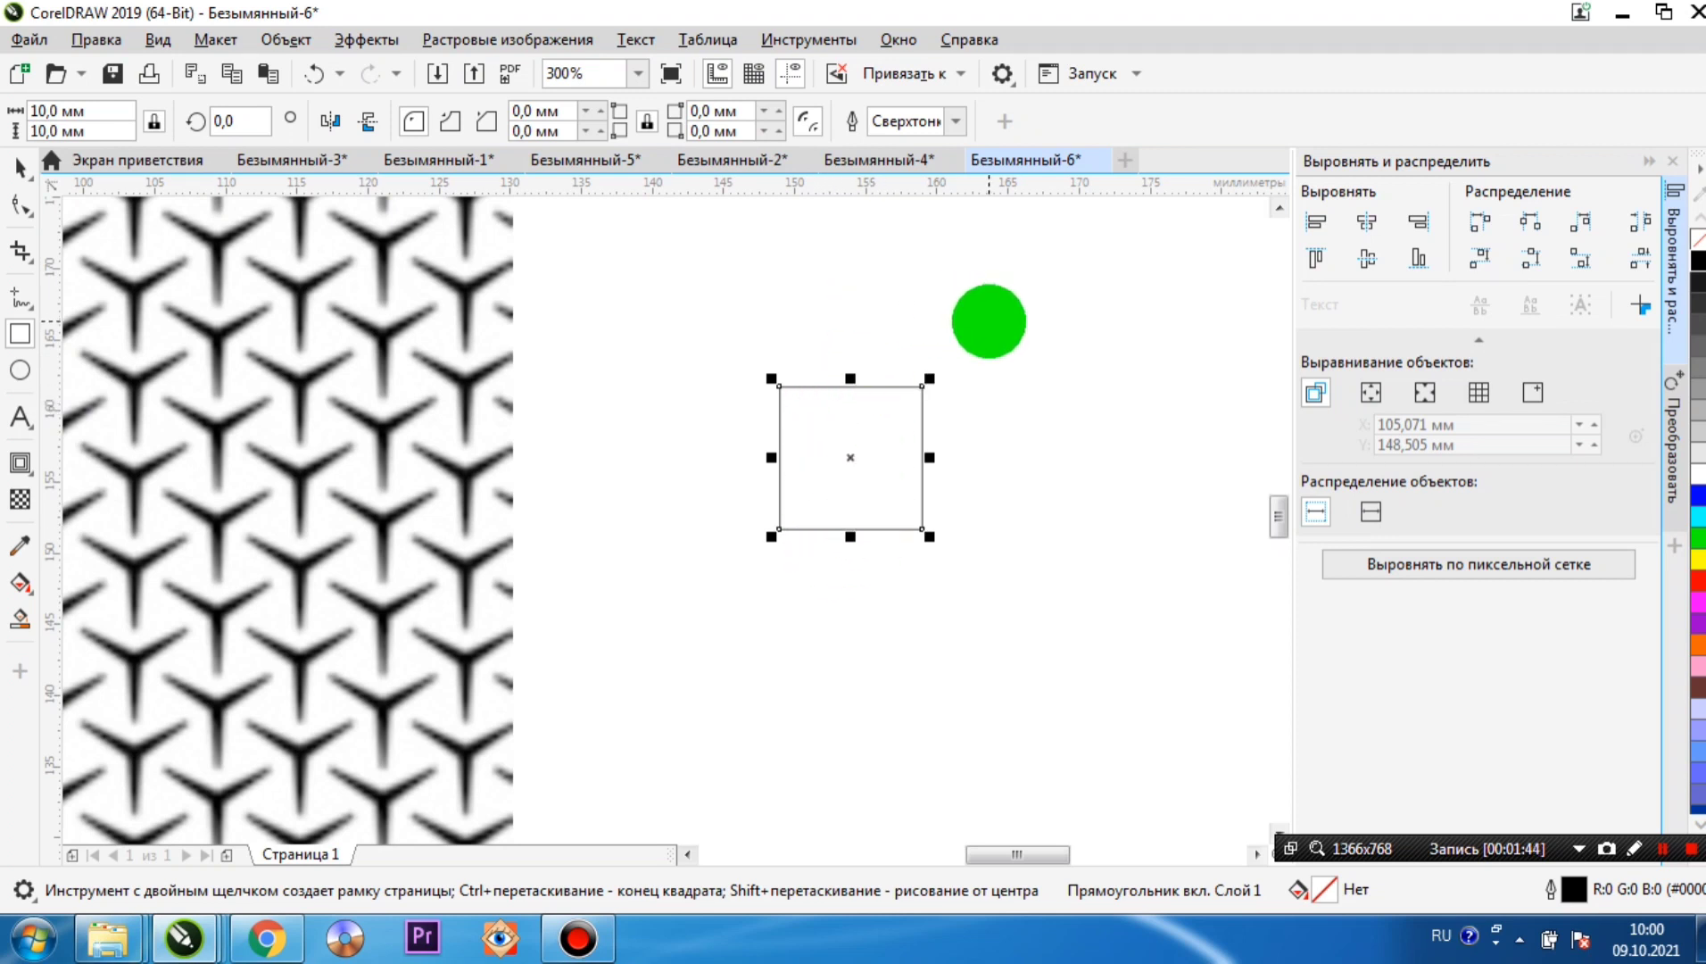
{"action": "left_click_drag", "start_coordinate": [988, 323], "coordinate": [1040, 525]}
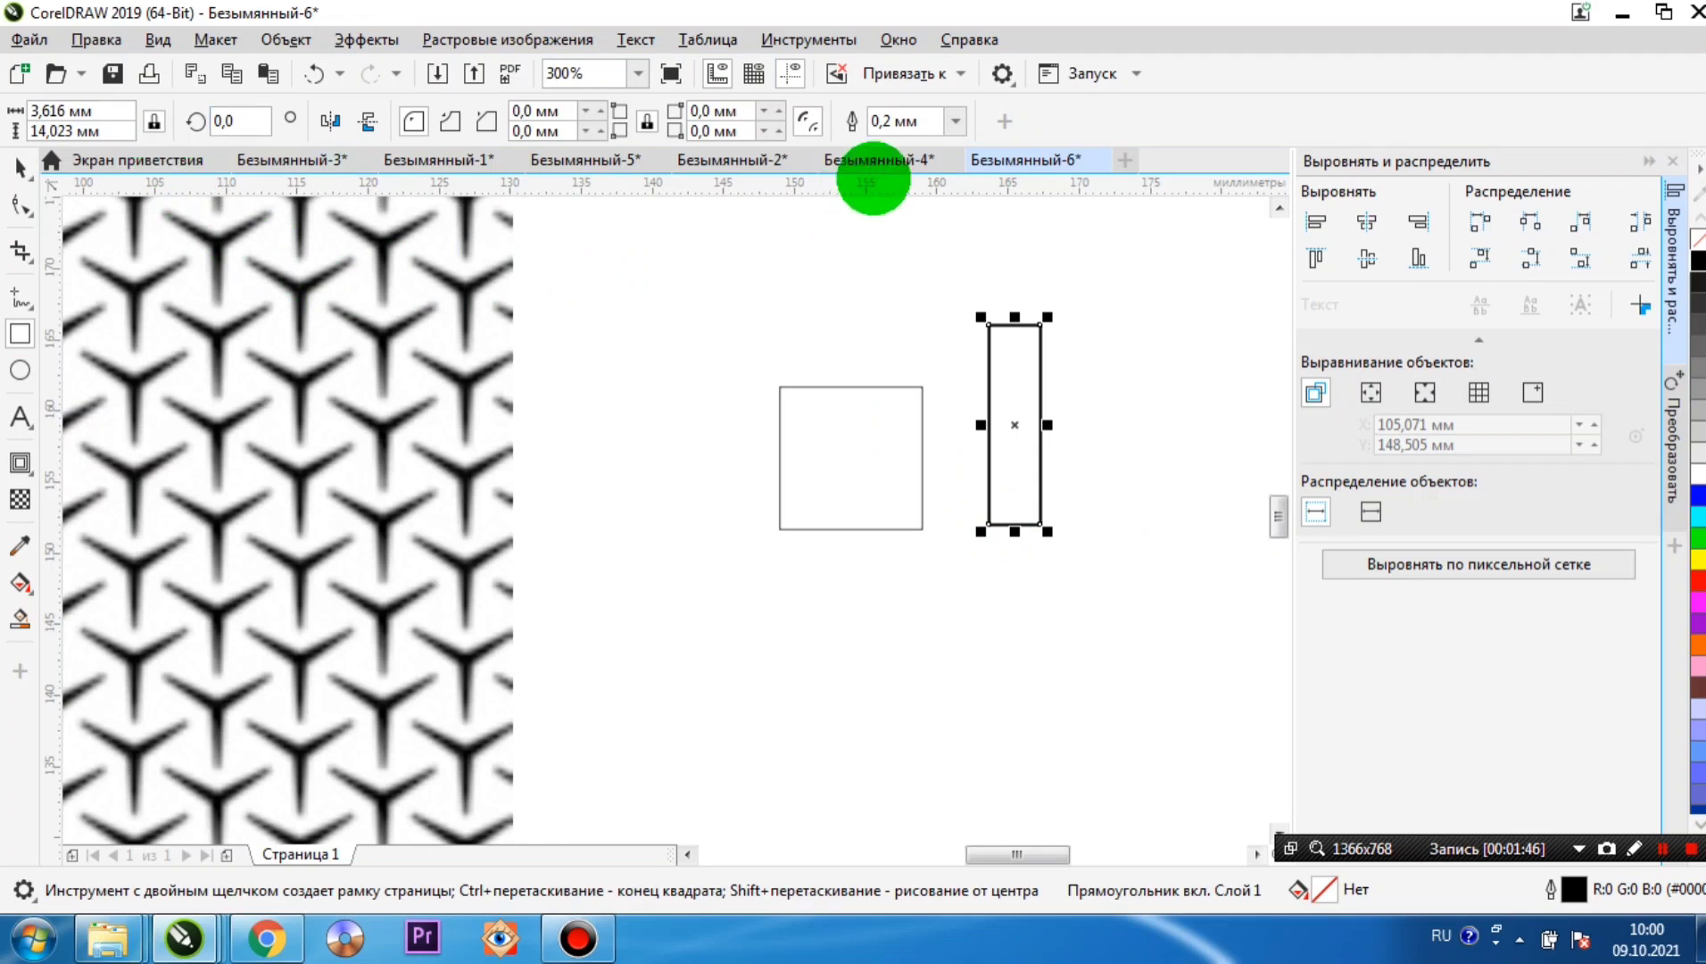
{"action": "left_click", "coordinate": [954, 120]}
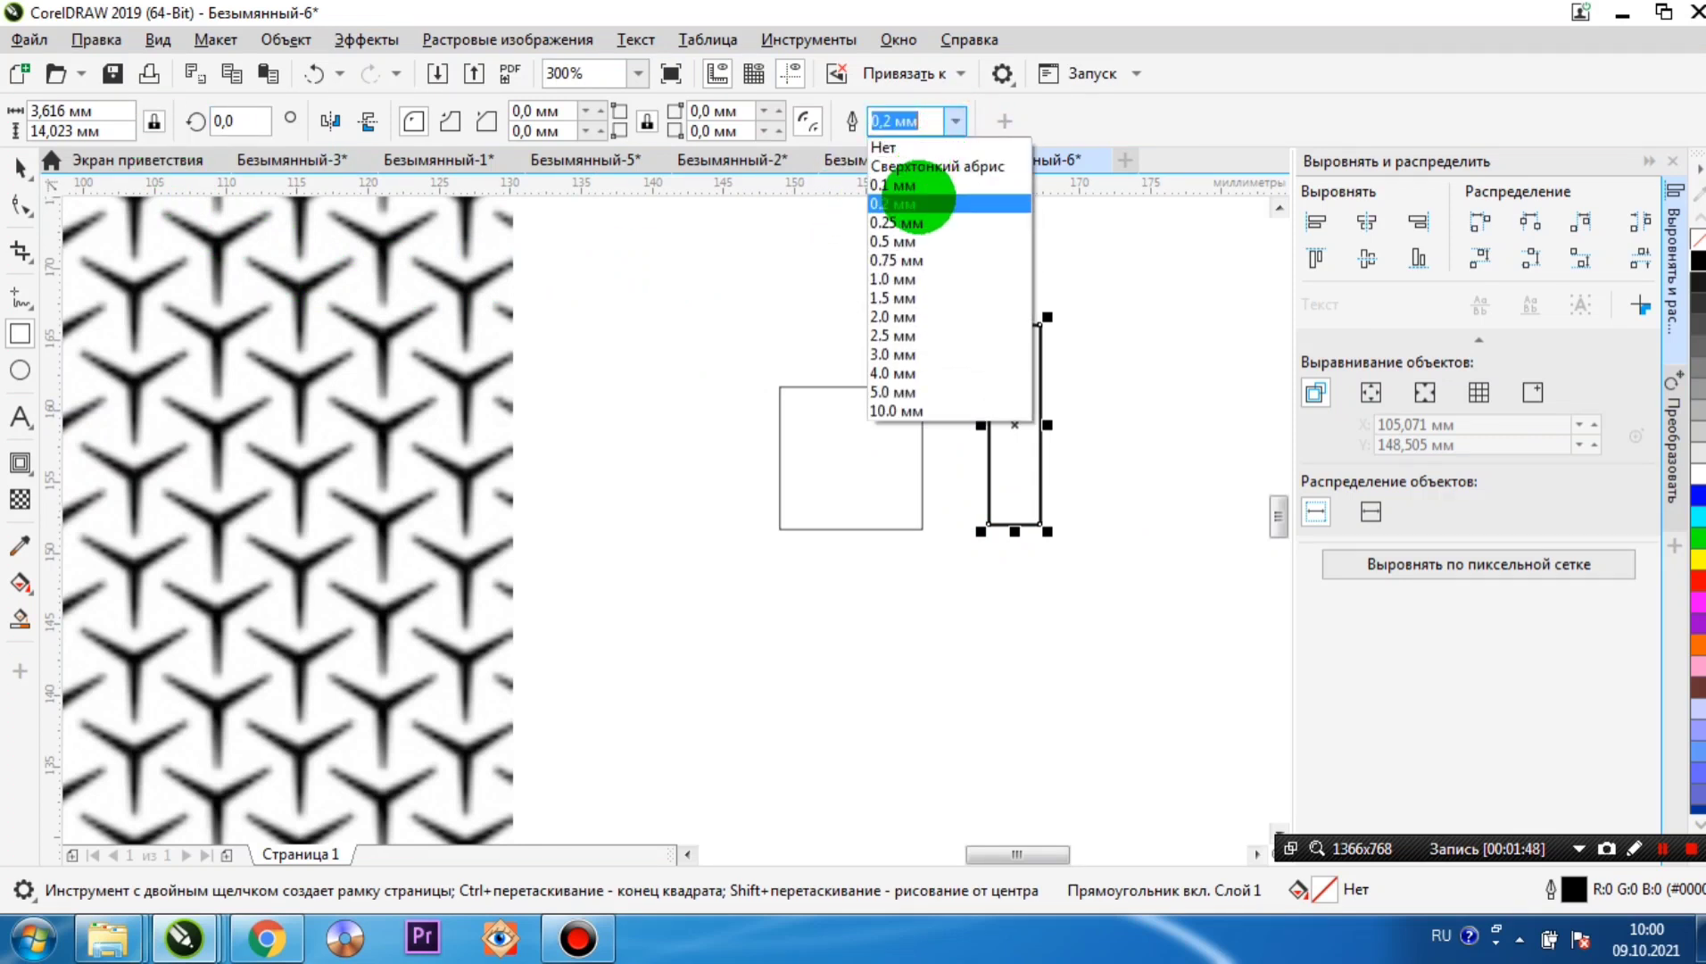
{"action": "left_click", "coordinate": [907, 166]}
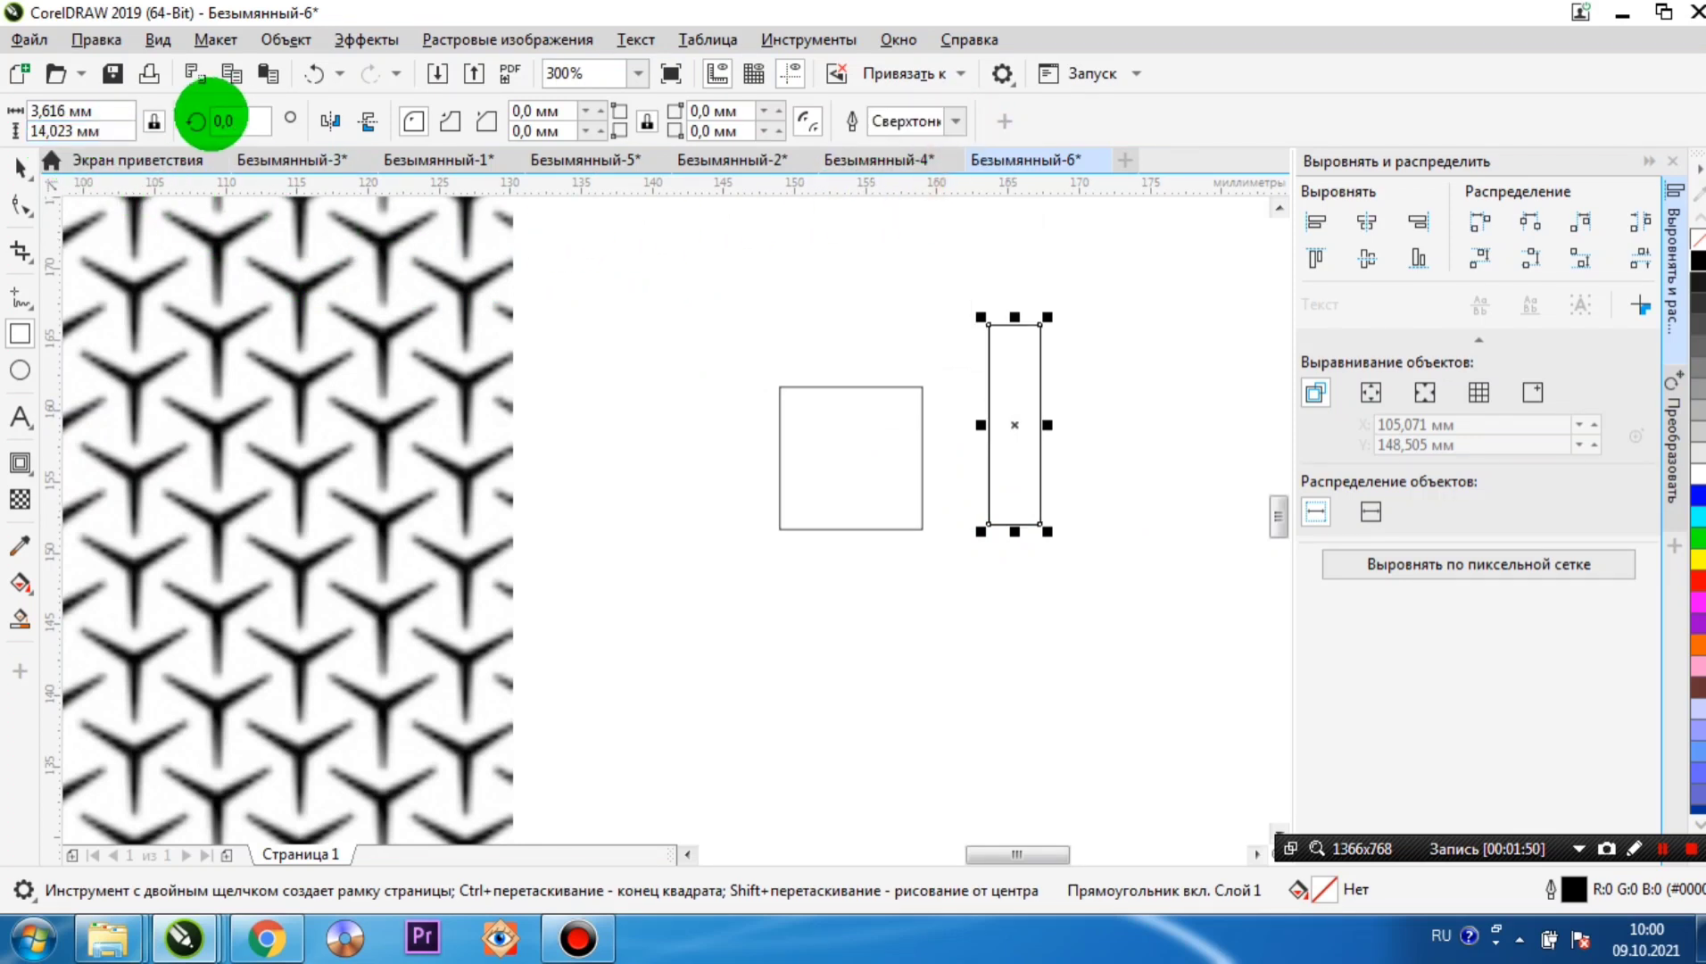
- Unlock the rectangle's proportions and set it to 2 mm wide and 10 mm high
{"action": "left_click", "coordinate": [154, 120]}
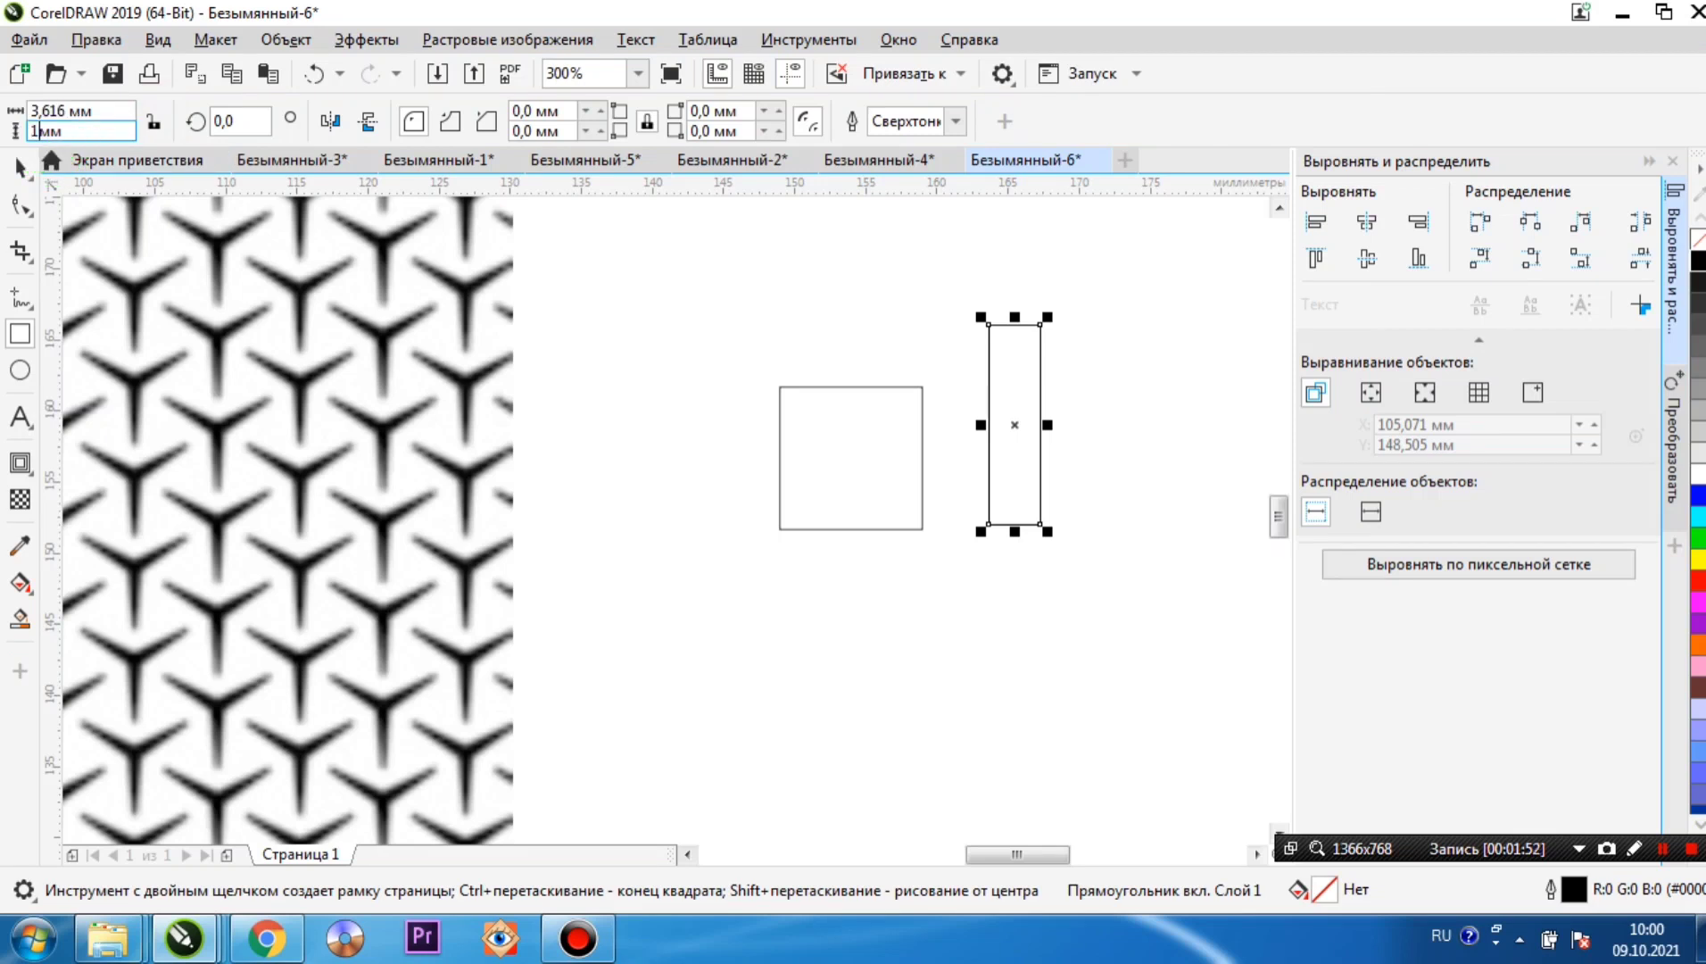
{"action": "type", "text": "2"}
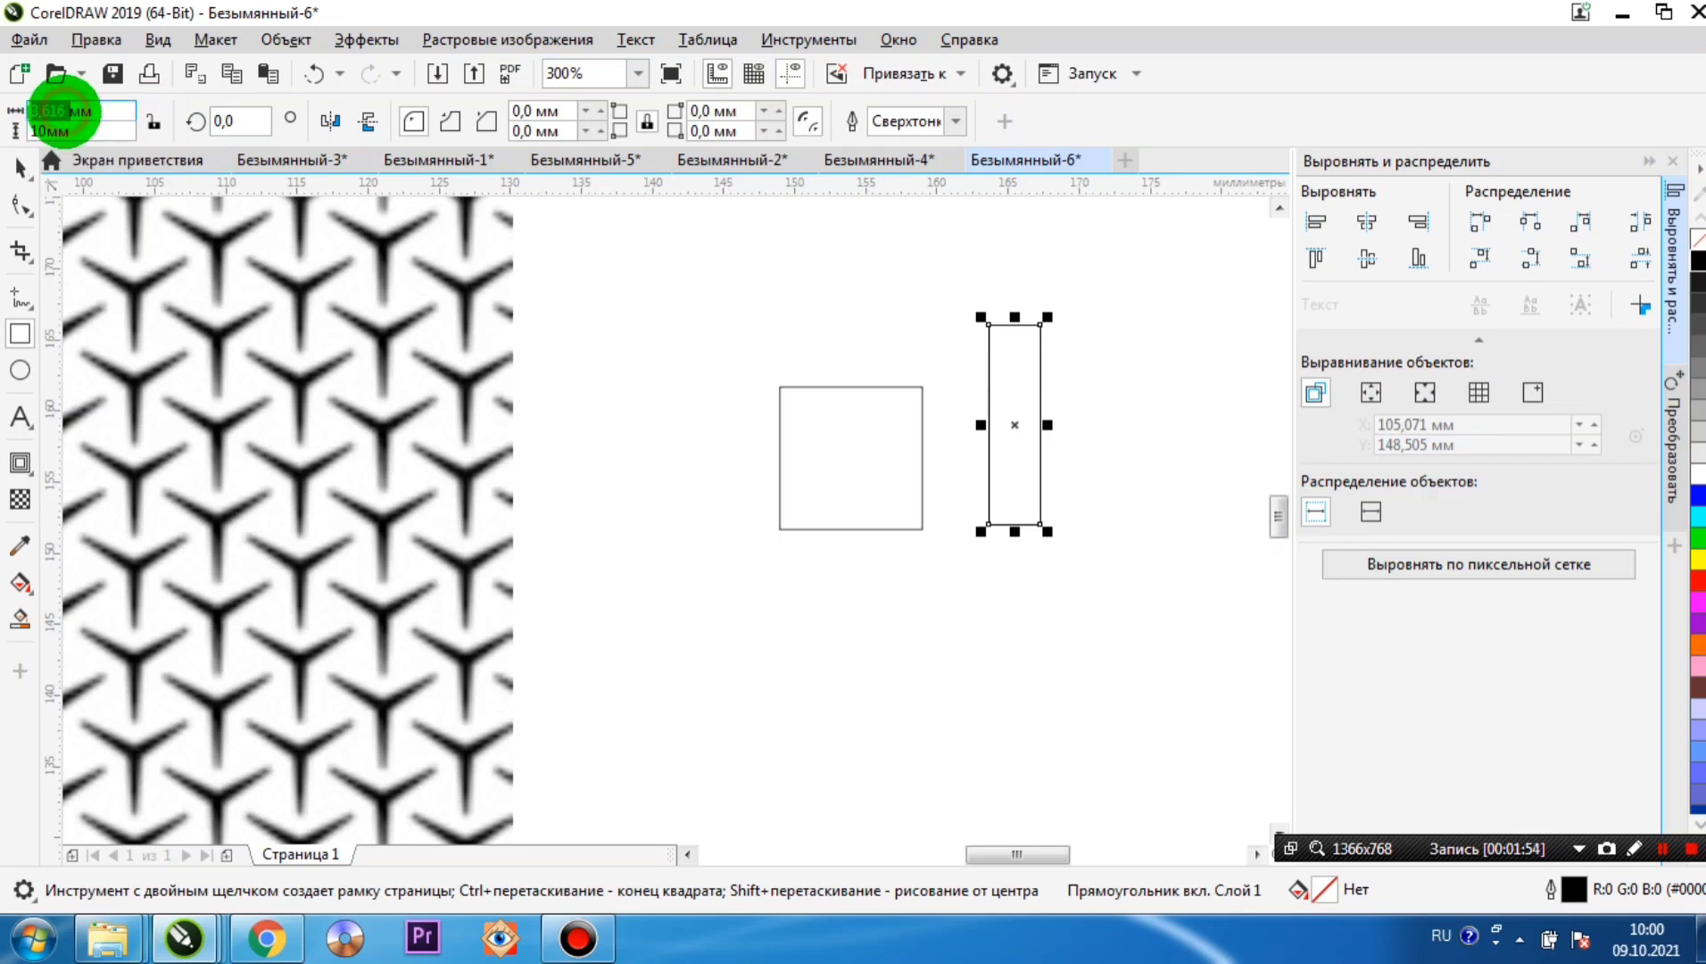
{"action": "key", "text": "Return"}
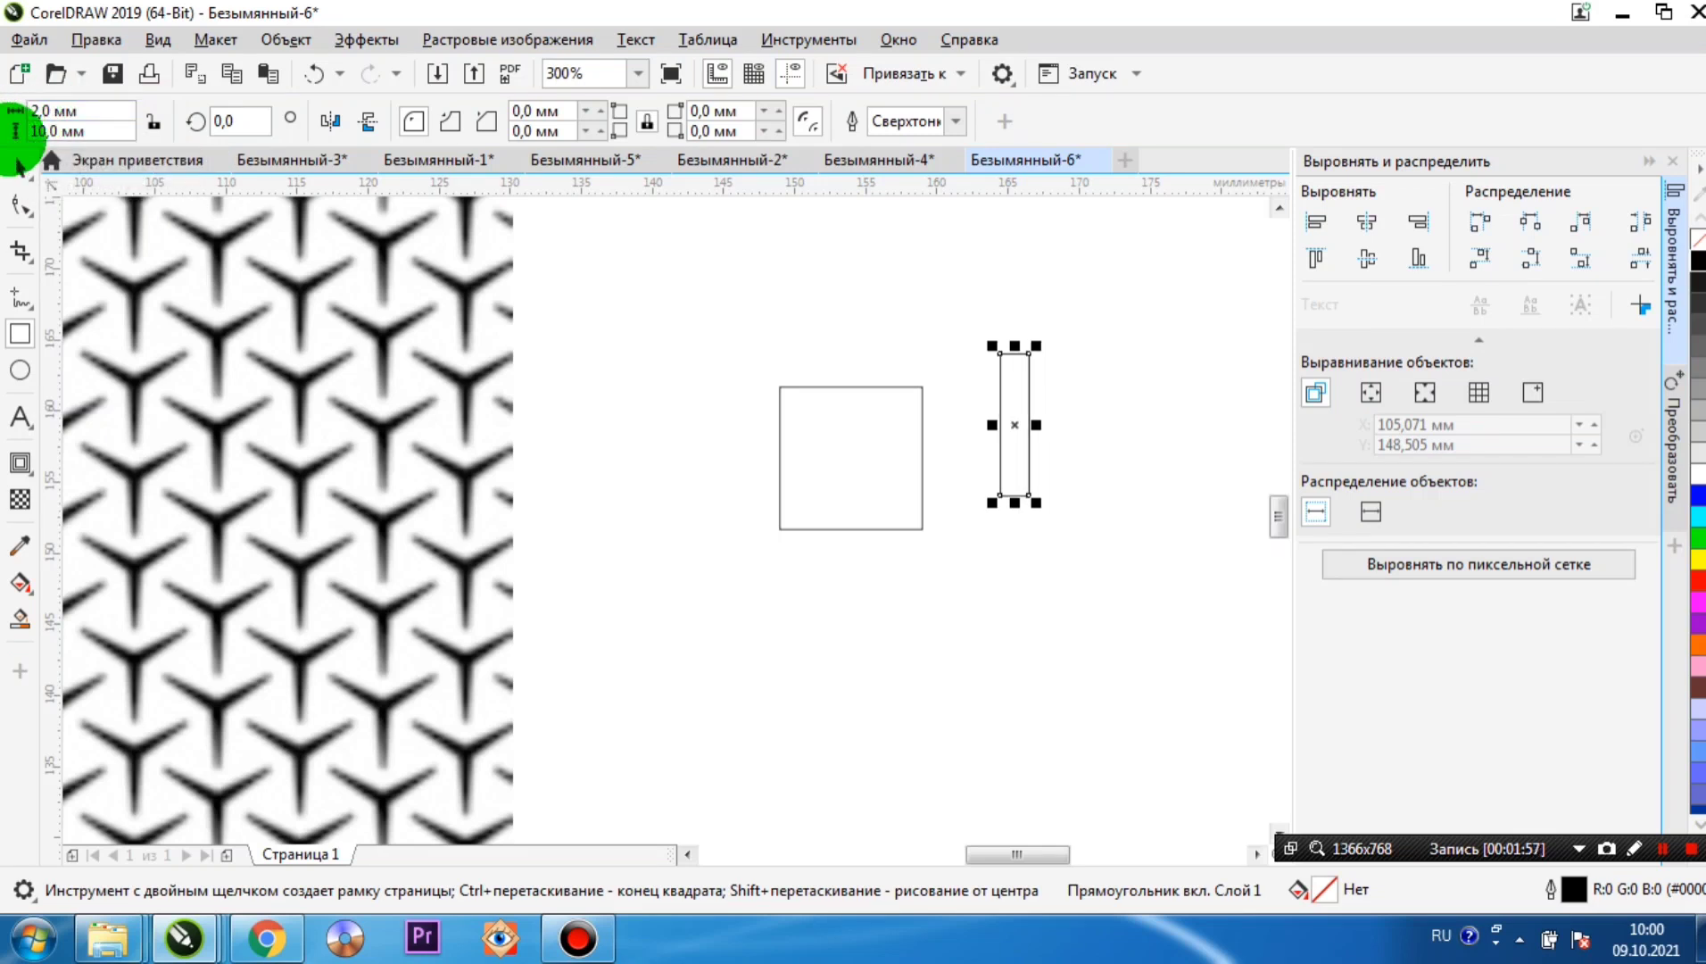
- Align the square and the narrow rectangle by their centers, both horizontally and vertically
{"action": "left_click", "coordinate": [20, 167]}
{"action": "left_click_drag", "start_coordinate": [697, 296], "coordinate": [1133, 609]}
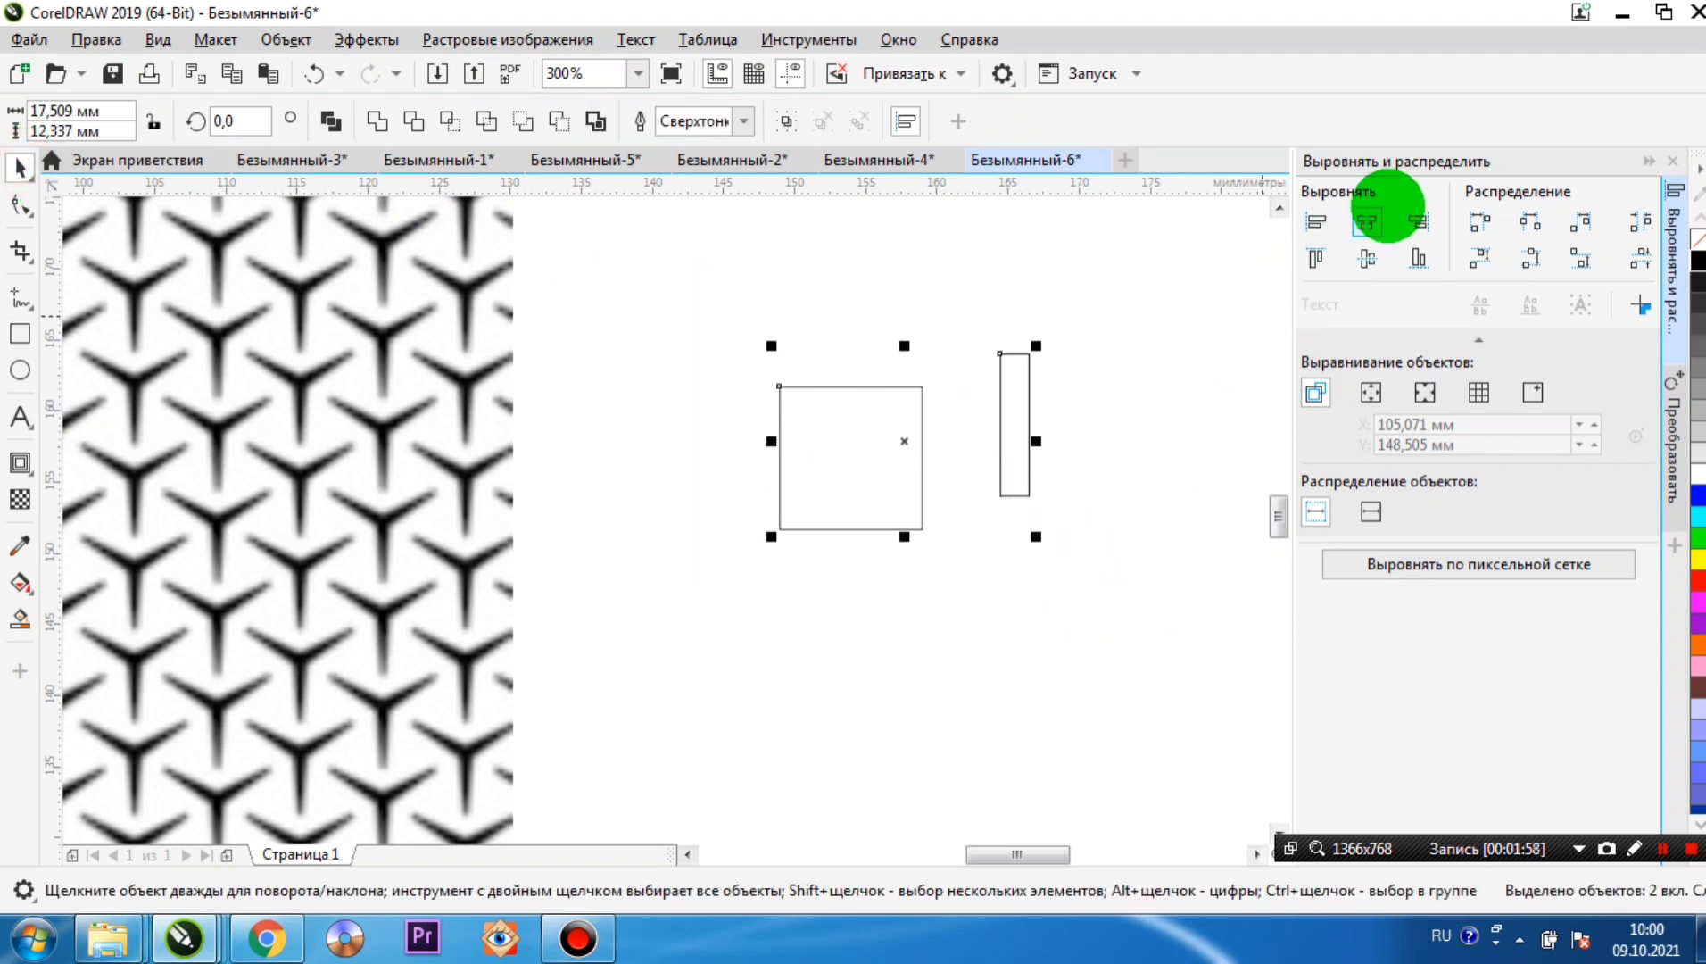
{"action": "left_click", "coordinate": [1368, 223]}
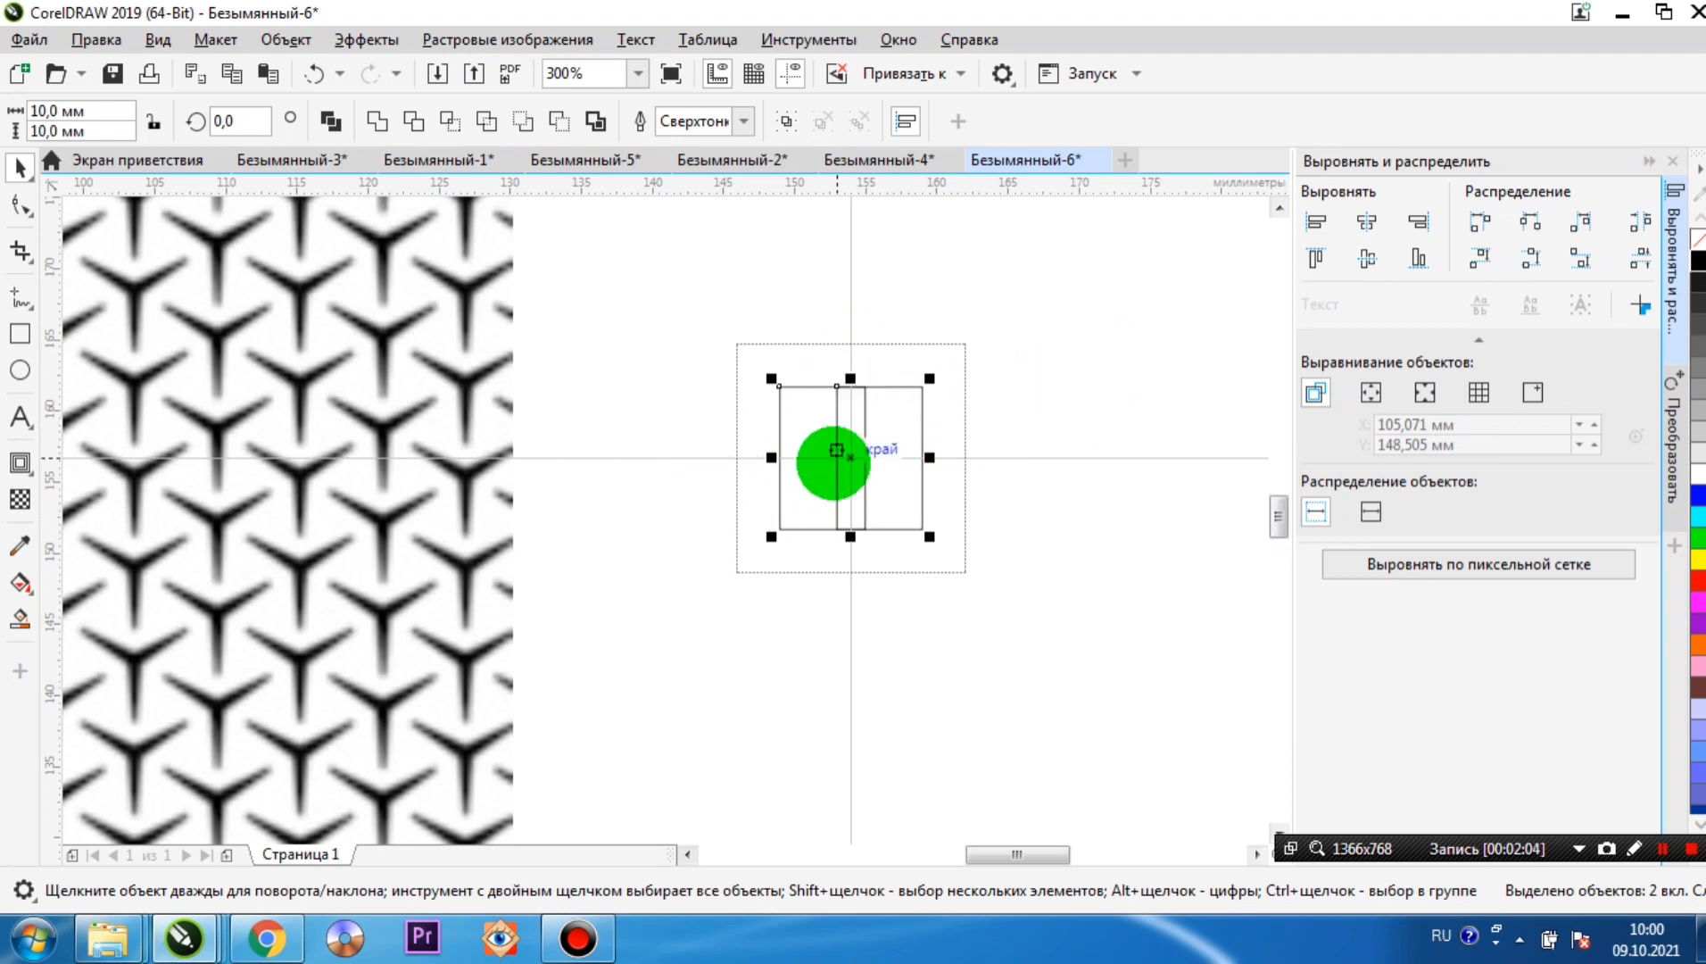
{"action": "left_click", "coordinate": [700, 403]}
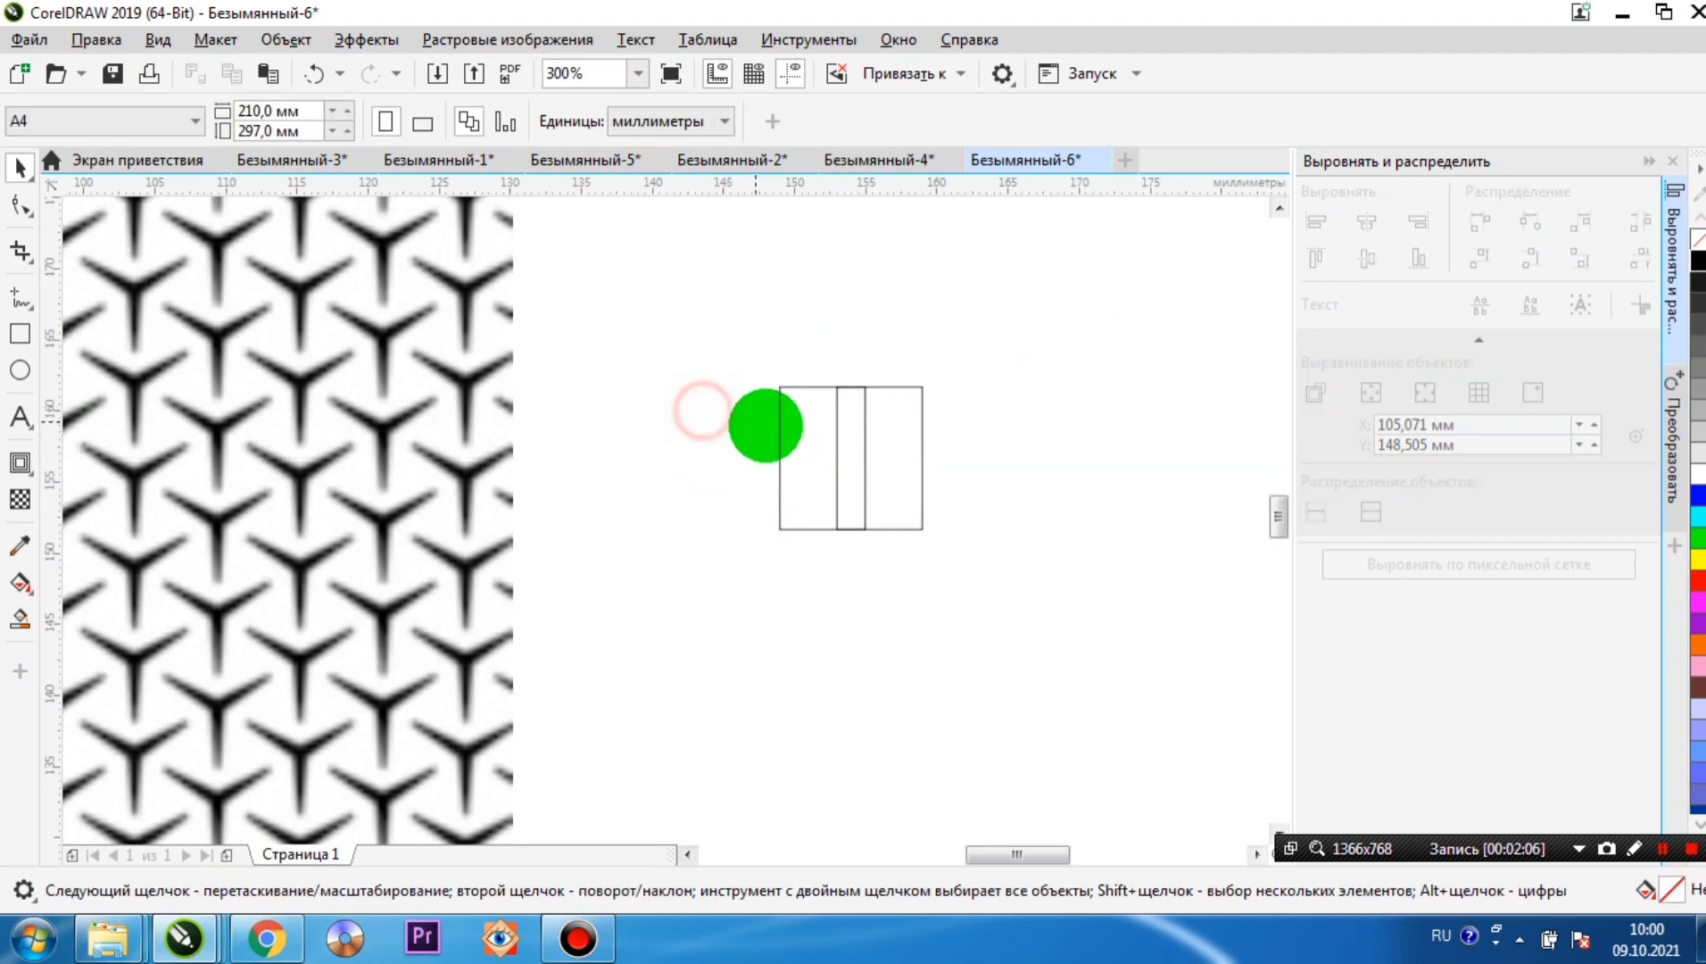
- Convert the 10 mm square to curves
{"action": "scroll", "coordinate": [852, 435], "scroll_direction": "up", "scroll_amount": 2}
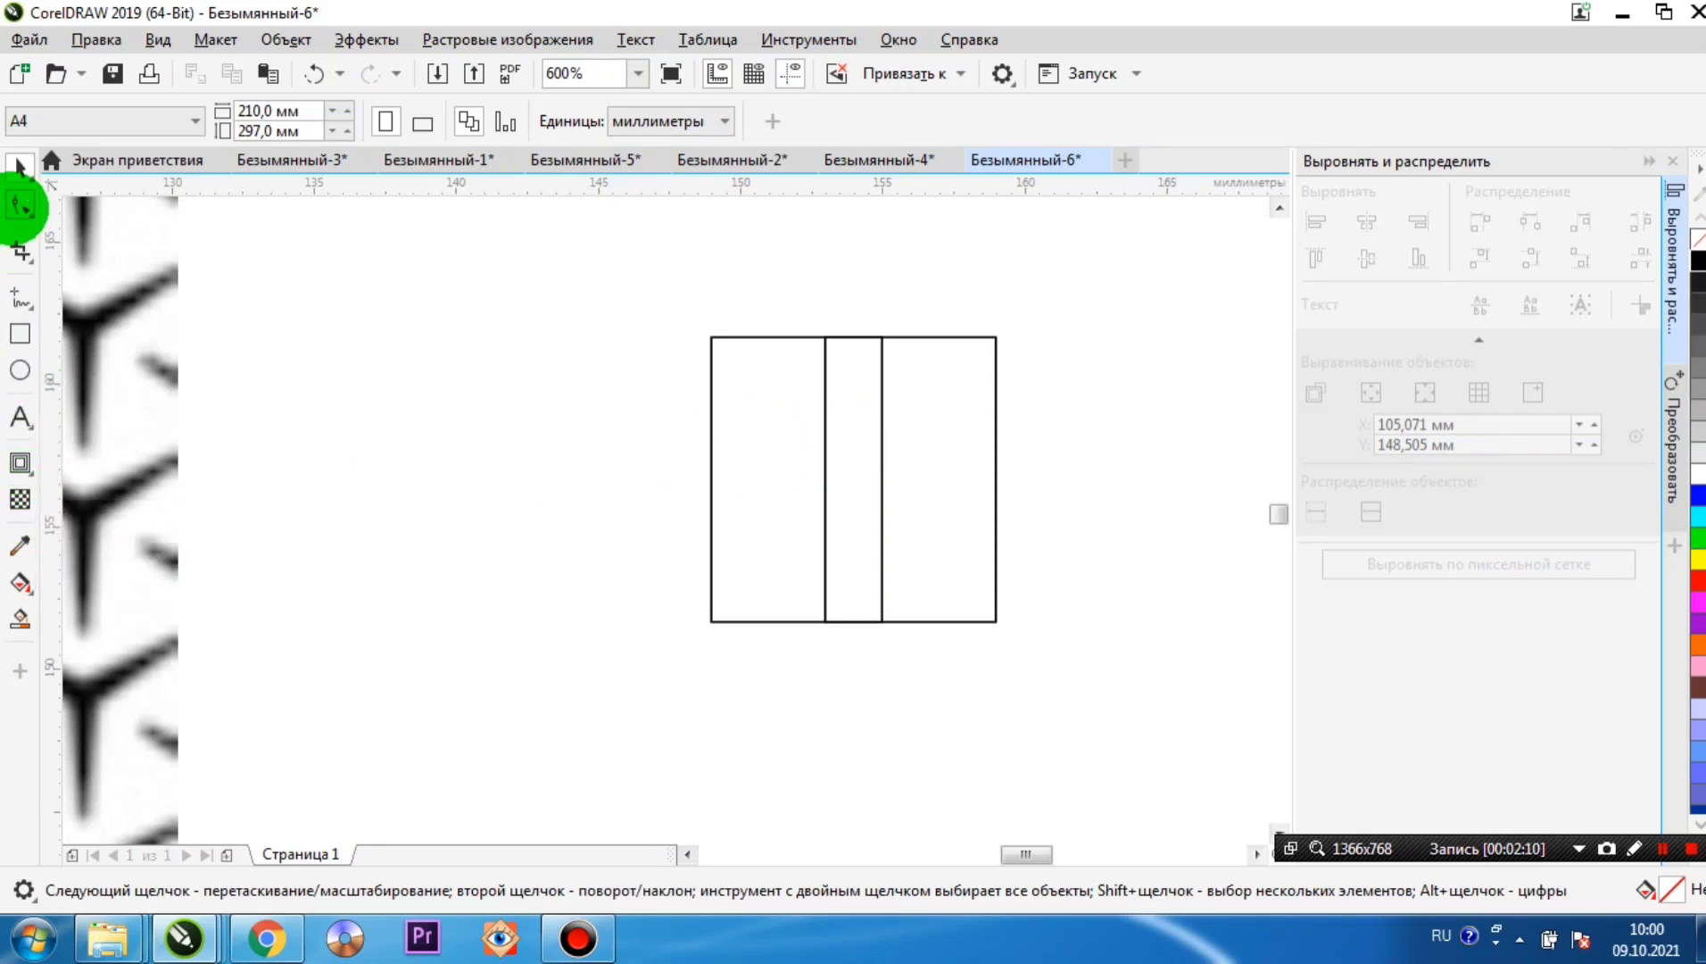
{"action": "left_click", "coordinate": [750, 618]}
{"action": "right_click", "coordinate": [751, 616]}
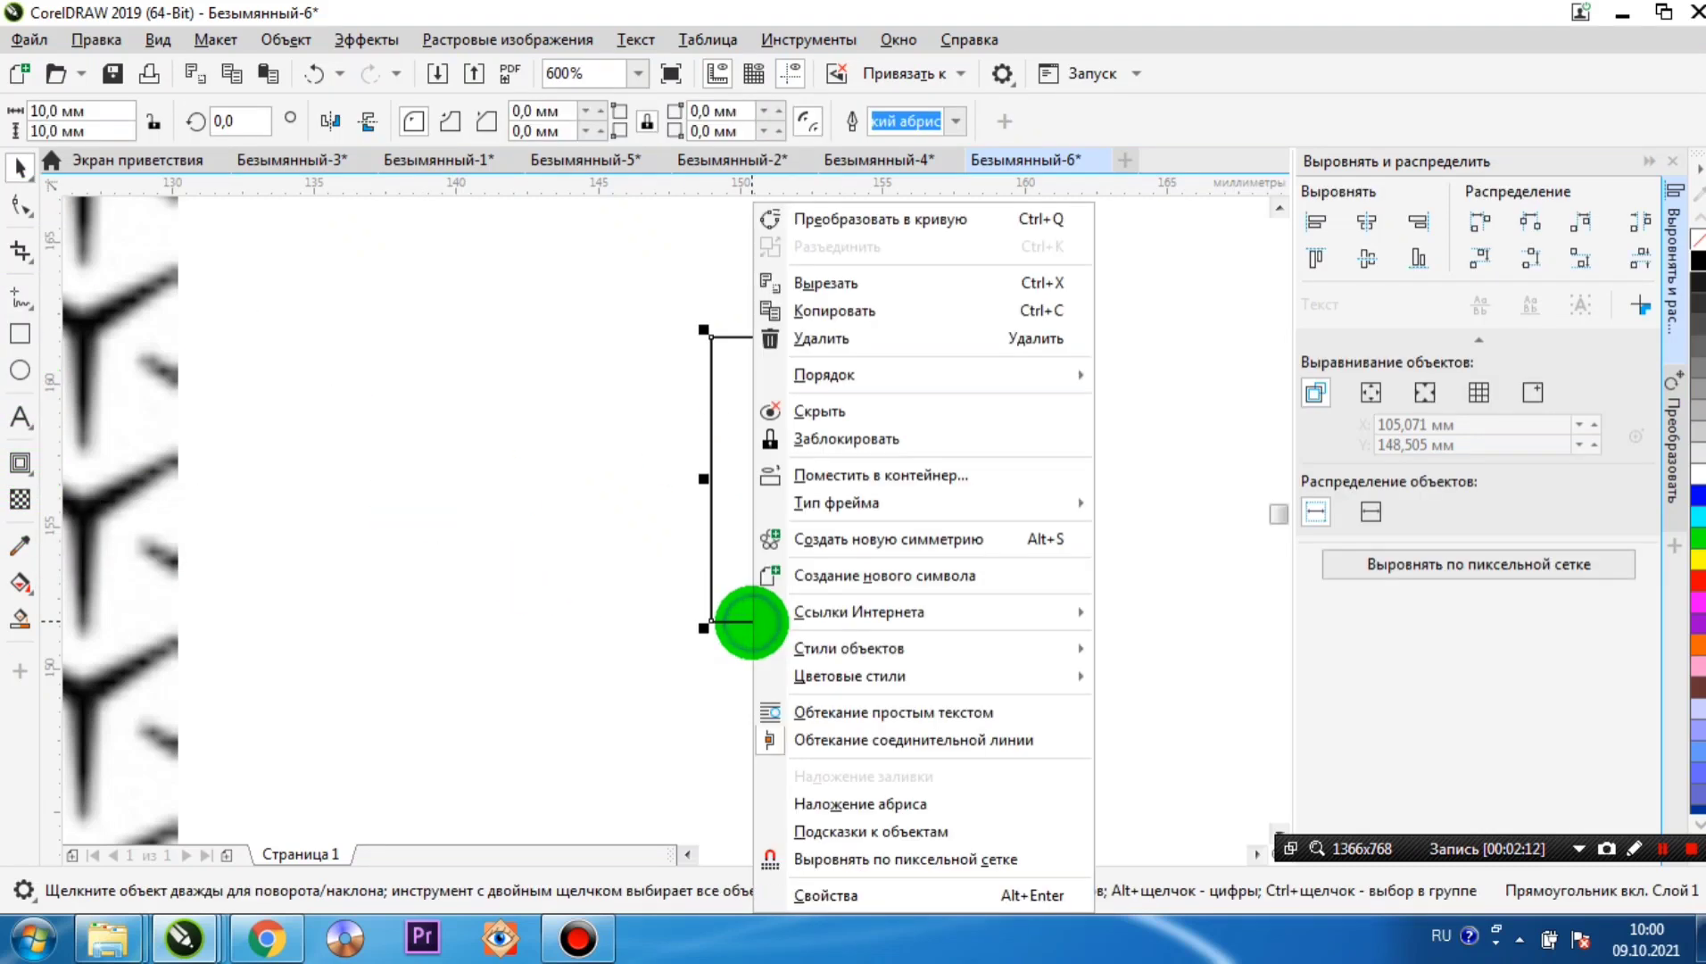
{"action": "left_click", "coordinate": [857, 218]}
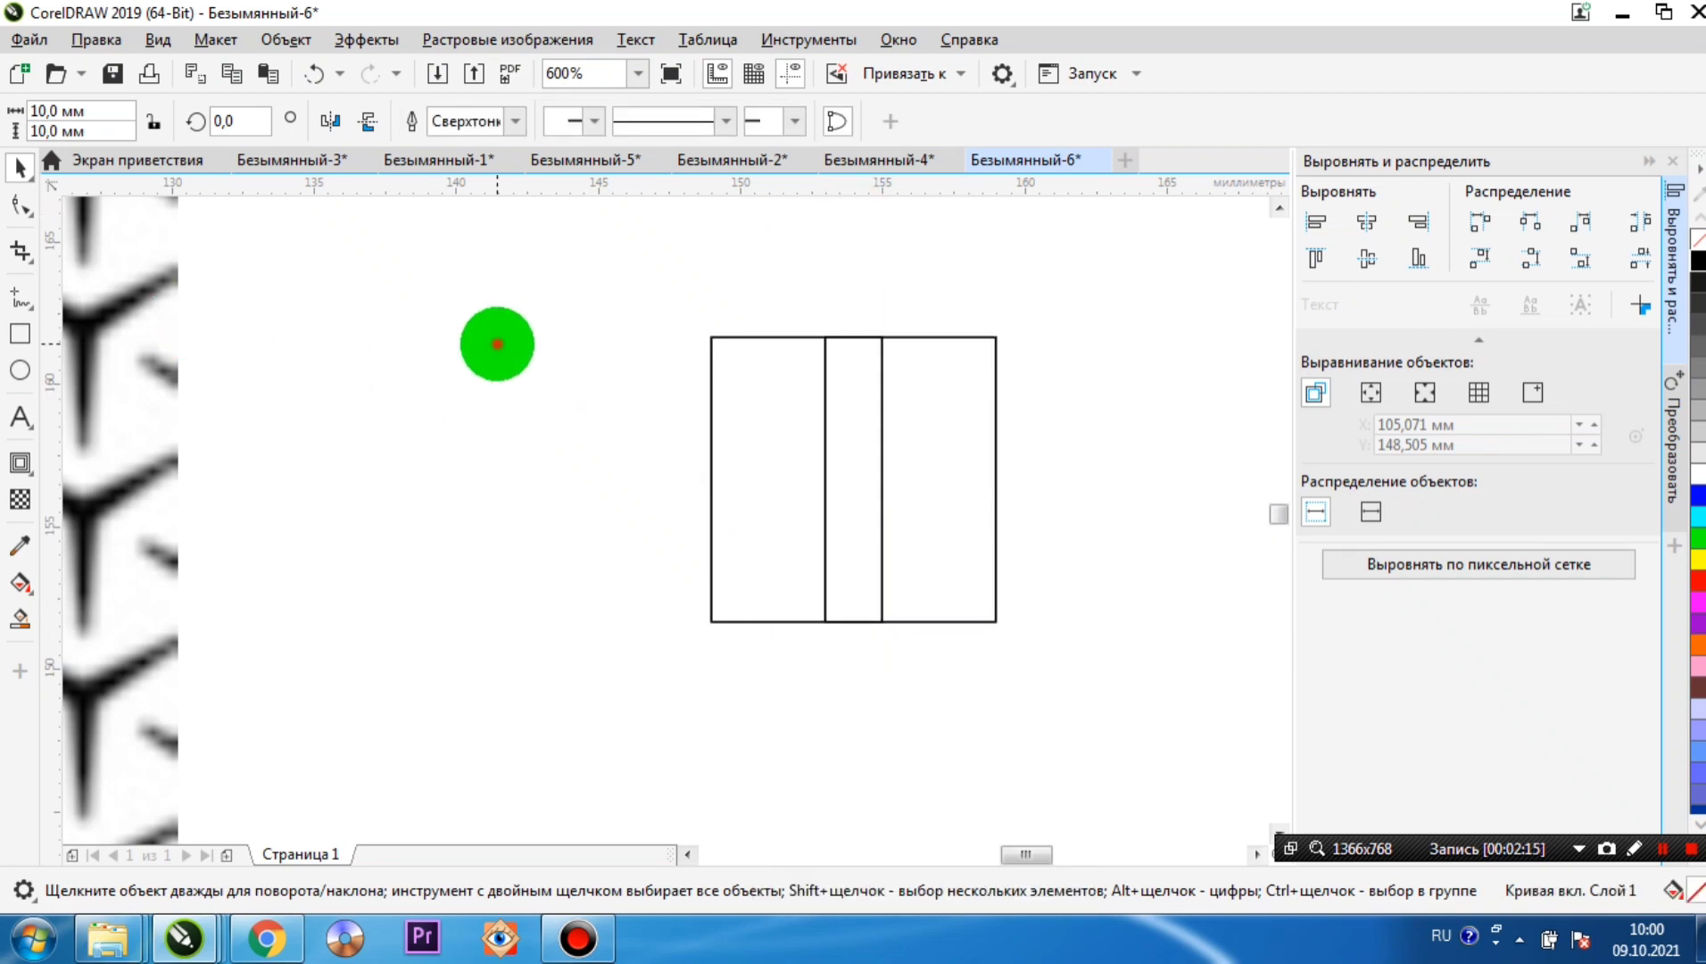
{"action": "left_click", "coordinate": [496, 343]}
- Move the square's two bottom corner nodes together at the middle of the narrow rectangle's bottom edge
{"action": "left_click", "coordinate": [20, 205]}
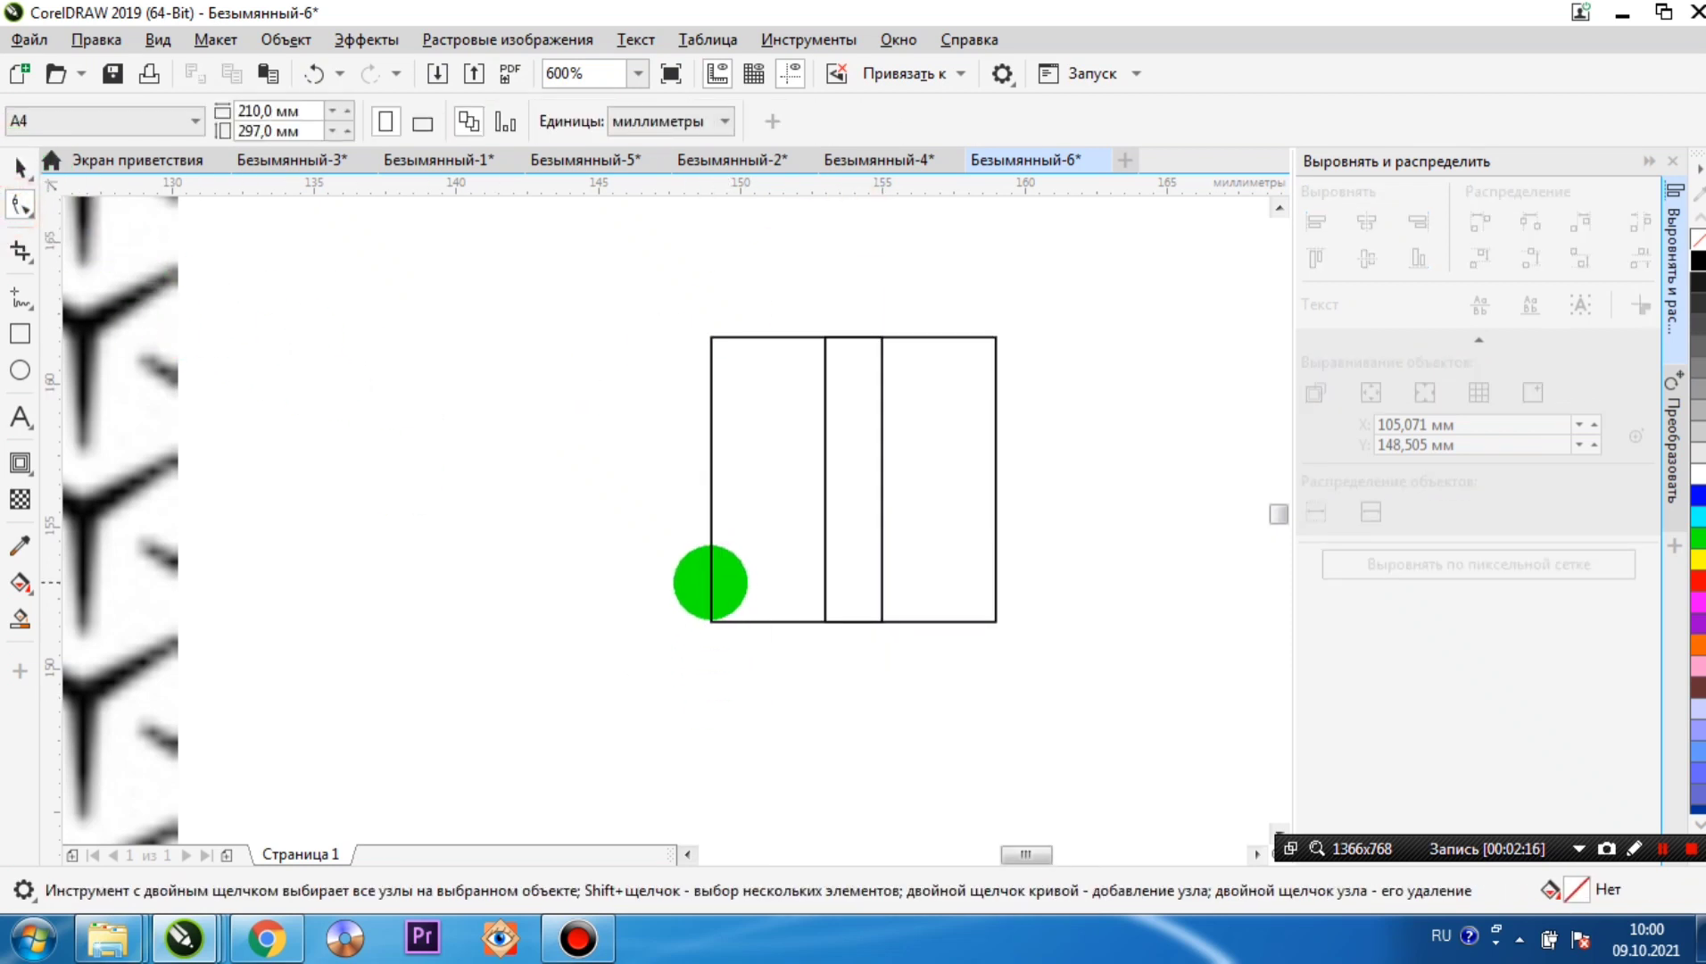
{"action": "left_click", "coordinate": [711, 584]}
{"action": "left_click_drag", "start_coordinate": [711, 621], "coordinate": [854, 621]}
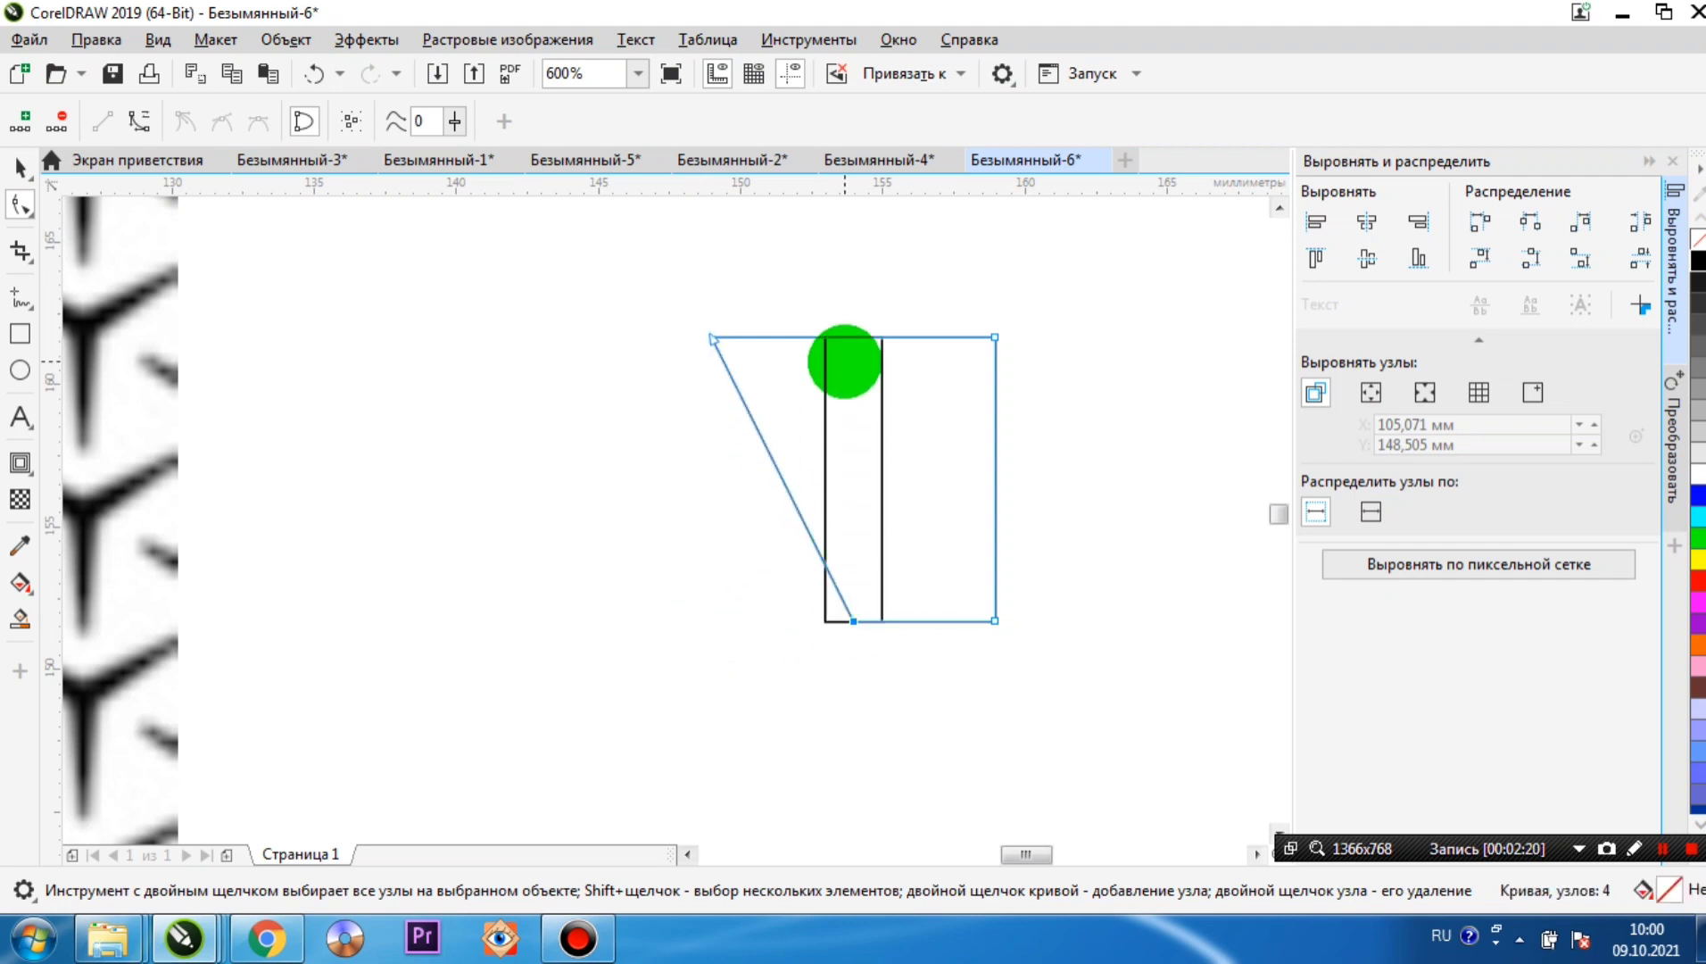
{"action": "left_click_drag", "start_coordinate": [995, 622], "coordinate": [854, 620]}
{"action": "scroll", "coordinate": [852, 618], "scroll_direction": "up", "scroll_amount": 3}
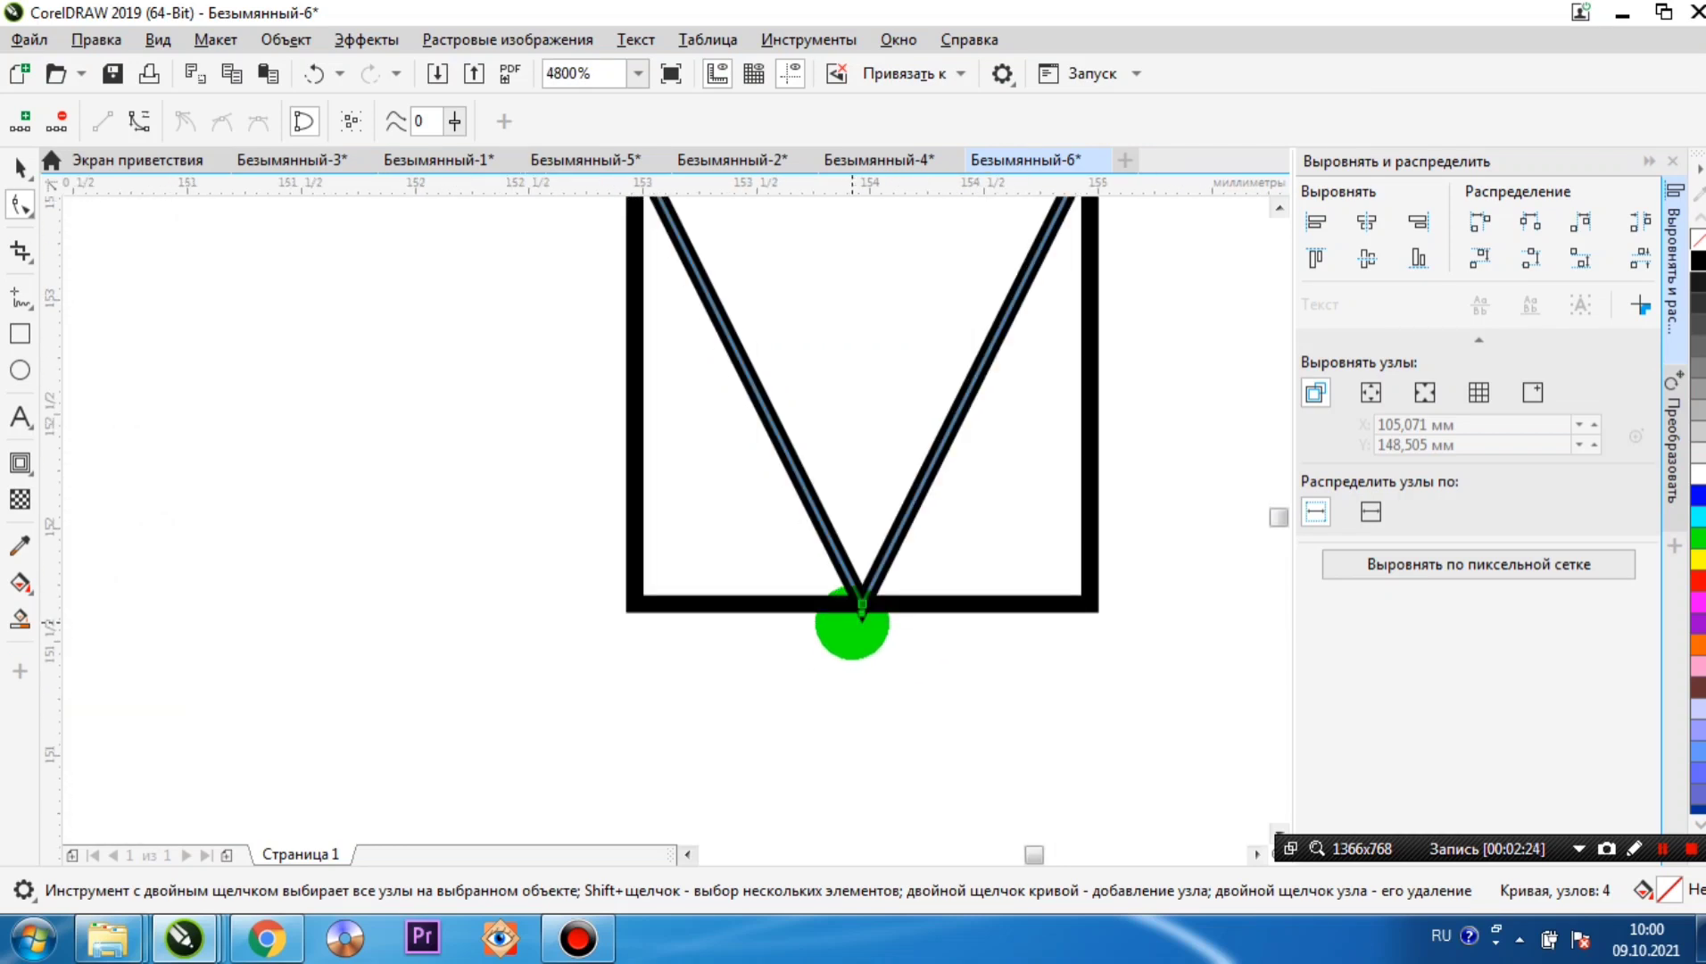
{"action": "scroll", "coordinate": [852, 622], "scroll_direction": "down", "scroll_amount": 3}
- Move the shape's two top corner nodes inward onto the narrow rectangle's top corners to form a thin wedge
{"action": "scroll", "coordinate": [933, 282], "scroll_direction": "up", "scroll_amount": 1}
{"action": "scroll", "coordinate": [1123, 473], "scroll_direction": "up", "scroll_amount": 1}
{"action": "scroll", "coordinate": [1146, 479], "scroll_direction": "down", "scroll_amount": 1}
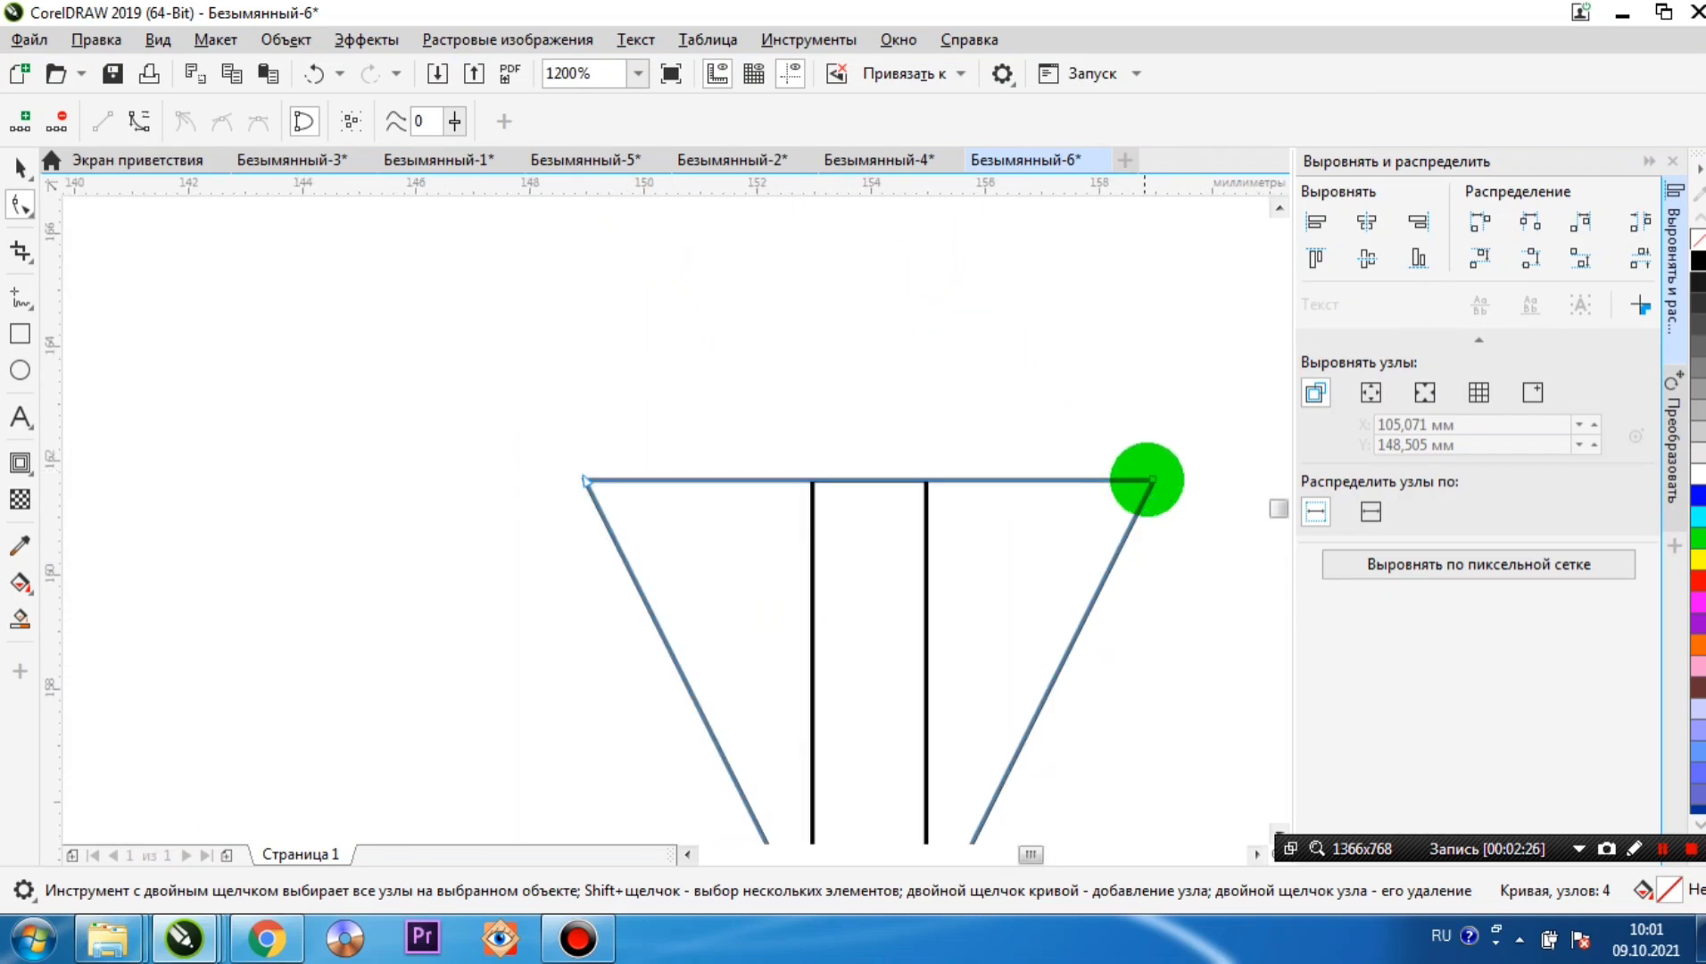
{"action": "left_click_drag", "start_coordinate": [1154, 479], "coordinate": [926, 480]}
{"action": "left_click_drag", "start_coordinate": [587, 480], "coordinate": [808, 482]}
{"action": "scroll", "coordinate": [776, 484], "scroll_direction": "down", "scroll_amount": 1}
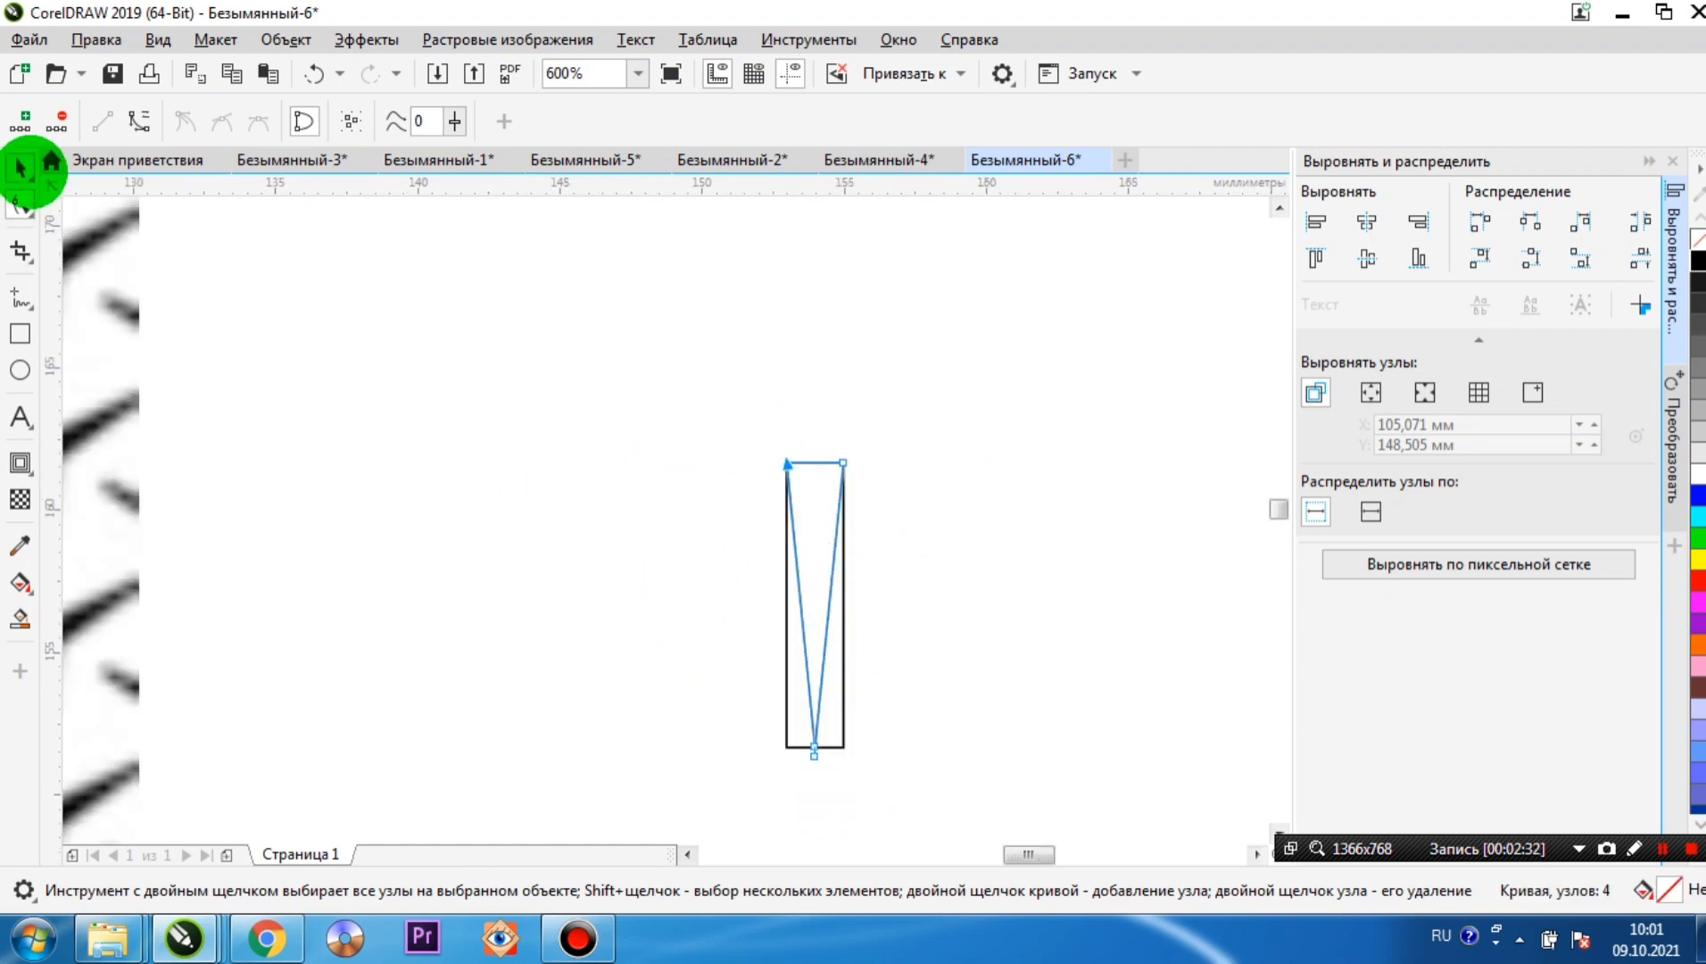
- Delete the narrow guide rectangle around the wedge, keeping only the wedge shape
{"action": "left_click", "coordinate": [19, 166]}
{"action": "left_click", "coordinate": [881, 682]}
{"action": "left_click", "coordinate": [841, 680]}
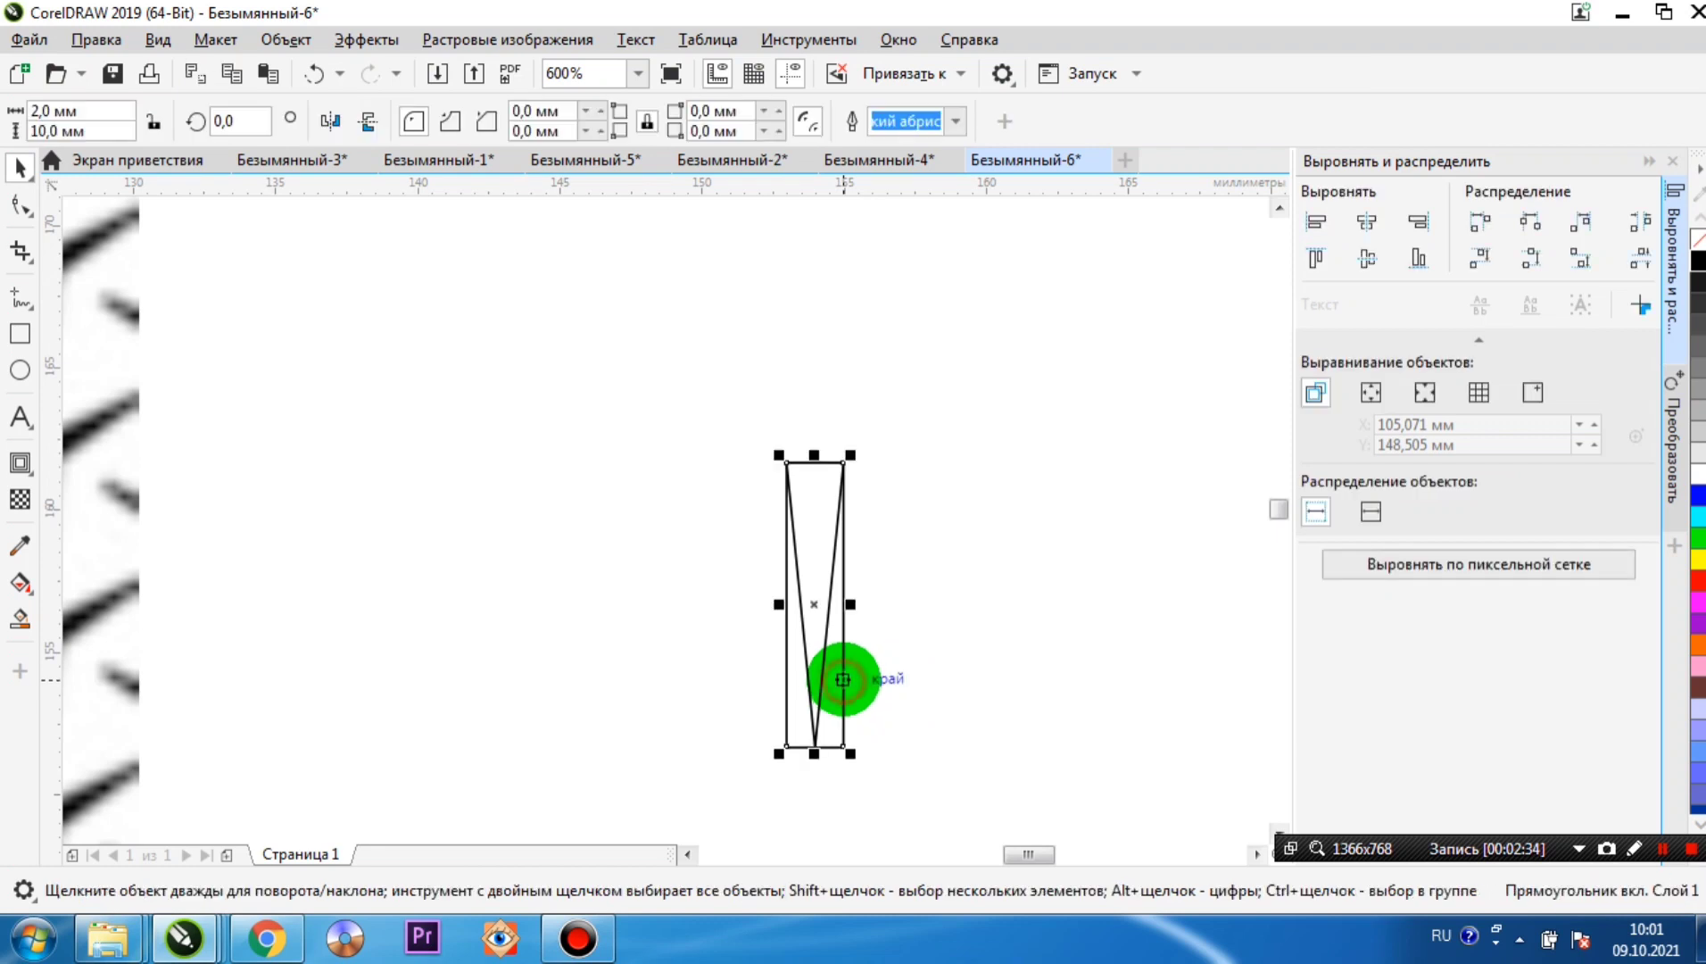
{"action": "left_click", "coordinate": [852, 633]}
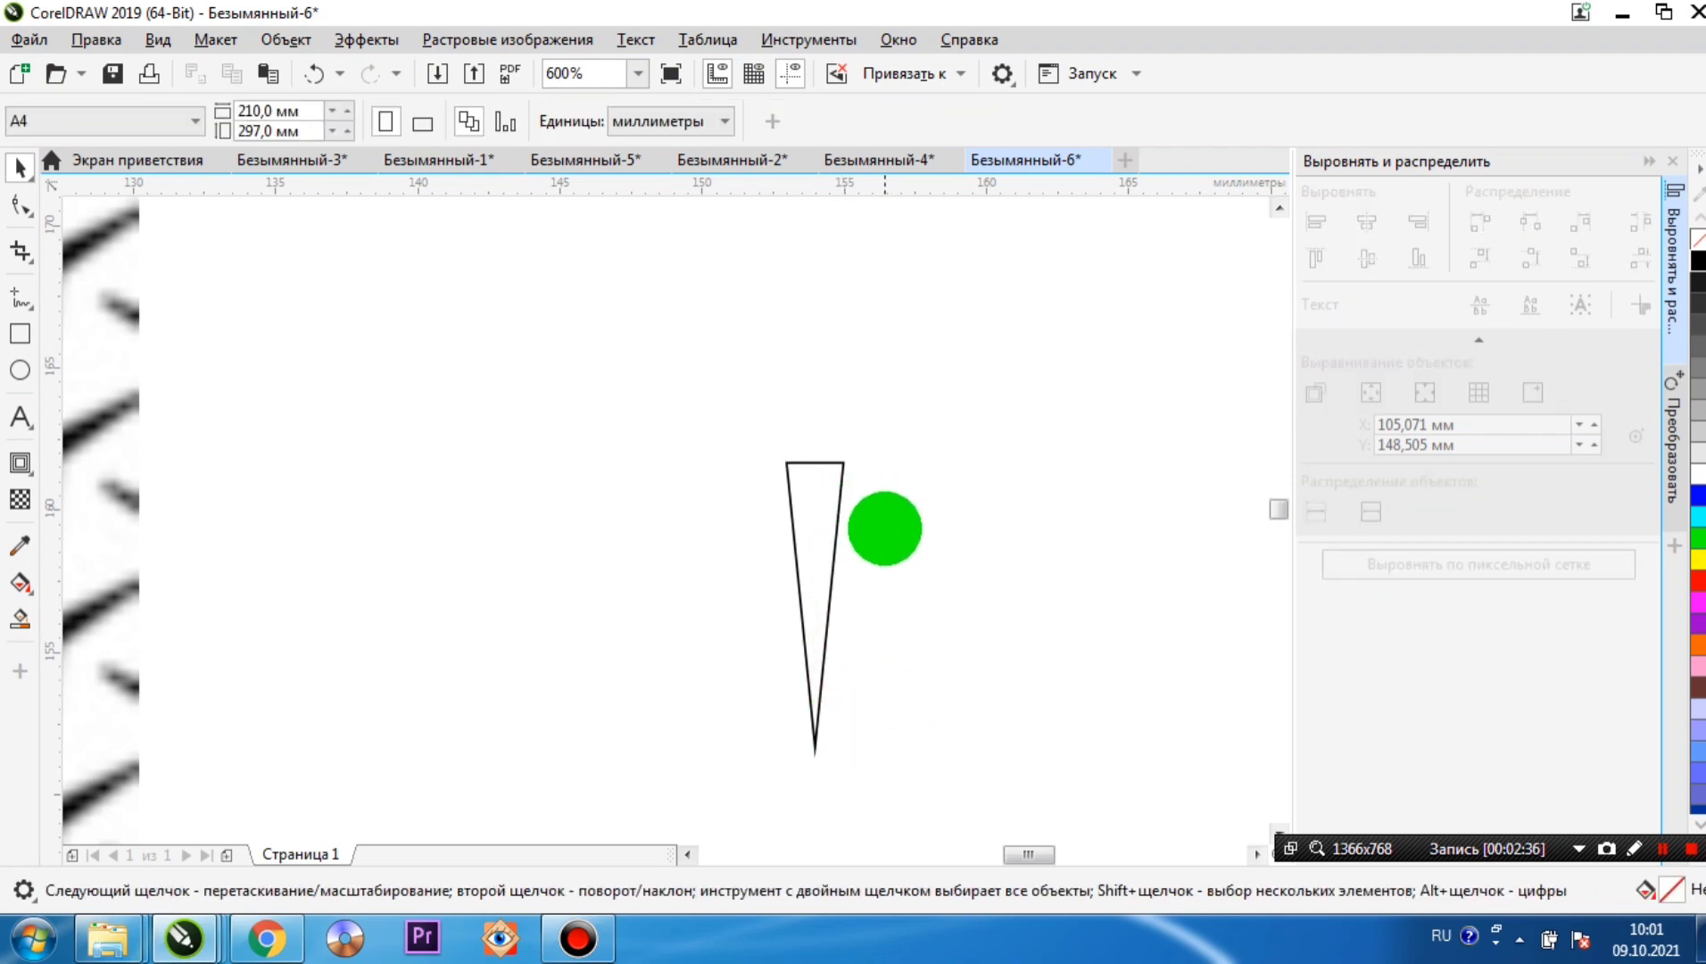
- Move the wedge's rotation center up to the midpoint of its top edge
{"action": "left_click", "coordinate": [812, 556]}
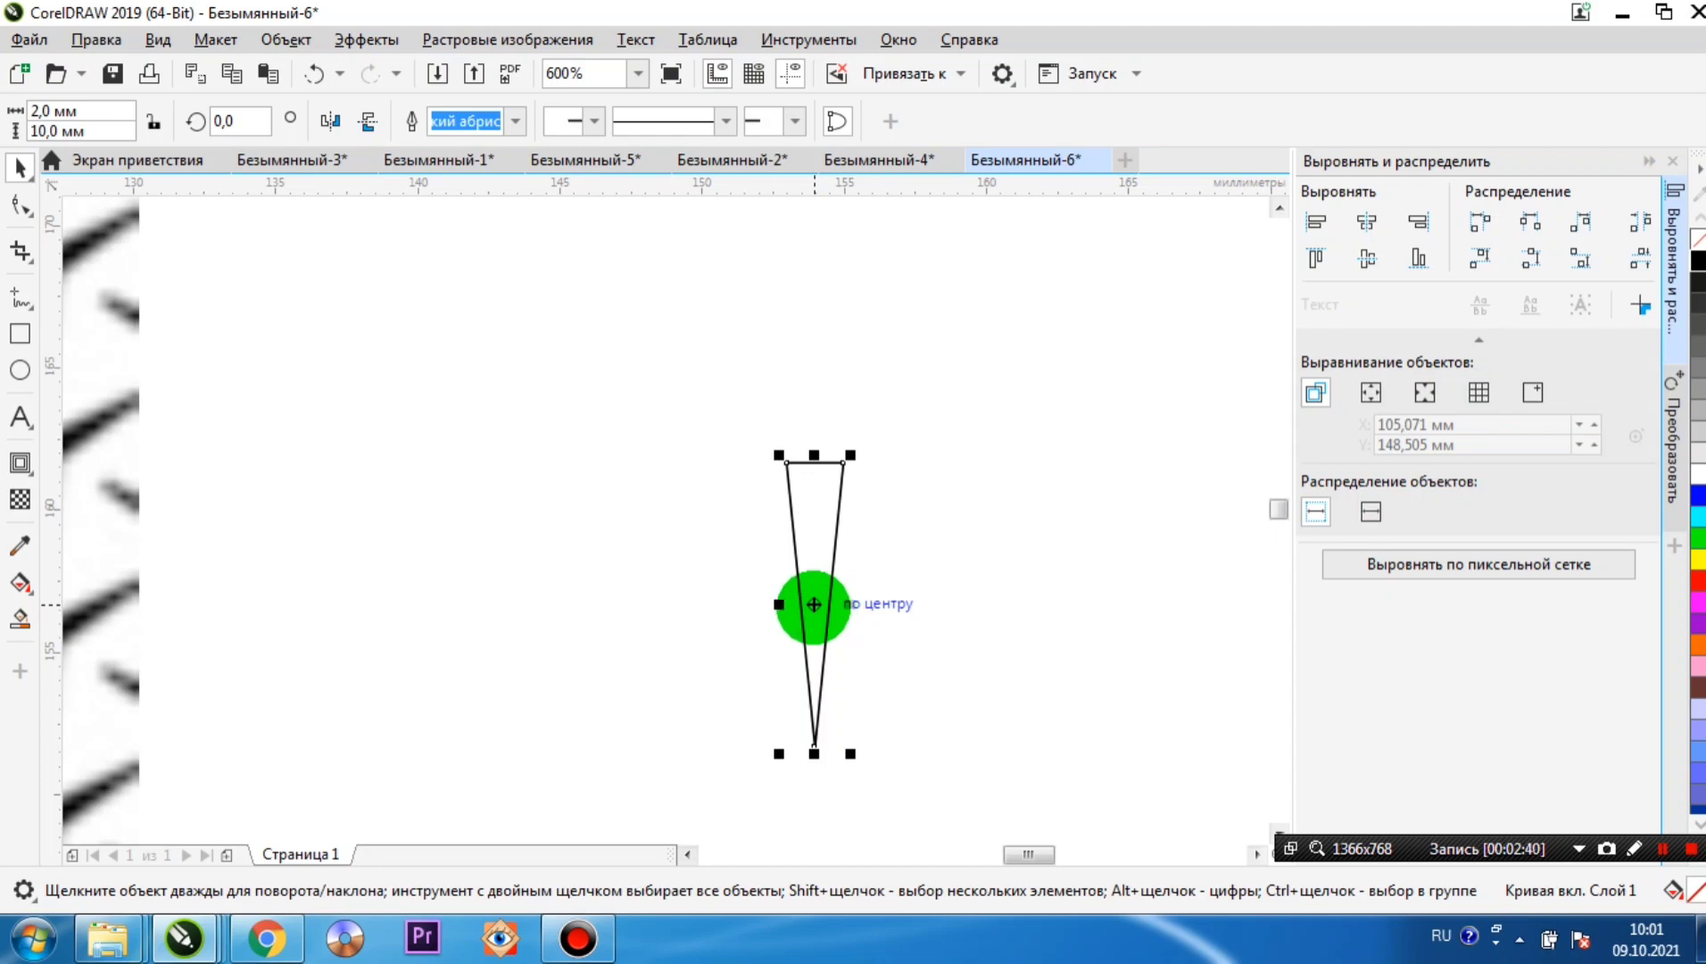
{"action": "double_click", "coordinate": [814, 608]}
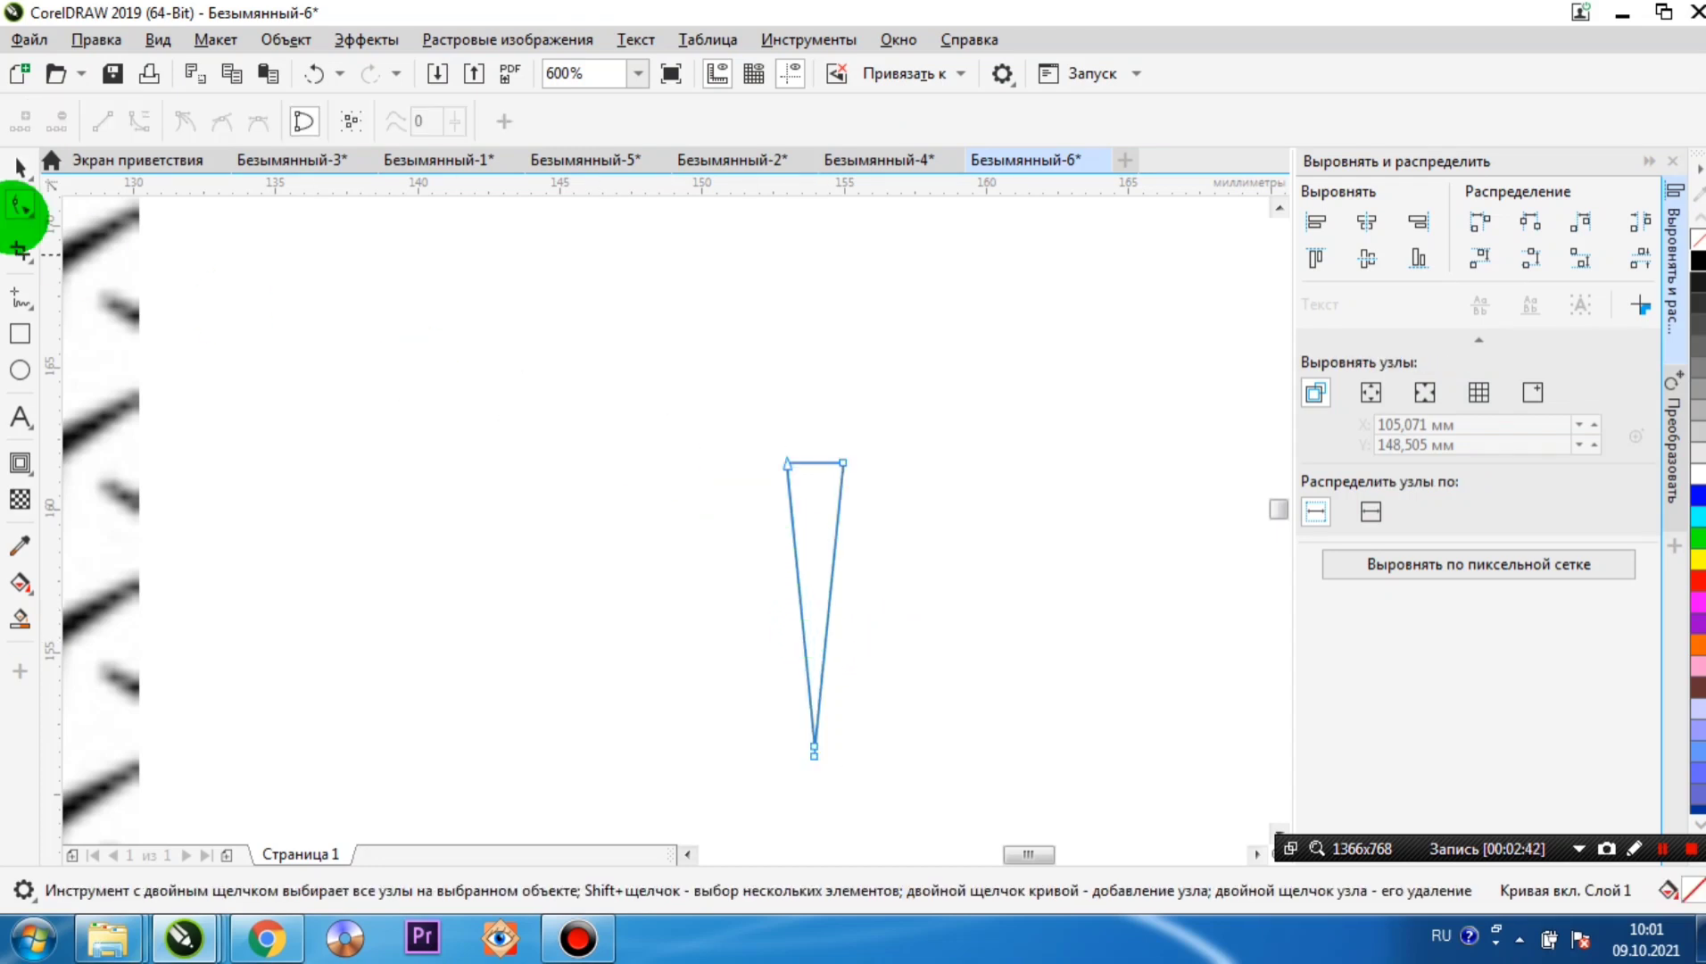
{"action": "left_click", "coordinate": [18, 166]}
{"action": "left_click", "coordinate": [814, 605]}
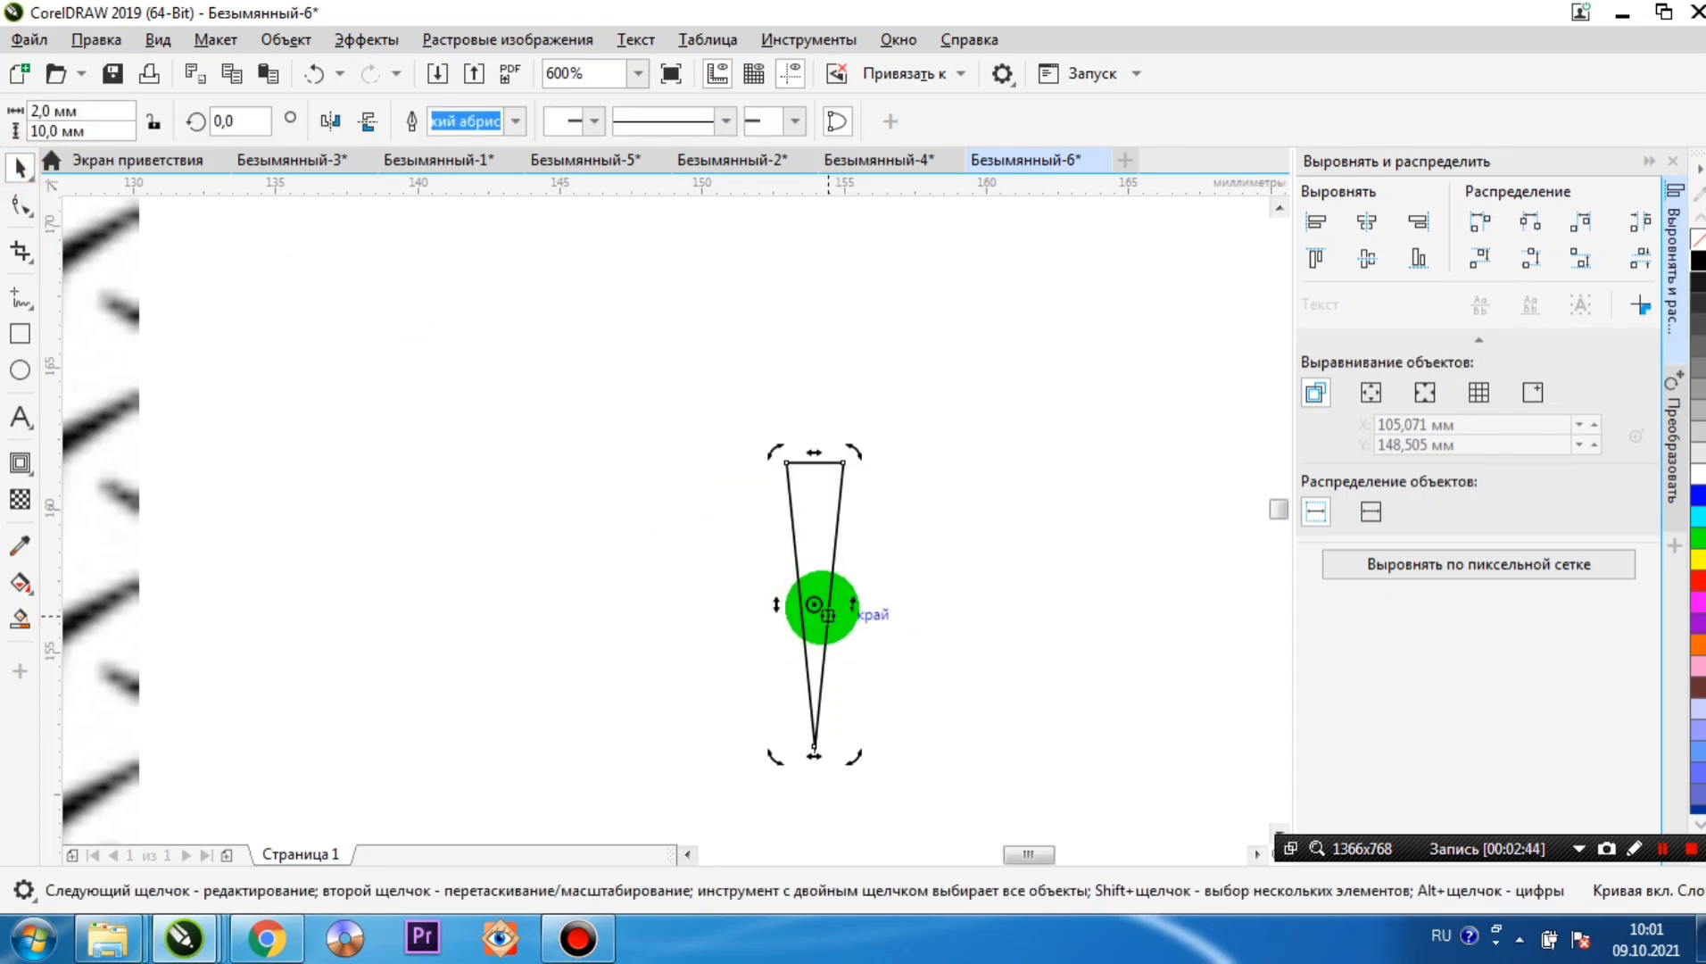
{"action": "left_click_drag", "start_coordinate": [814, 605], "coordinate": [814, 461]}
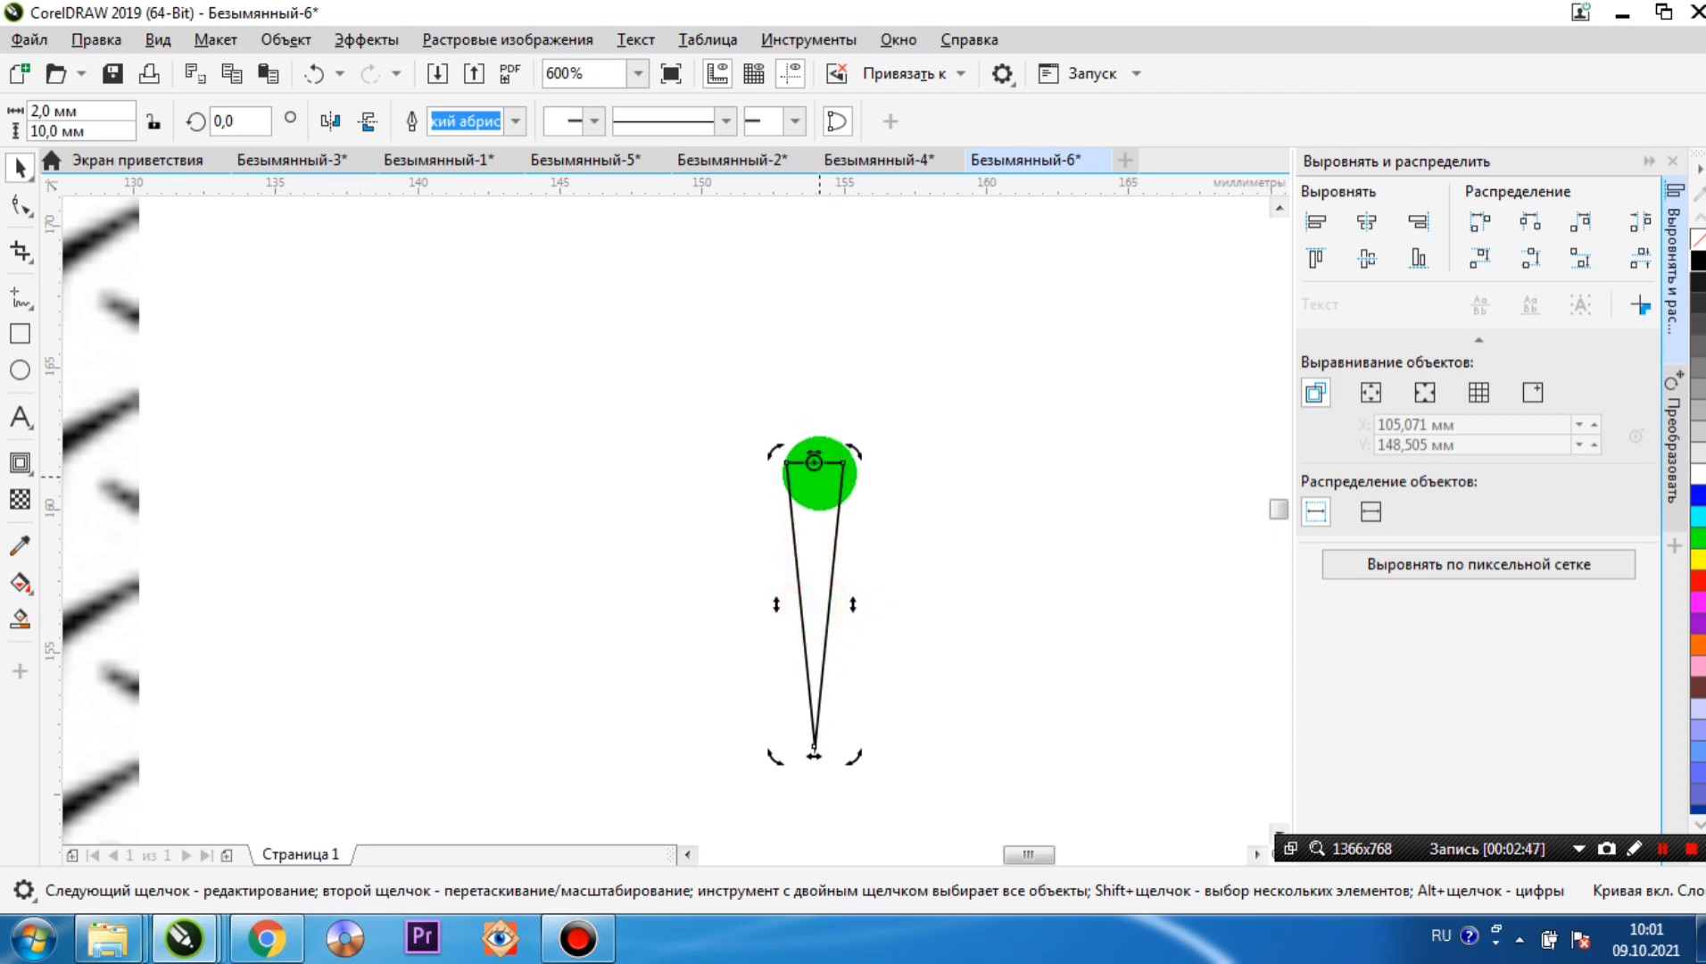
{"action": "scroll", "coordinate": [814, 461], "scroll_direction": "up", "scroll_amount": 3}
{"action": "scroll", "coordinate": [765, 503], "scroll_direction": "down", "scroll_amount": 3}
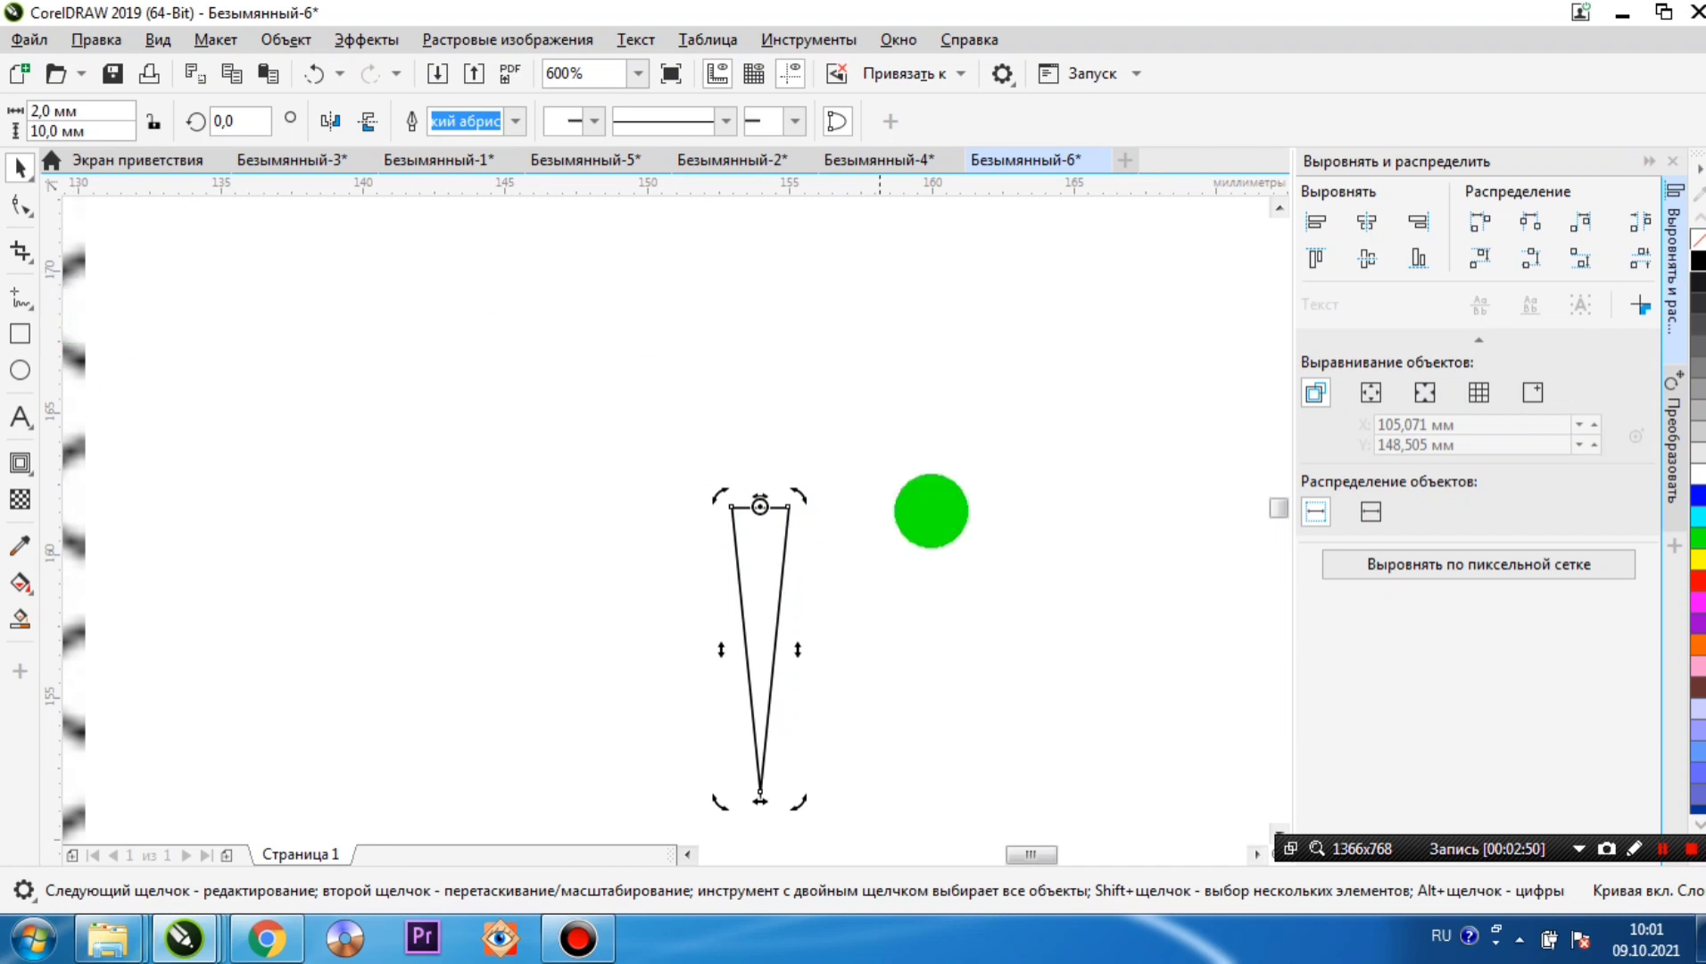
- Rotate the wedge by 120° about its top-edge midpoint with 2 copies to form a three-rayed Y shape
{"action": "left_click", "coordinate": [983, 488]}
{"action": "left_click", "coordinate": [1671, 443]}
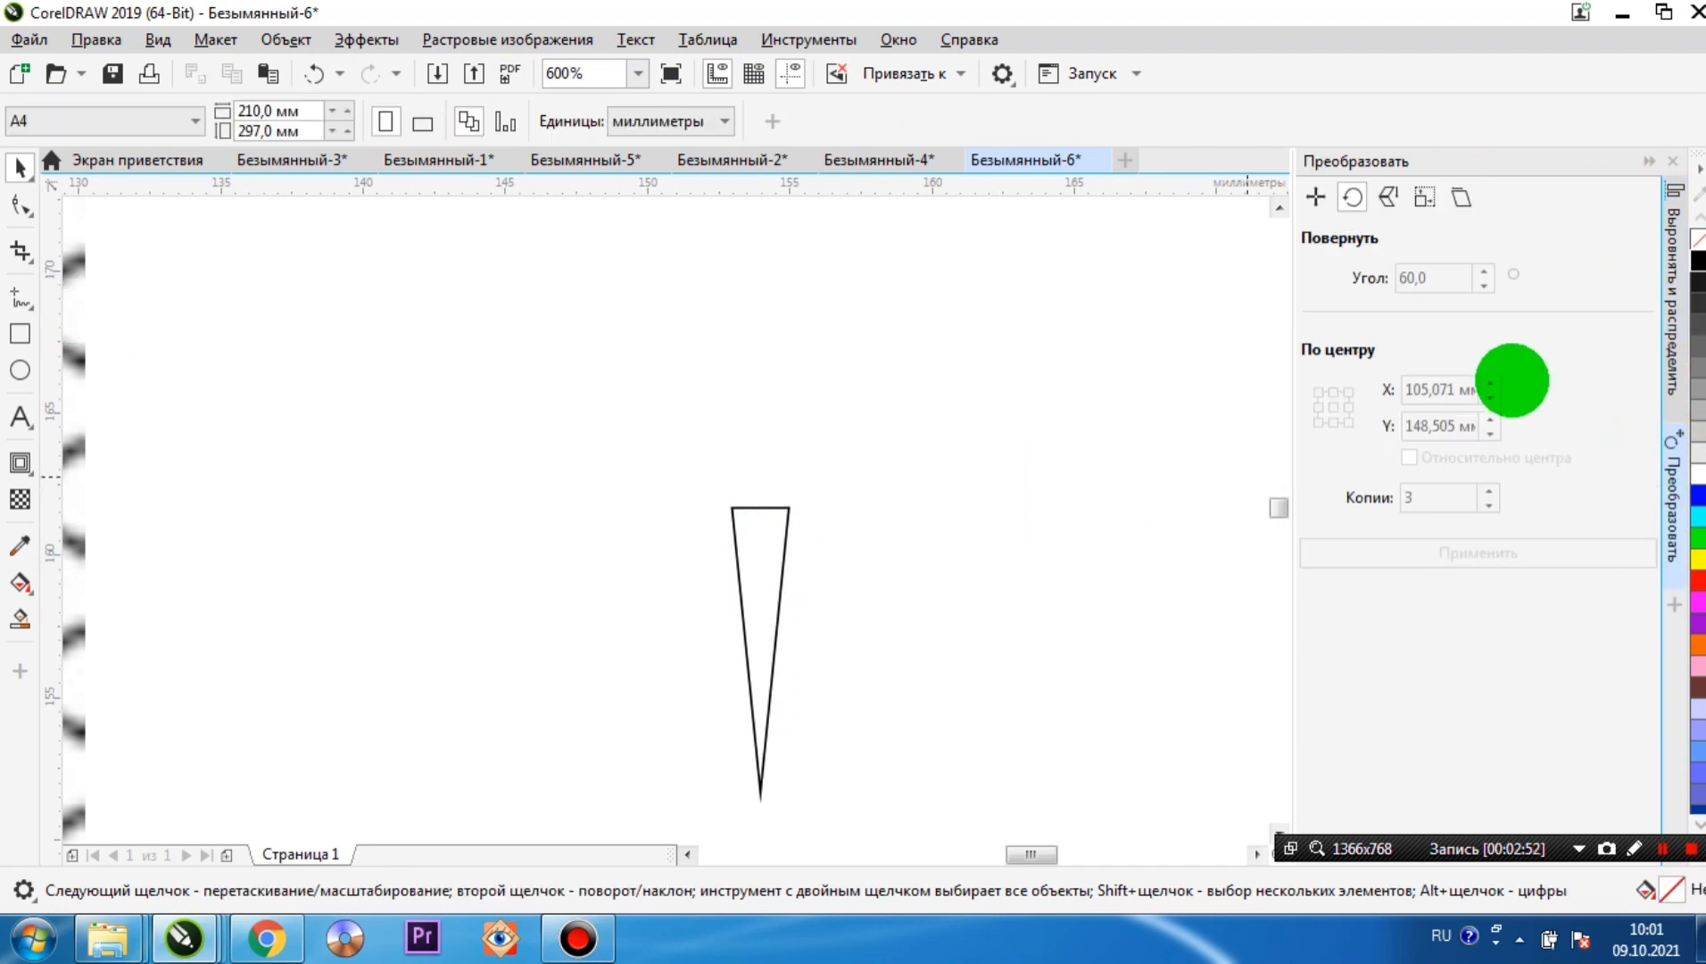
{"action": "left_click", "coordinate": [1355, 198]}
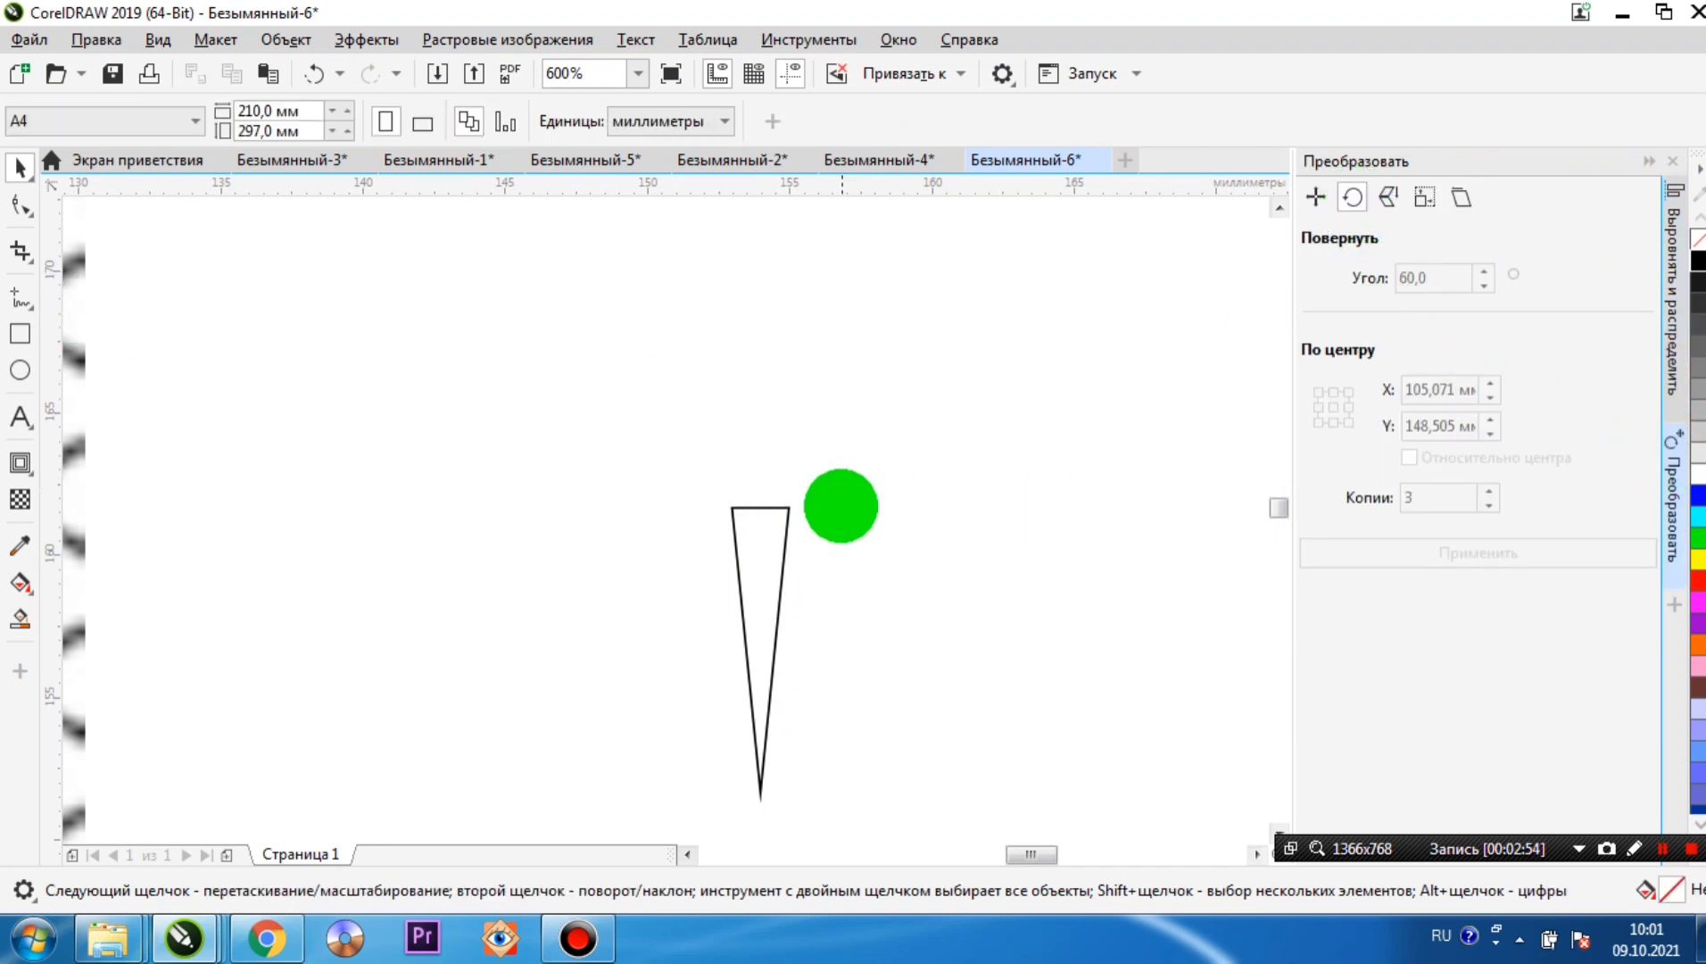
{"action": "left_click", "coordinate": [785, 512]}
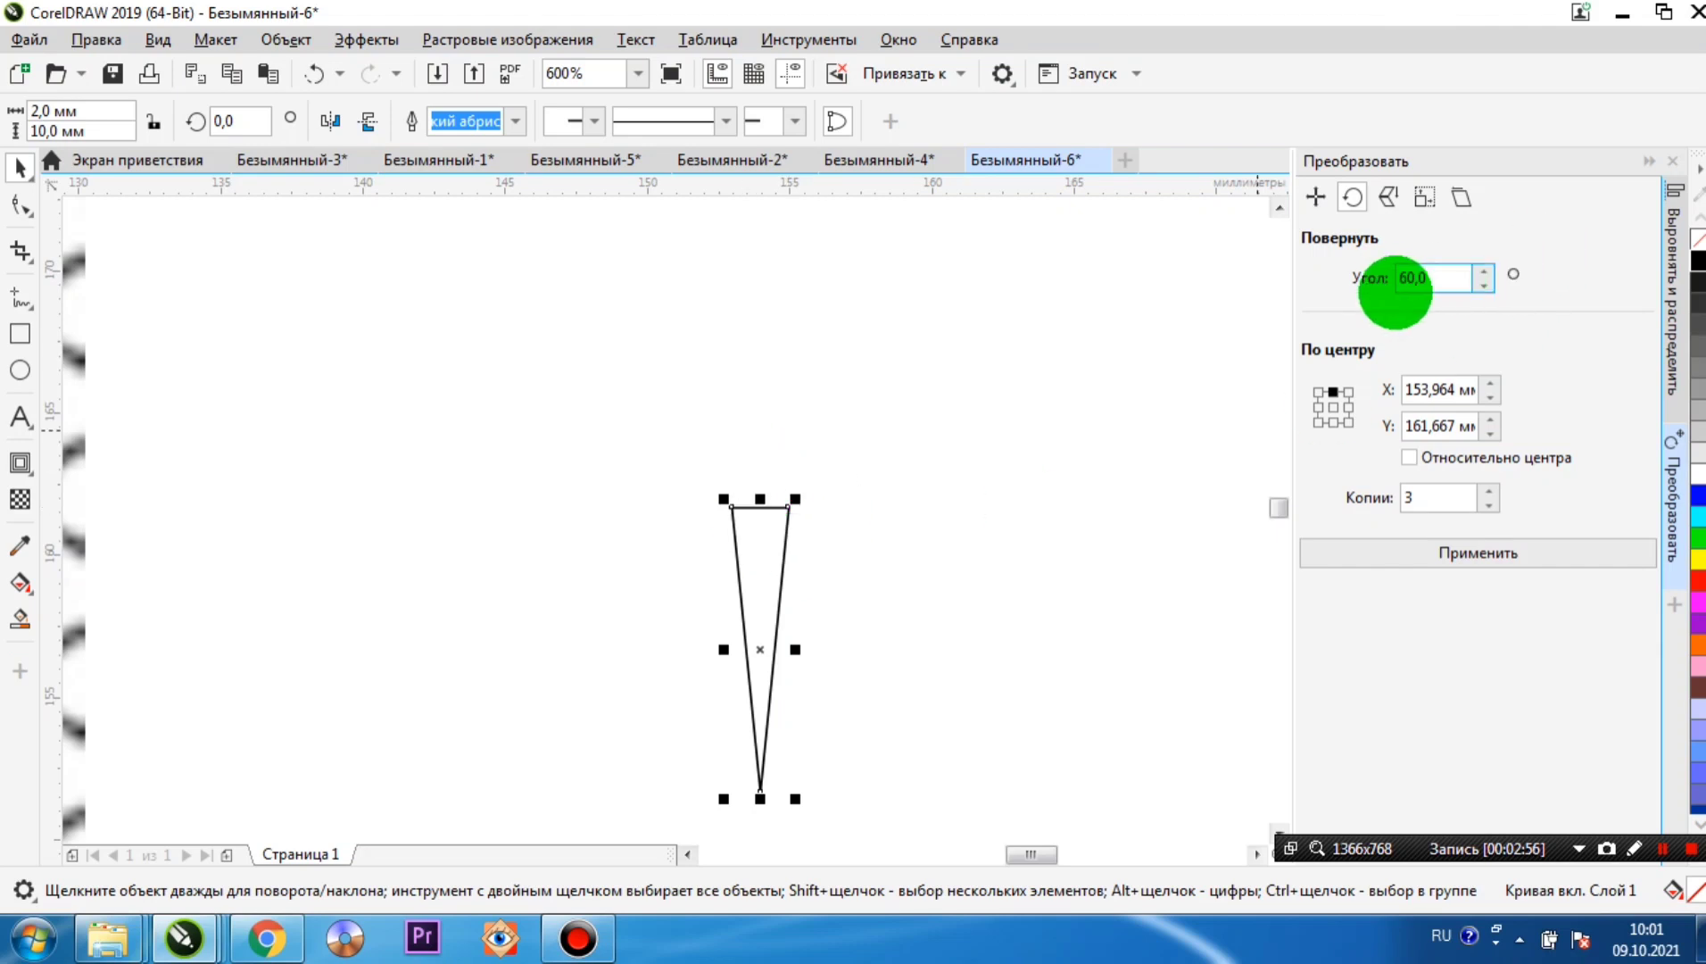
{"action": "left_click", "coordinate": [1372, 280]}
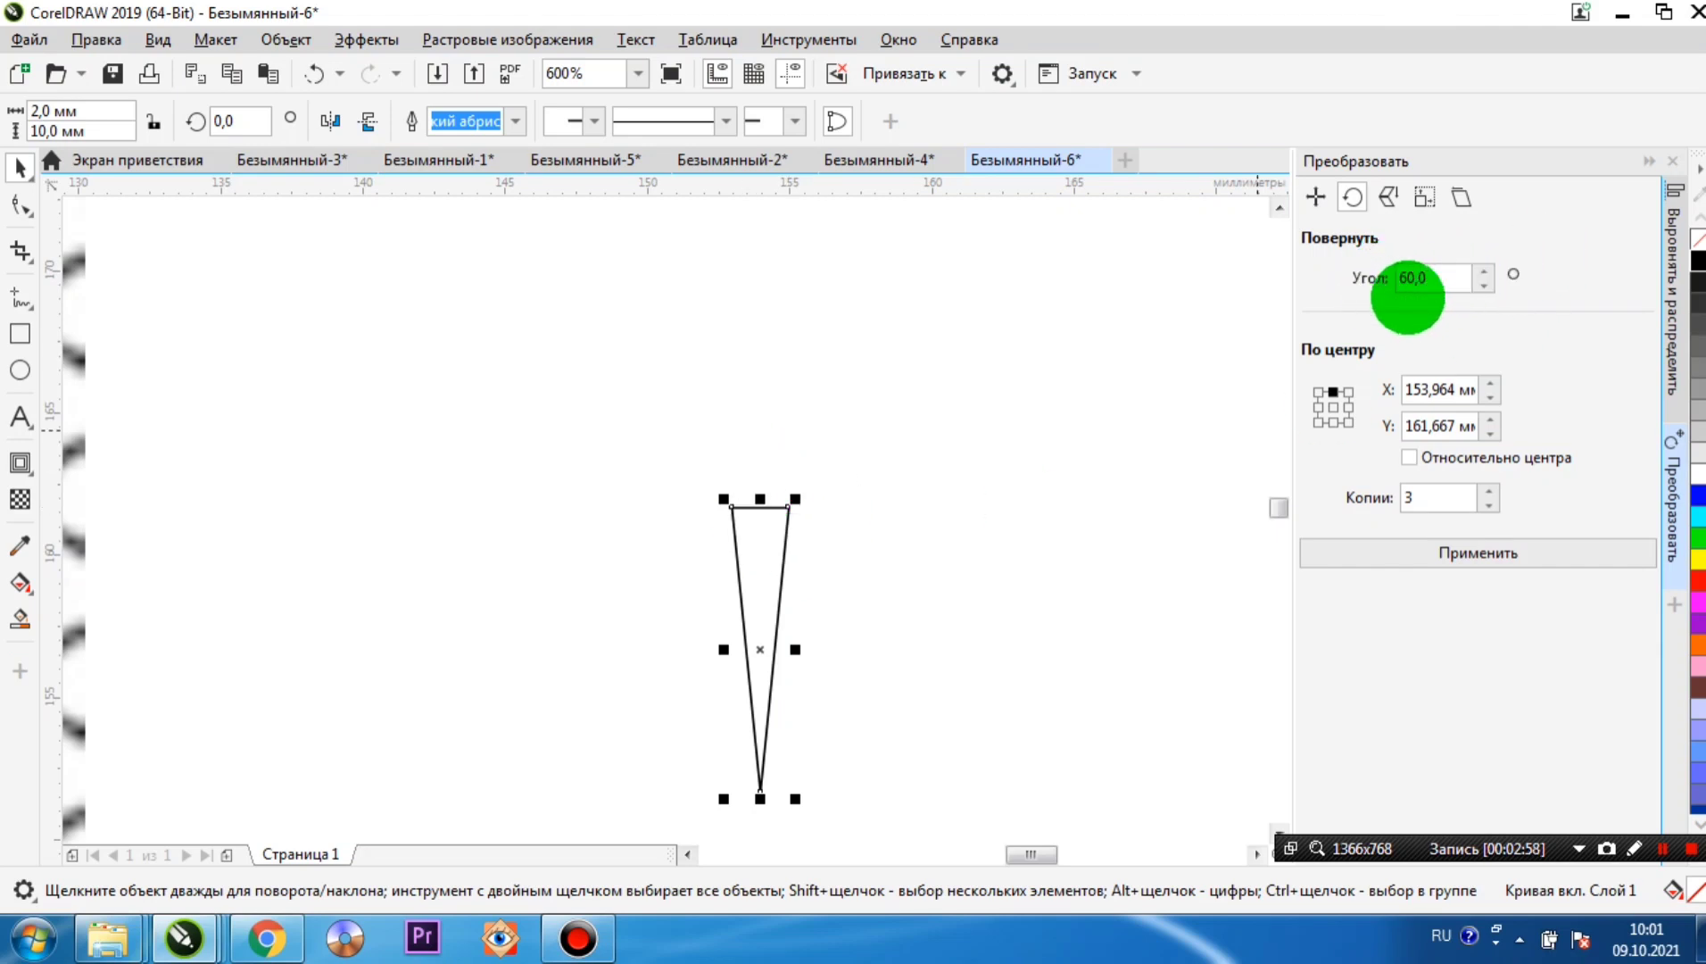
{"action": "scroll", "coordinate": [1195, 357], "scroll_direction": "down", "scroll_amount": 1}
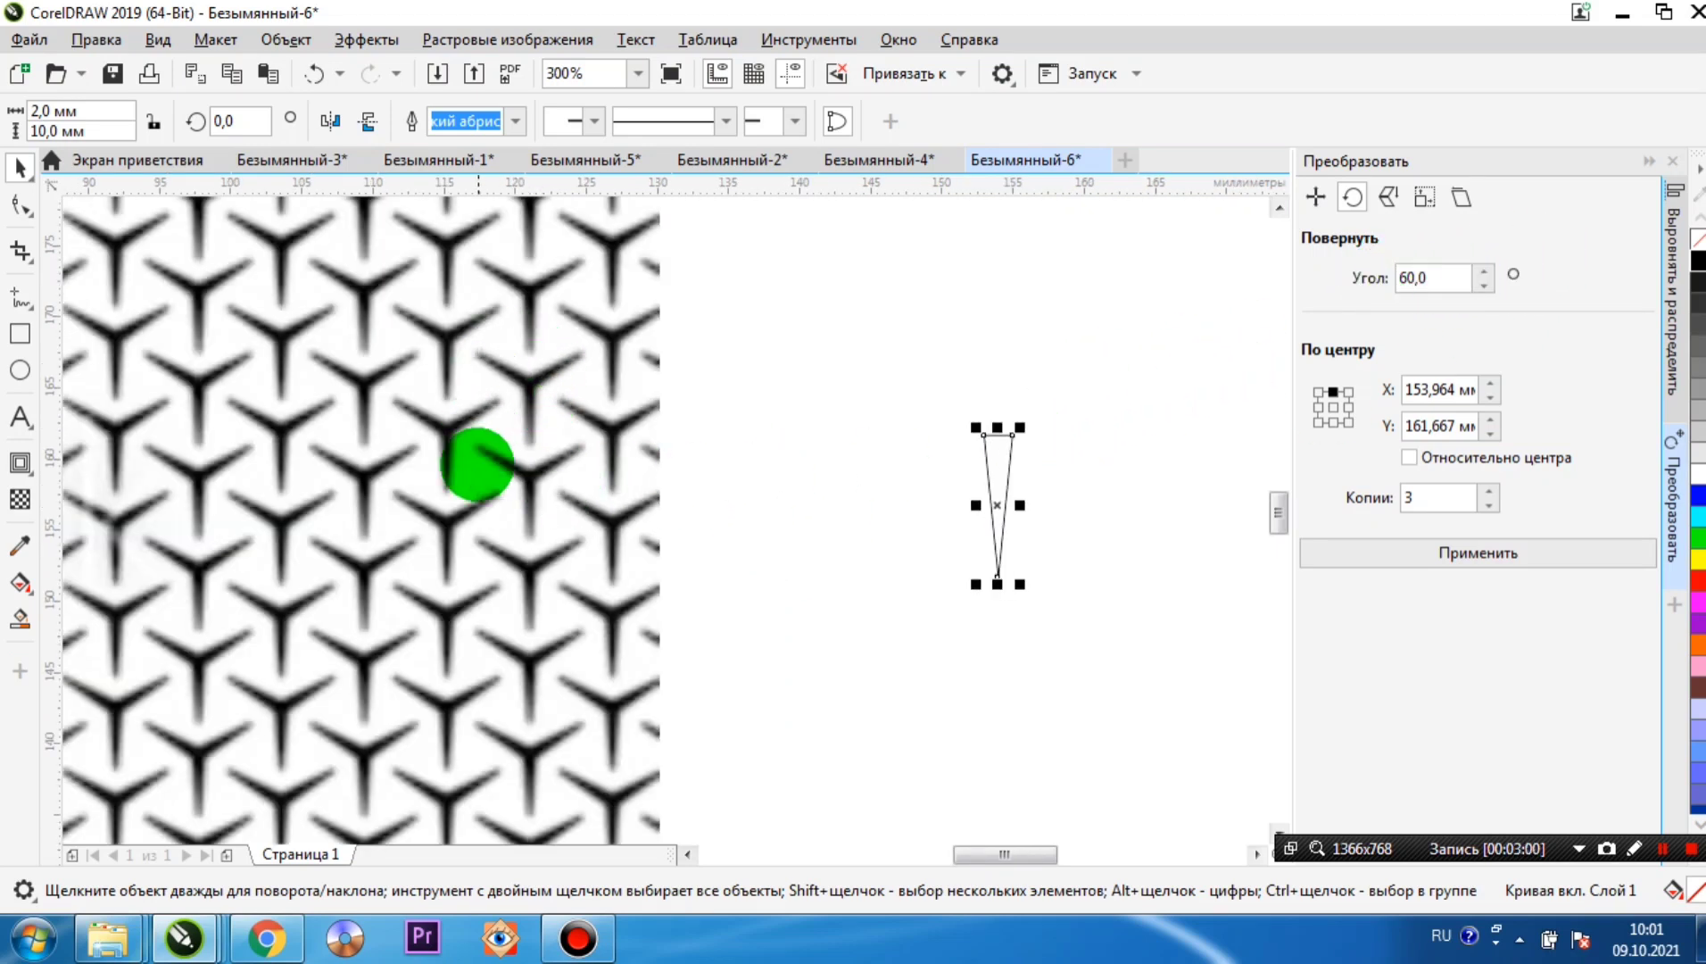
{"action": "left_click", "coordinate": [1422, 278]}
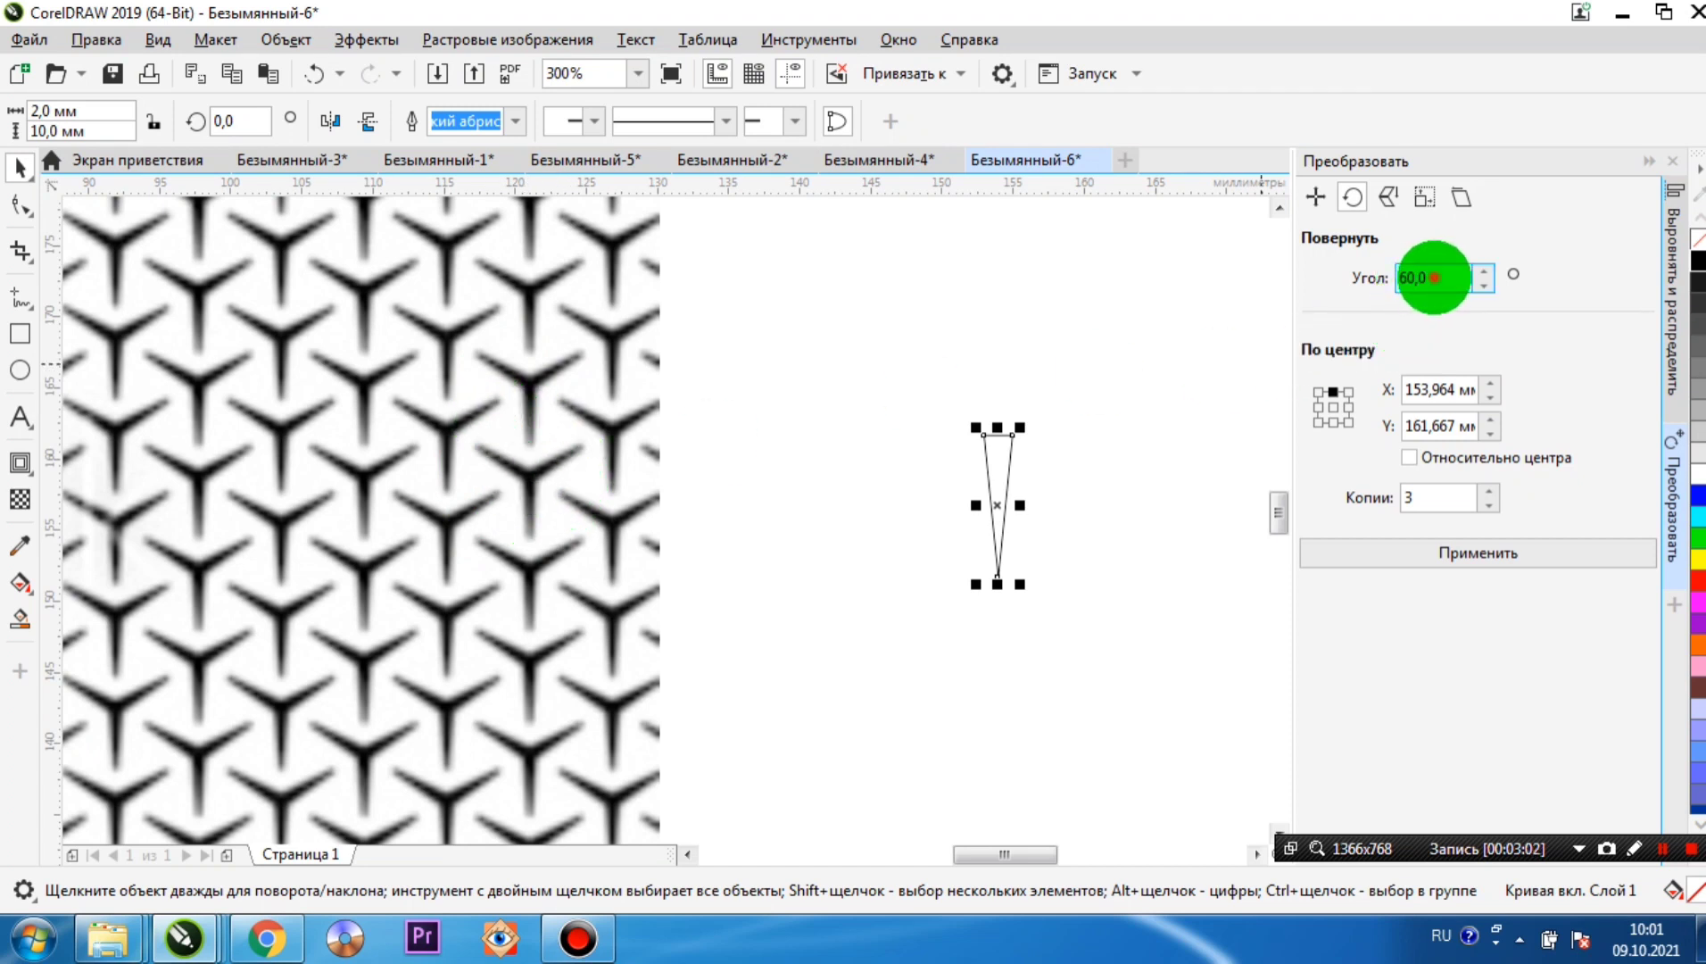
{"action": "left_click_drag", "start_coordinate": [1434, 278], "coordinate": [1322, 295]}
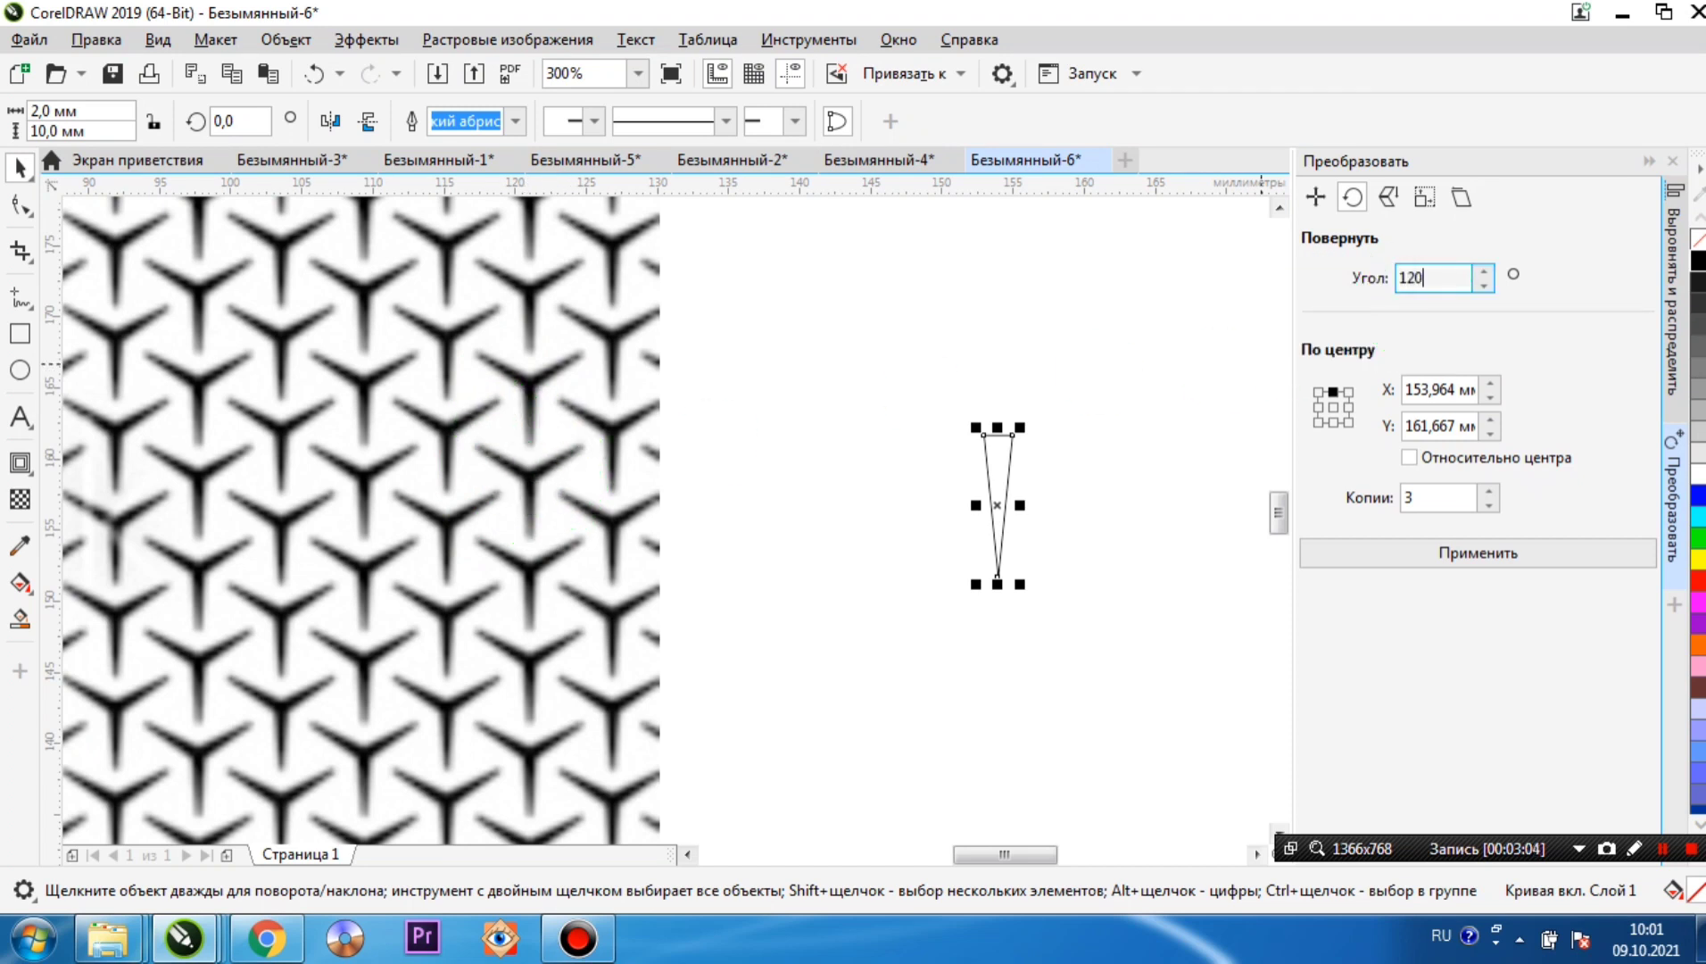
{"action": "left_click", "coordinate": [1426, 502]}
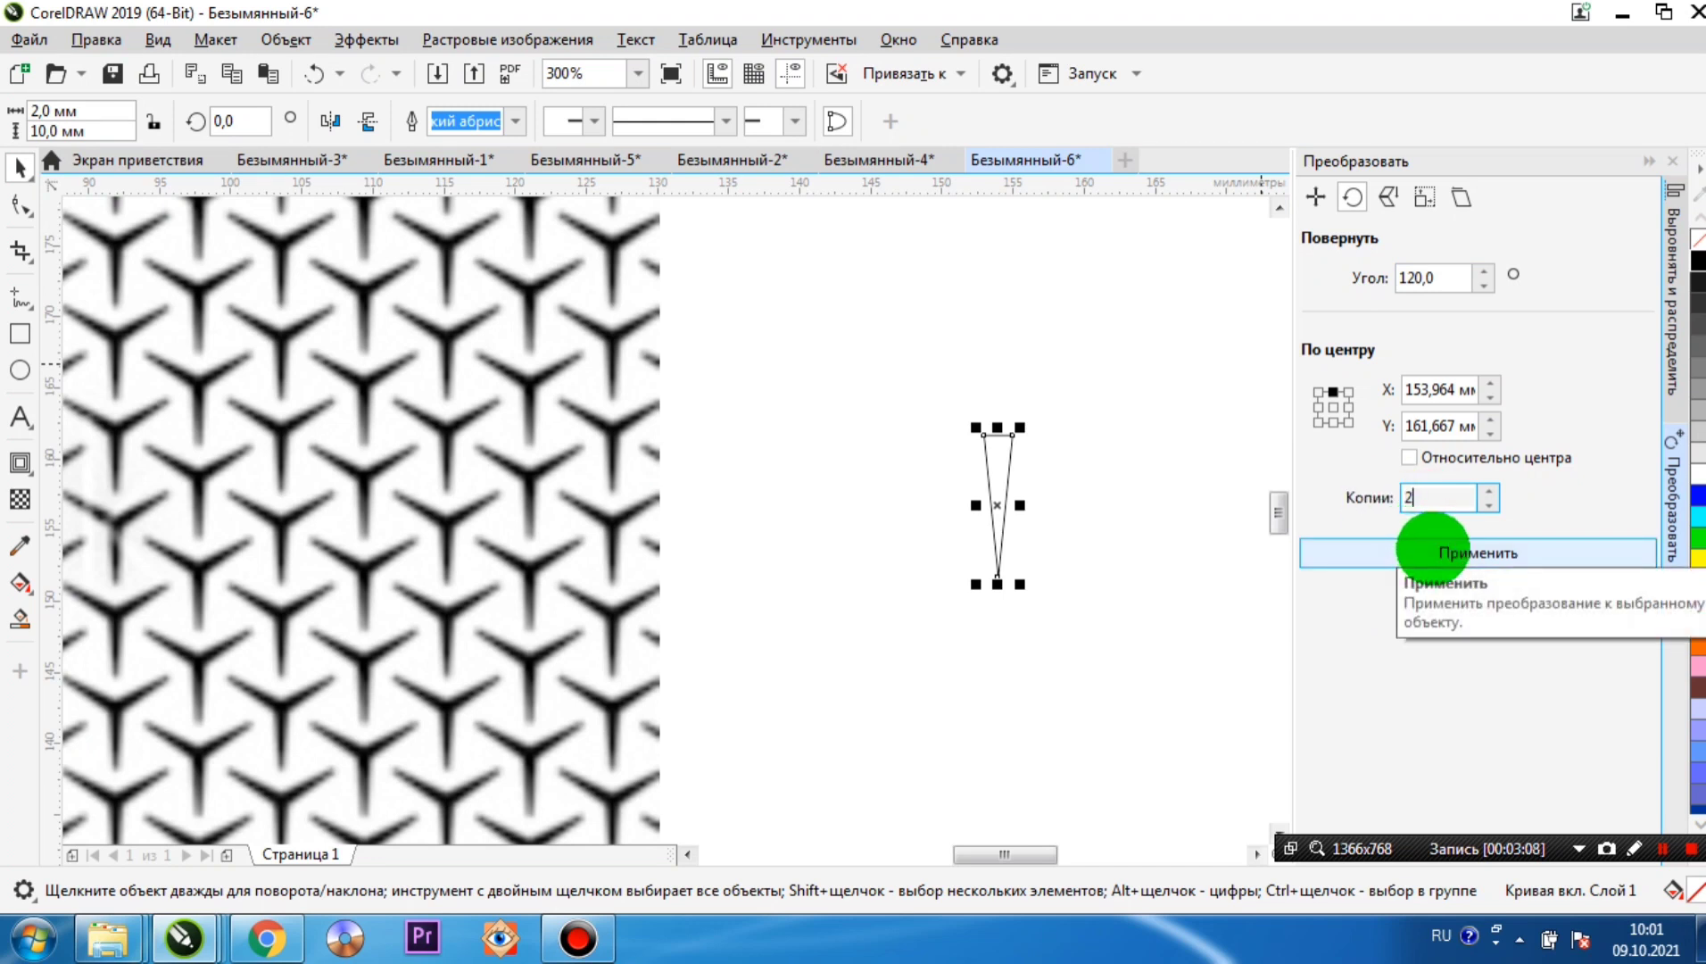
{"action": "left_click", "coordinate": [1381, 555]}
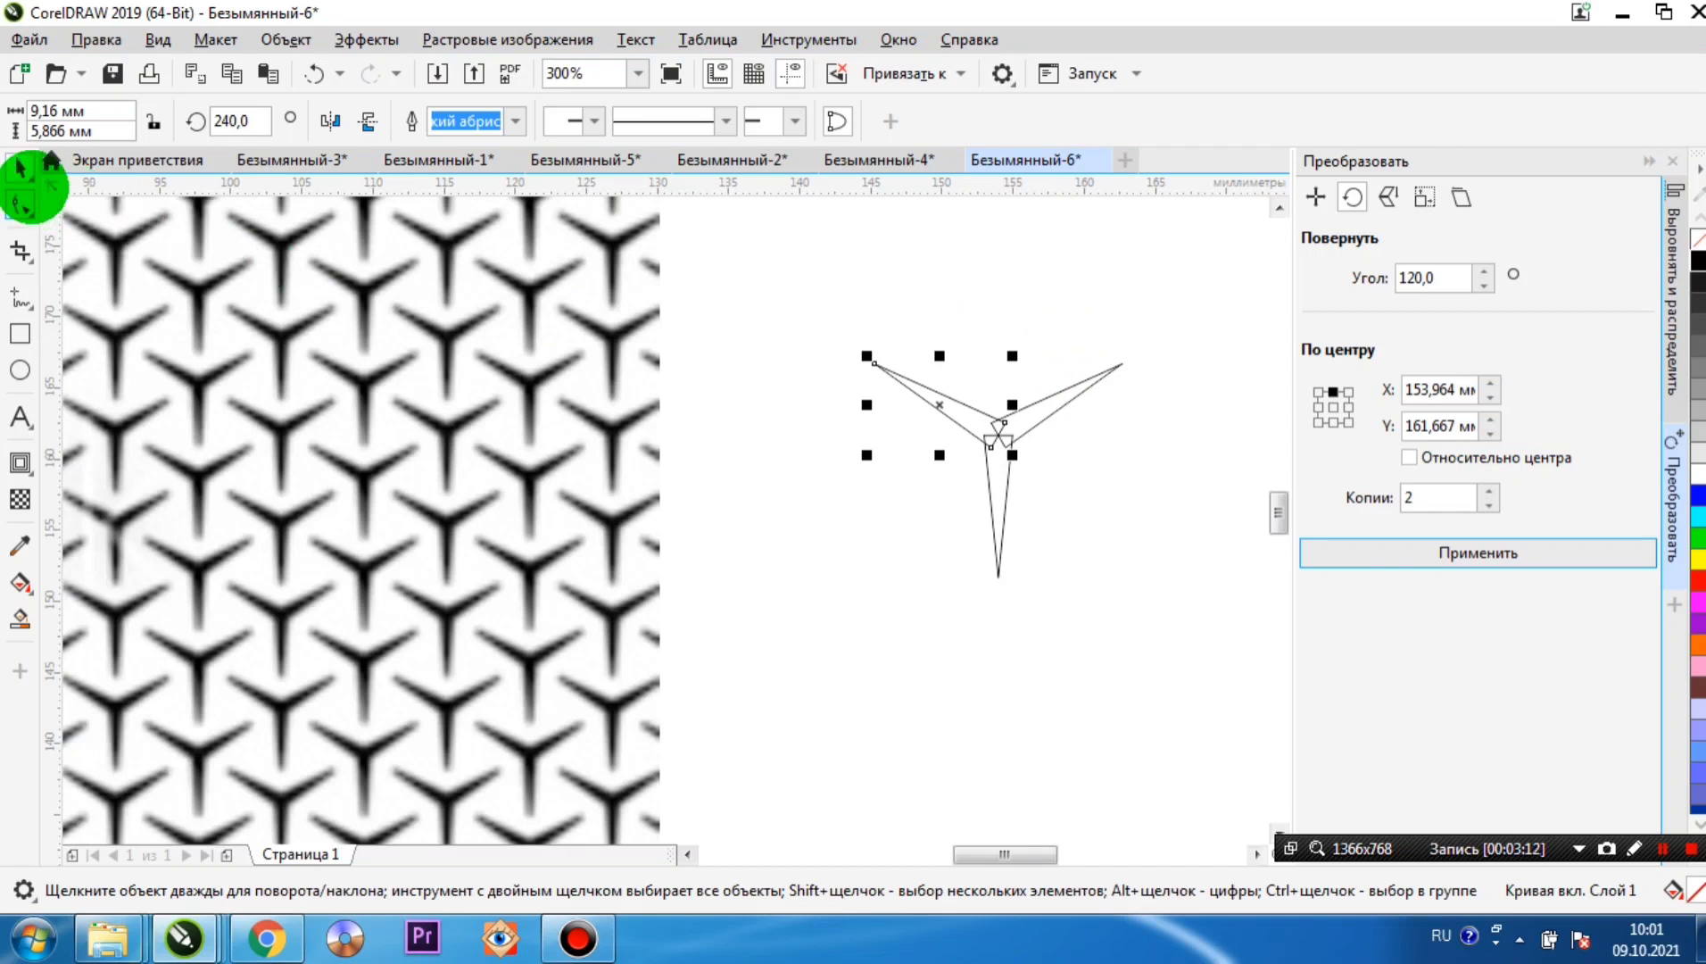
- Select all three rays of the Y shape and weld them into a single outline
{"action": "left_click", "coordinate": [838, 487]}
{"action": "left_click_drag", "start_coordinate": [818, 283], "coordinate": [1151, 671]}
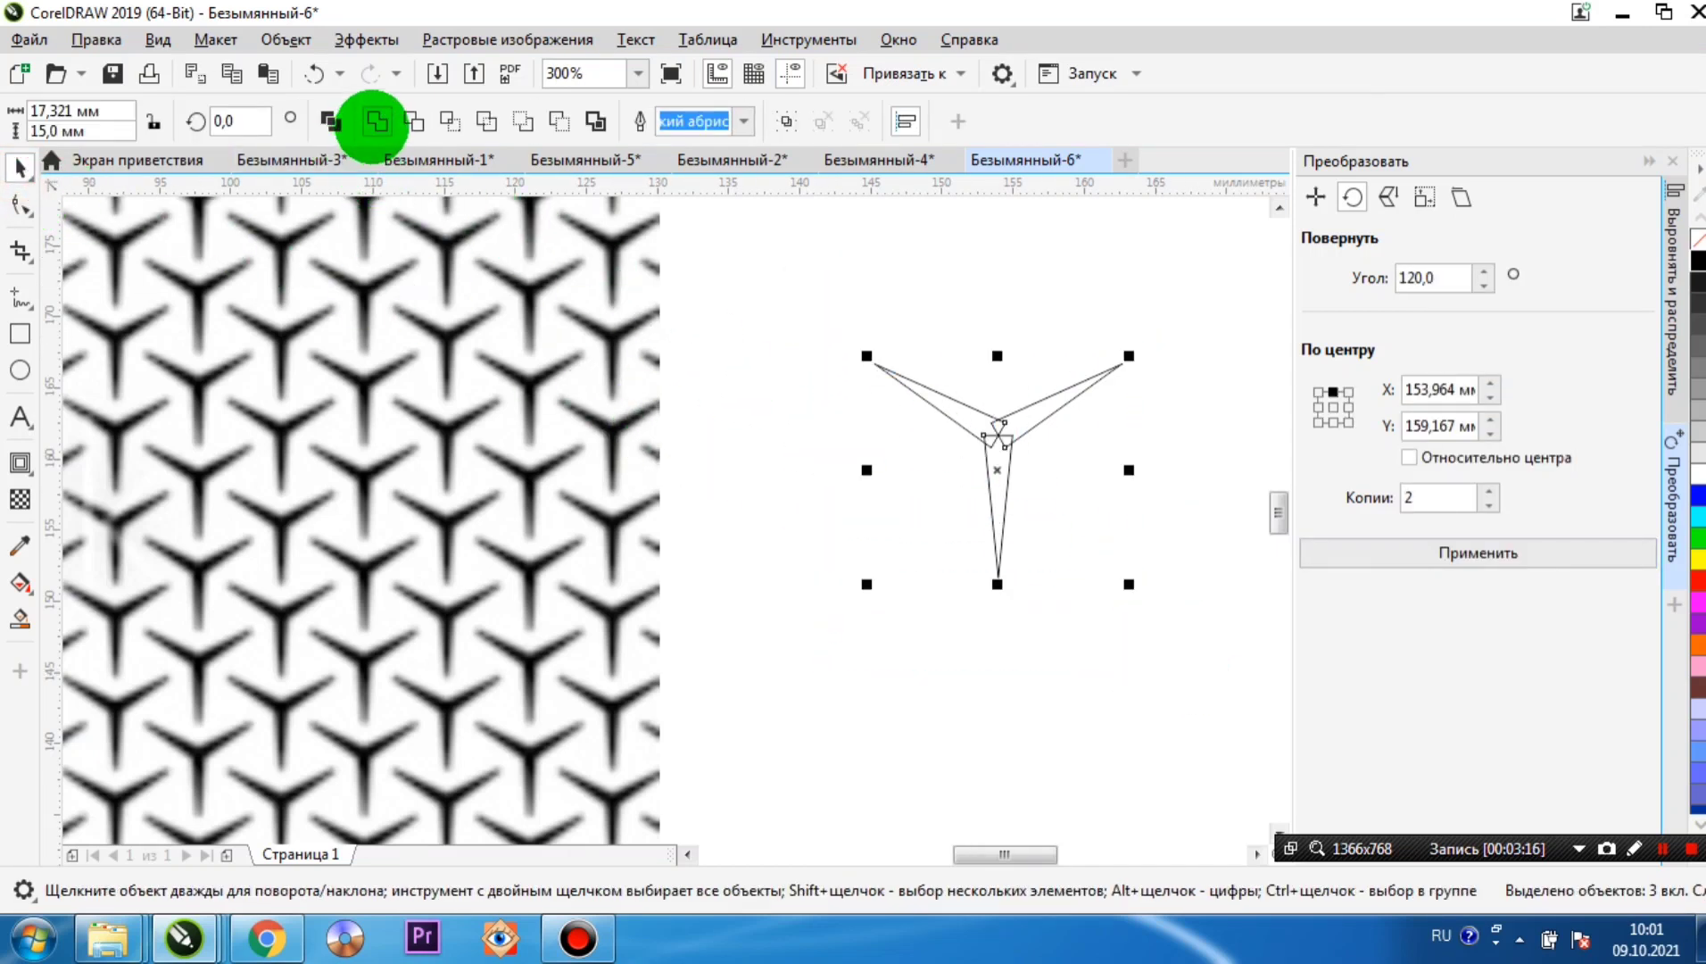
{"action": "left_click", "coordinate": [376, 121]}
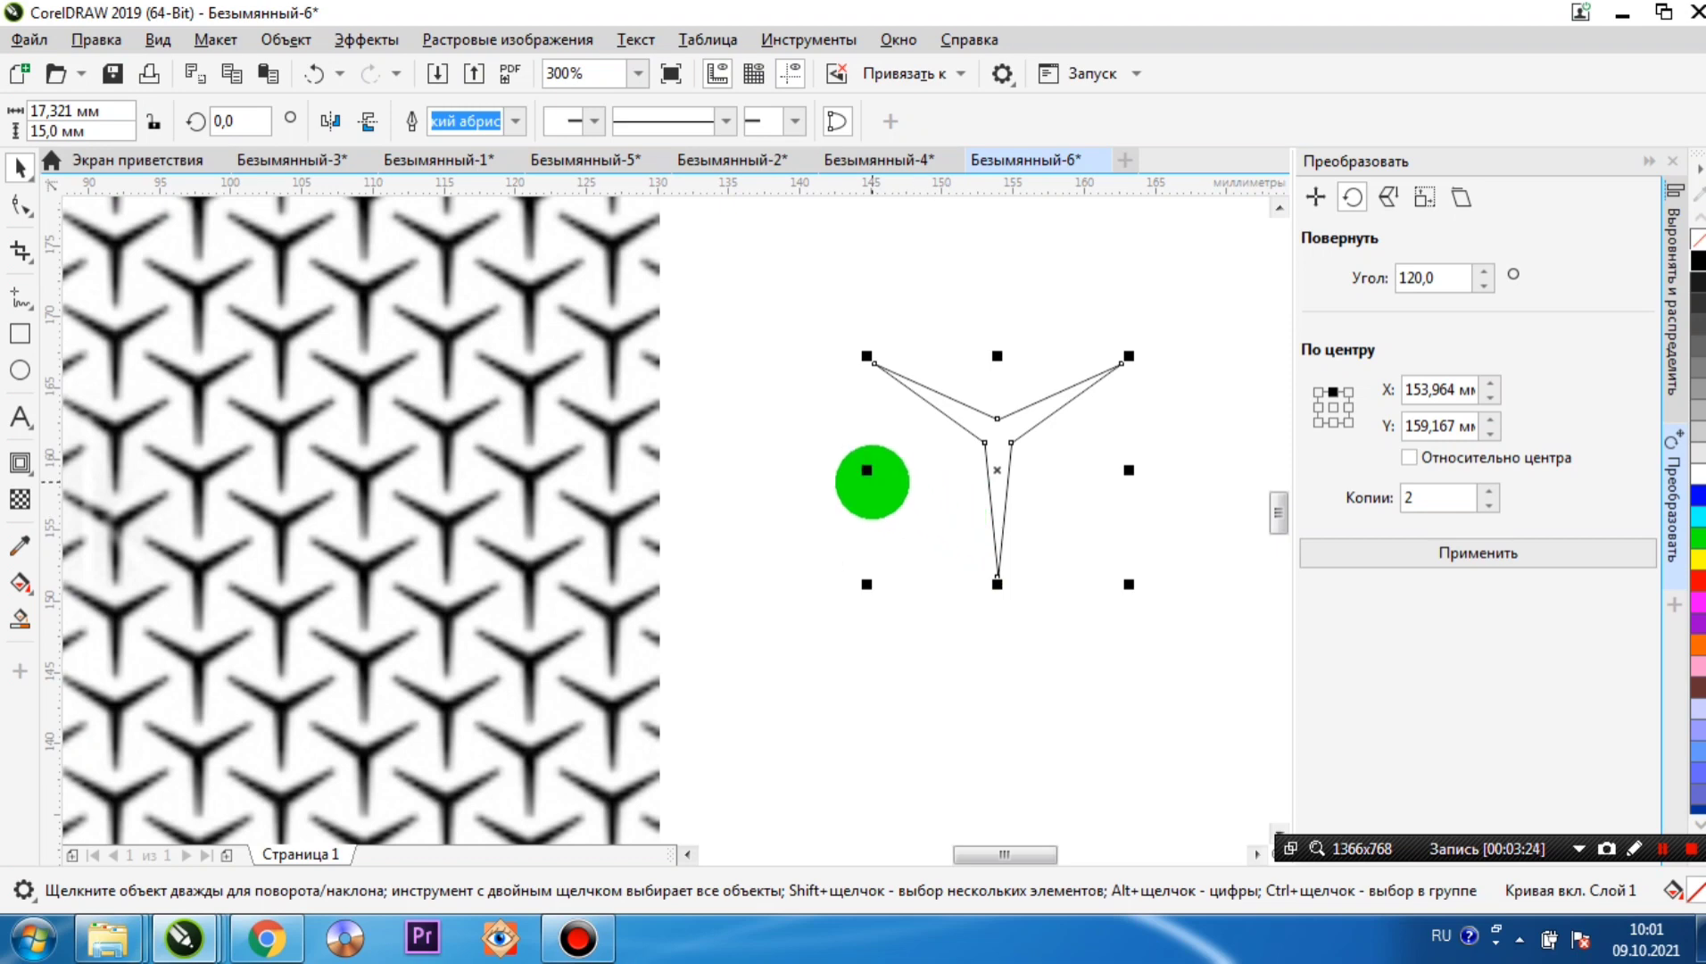
- Compare the ray tips in the reference pattern against a temporary horizontal guideline and delete the guideline
{"action": "scroll", "coordinate": [860, 479], "scroll_direction": "down", "scroll_amount": 1}
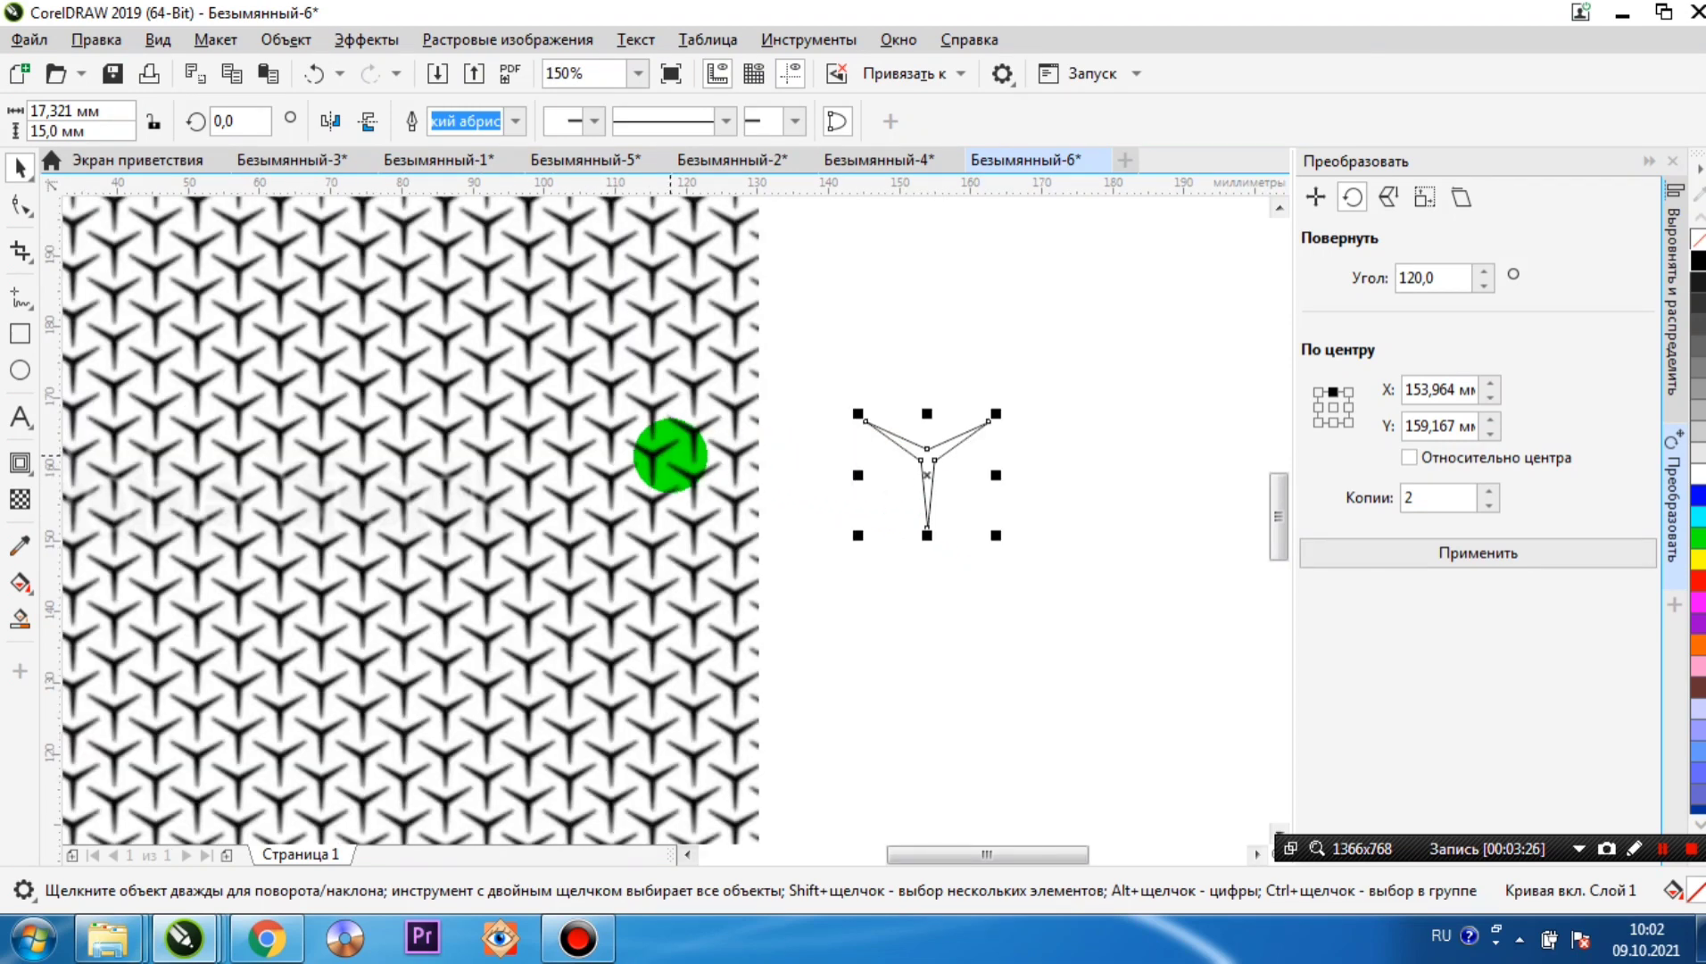
{"action": "scroll", "coordinate": [670, 453], "scroll_direction": "up", "scroll_amount": 2}
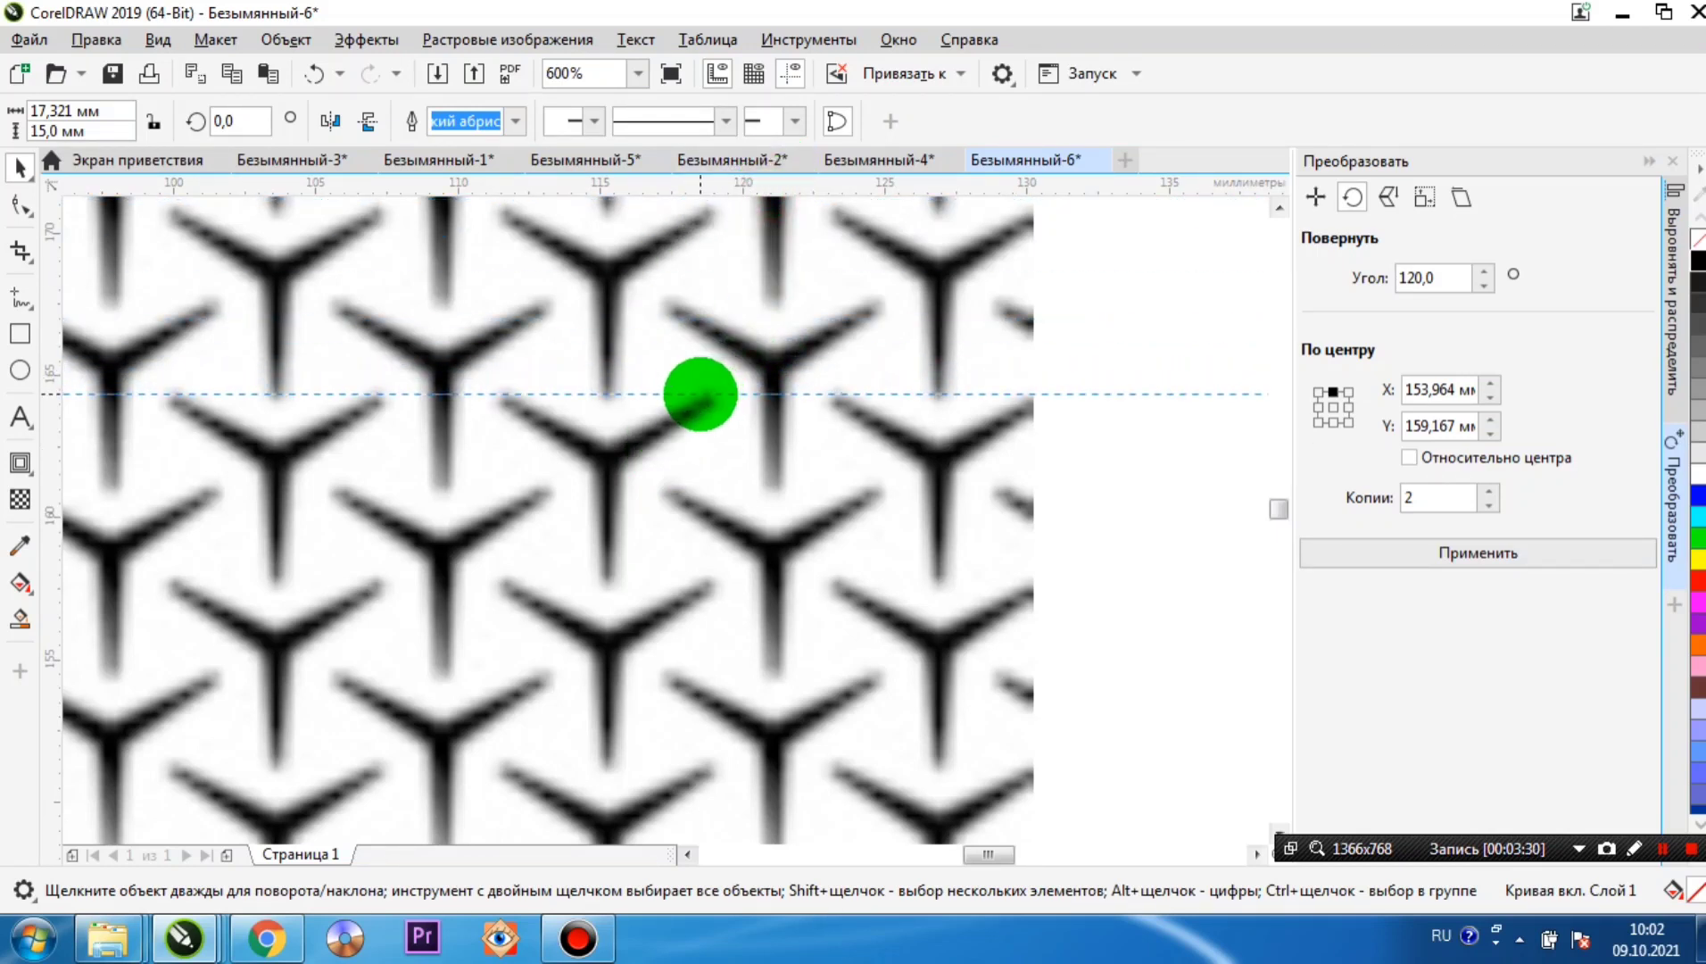
{"action": "left_click", "coordinate": [699, 394]}
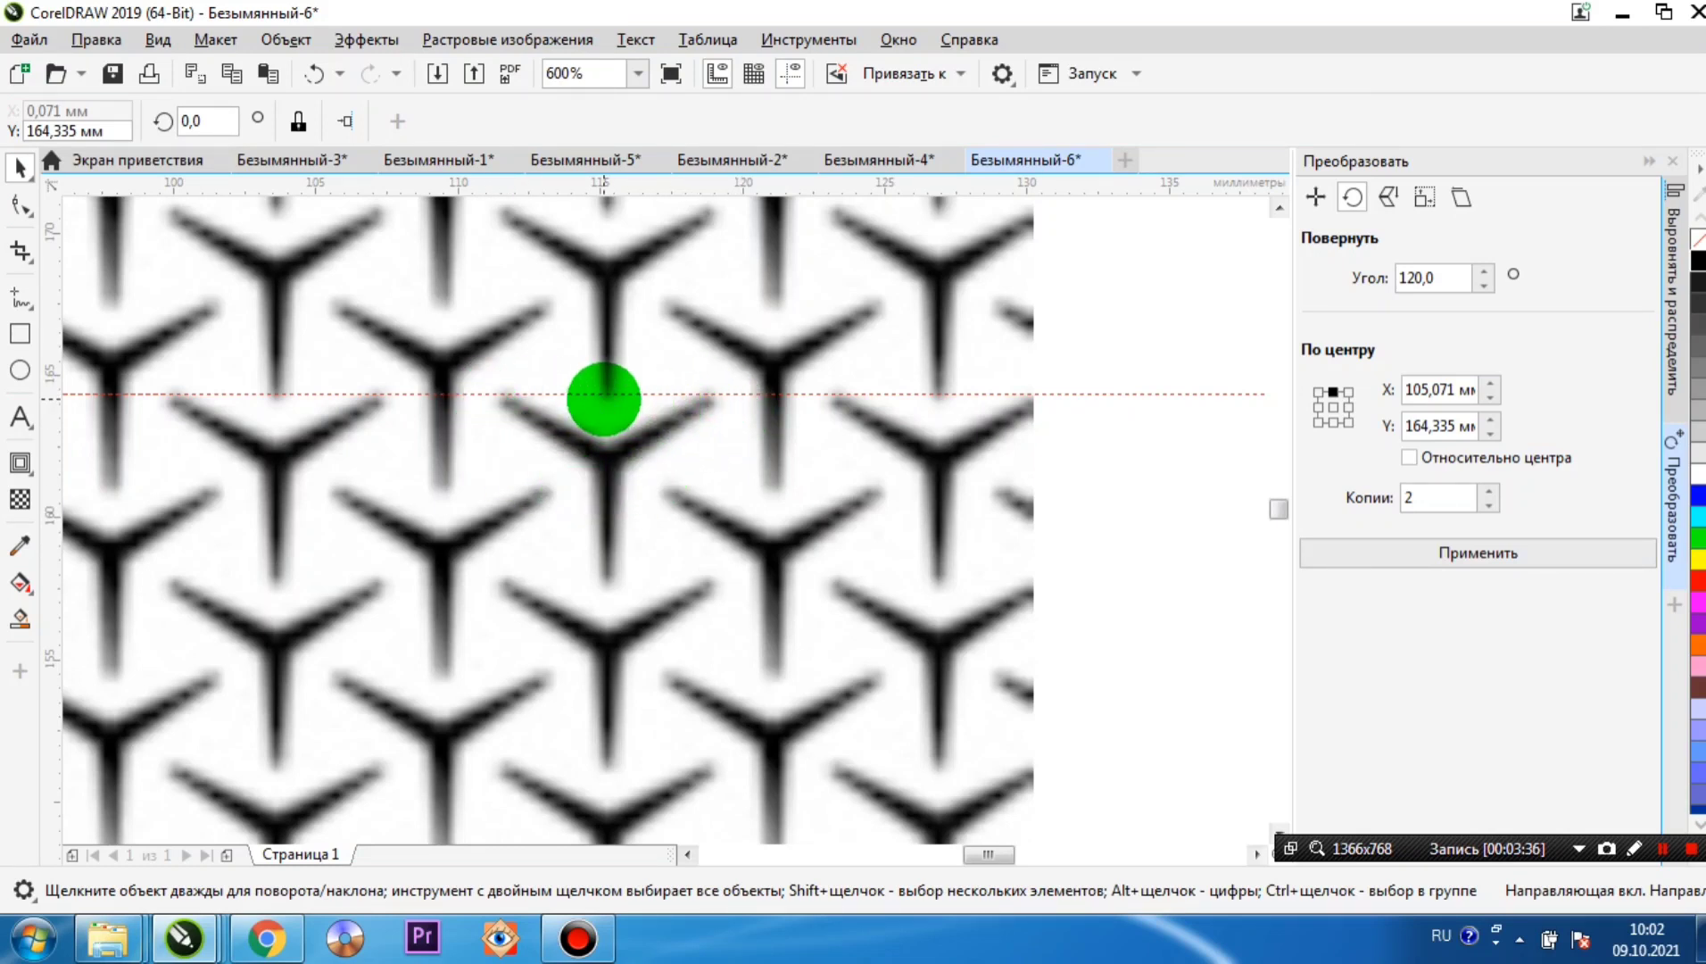
{"action": "scroll", "coordinate": [486, 353], "scroll_direction": "down", "scroll_amount": 2}
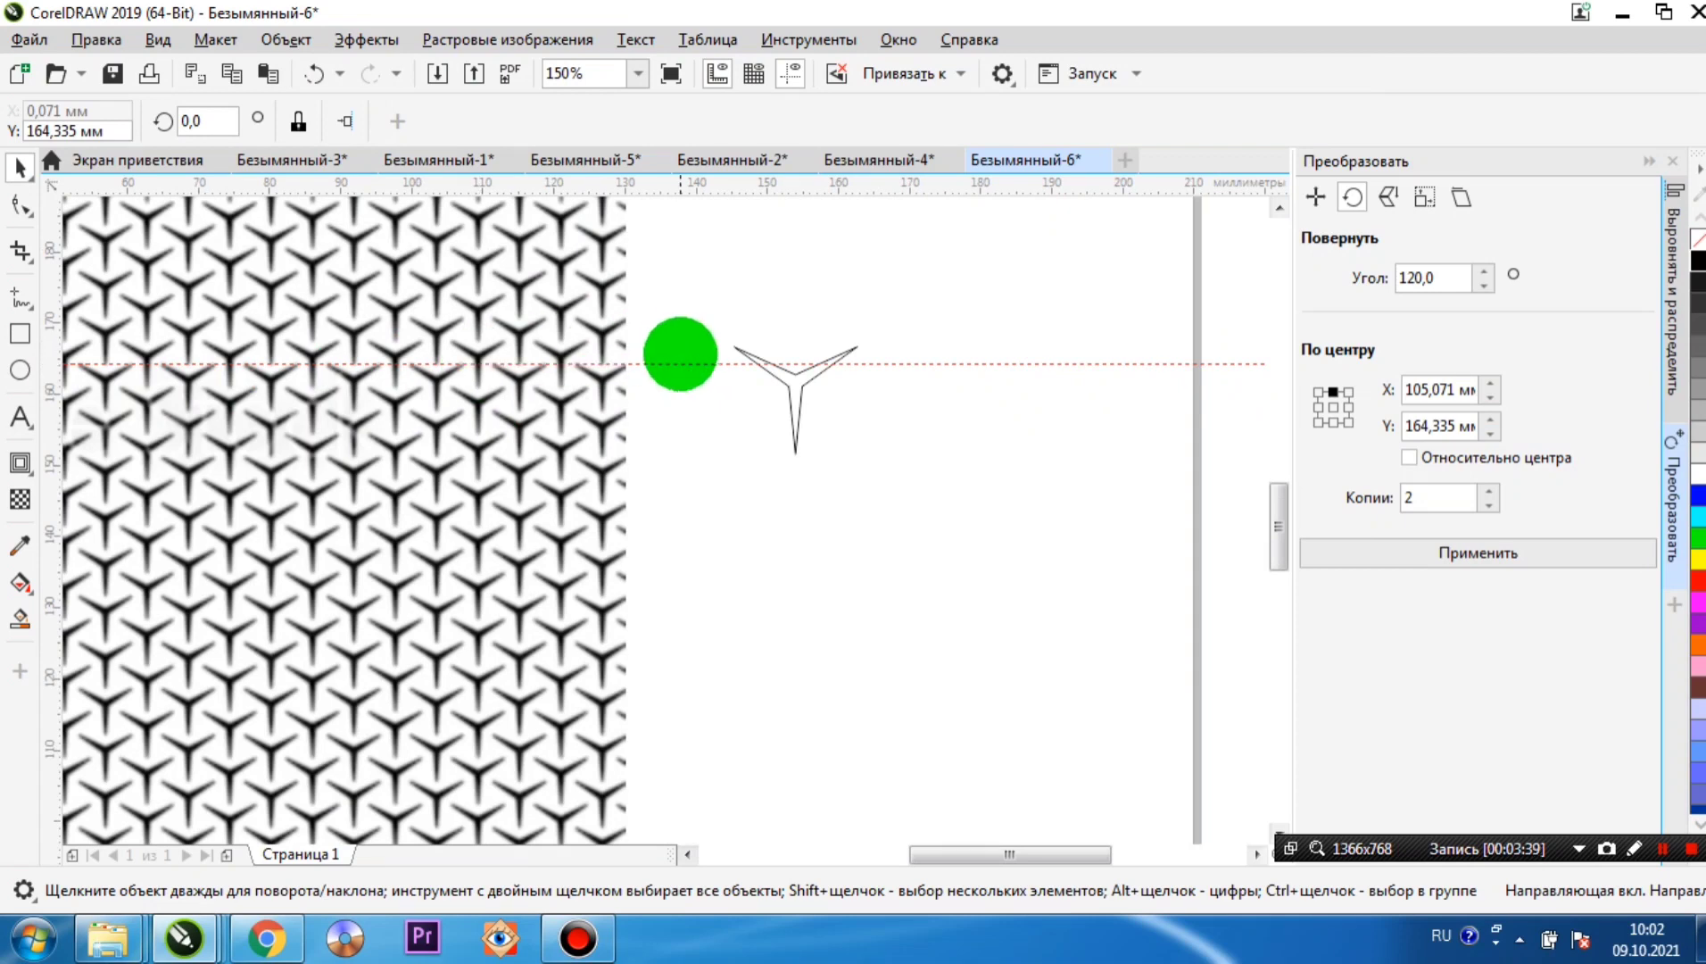
{"action": "left_click", "coordinate": [682, 363]}
{"action": "key", "text": "Escape"}
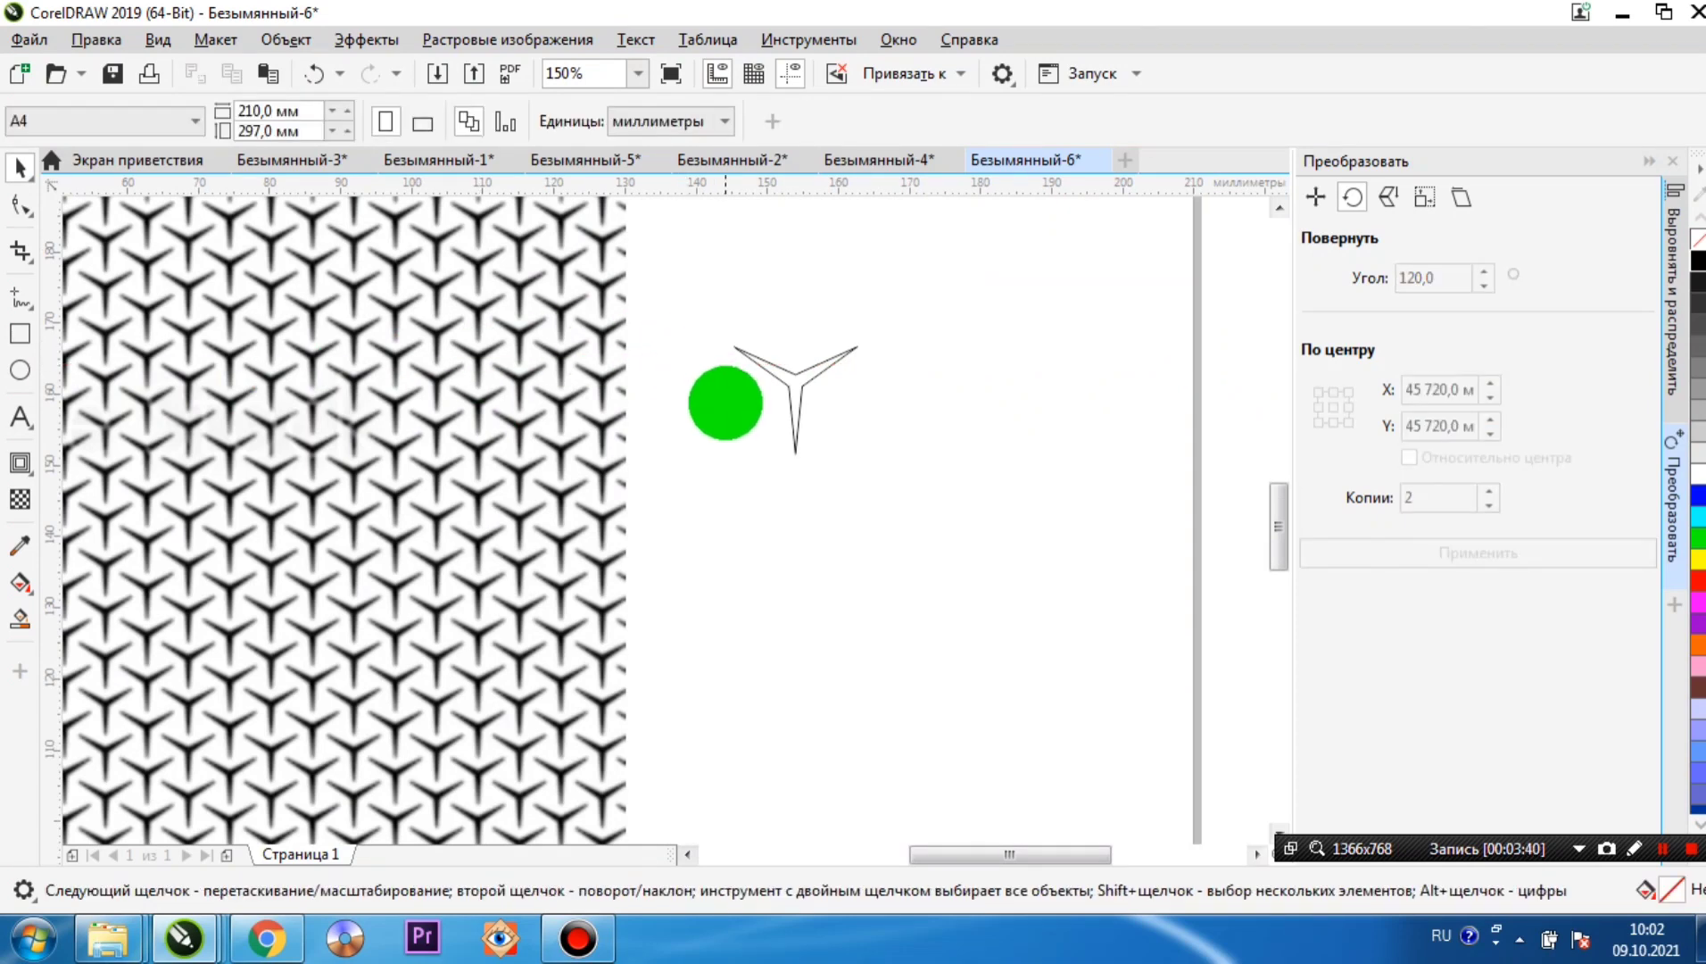
- Move the Y shape straight down beside the lower right corner of the reference image
{"action": "scroll", "coordinate": [724, 396], "scroll_direction": "down", "scroll_amount": 1}
{"action": "left_click", "coordinate": [760, 398]}
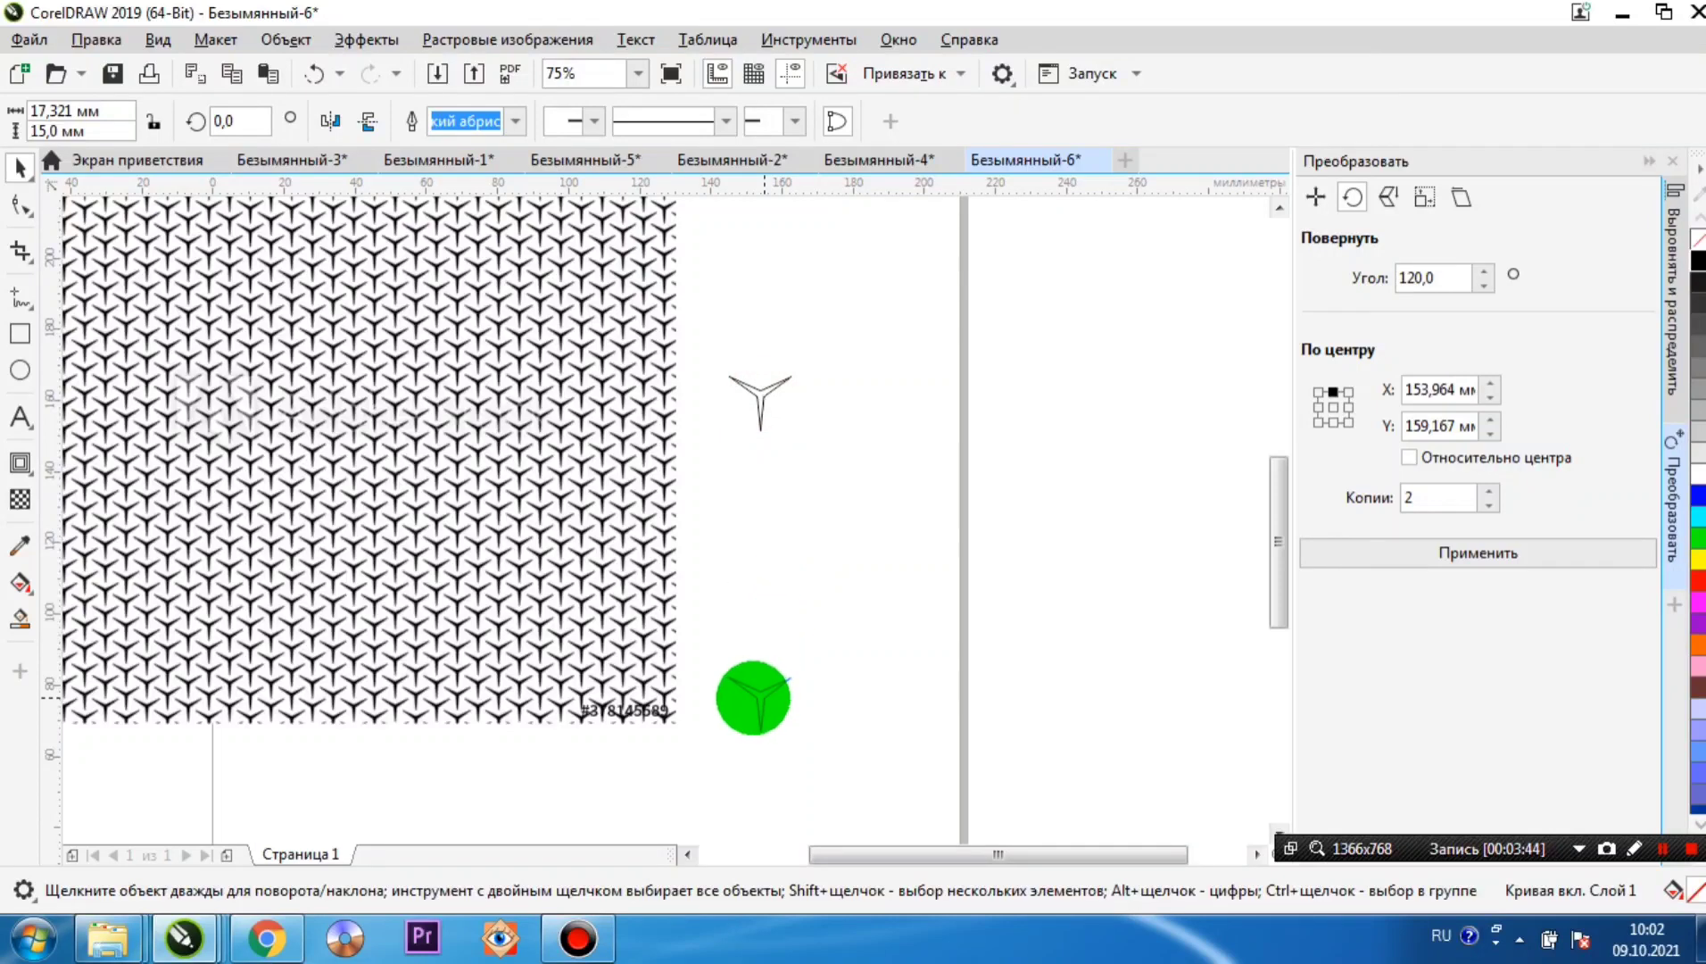
{"action": "left_click_drag", "start_coordinate": [753, 698], "coordinate": [758, 697]}
{"action": "scroll", "coordinate": [632, 589], "scroll_direction": "down", "scroll_amount": 1}
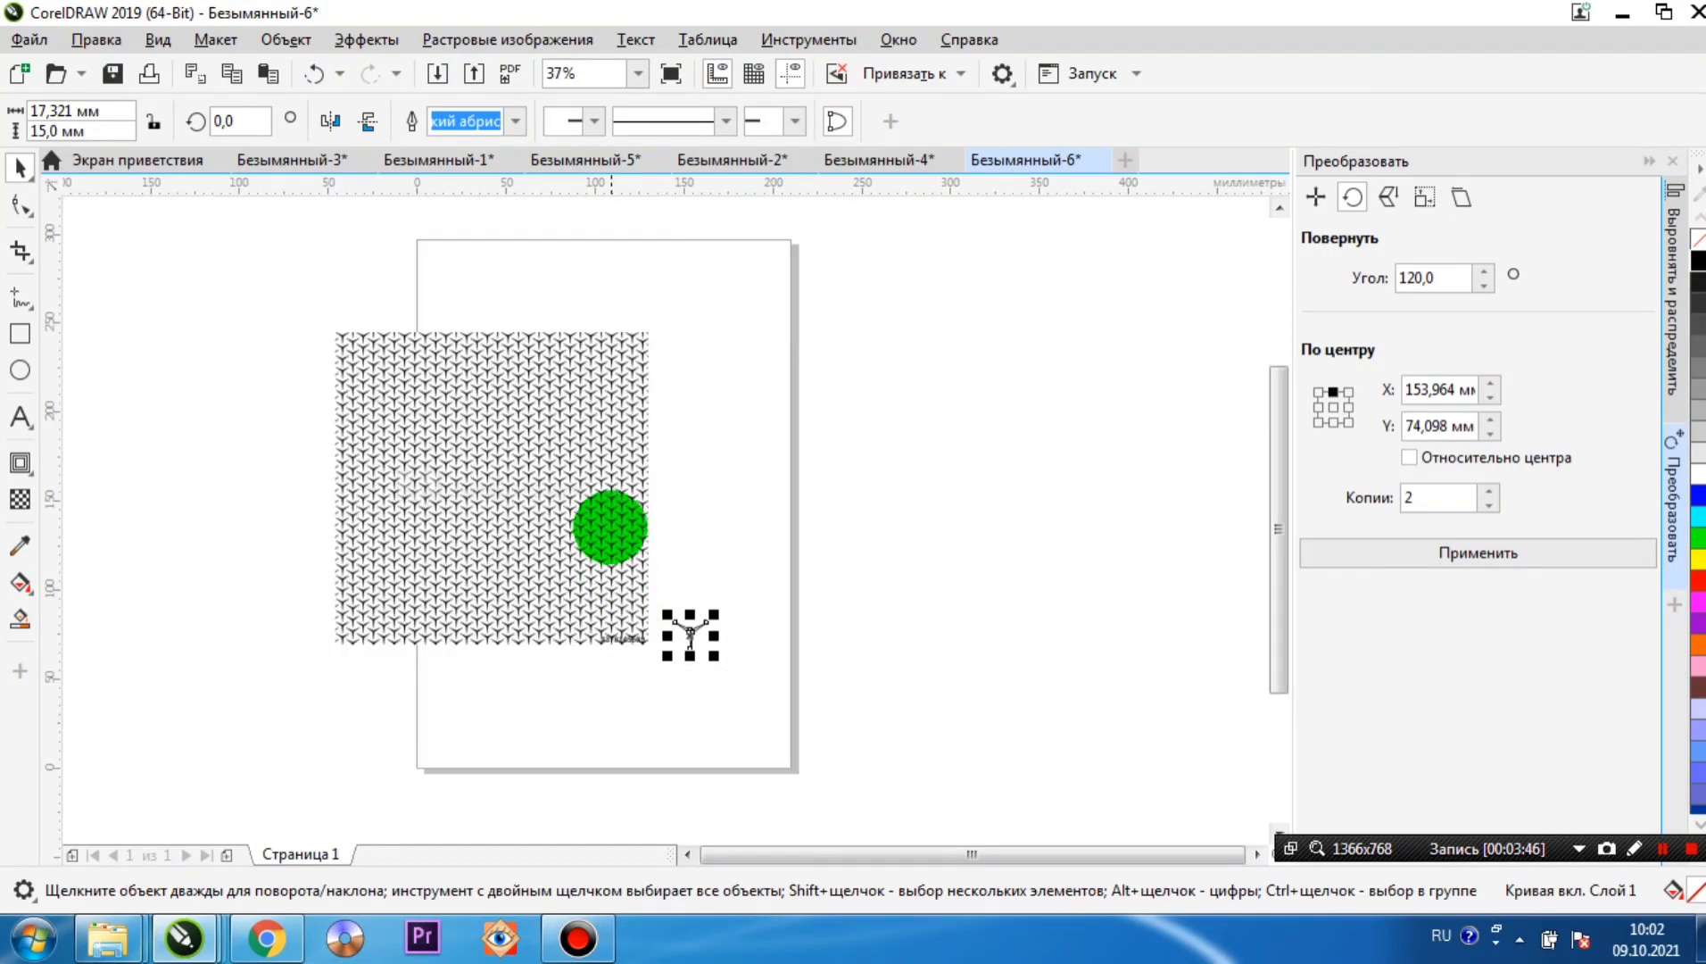
{"action": "scroll", "coordinate": [690, 636], "scroll_direction": "up", "scroll_amount": 2}
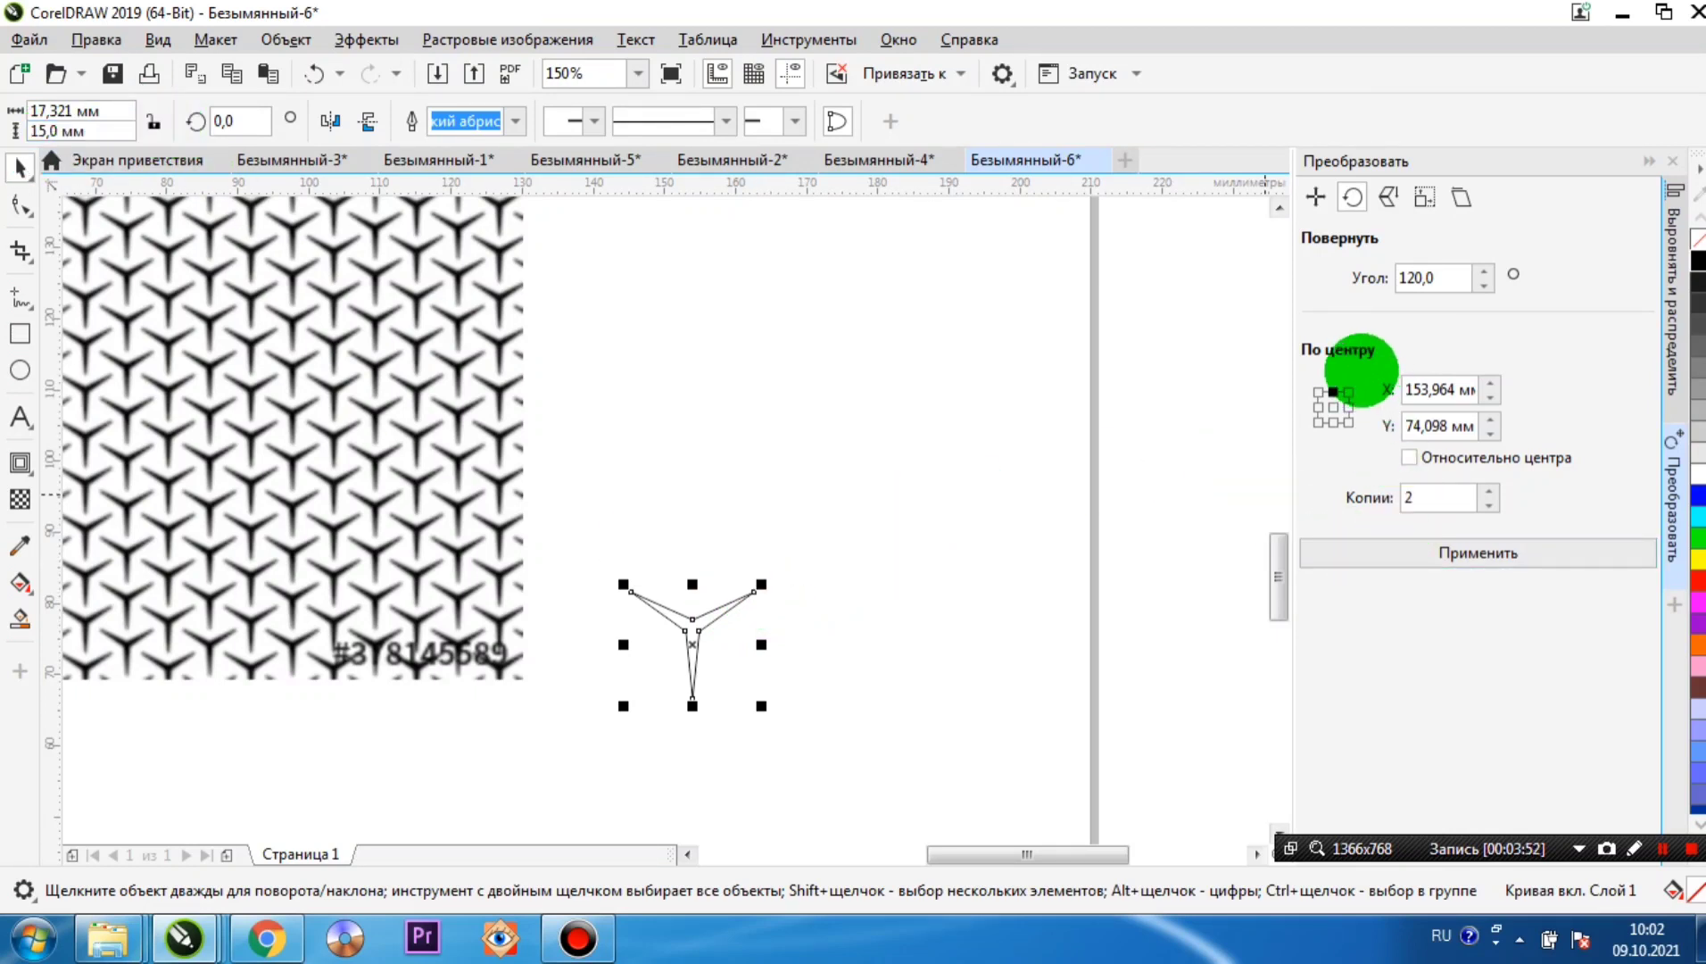
- Create 29 copies of the Y shape stacked upward, with a relative offset of 0 mm in X and 15 mm in Y
{"action": "left_click", "coordinate": [1317, 195]}
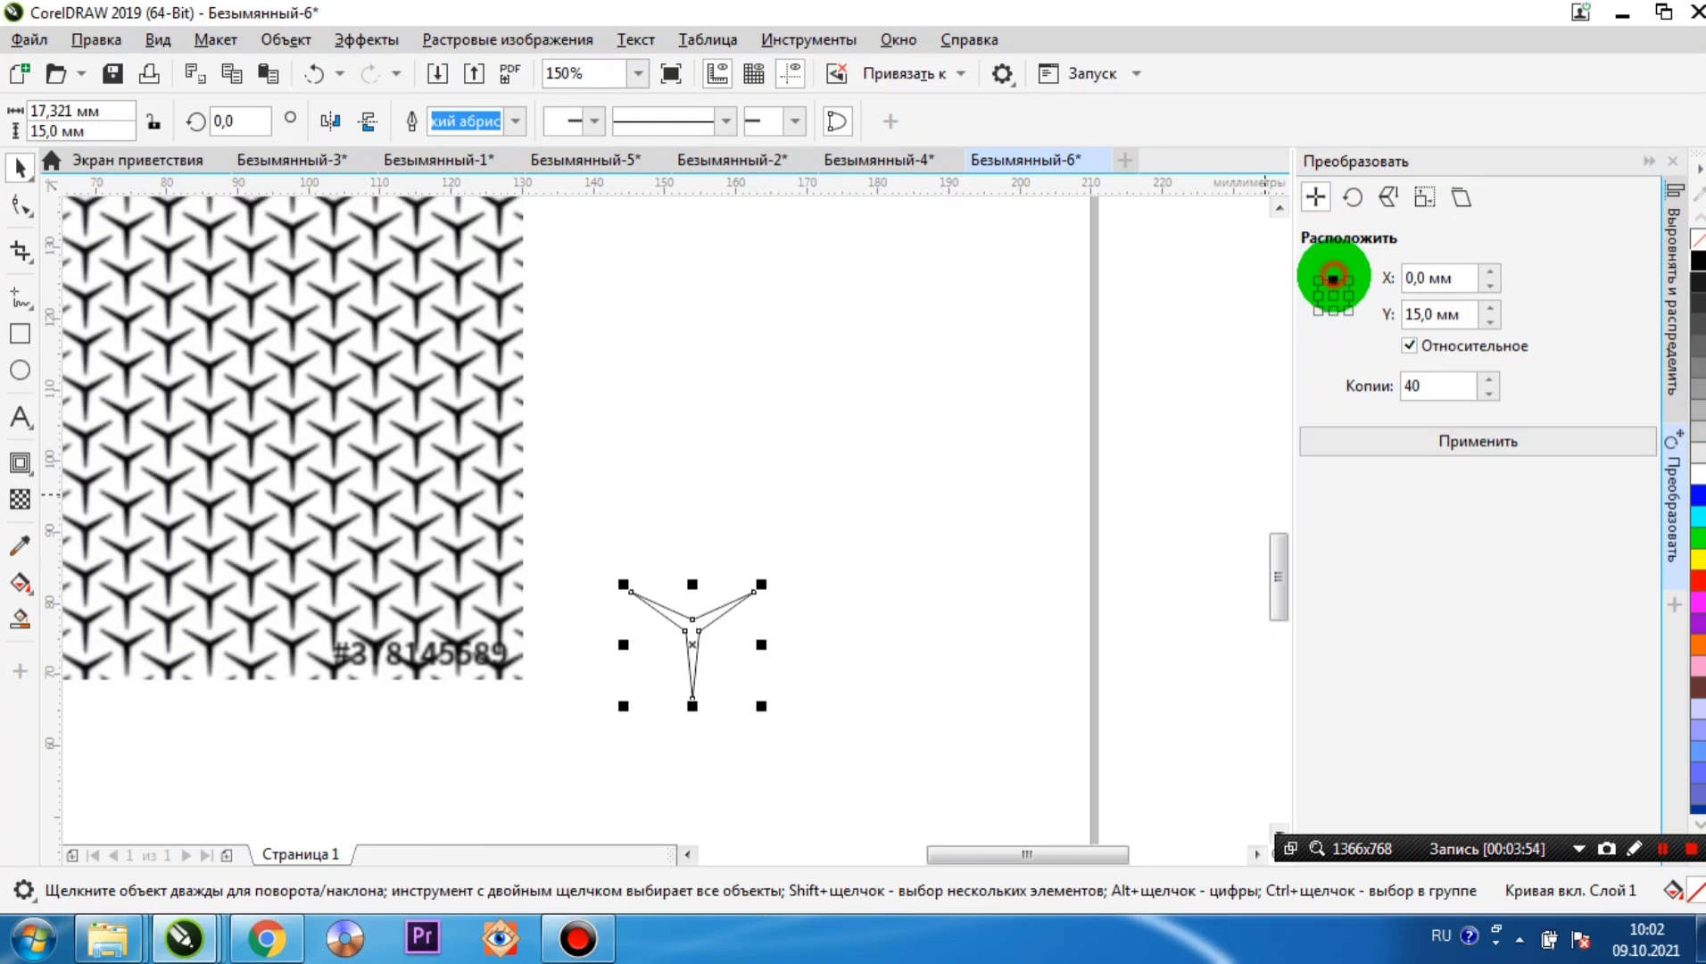
{"action": "double_click", "coordinate": [1439, 385]}
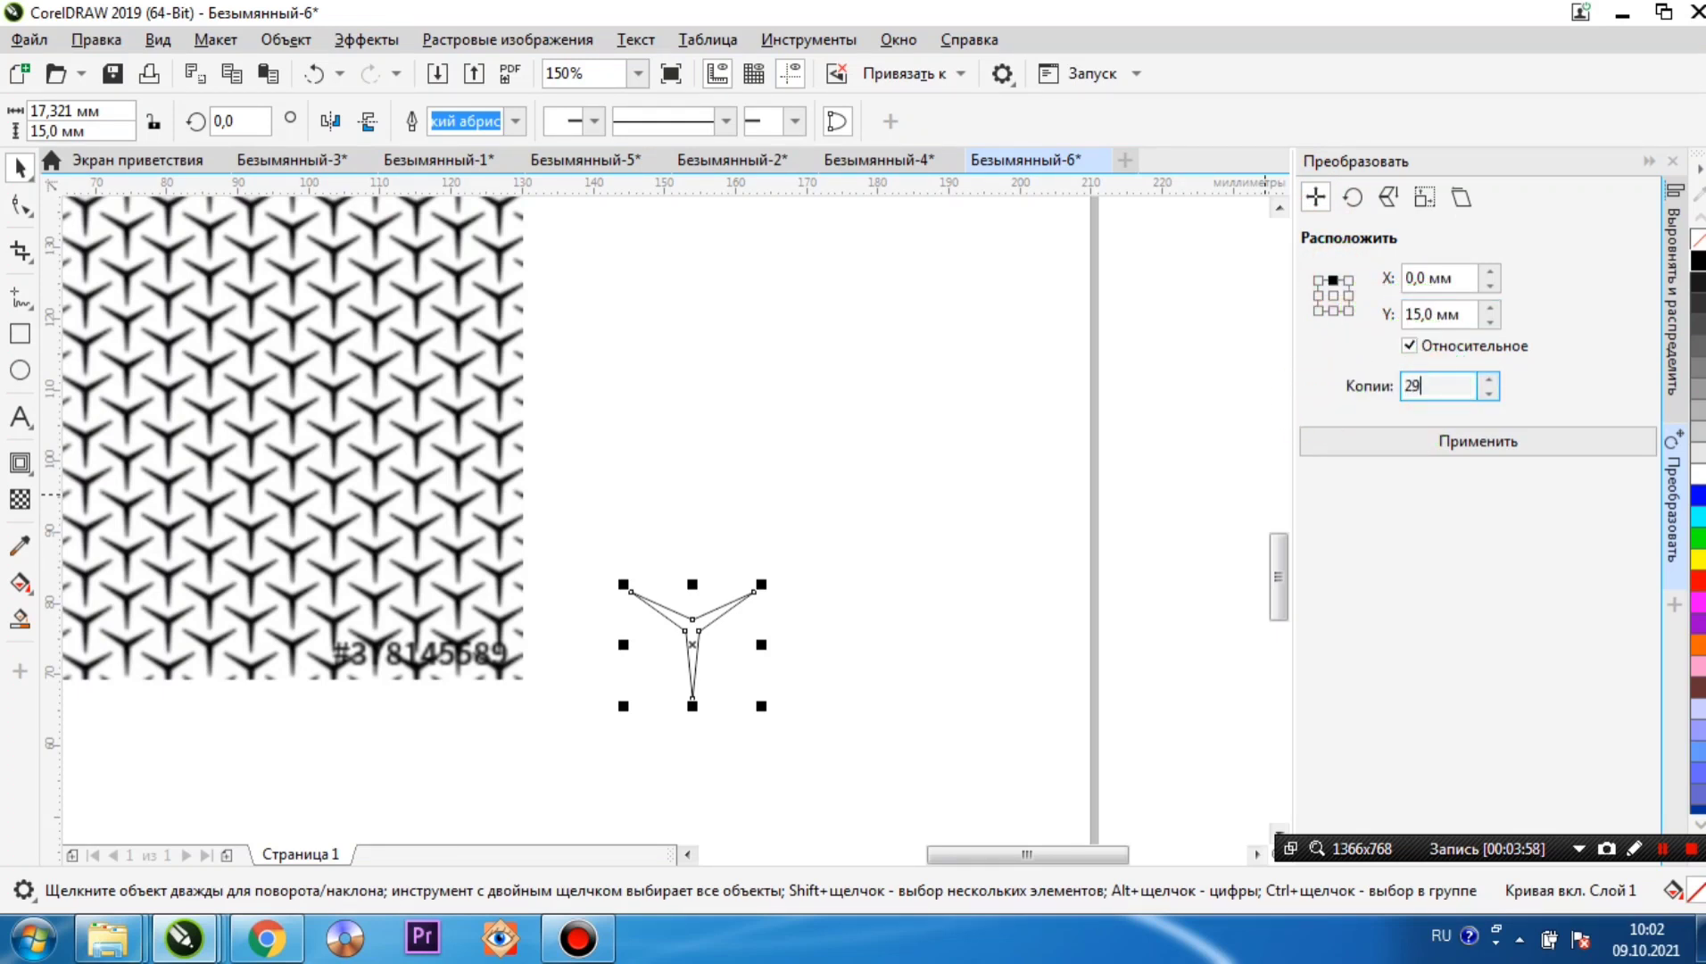
{"action": "left_click", "coordinate": [1420, 437]}
{"action": "scroll", "coordinate": [842, 625], "scroll_direction": "down", "scroll_amount": 2}
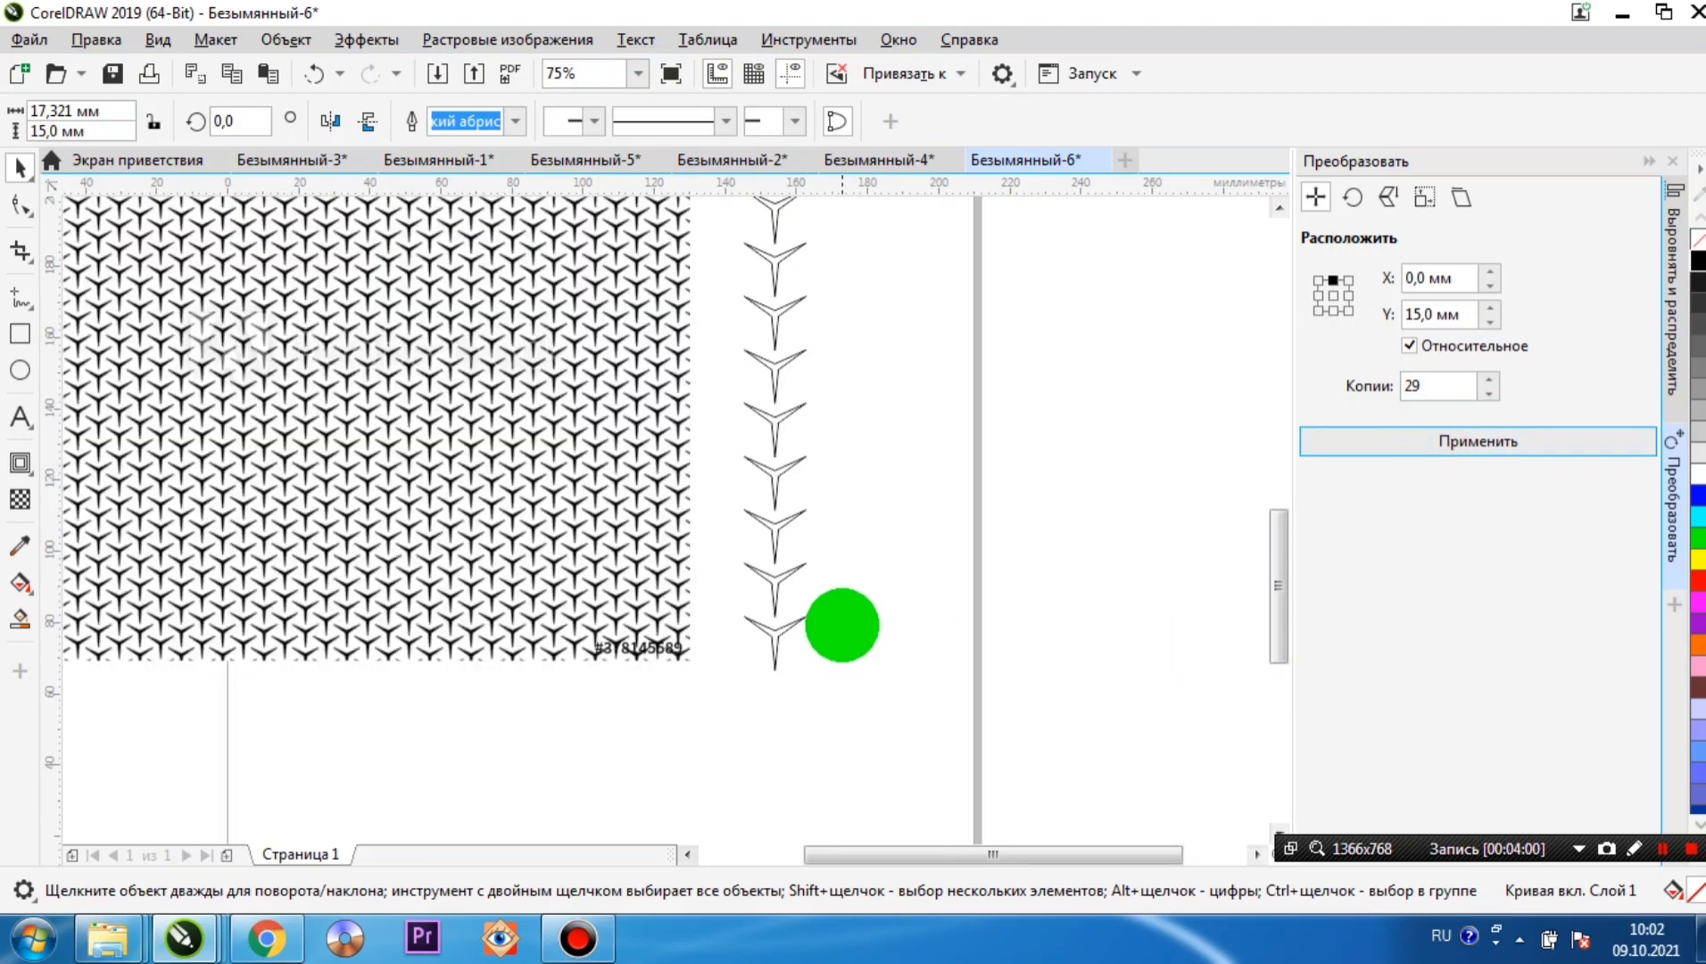
- Select the whole vertical column of Y shapes and group it
{"action": "scroll", "coordinate": [842, 625], "scroll_direction": "down", "scroll_amount": 2}
{"action": "left_click_drag", "start_coordinate": [834, 601], "coordinate": [828, 236]}
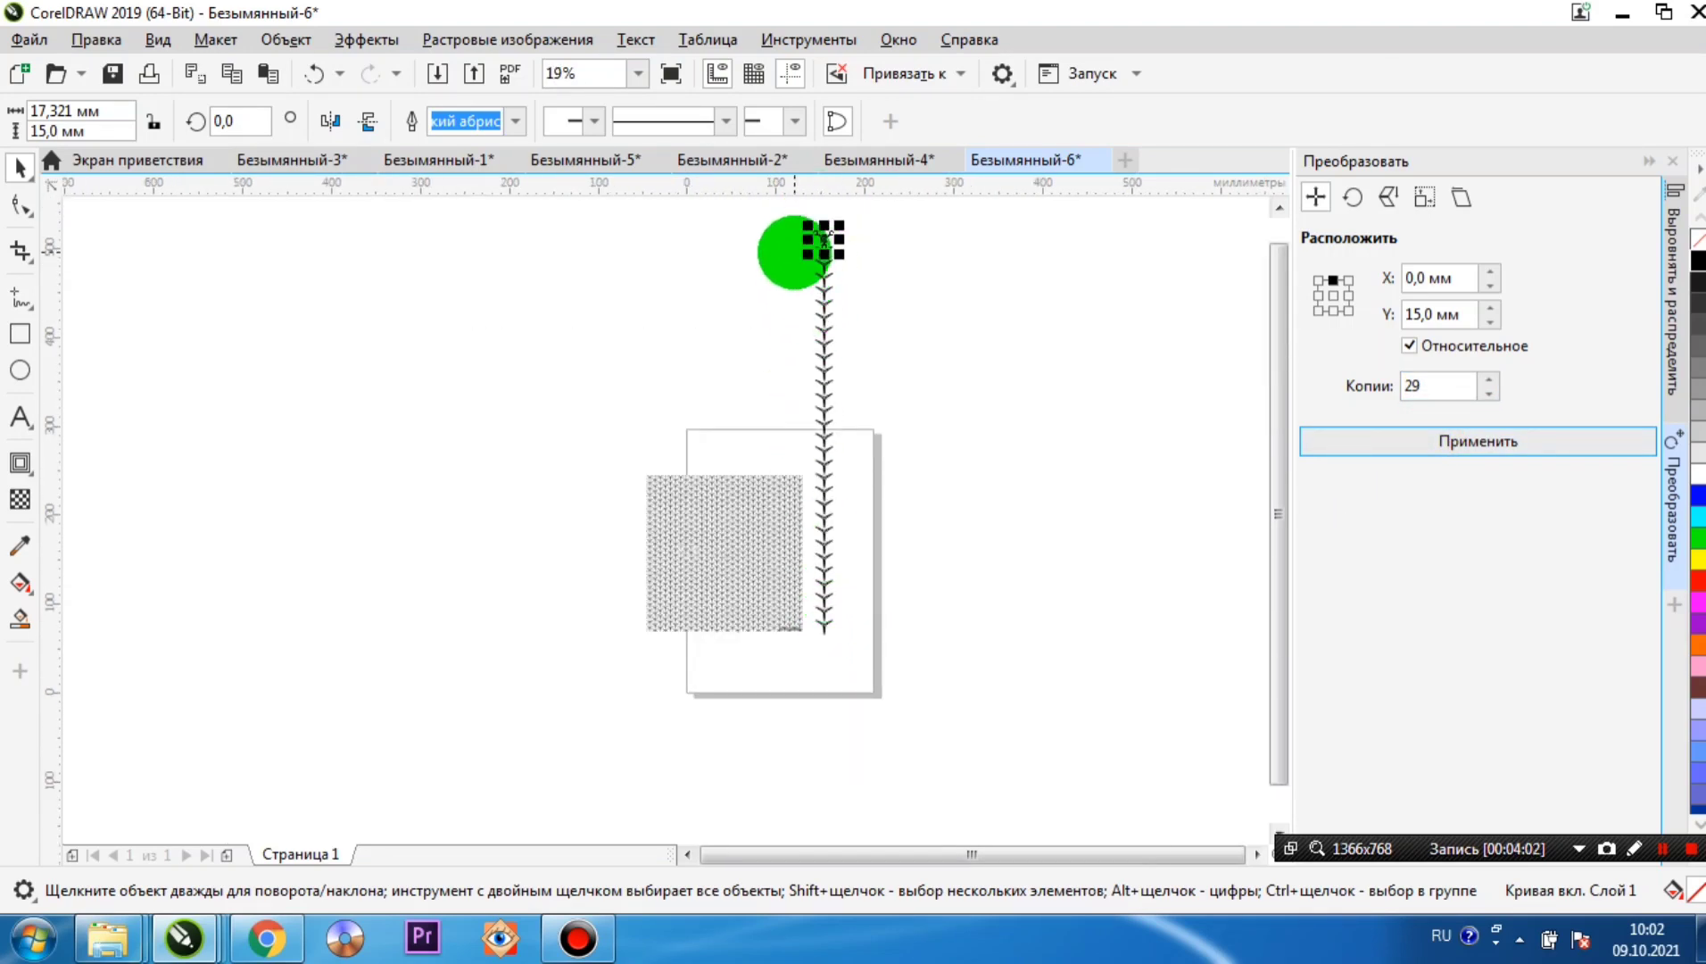
{"action": "left_click", "coordinate": [794, 257]}
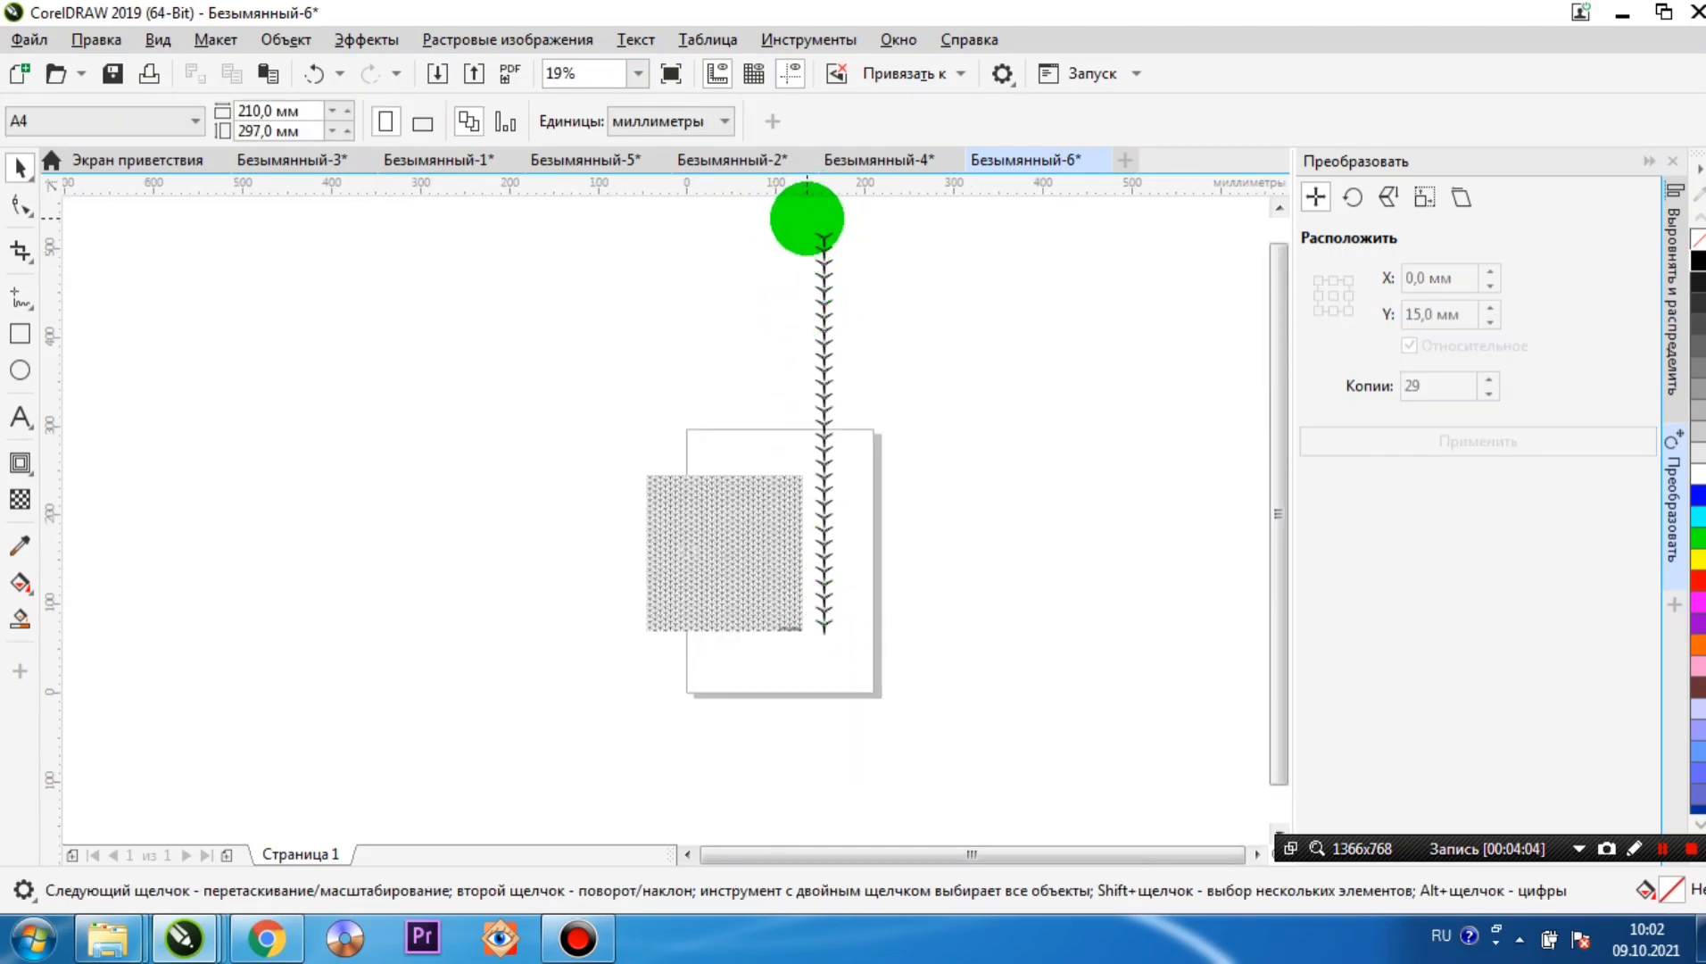
{"action": "left_click_drag", "start_coordinate": [813, 218], "coordinate": [853, 670]}
{"action": "right_click", "coordinate": [817, 427]}
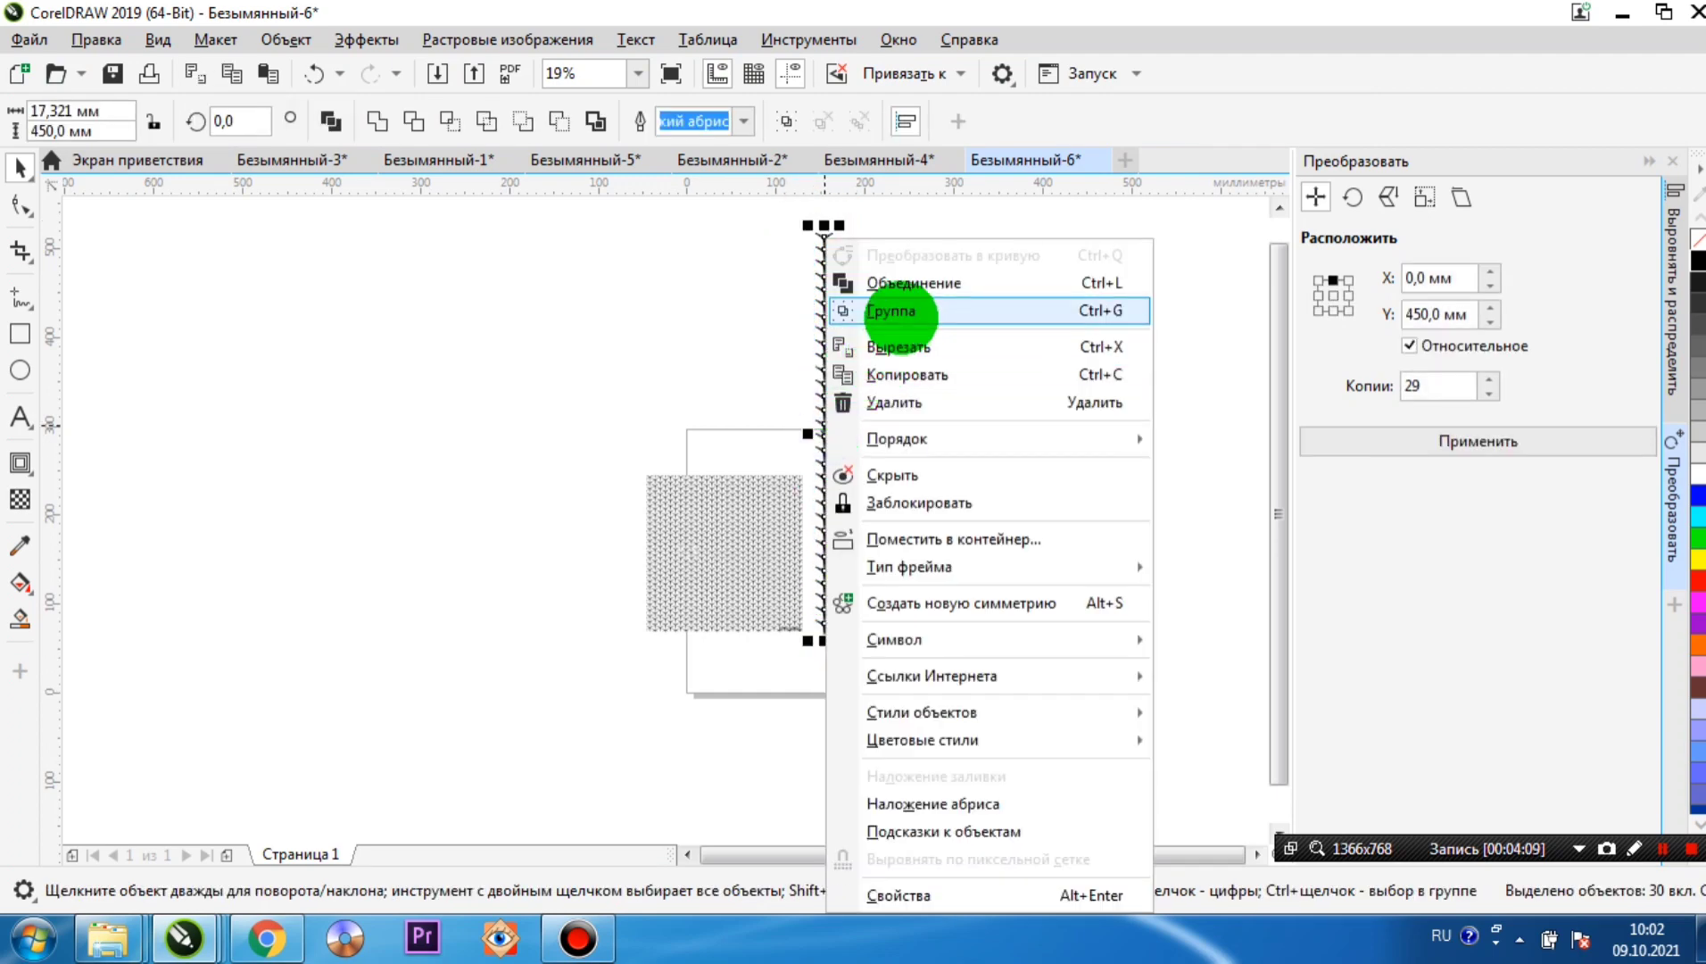
{"action": "left_click", "coordinate": [897, 311]}
{"action": "scroll", "coordinate": [856, 385], "scroll_direction": "up", "scroll_amount": 4}
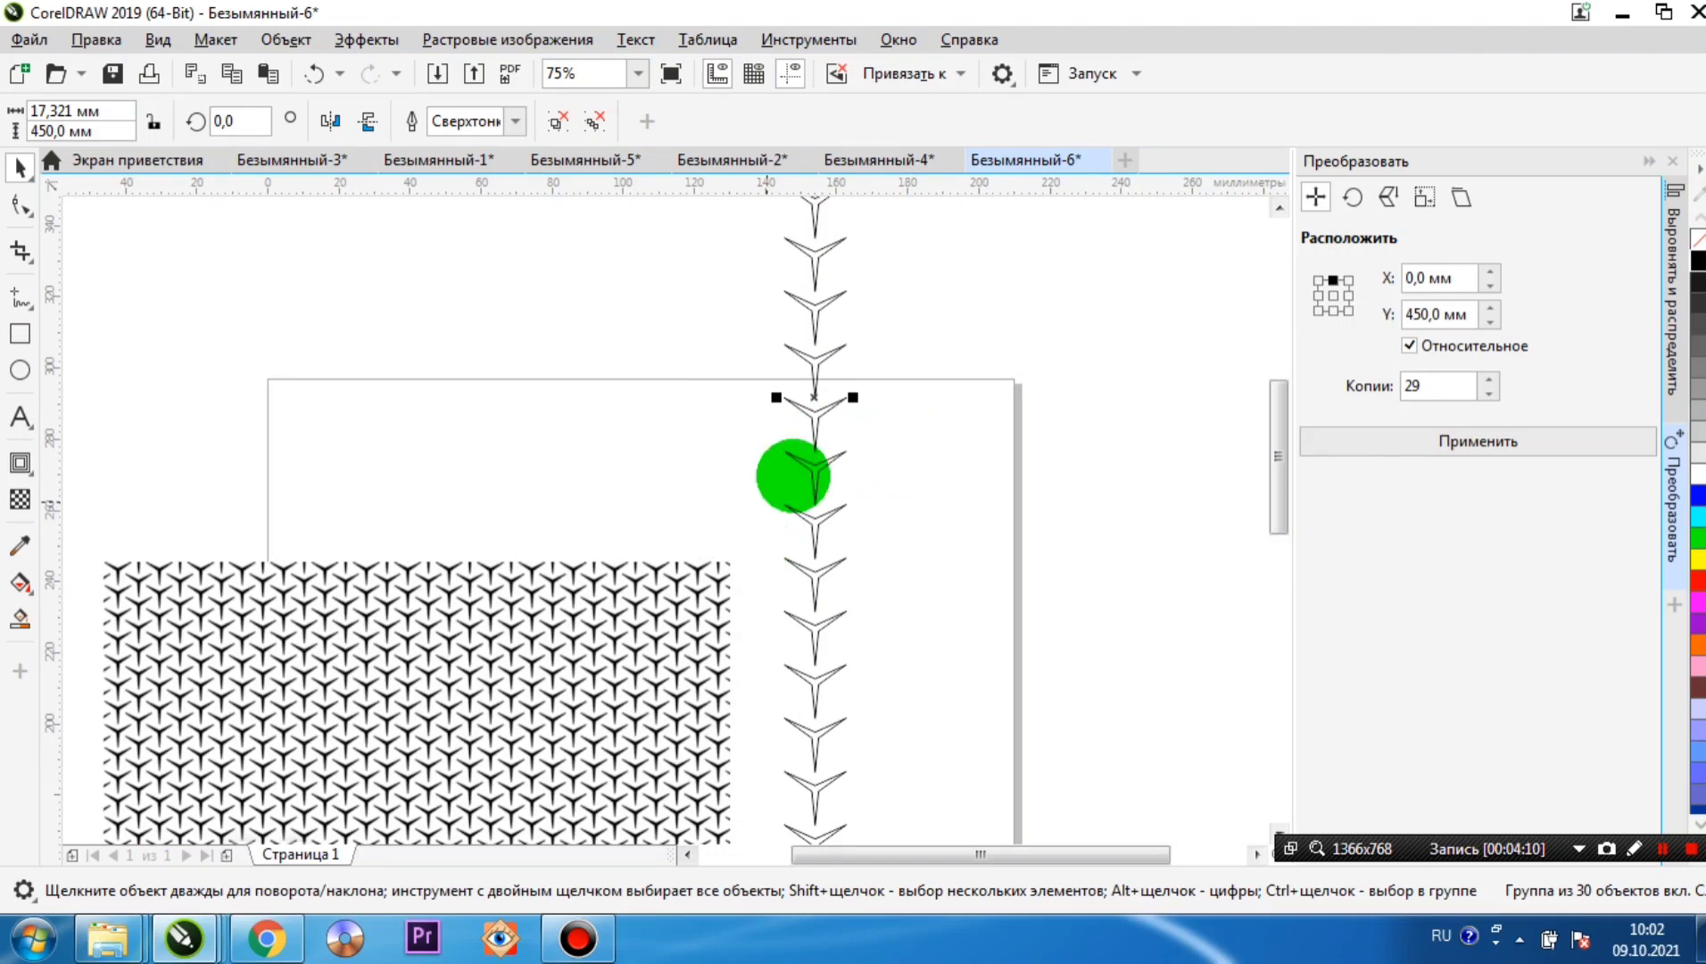
{"action": "scroll", "coordinate": [803, 482], "scroll_direction": "down", "scroll_amount": 2}
{"action": "scroll", "coordinate": [677, 604], "scroll_direction": "up", "scroll_amount": 6}
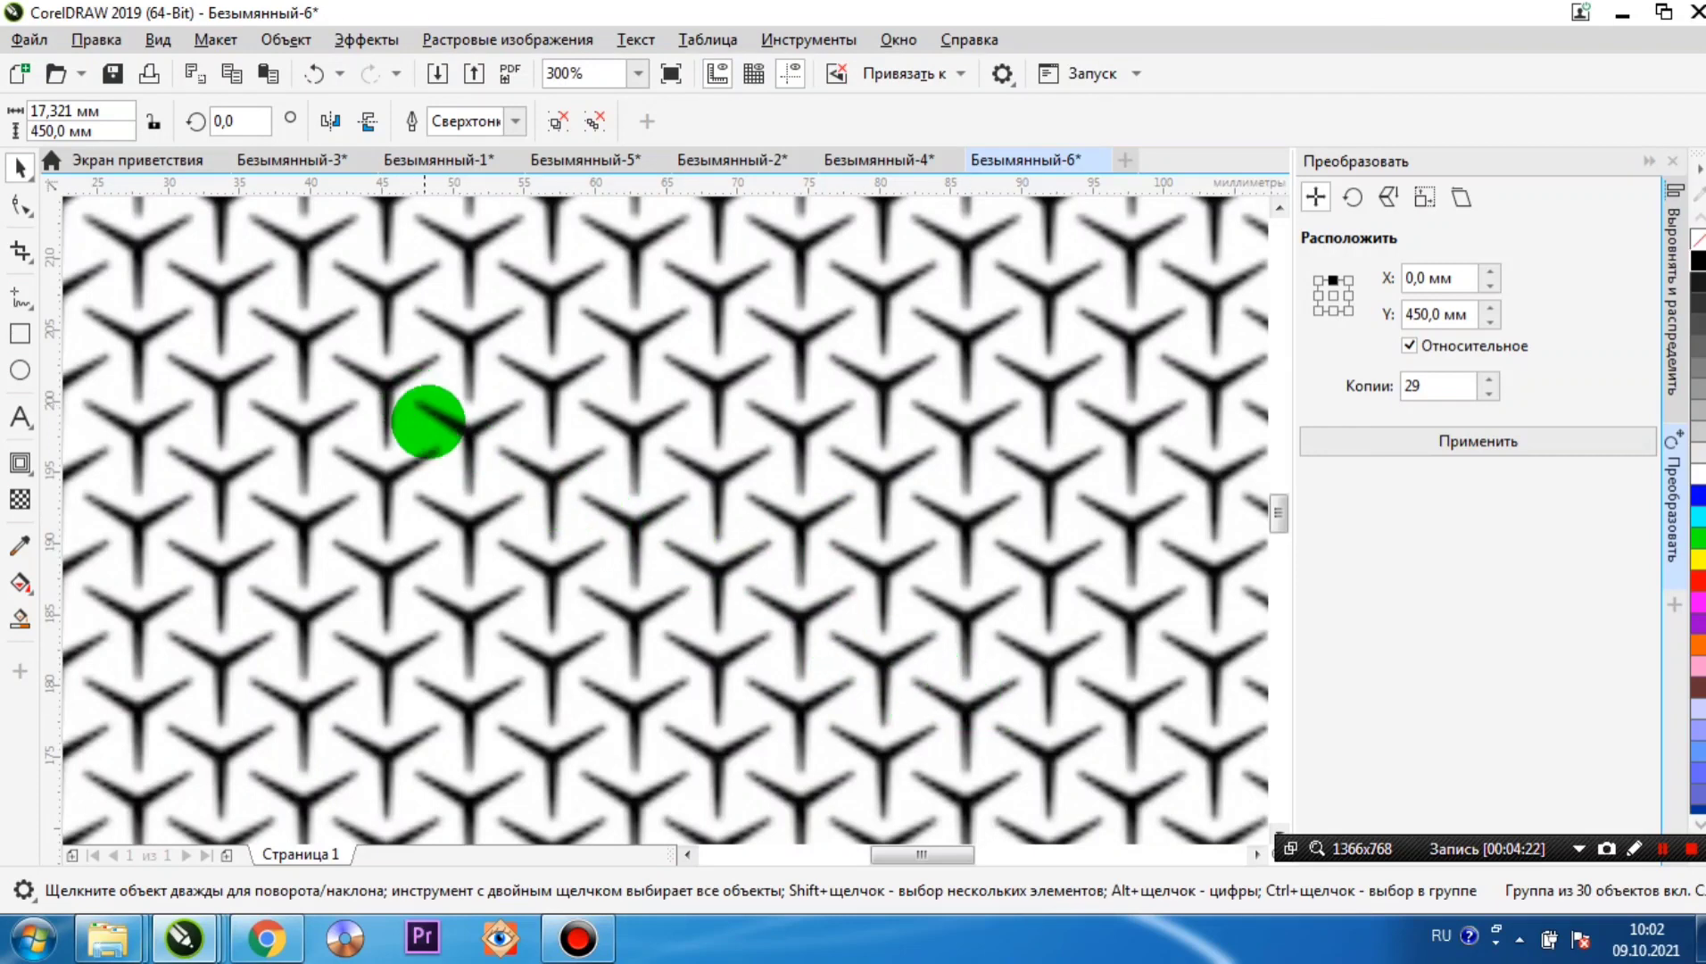
{"action": "scroll", "coordinate": [655, 560], "scroll_direction": "down", "scroll_amount": 5}
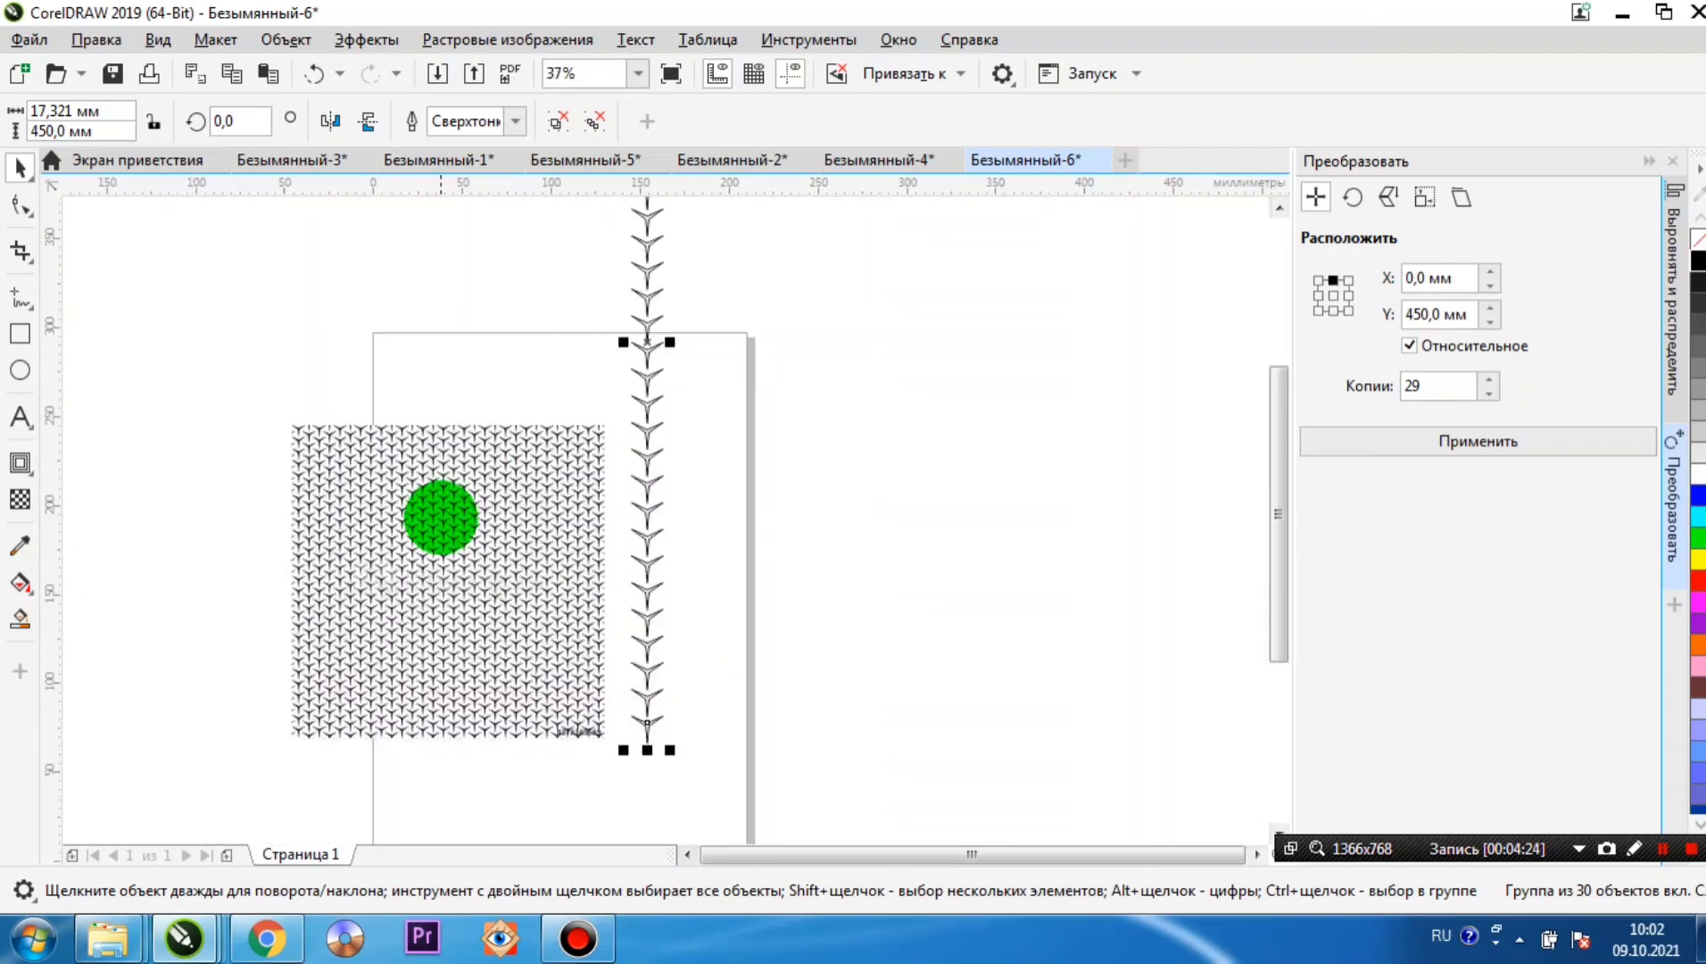
- Move the reference image left of the page and rotate a duplicate of the Y column by 120 degrees
{"action": "left_click_drag", "start_coordinate": [538, 507], "coordinate": [309, 457]}
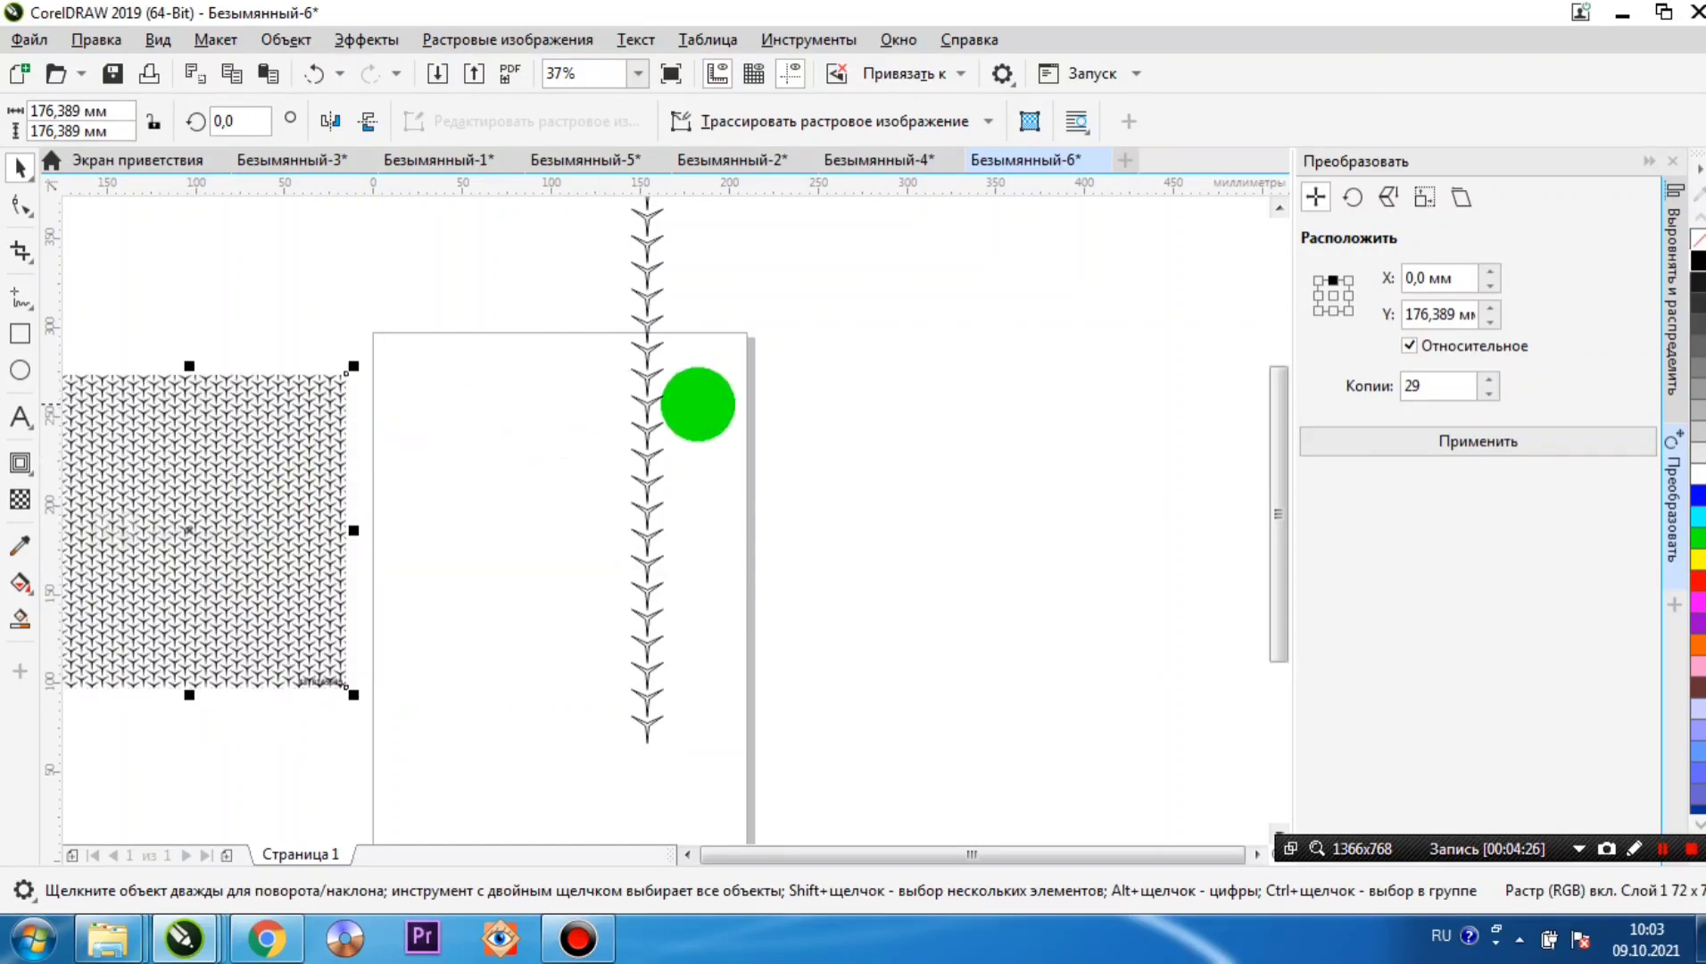
{"action": "left_click", "coordinate": [650, 564]}
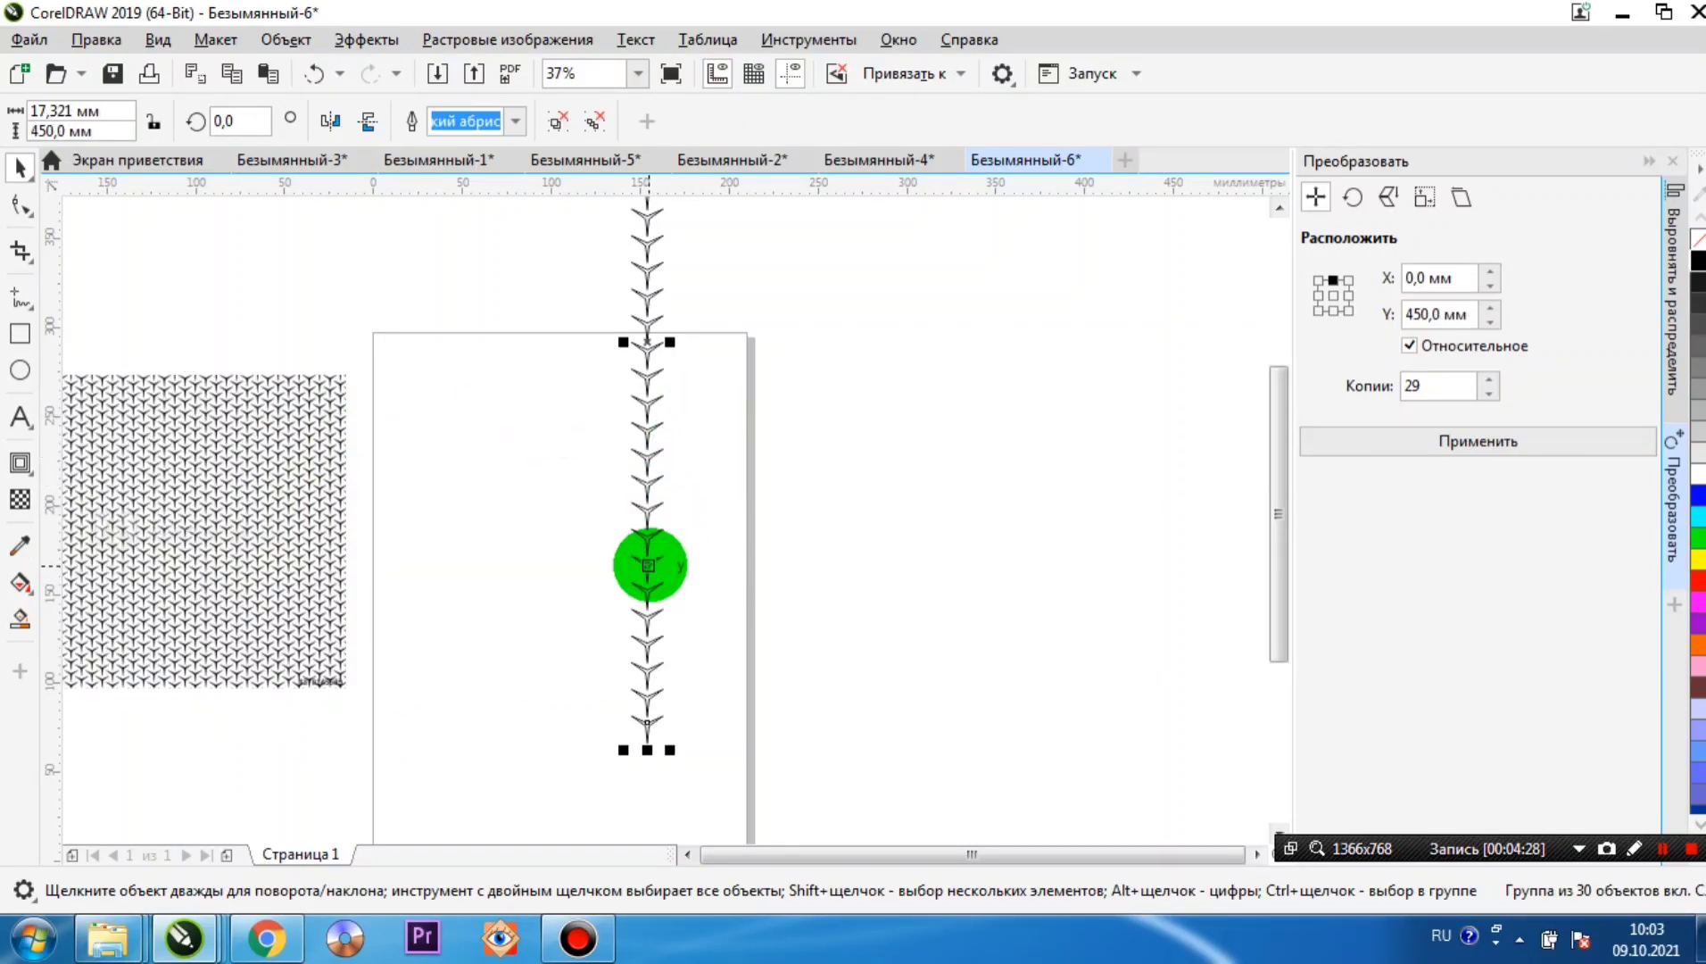
{"action": "left_click_drag", "start_coordinate": [498, 342], "coordinate": [654, 346]}
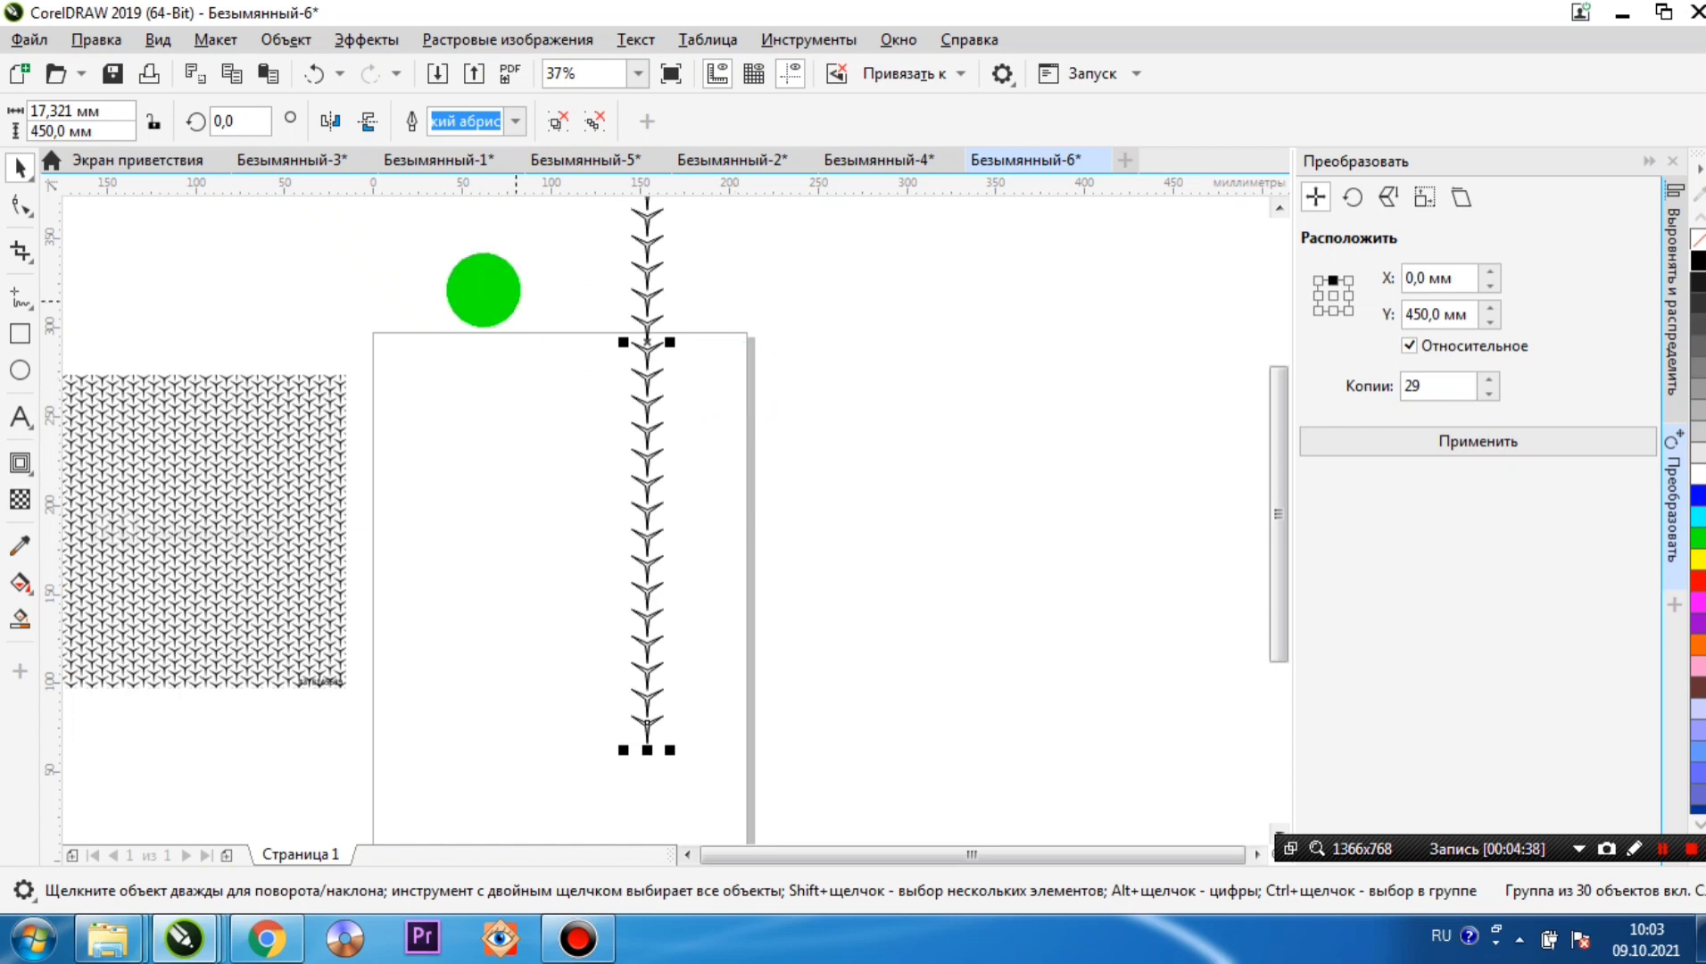
{"action": "type", "text": "120"}
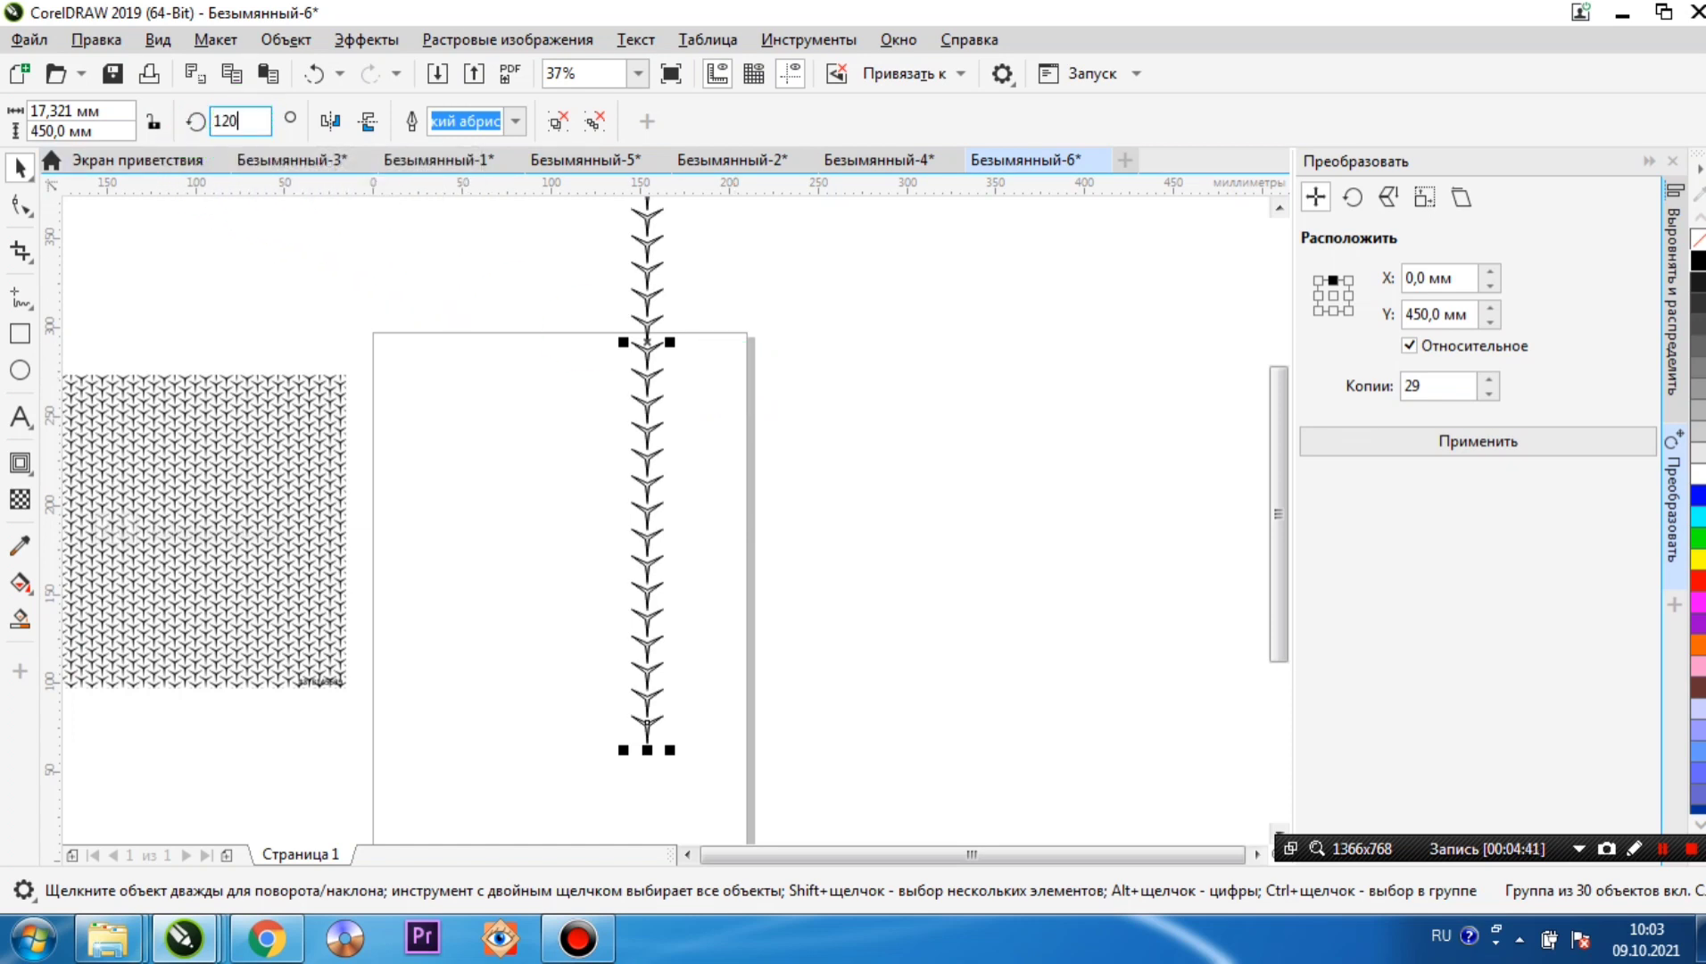
{"action": "key", "text": "Return"}
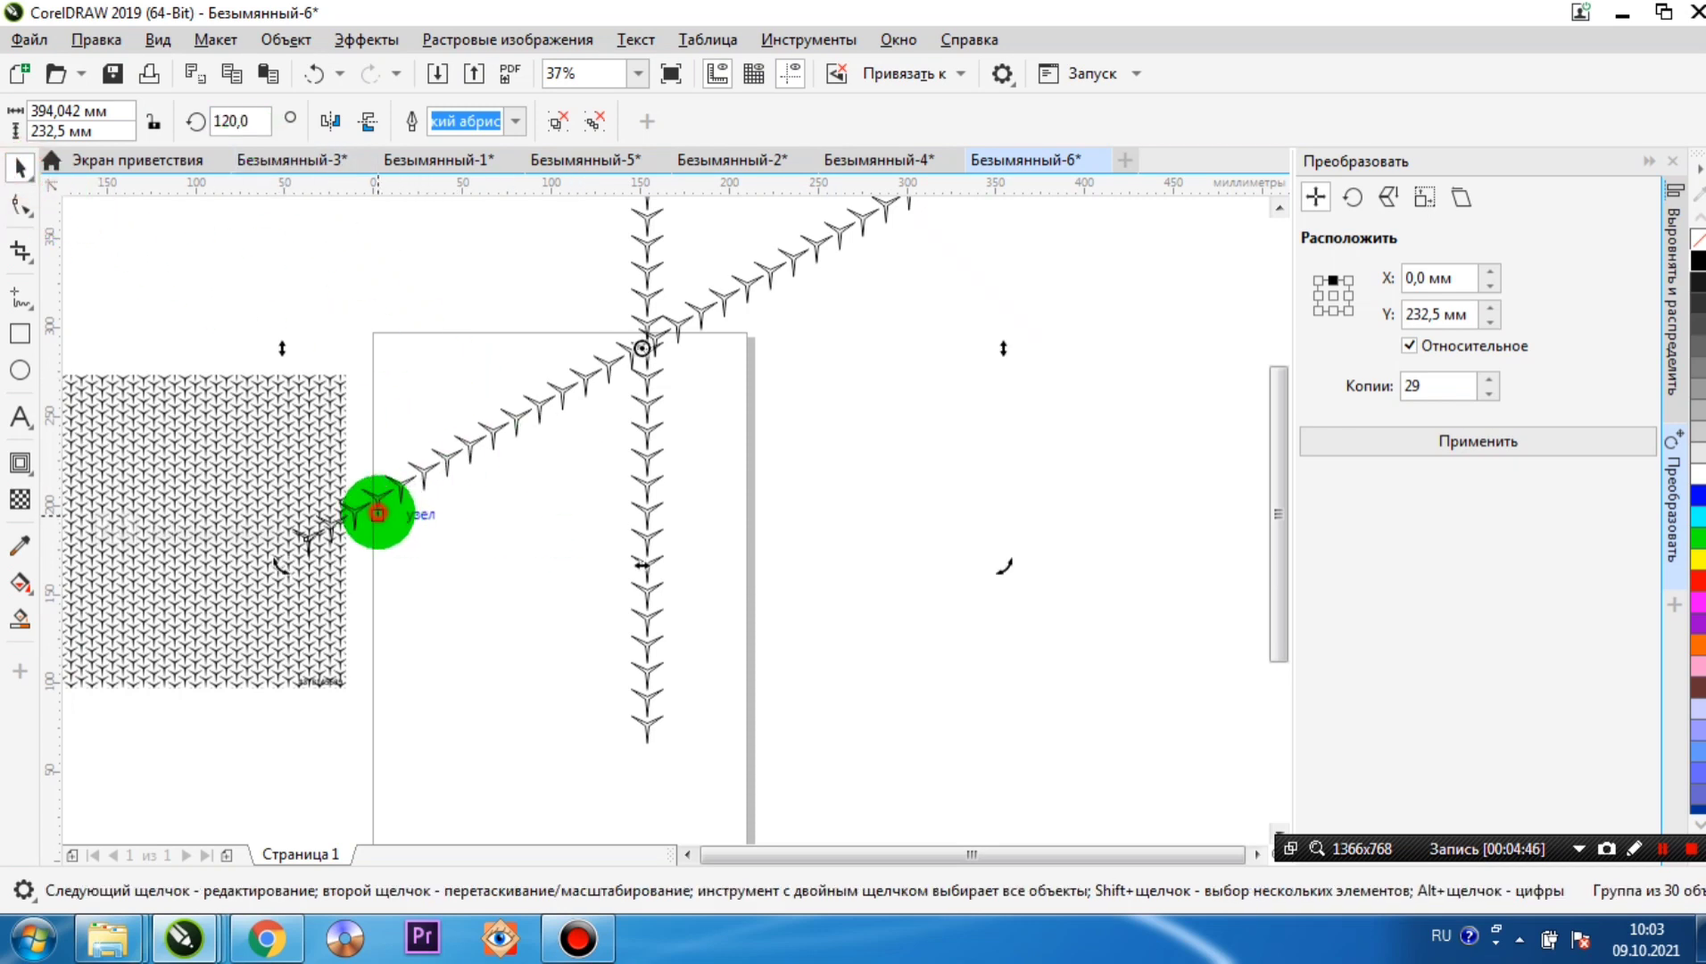
- Move the rotated row so its lower end starts on the bottom Y shape of the vertical column
{"action": "left_click", "coordinate": [438, 572]}
{"action": "left_click_drag", "start_coordinate": [382, 497], "coordinate": [284, 564]}
{"action": "scroll", "coordinate": [663, 737], "scroll_direction": "up", "scroll_amount": 5}
{"action": "scroll", "coordinate": [297, 564], "scroll_direction": "down", "scroll_amount": 4}
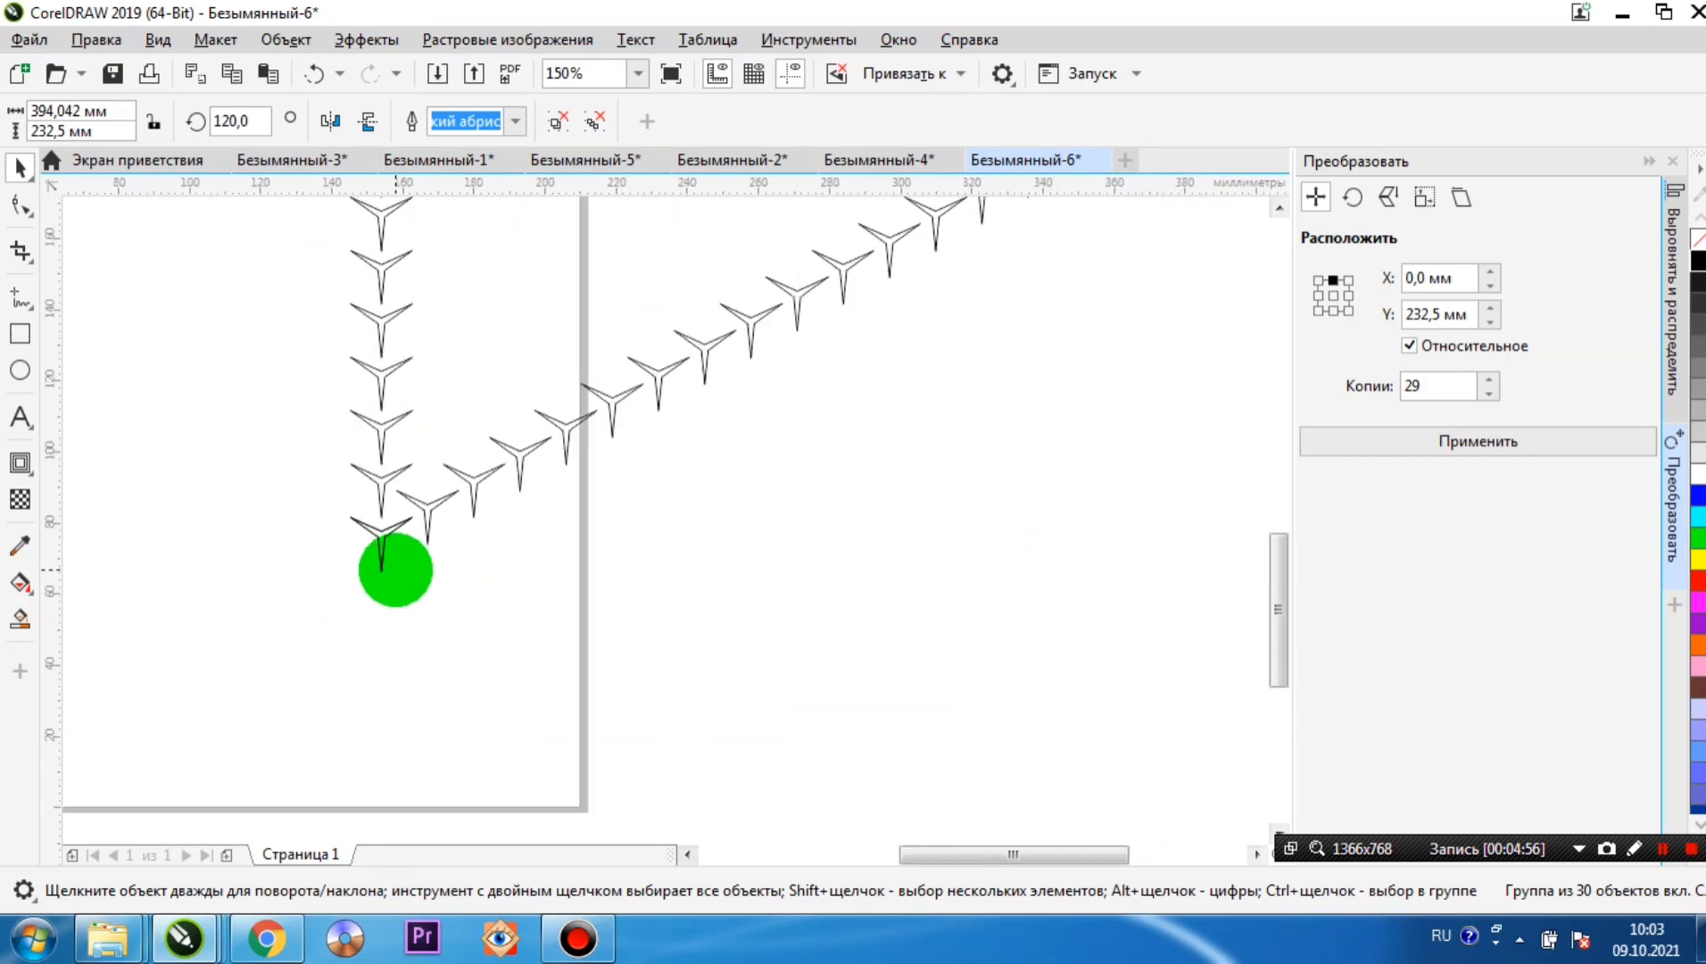
{"action": "scroll", "coordinate": [801, 381], "scroll_direction": "down", "scroll_amount": 4}
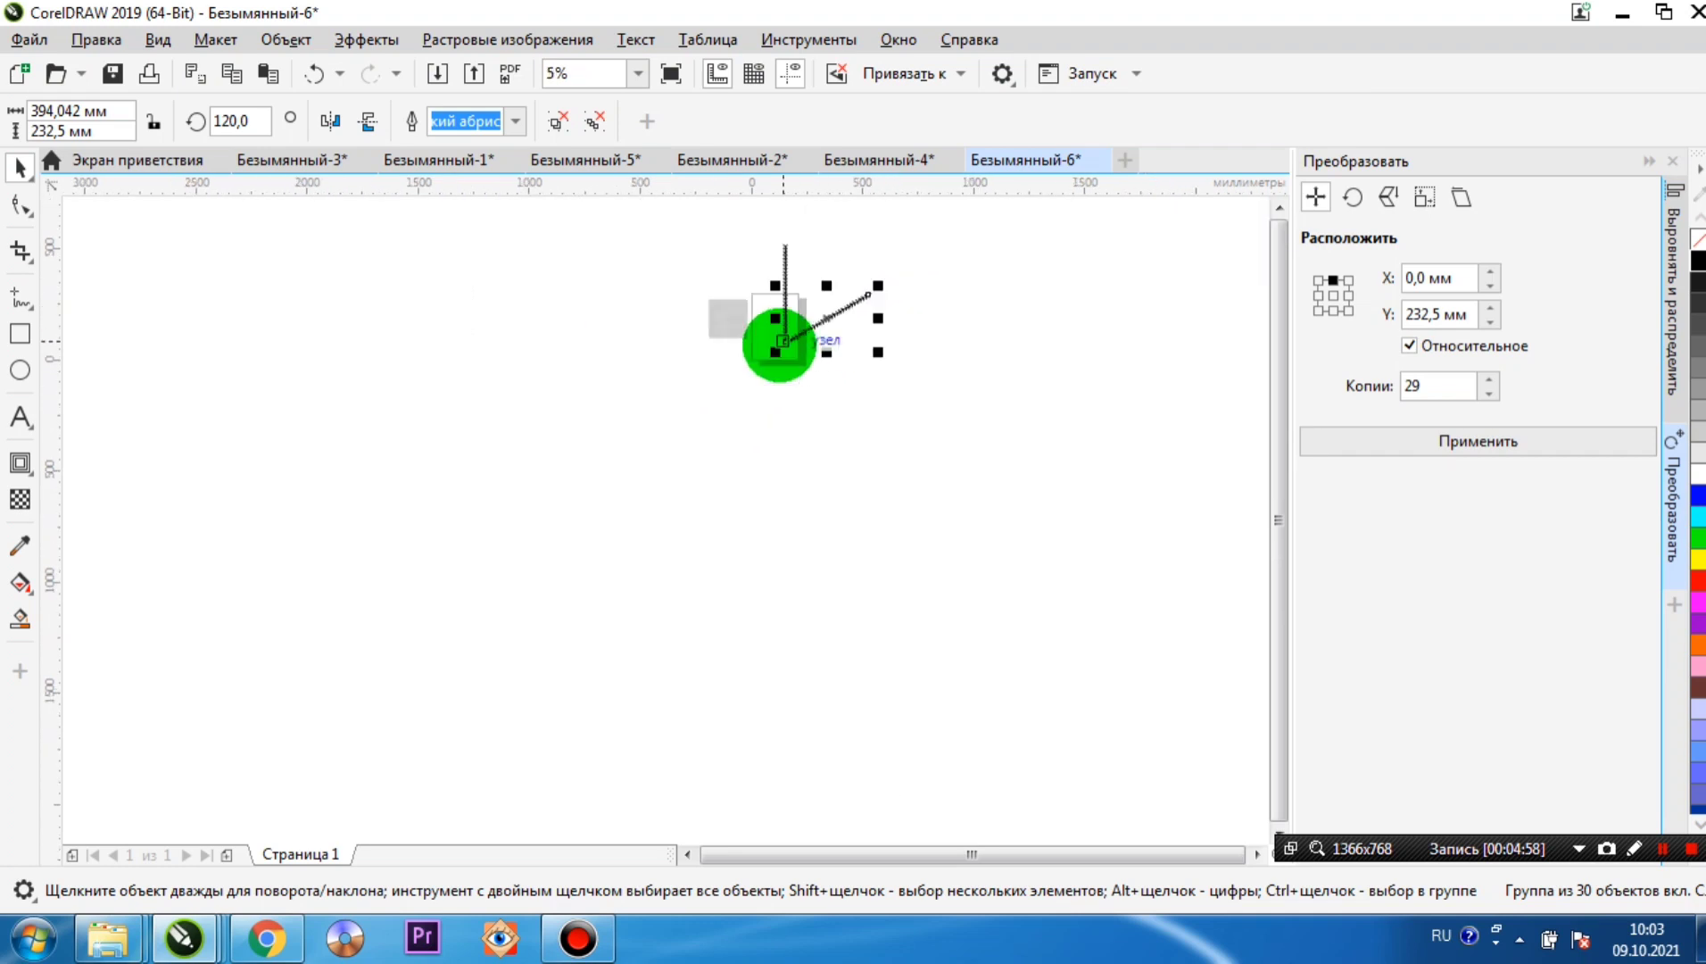
{"action": "scroll", "coordinate": [872, 293], "scroll_direction": "up", "scroll_amount": 1}
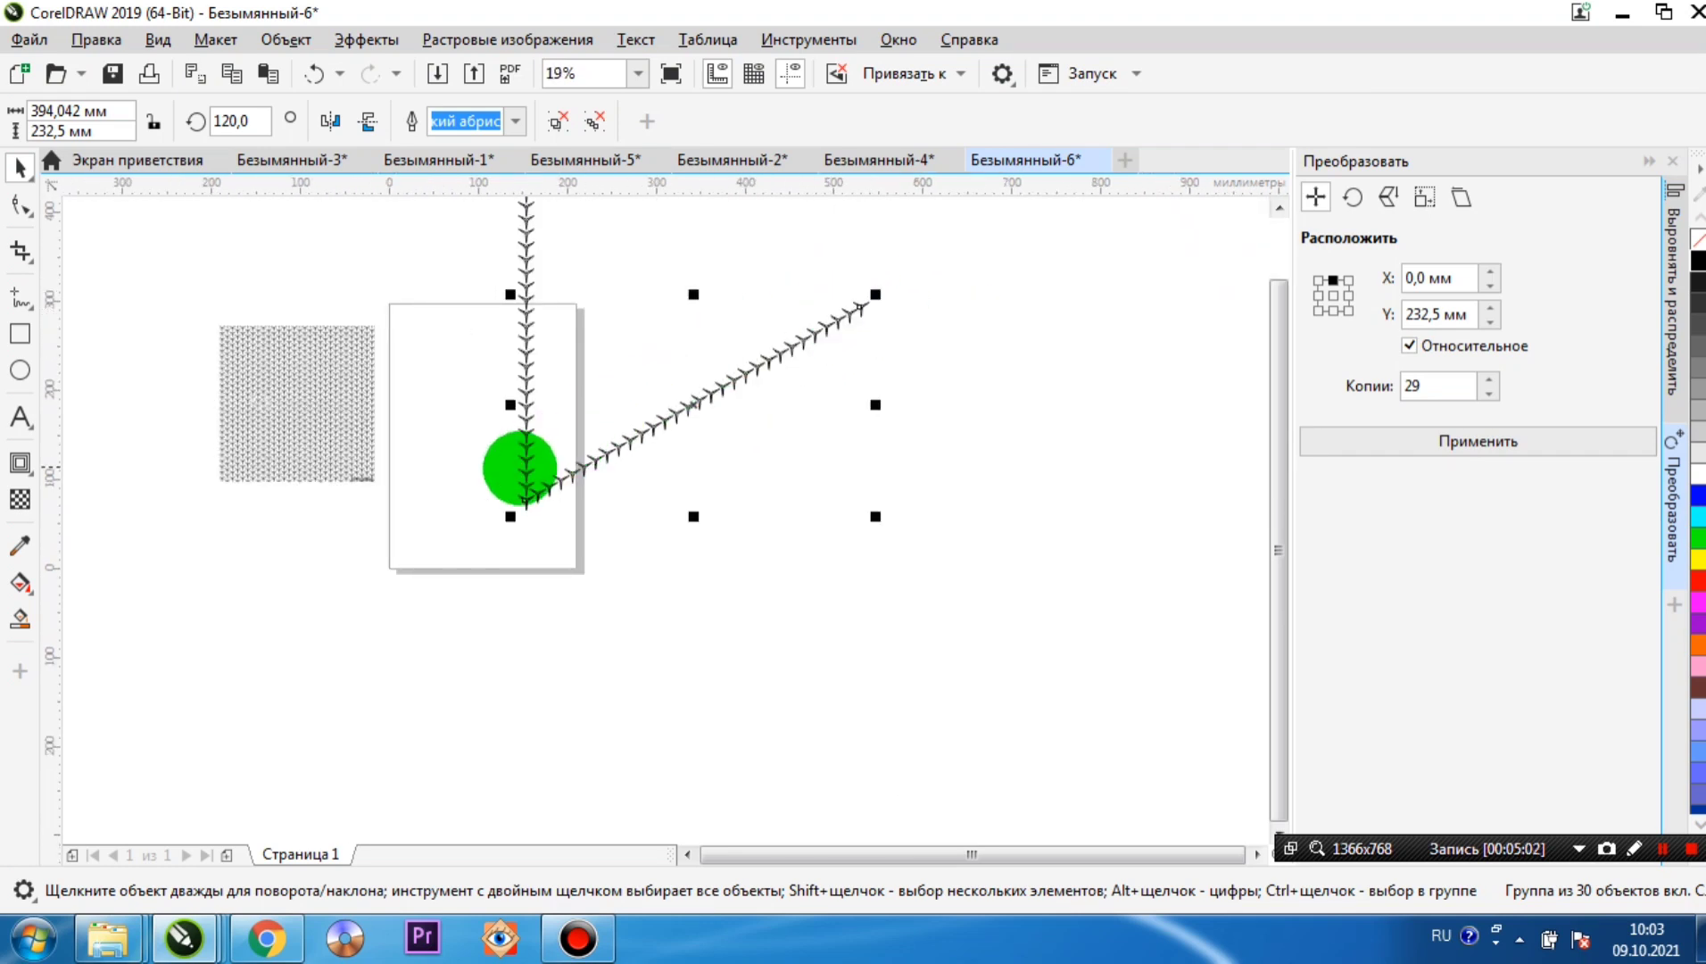
- Copy the vertical column to the right onto the third Y of the diagonal row and check the tip alignment
{"action": "scroll", "coordinate": [527, 491], "scroll_direction": "up", "scroll_amount": 1}
{"action": "scroll", "coordinate": [538, 487], "scroll_direction": "up", "scroll_amount": 2}
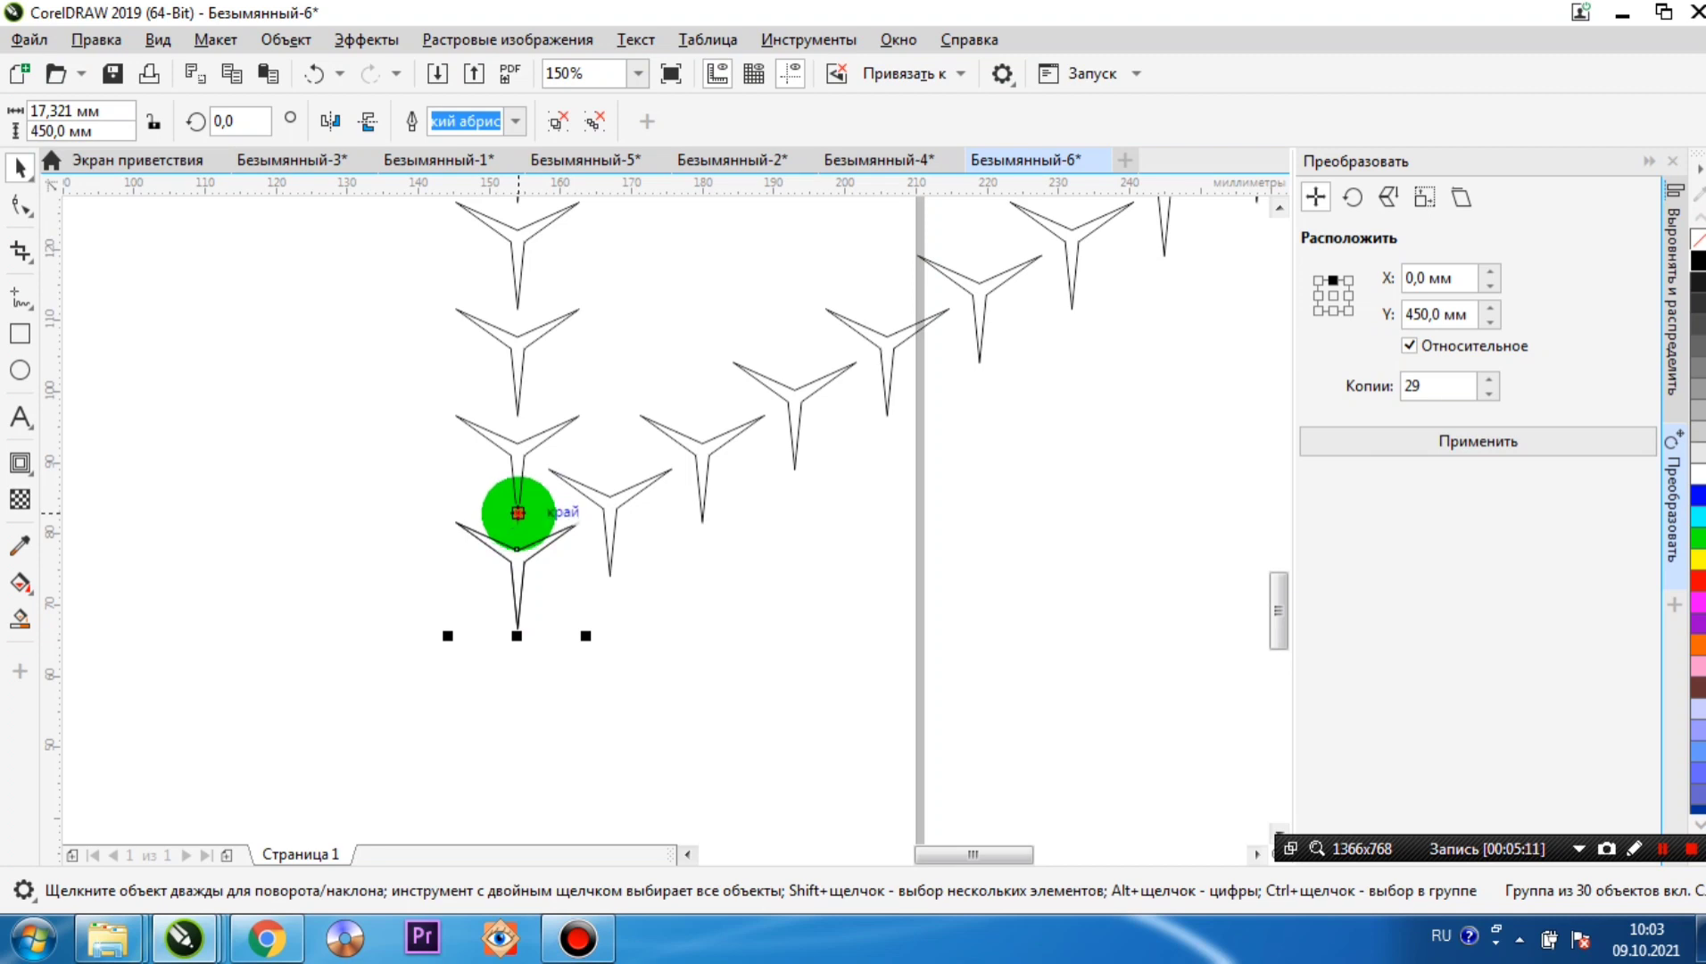
{"action": "left_click_drag", "start_coordinate": [518, 513], "coordinate": [702, 521]}
{"action": "scroll", "coordinate": [586, 461], "scroll_direction": "down", "scroll_amount": 2}
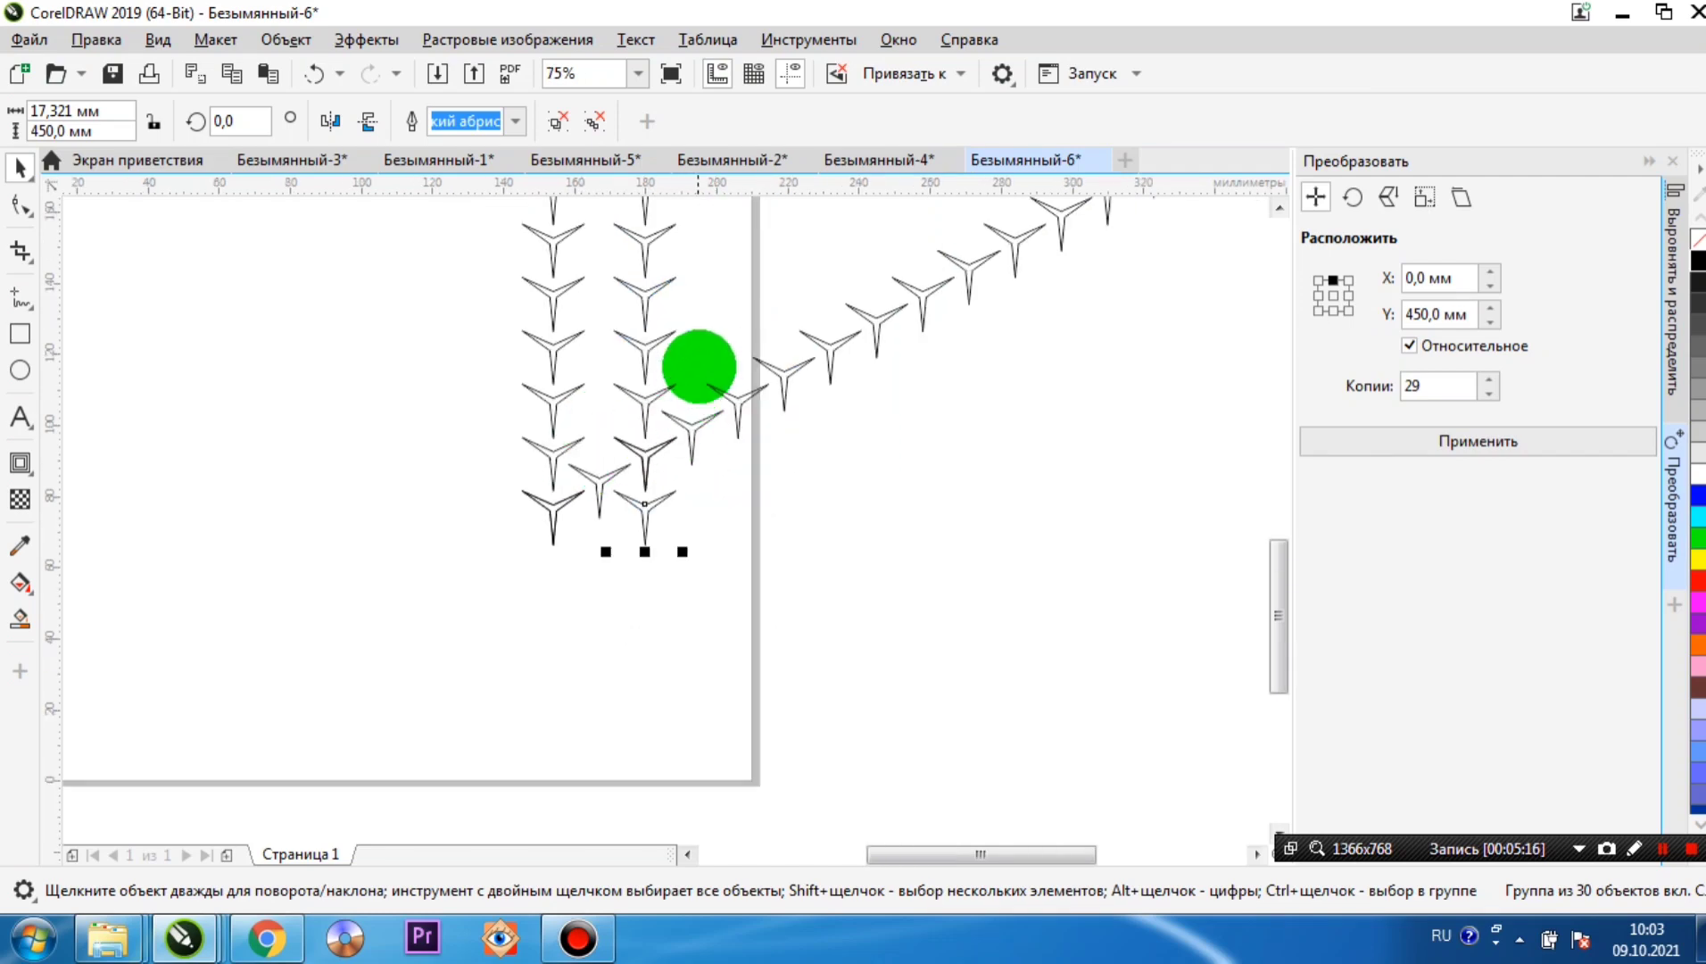
{"action": "scroll", "coordinate": [583, 579], "scroll_direction": "up", "scroll_amount": 6}
{"action": "scroll", "coordinate": [539, 690], "scroll_direction": "up", "scroll_amount": 4}
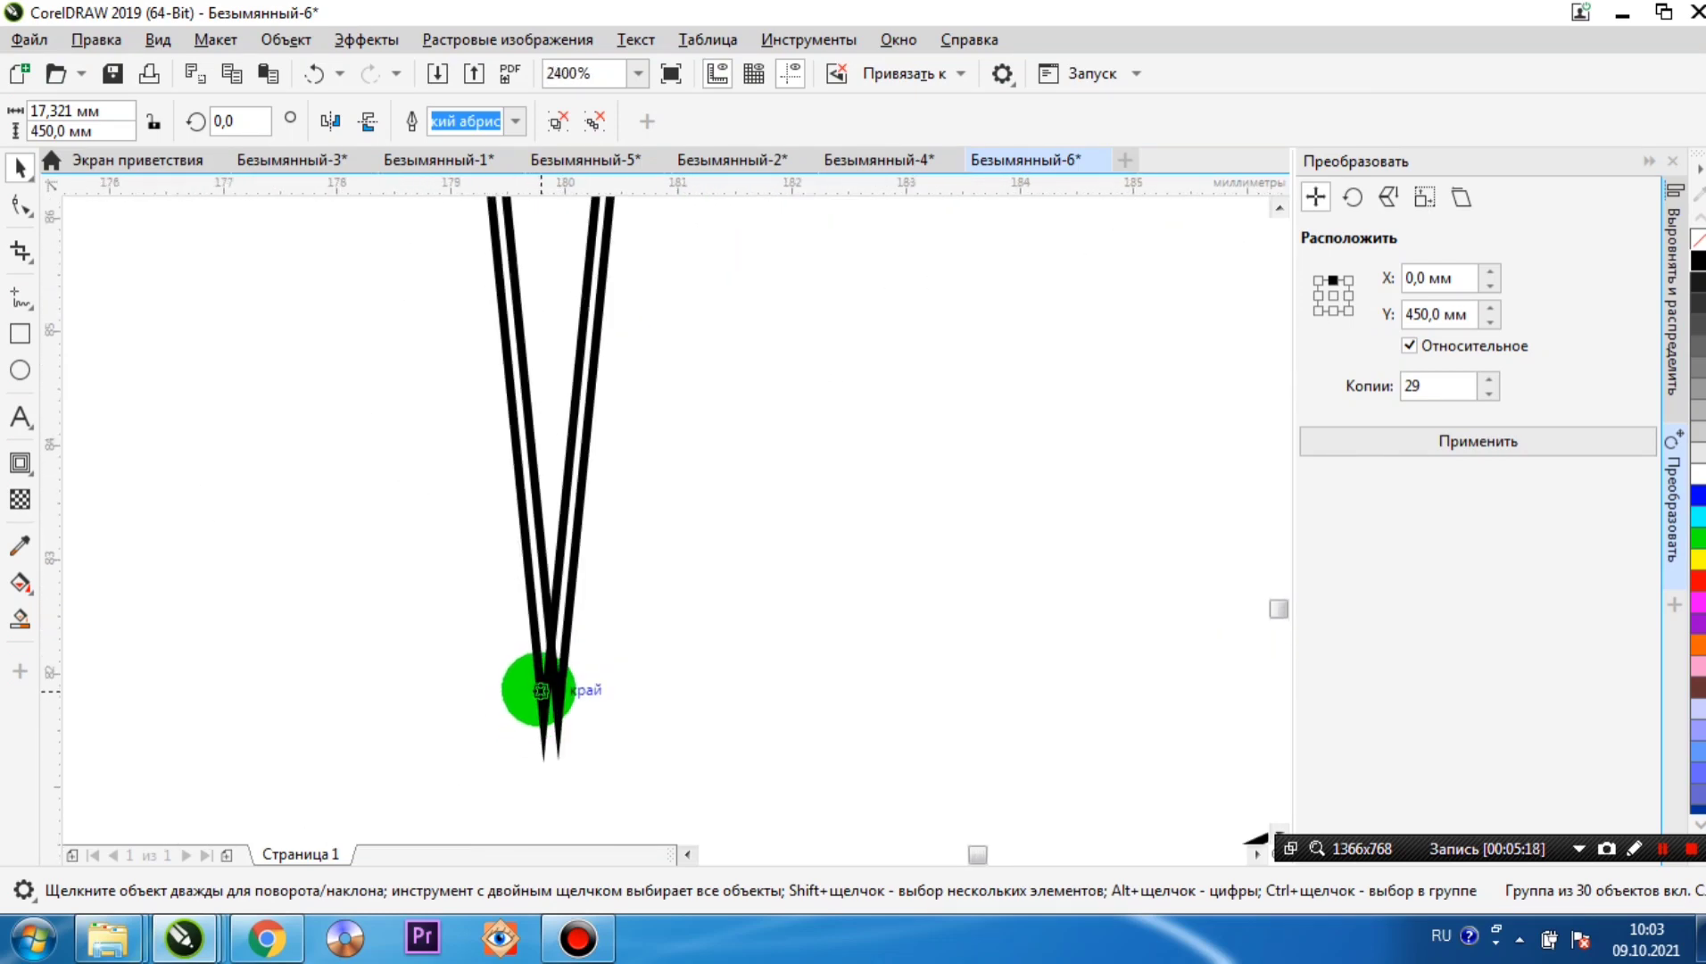
{"action": "scroll", "coordinate": [539, 685], "scroll_direction": "down", "scroll_amount": 6}
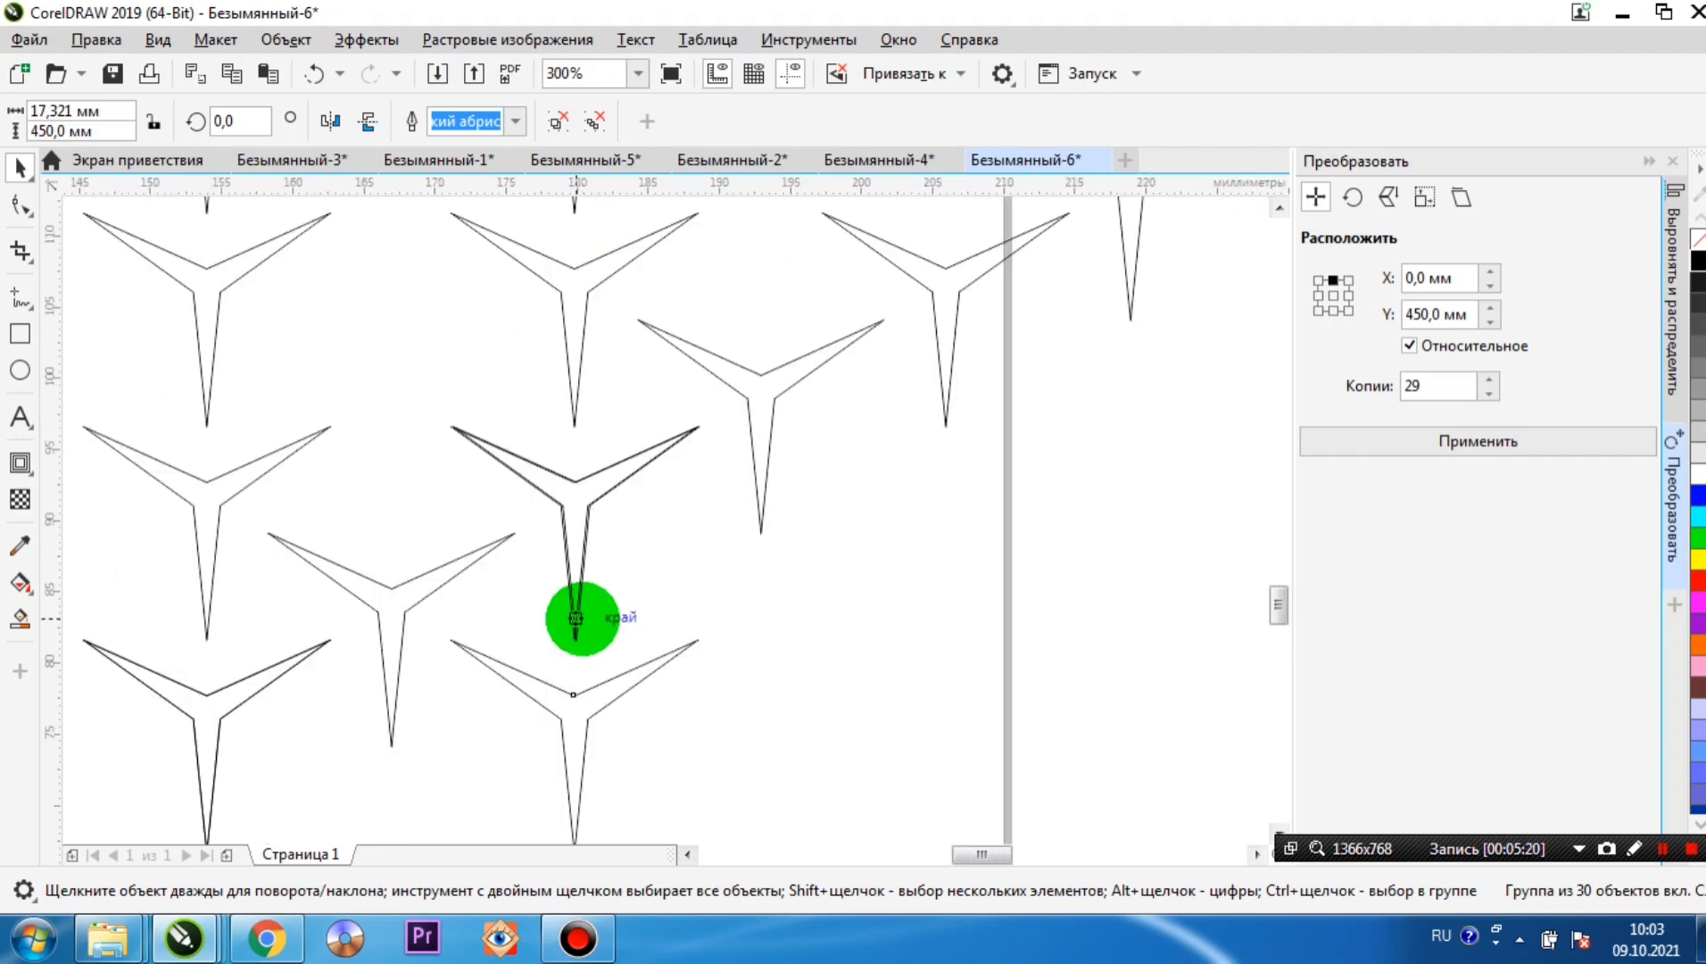
- Copy the second column to the right onto the fifth Y of the diagonal row
{"action": "left_click_drag", "start_coordinate": [575, 619], "coordinate": [949, 630]}
{"action": "scroll", "coordinate": [208, 635], "scroll_direction": "up", "scroll_amount": 2}
{"action": "scroll", "coordinate": [754, 628], "scroll_direction": "down", "scroll_amount": 3}
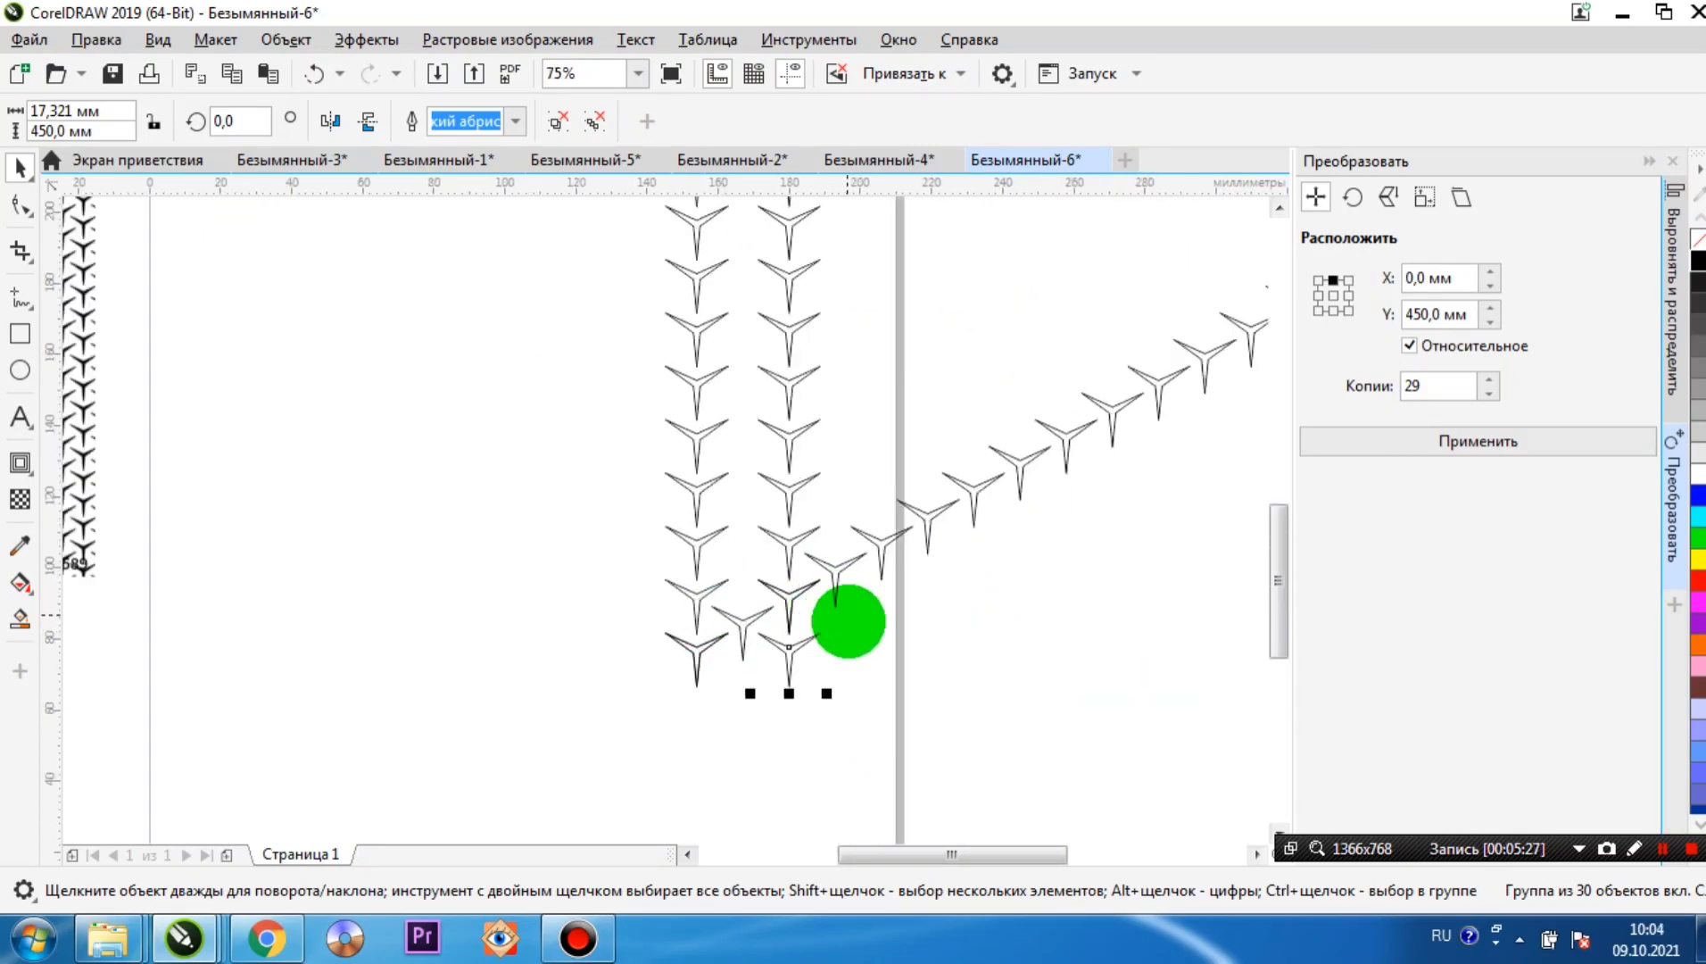
{"action": "scroll", "coordinate": [841, 590], "scroll_direction": "up", "scroll_amount": 1}
{"action": "left_click_drag", "start_coordinate": [730, 542], "coordinate": [916, 543]}
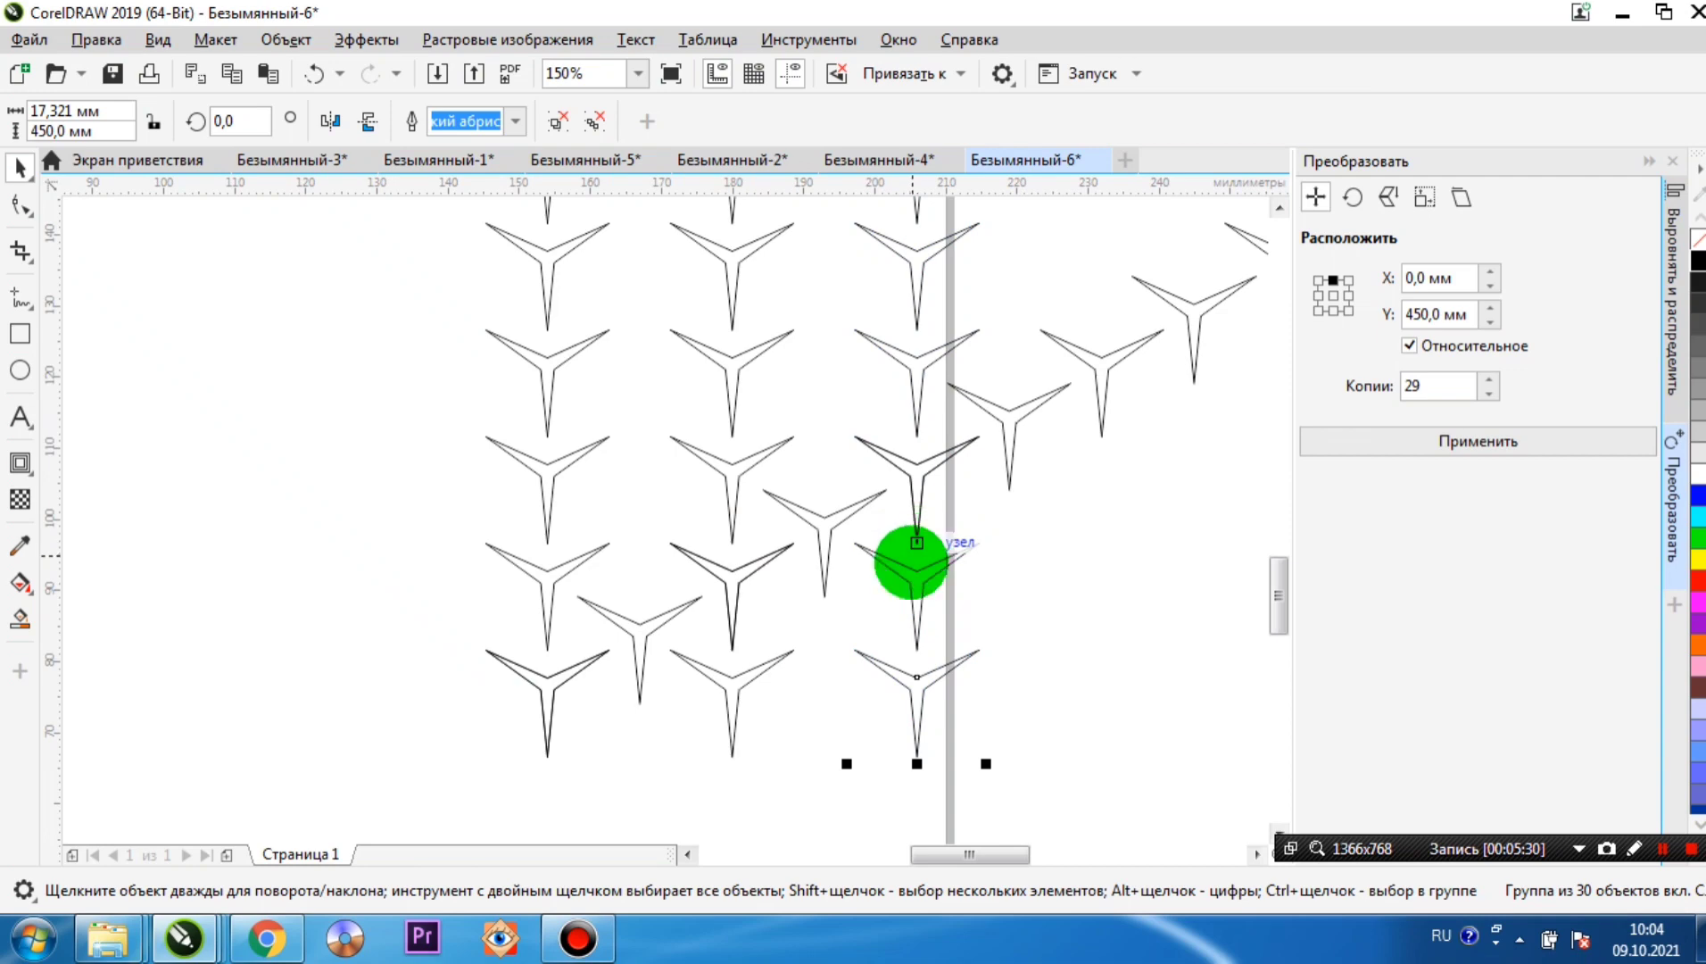
- Select the three vertical columns without the diagonal row and group them
{"action": "scroll", "coordinate": [911, 562], "scroll_direction": "down", "scroll_amount": 5}
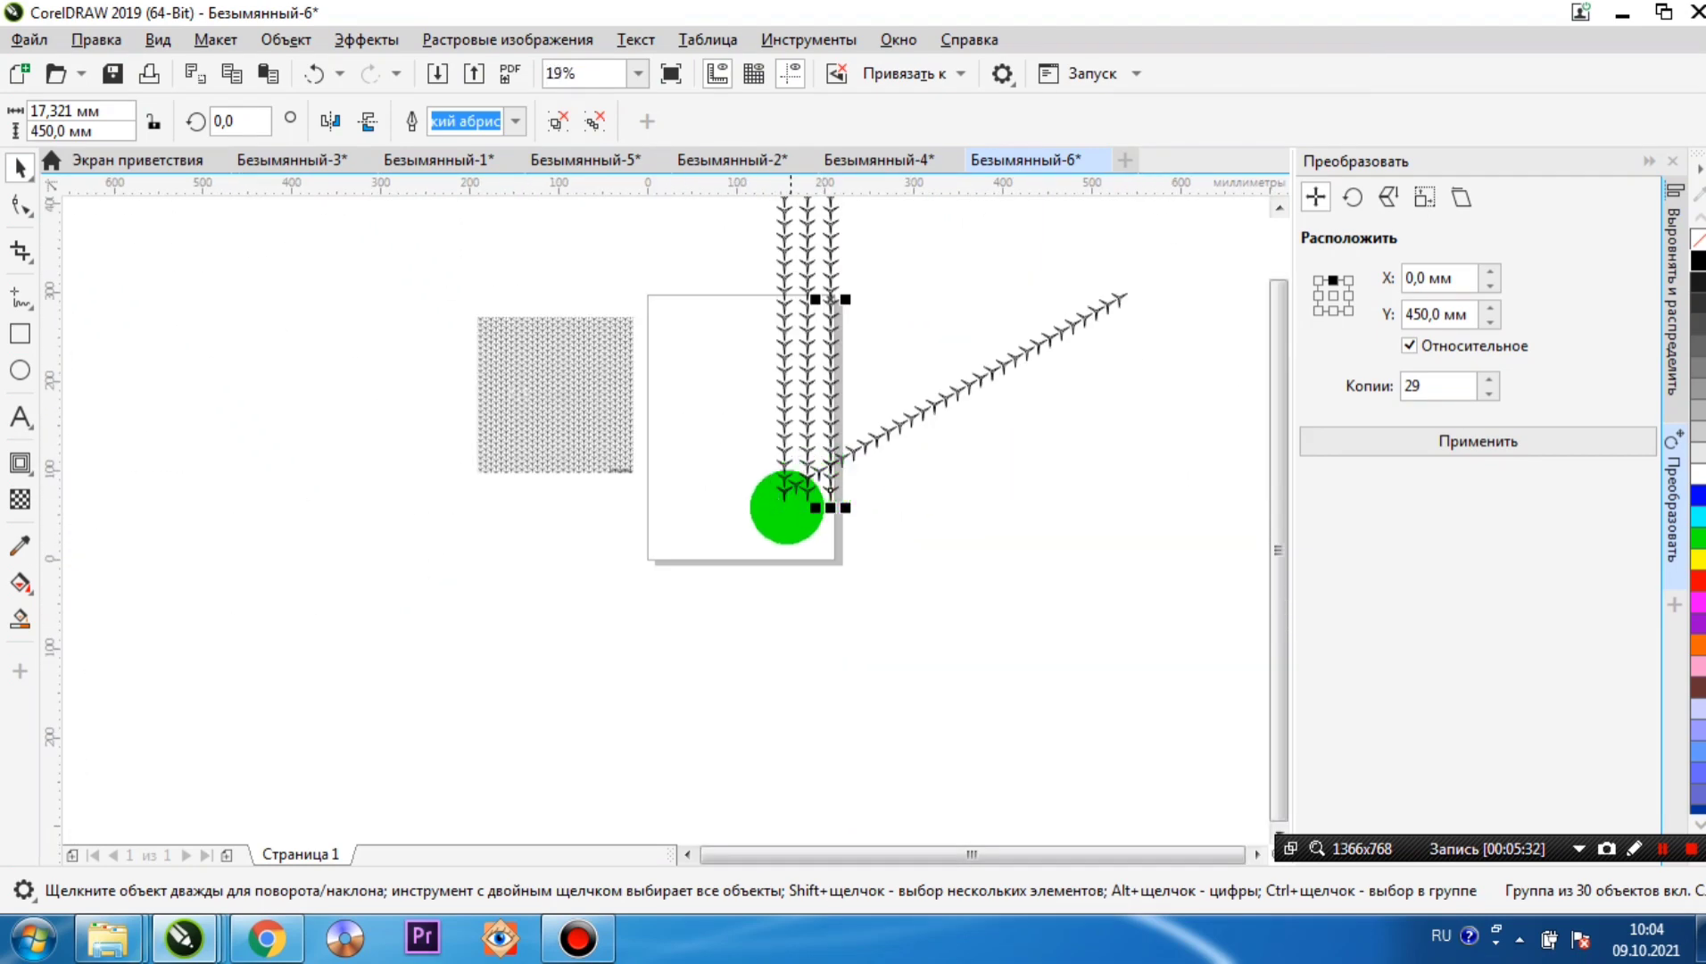
{"action": "scroll", "coordinate": [787, 507], "scroll_direction": "down", "scroll_amount": 2}
{"action": "left_click_drag", "start_coordinate": [735, 252], "coordinate": [837, 584]}
{"action": "right_click", "coordinate": [792, 453]}
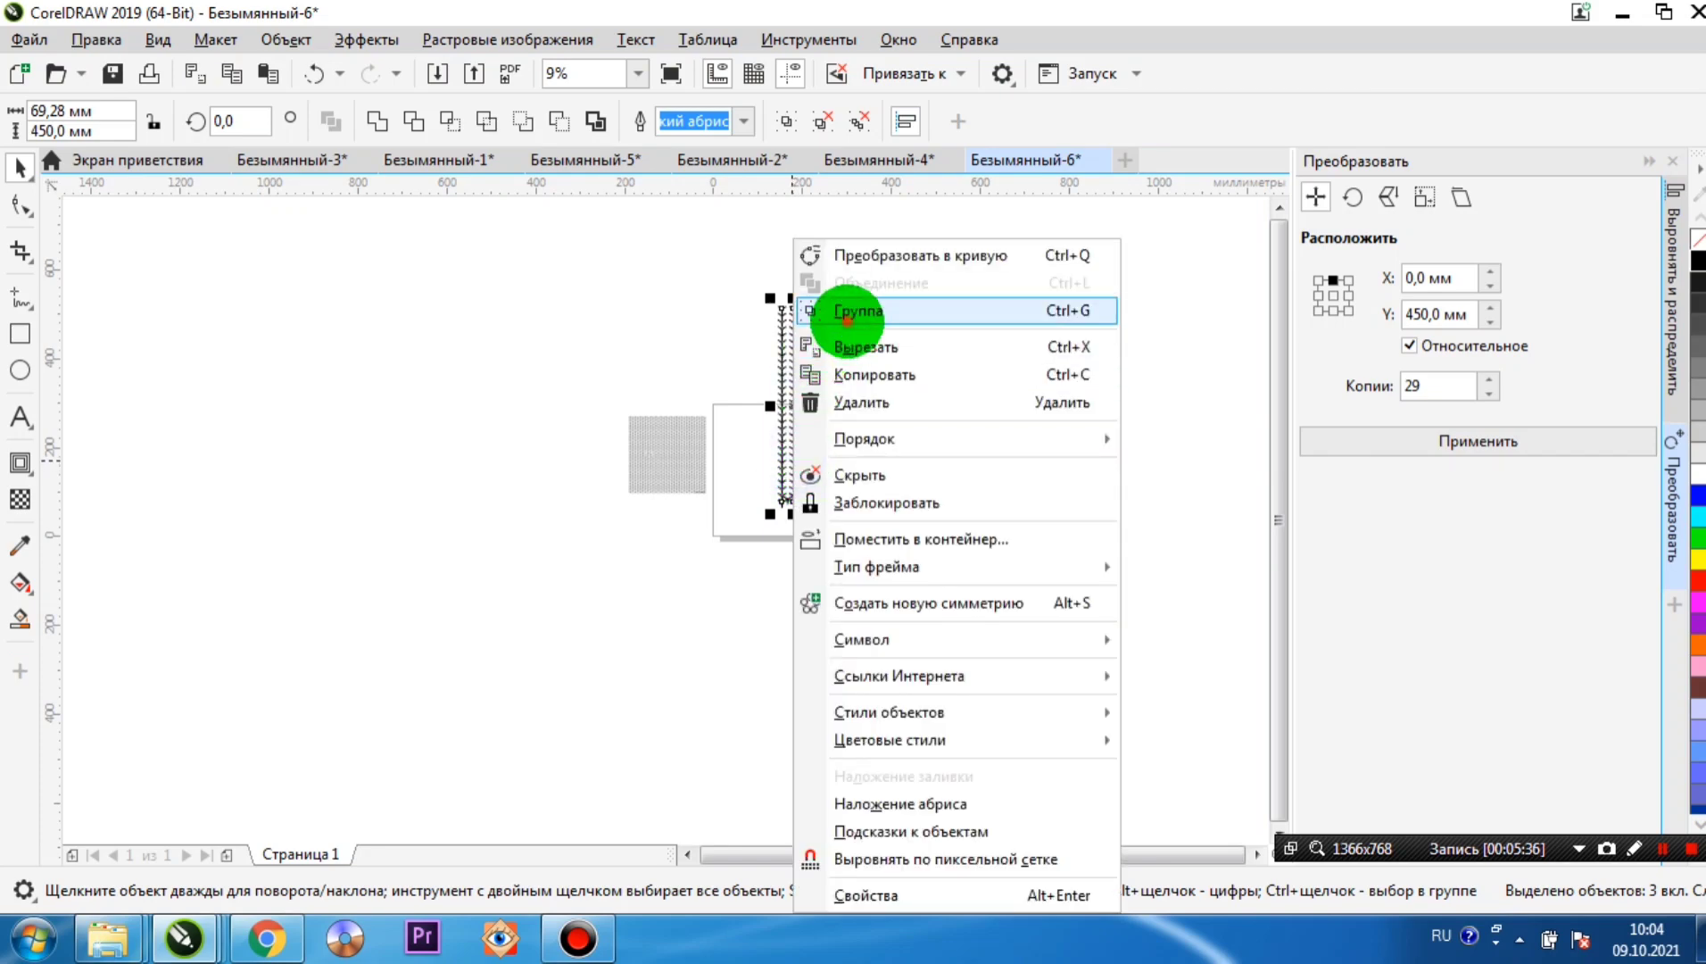
{"action": "left_click", "coordinate": [847, 314]}
- Copy the three-column group to the right so its first column lands on the seventh Y of the diagonal row
{"action": "scroll", "coordinate": [689, 366], "scroll_direction": "up", "scroll_amount": 5}
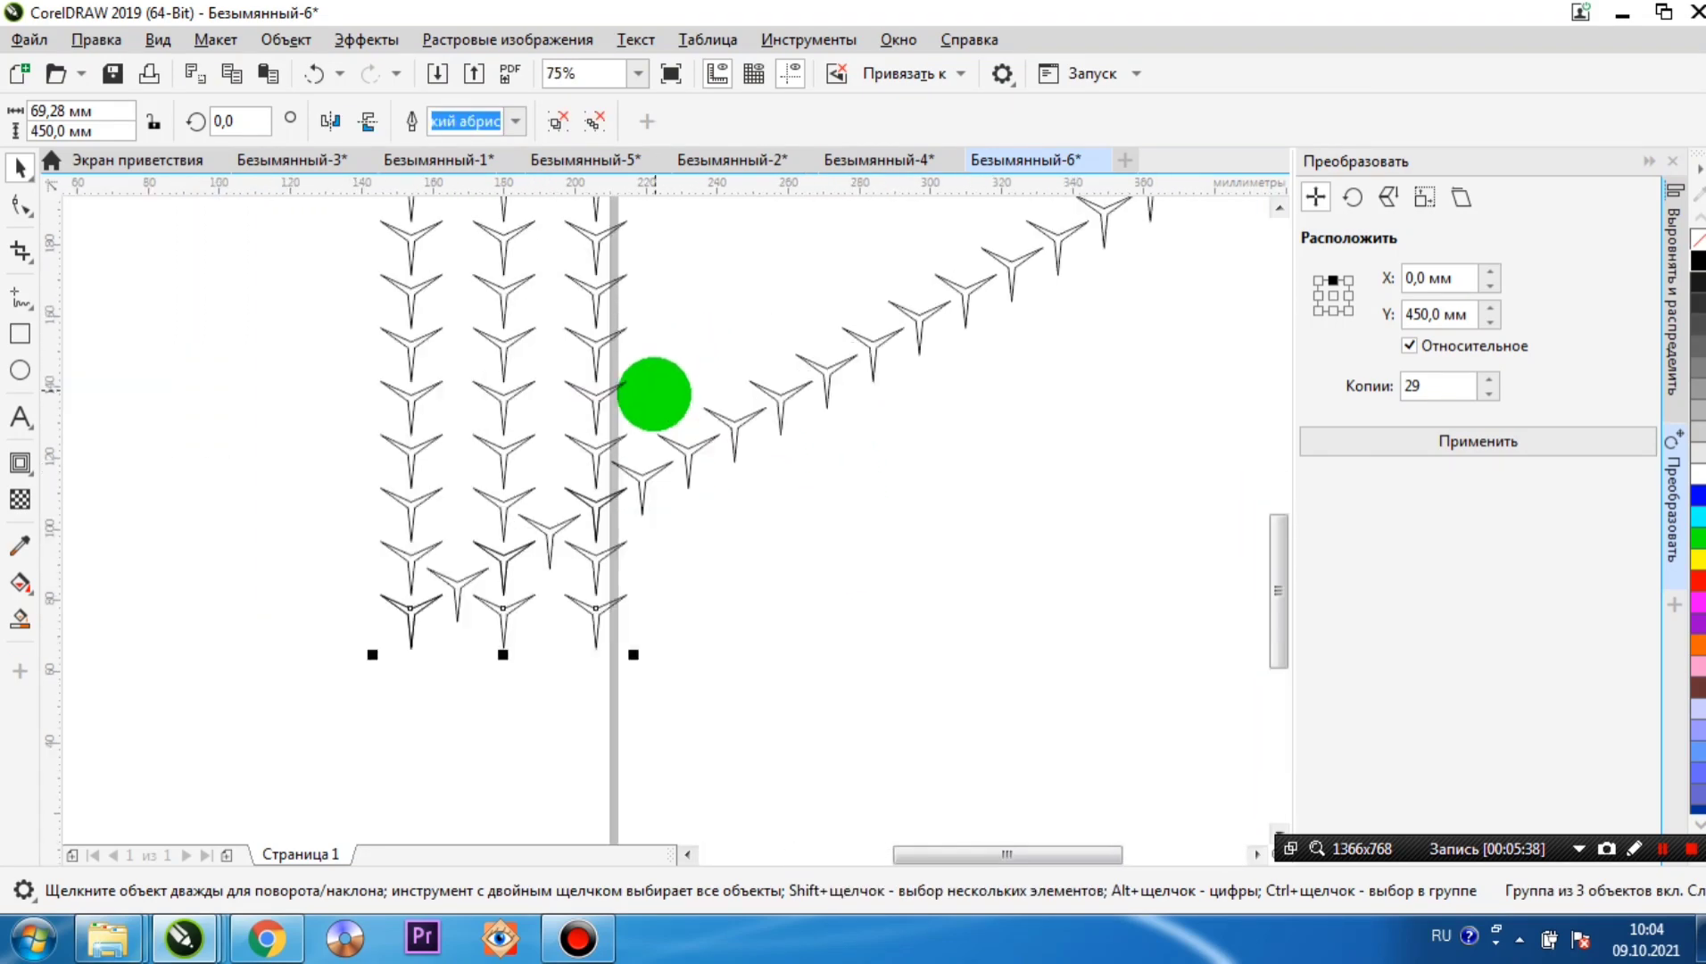
{"action": "scroll", "coordinate": [610, 637], "scroll_direction": "up", "scroll_amount": 2}
{"action": "scroll", "coordinate": [648, 450], "scroll_direction": "down", "scroll_amount": 2}
{"action": "scroll", "coordinate": [575, 526], "scroll_direction": "up", "scroll_amount": 2}
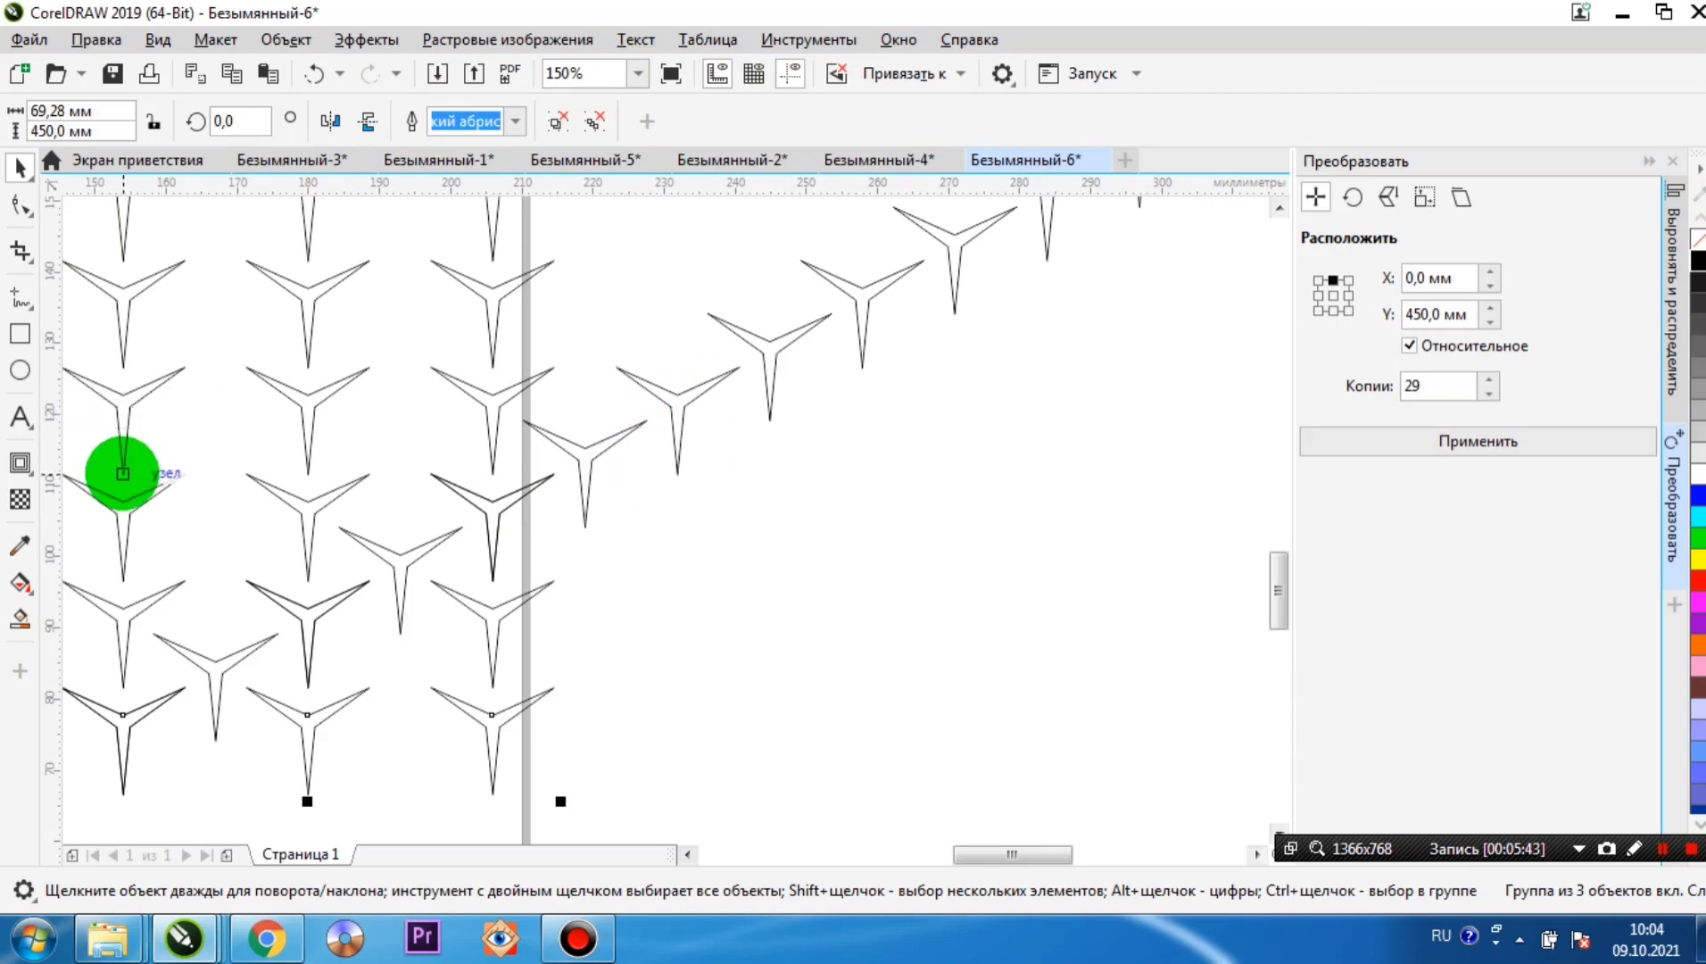
{"action": "left_click_drag", "start_coordinate": [123, 472], "coordinate": [679, 472]}
- Select both three-column groups and combine them into one group
{"action": "scroll", "coordinate": [678, 468], "scroll_direction": "down", "scroll_amount": 6}
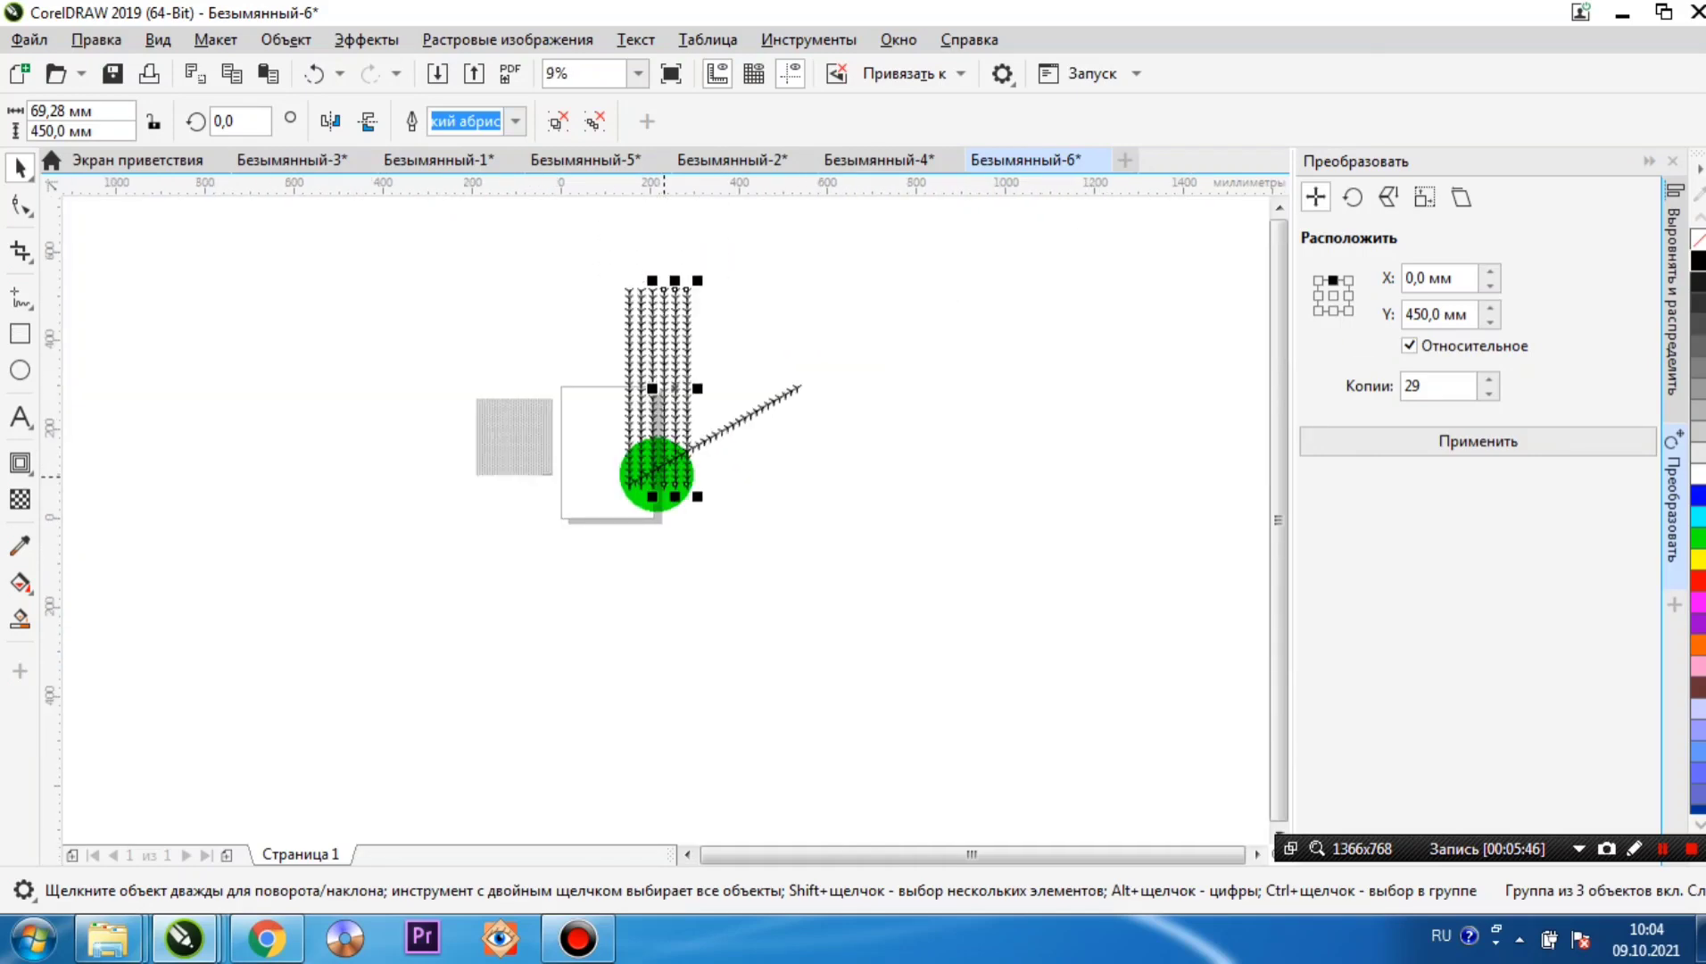
{"action": "left_click_drag", "start_coordinate": [598, 247], "coordinate": [685, 457]}
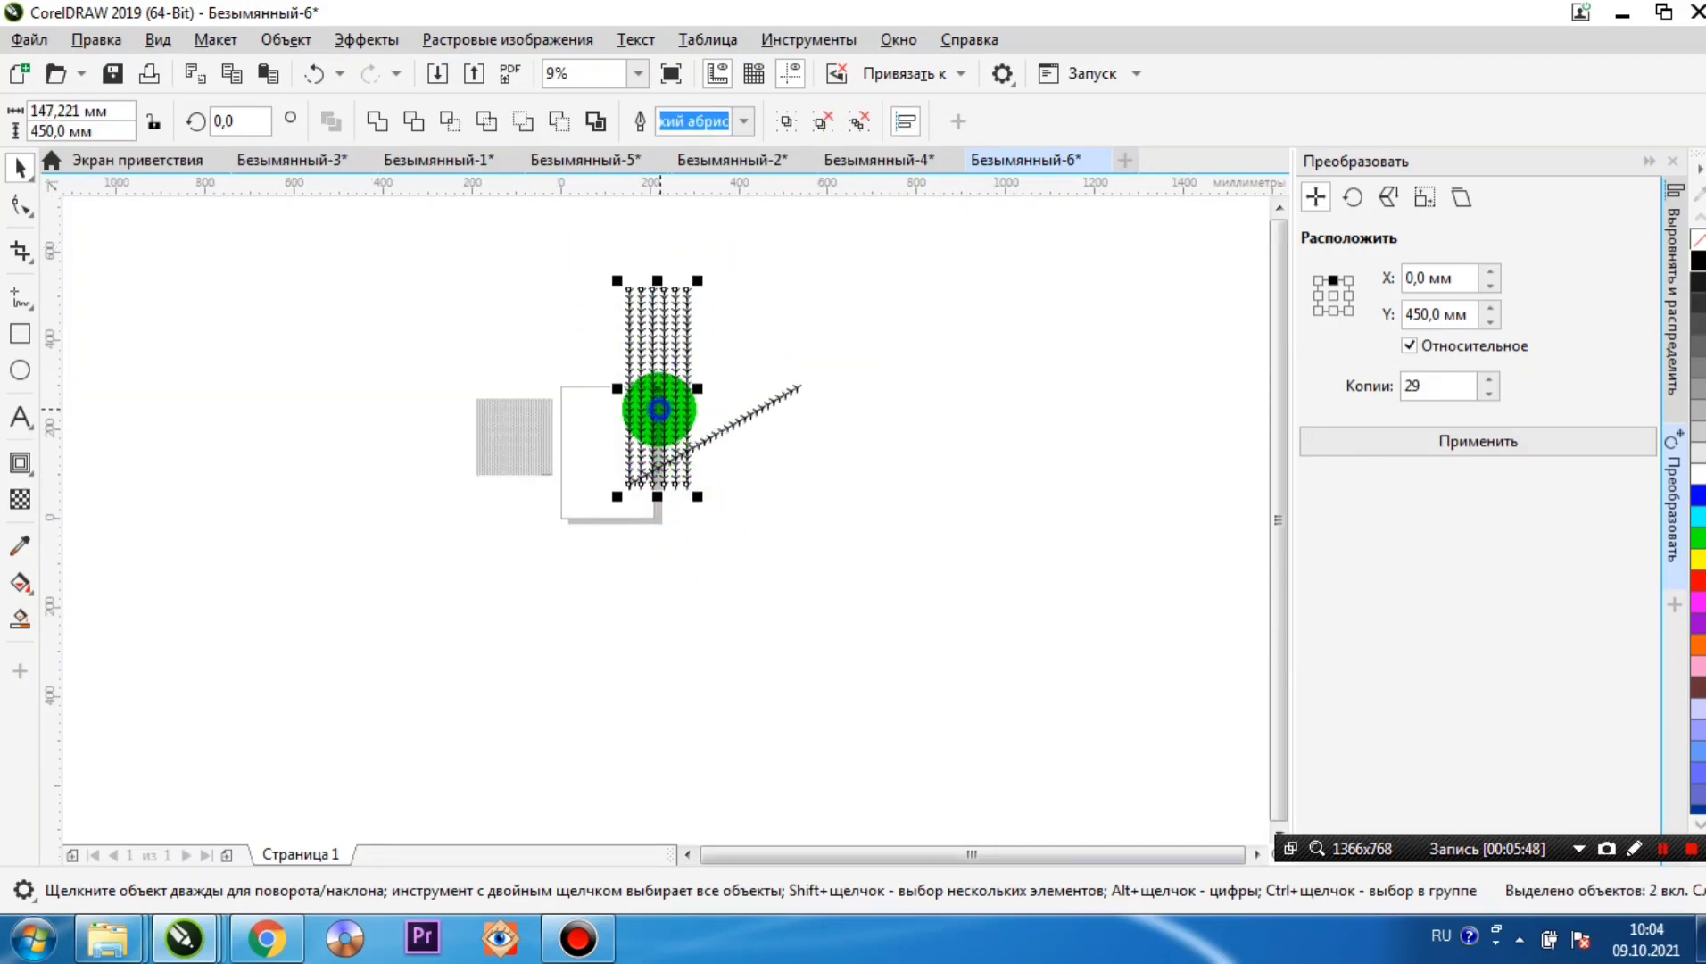
{"action": "right_click", "coordinate": [659, 411]}
{"action": "left_click", "coordinate": [723, 339]}
- Copy the six-column group to the right so its first column lands on the next matching Y of the diagonal row
{"action": "scroll", "coordinate": [678, 454], "scroll_direction": "up", "scroll_amount": 4}
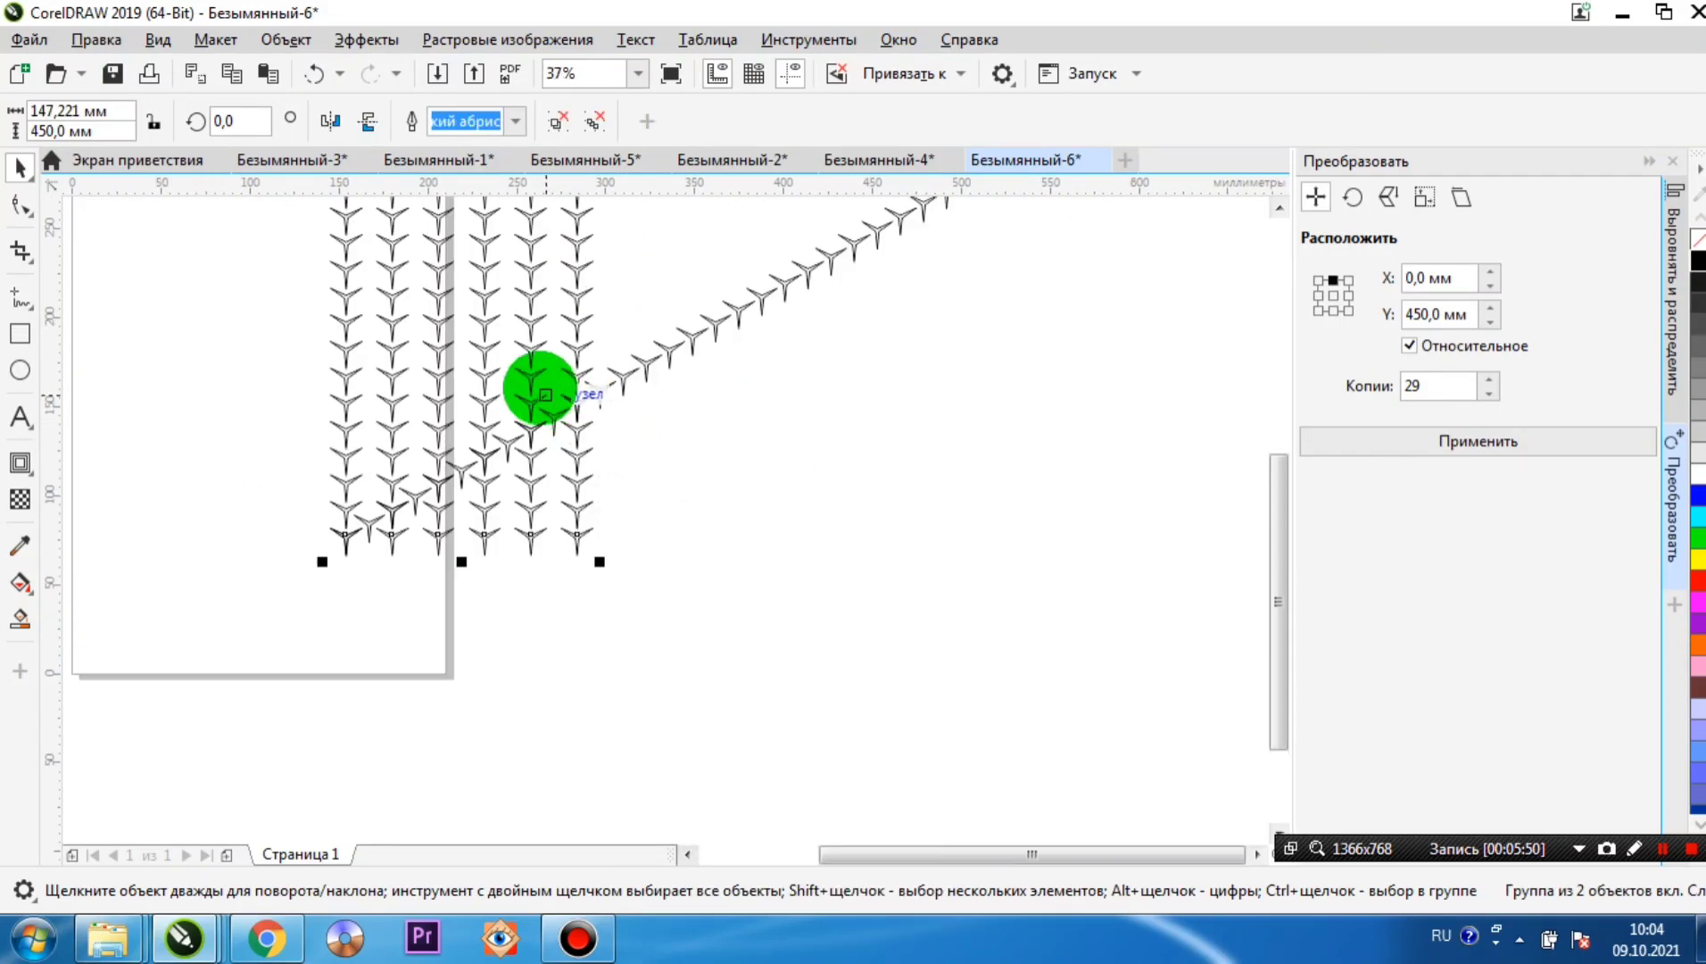
{"action": "scroll", "coordinate": [545, 394], "scroll_direction": "up", "scroll_amount": 2}
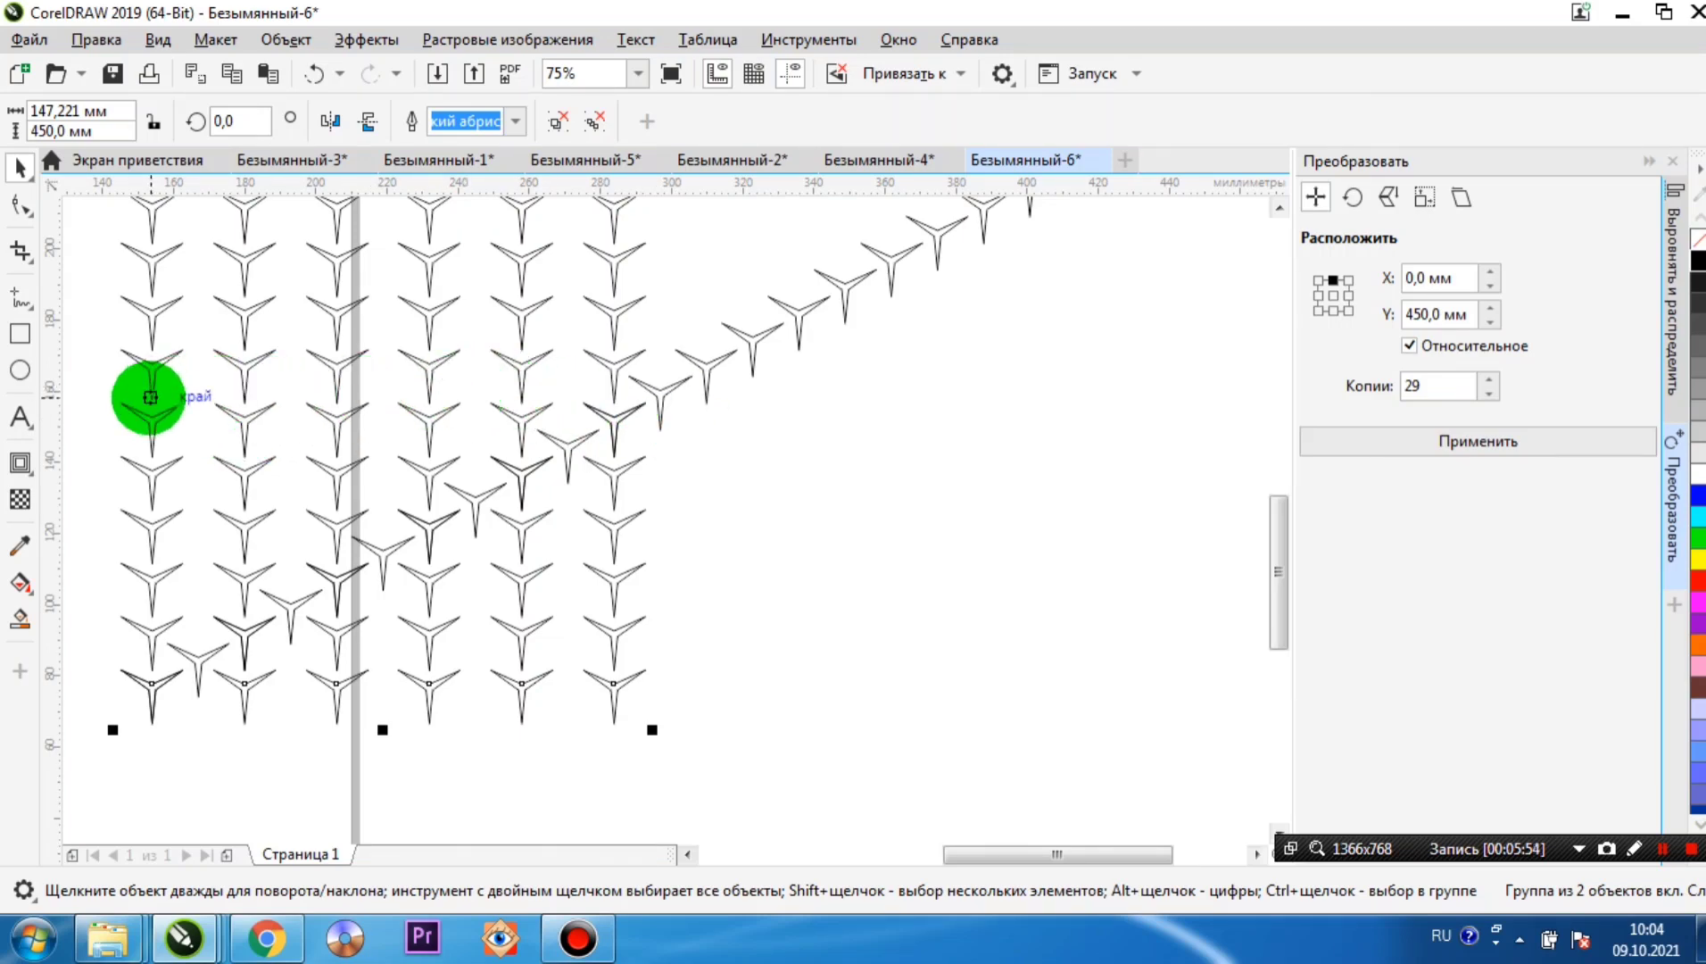
{"action": "left_click_drag", "start_coordinate": [151, 399], "coordinate": [706, 402]}
{"action": "scroll", "coordinate": [706, 402], "scroll_direction": "up", "scroll_amount": 4}
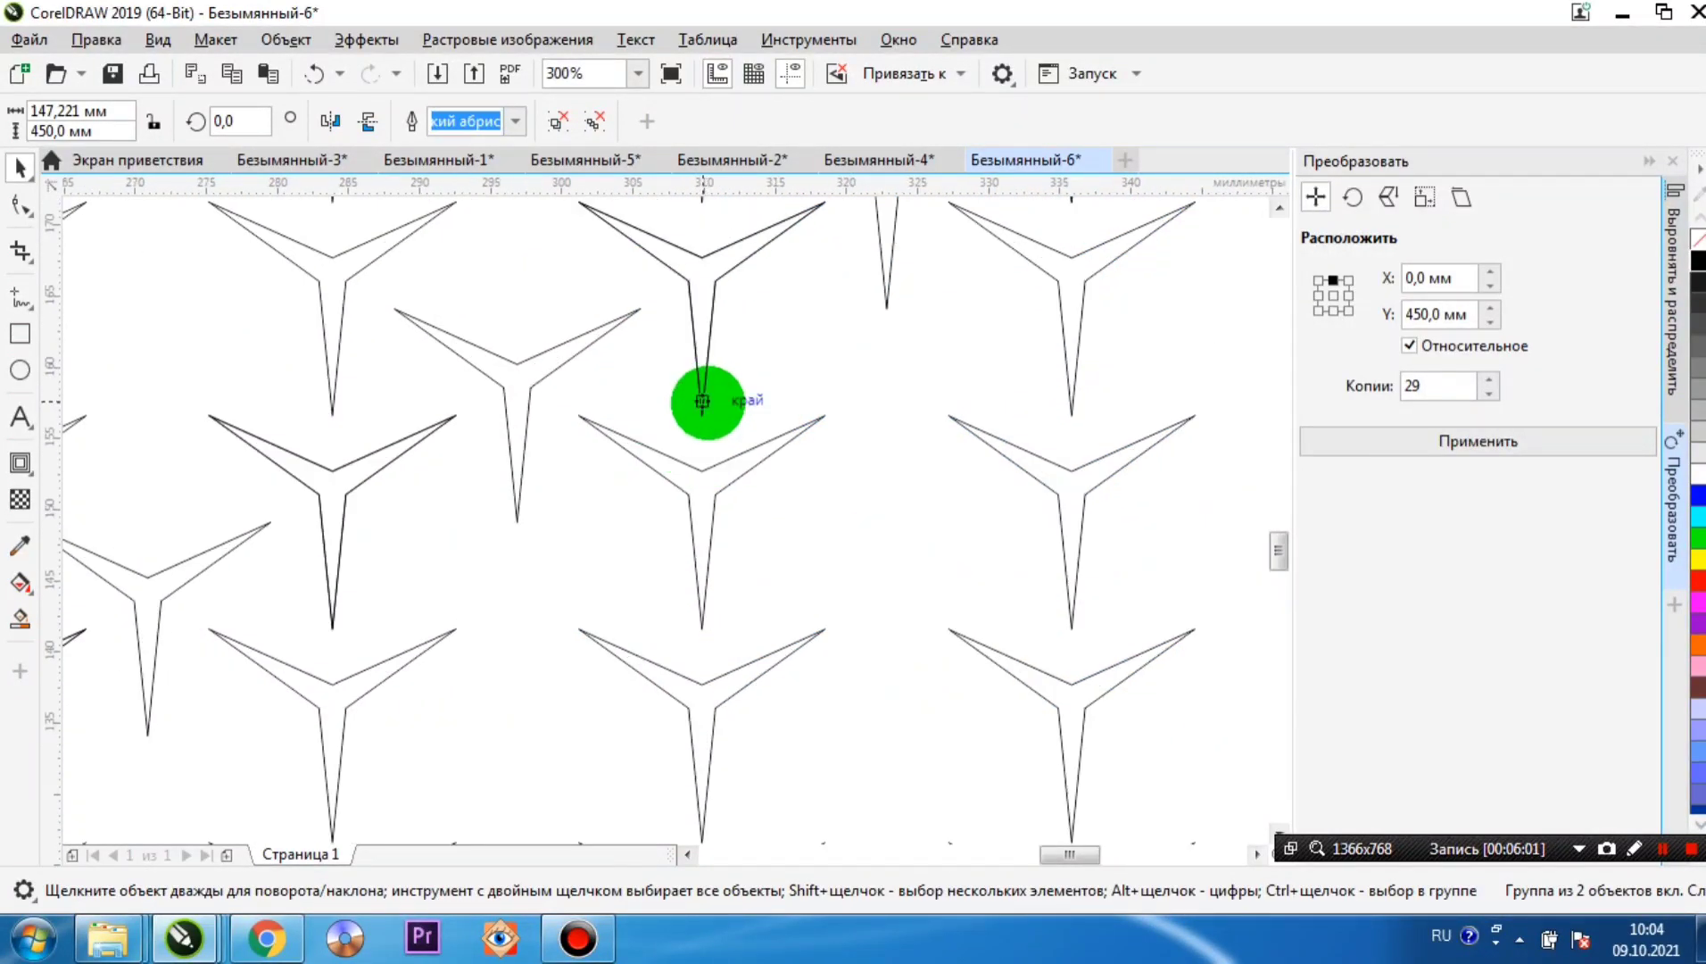
- Copy the second six-column group to the right to extend the grid to eighteen columns
{"action": "scroll", "coordinate": [600, 468], "scroll_direction": "down", "scroll_amount": 5}
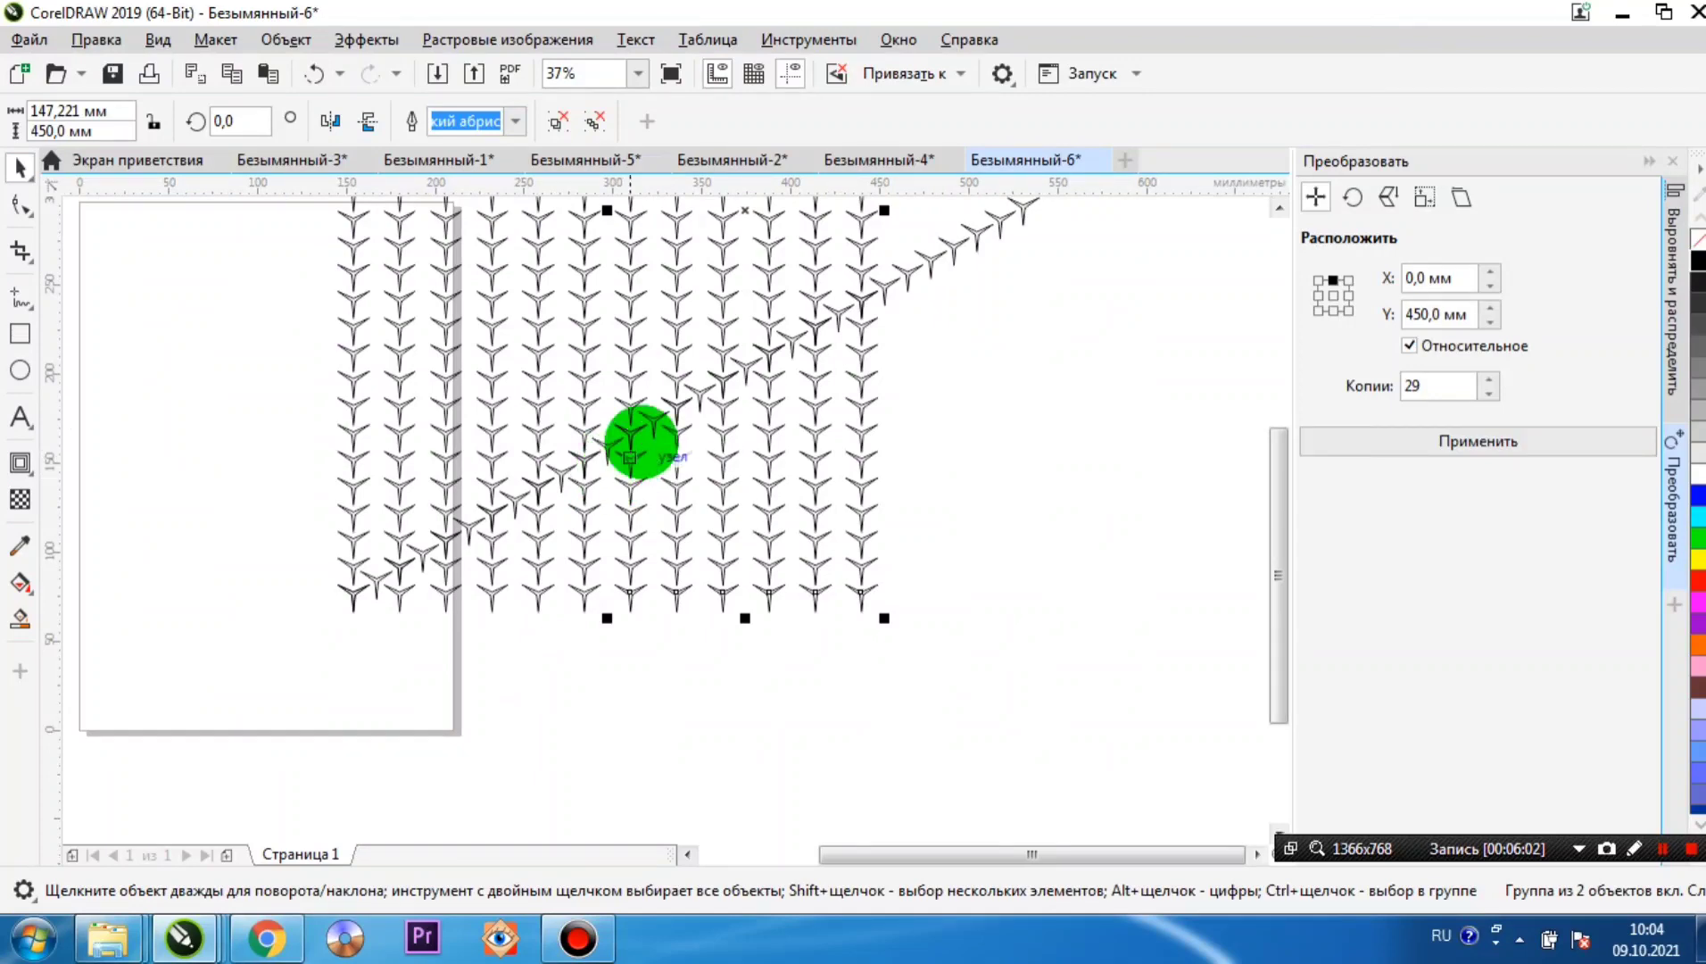
{"action": "scroll", "coordinate": [658, 464], "scroll_direction": "down", "scroll_amount": 1}
{"action": "scroll", "coordinate": [779, 372], "scroll_direction": "up", "scroll_amount": 1}
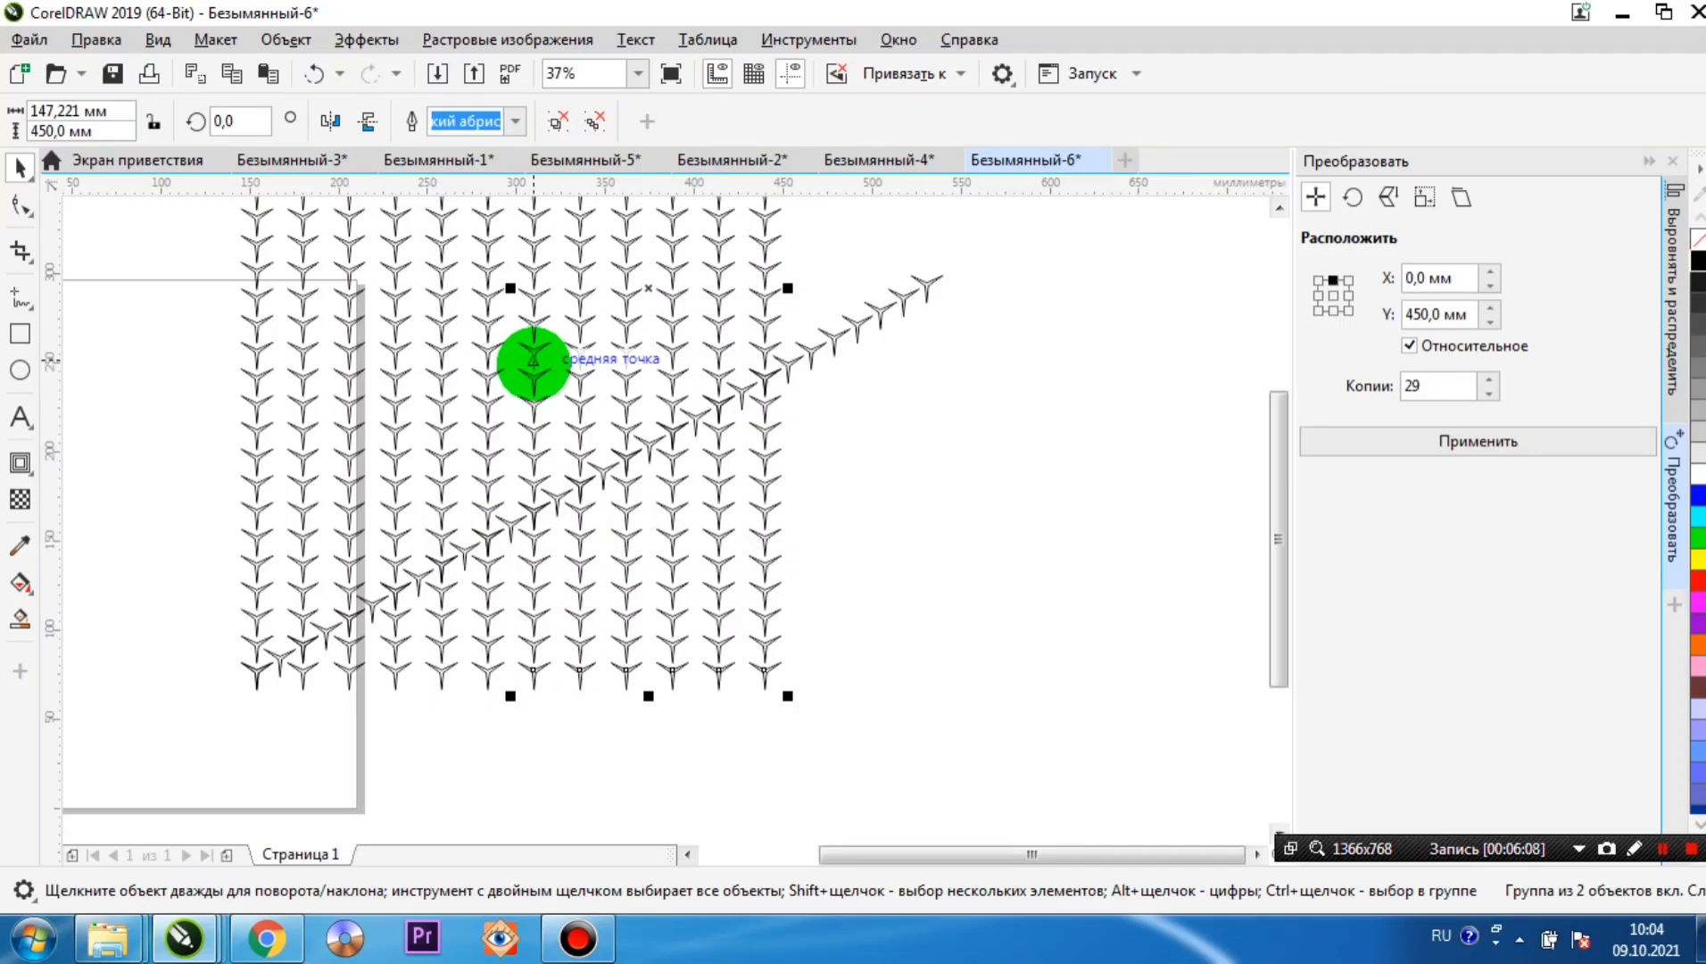
{"action": "left_click_drag", "start_coordinate": [534, 363], "coordinate": [810, 367]}
- Shift the last six-column group slightly left so its ray tip meets the matching tip of the diagonal row
{"action": "scroll", "coordinate": [810, 368], "scroll_direction": "up", "scroll_amount": 3}
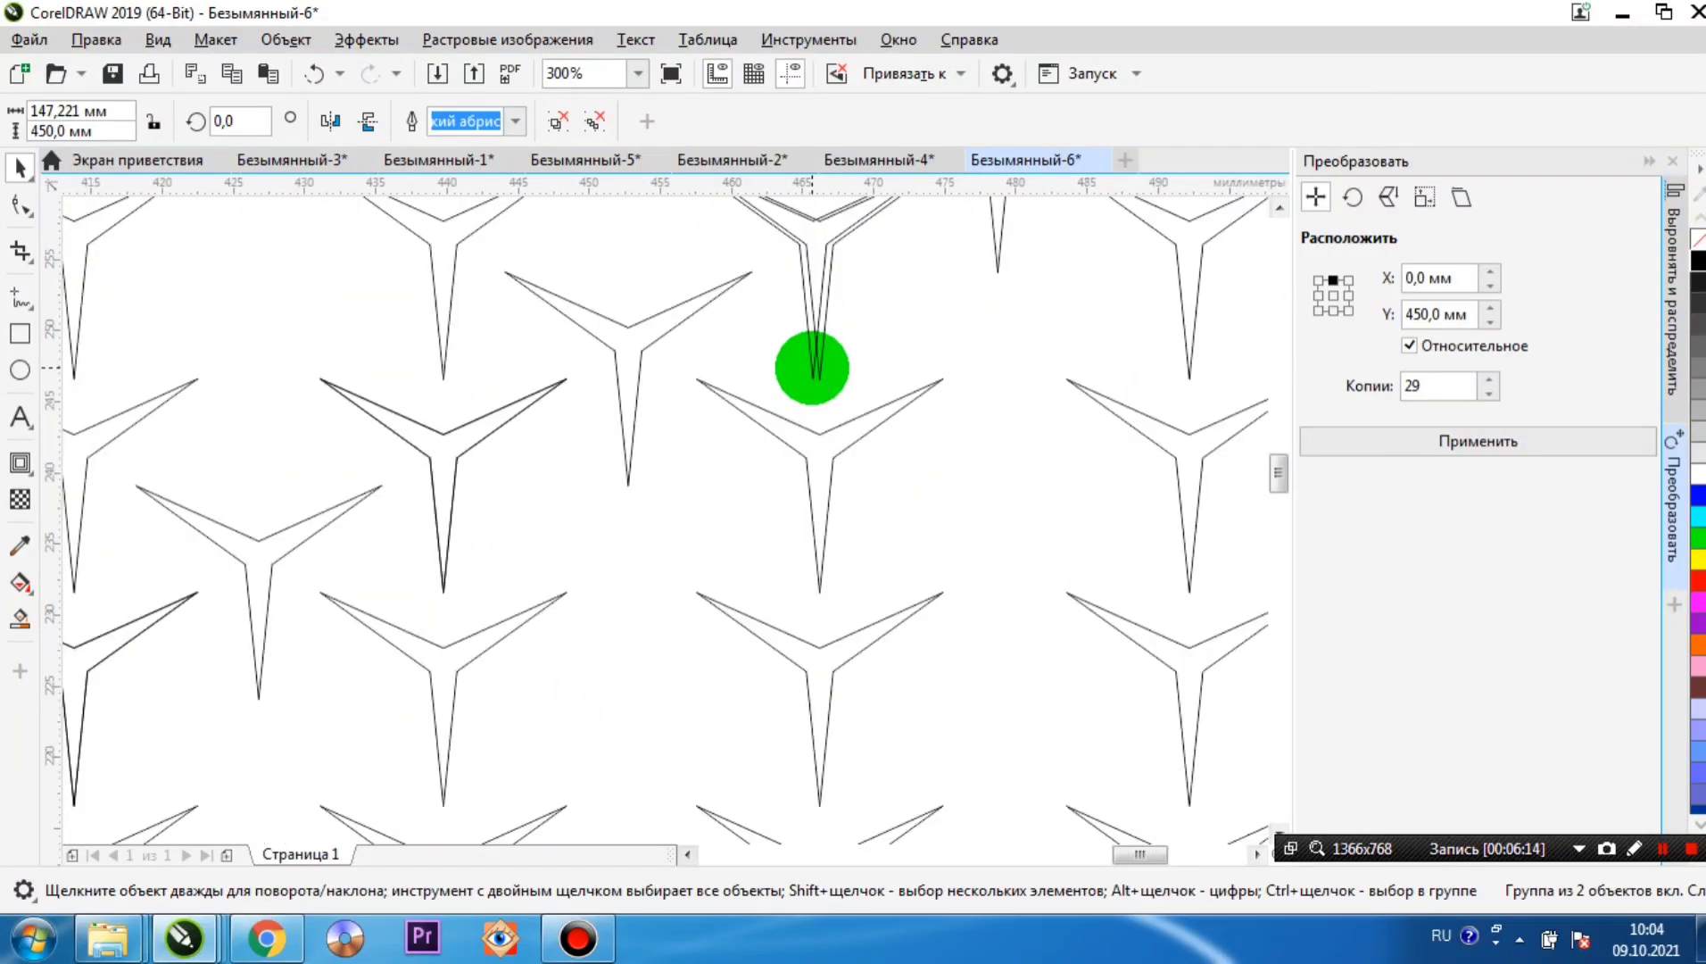
{"action": "scroll", "coordinate": [812, 368], "scroll_direction": "down", "scroll_amount": 1}
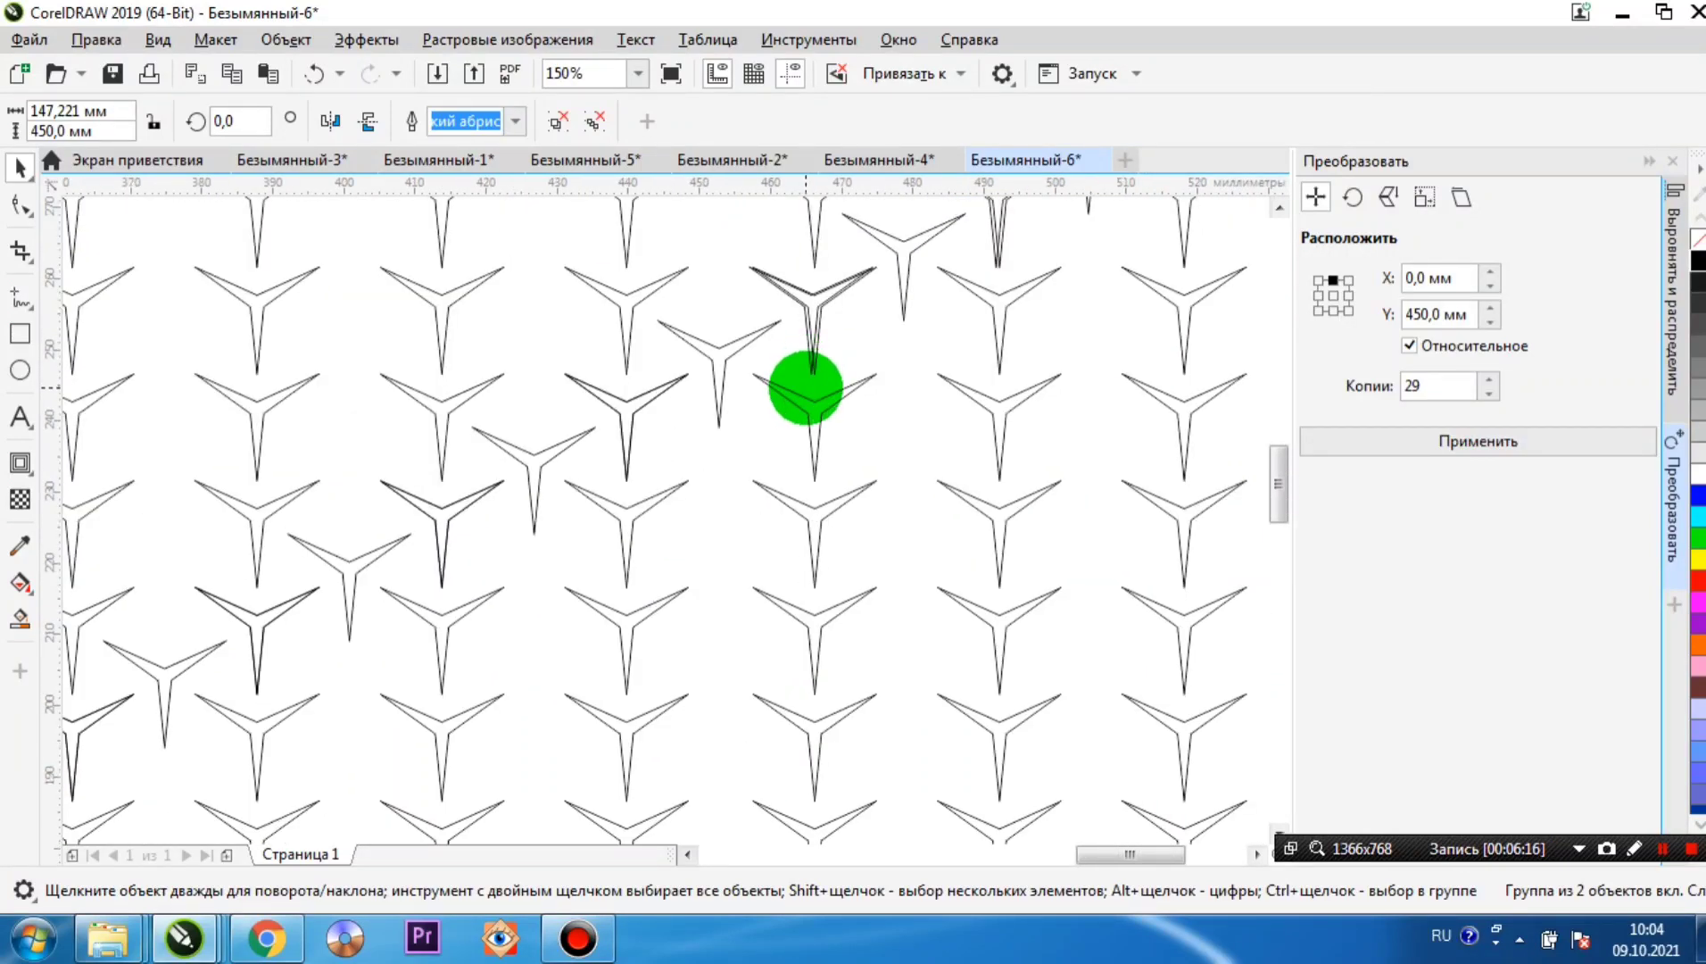
{"action": "scroll", "coordinate": [806, 388], "scroll_direction": "right", "scroll_amount": 1}
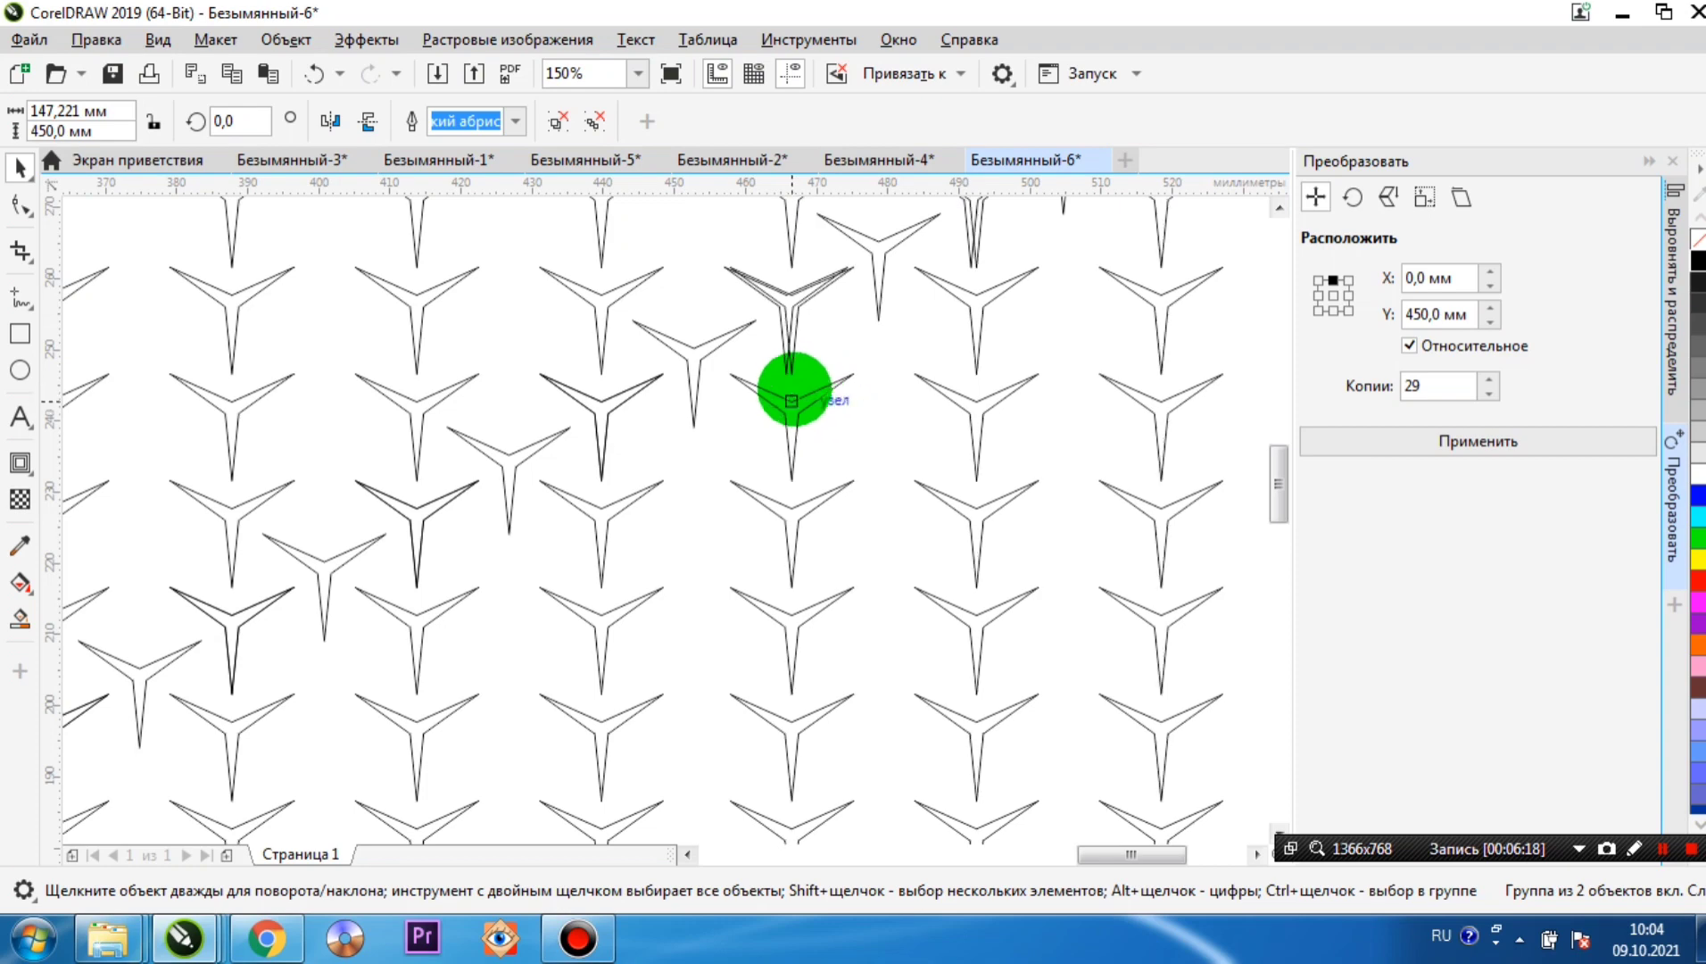
{"action": "scroll", "coordinate": [806, 385], "scroll_direction": "up", "scroll_amount": 4}
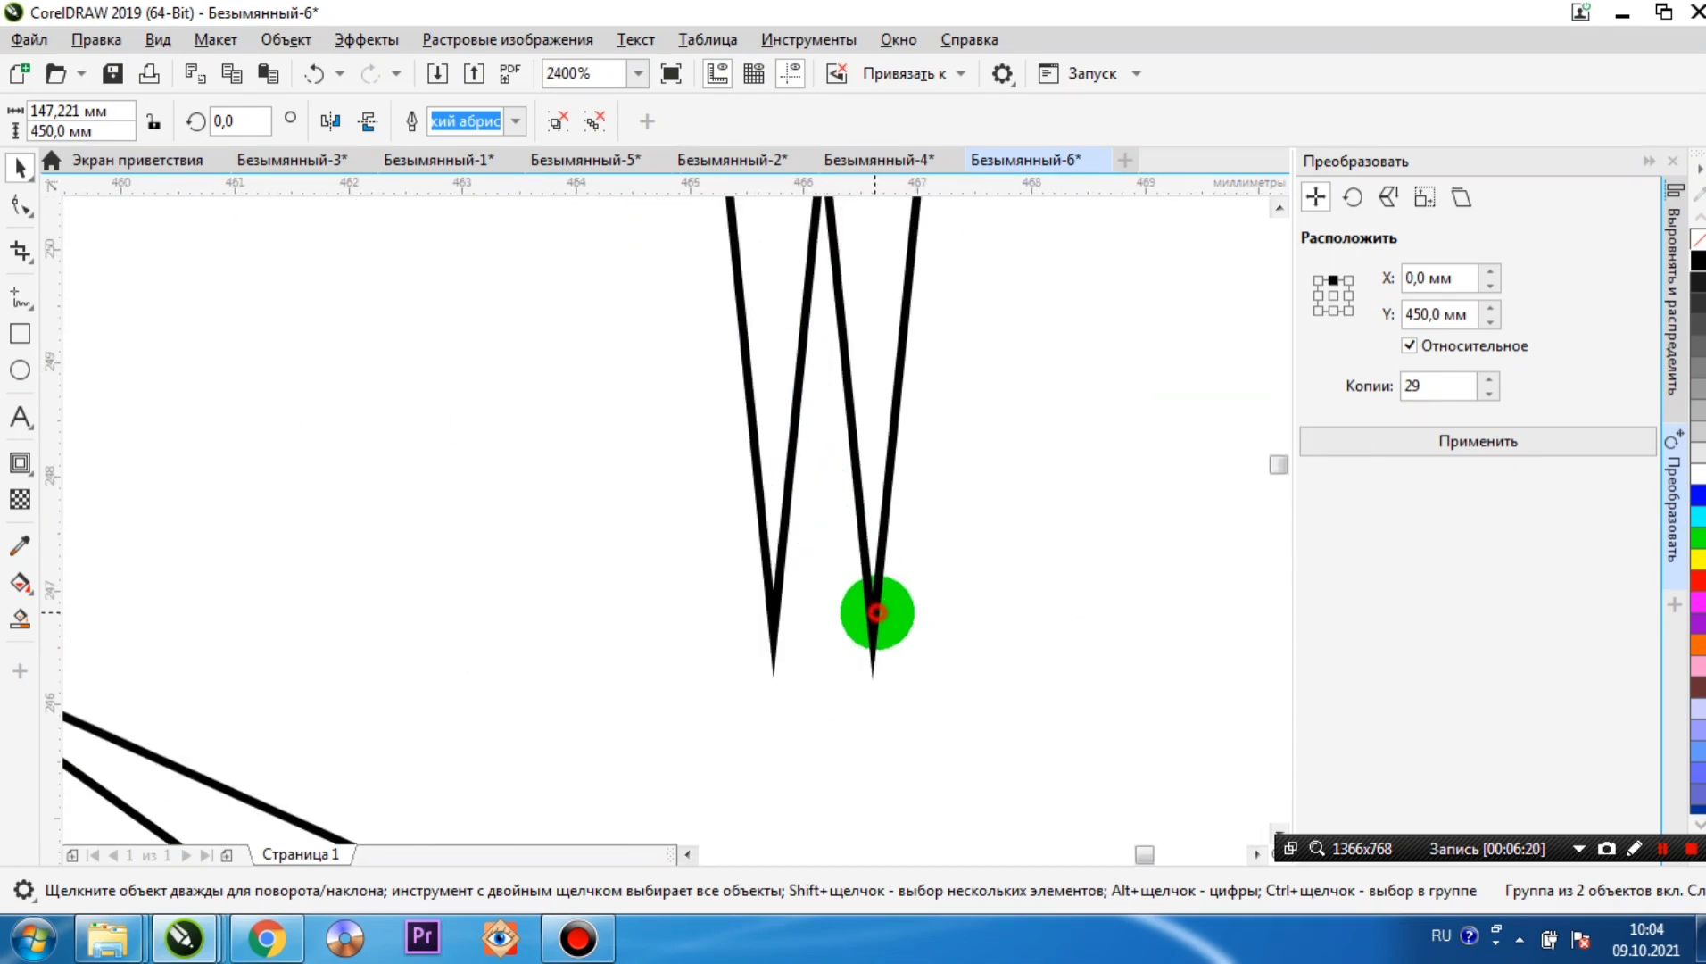
{"action": "left_click_drag", "start_coordinate": [877, 612], "coordinate": [774, 618]}
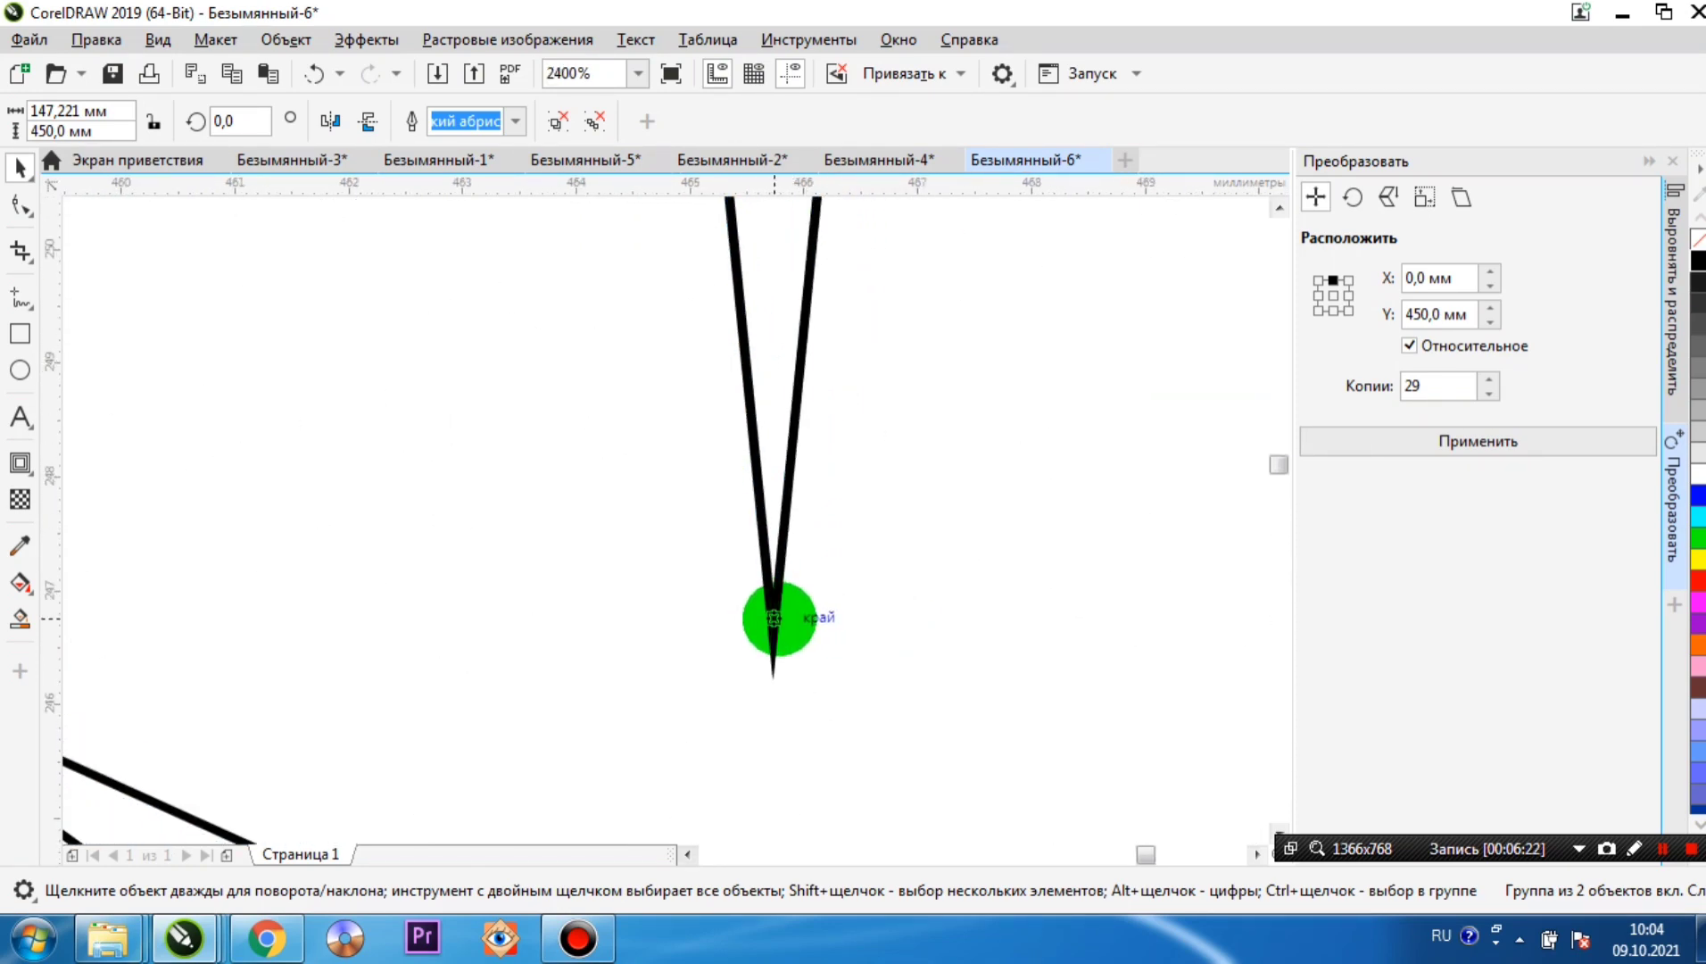
- Select the three six-column groups, leaving out the diagonal row, and combine them into one group
{"action": "scroll", "coordinate": [773, 618], "scroll_direction": "down", "scroll_amount": 5}
{"action": "scroll", "coordinate": [800, 500], "scroll_direction": "down", "scroll_amount": 2}
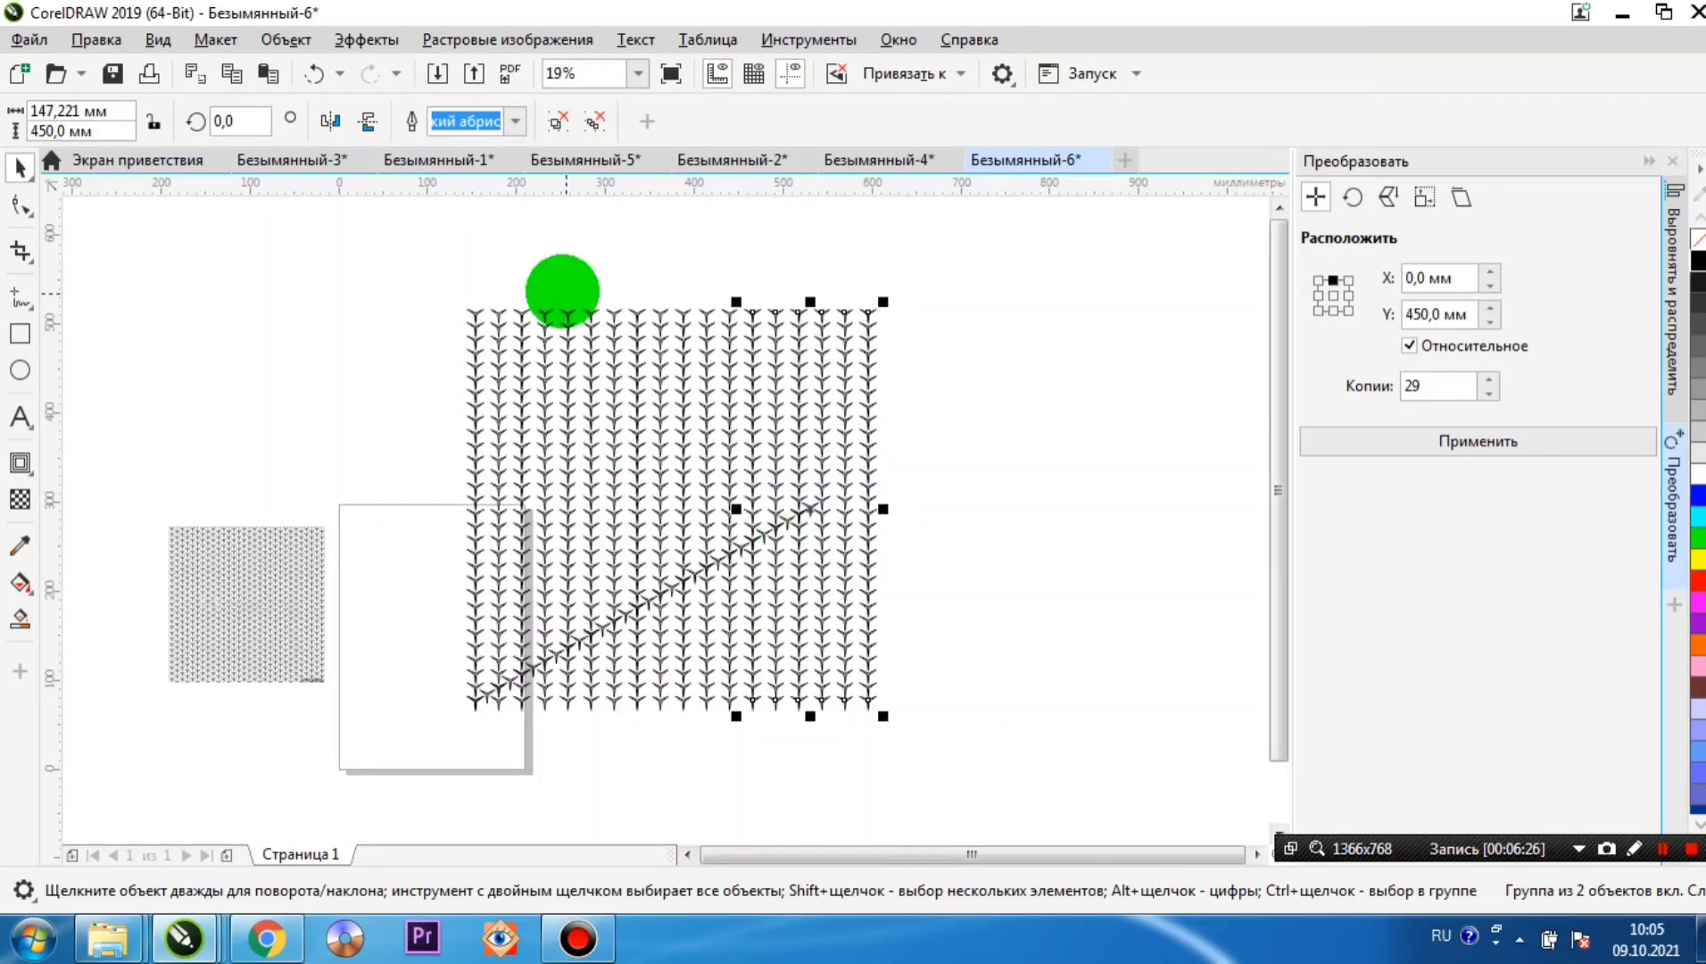
{"action": "scroll", "coordinate": [598, 316], "scroll_direction": "up", "scroll_amount": 2}
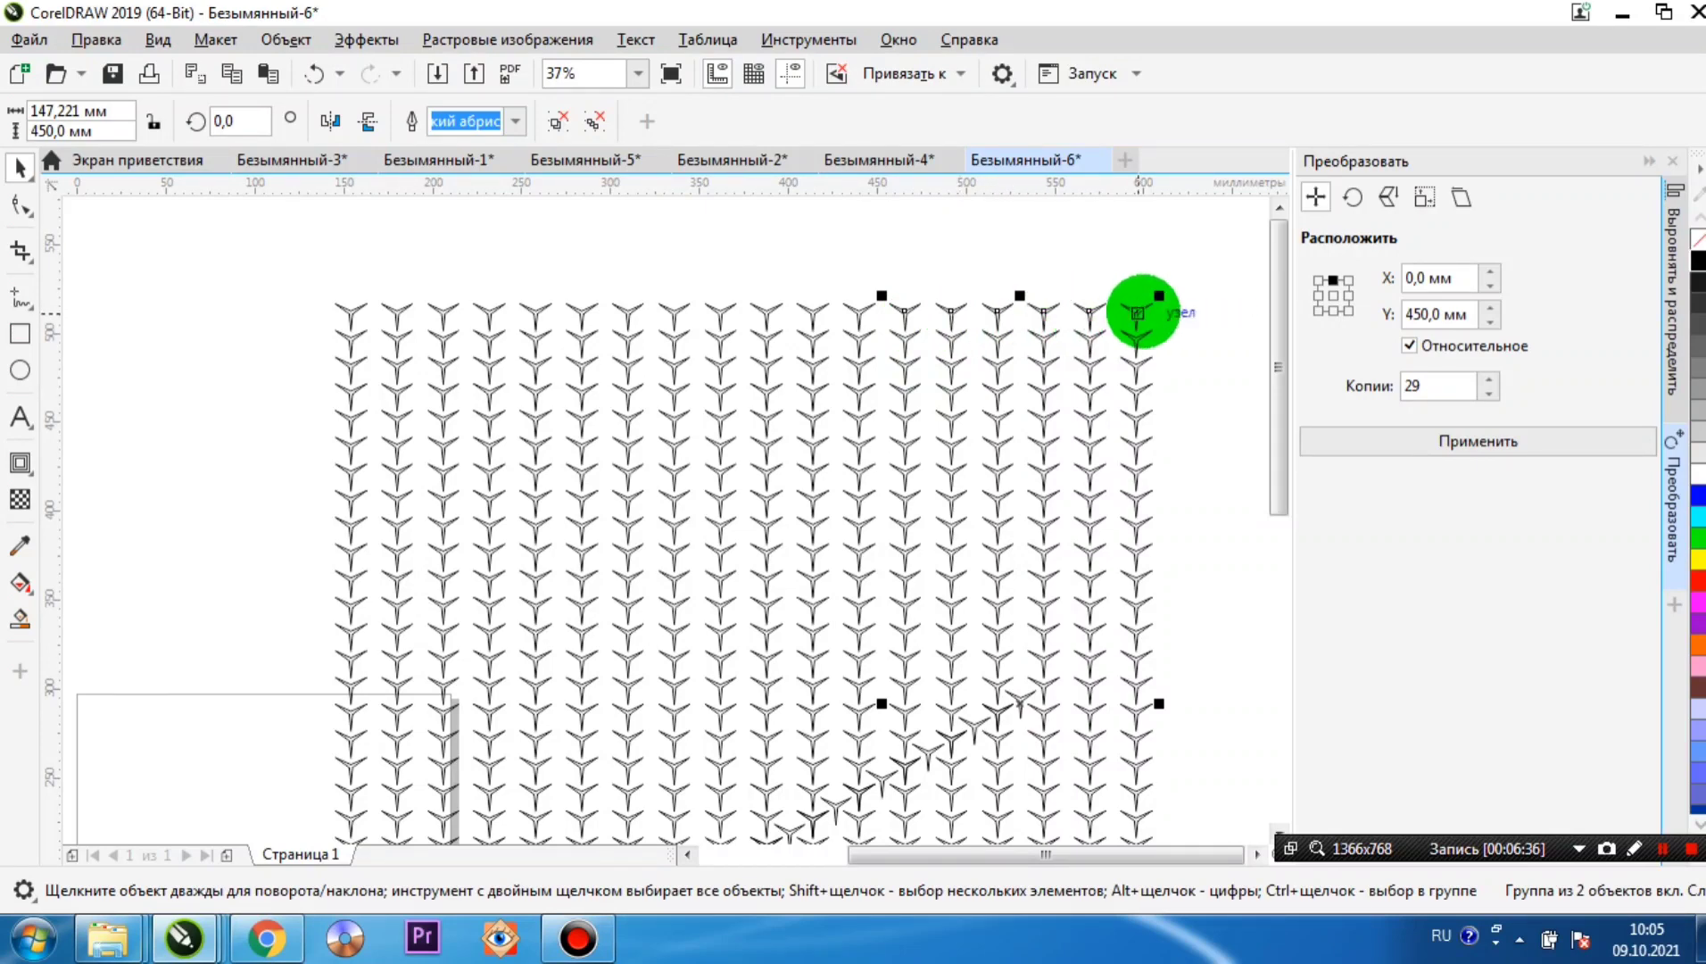
{"action": "scroll", "coordinate": [954, 230], "scroll_direction": "down", "scroll_amount": 4}
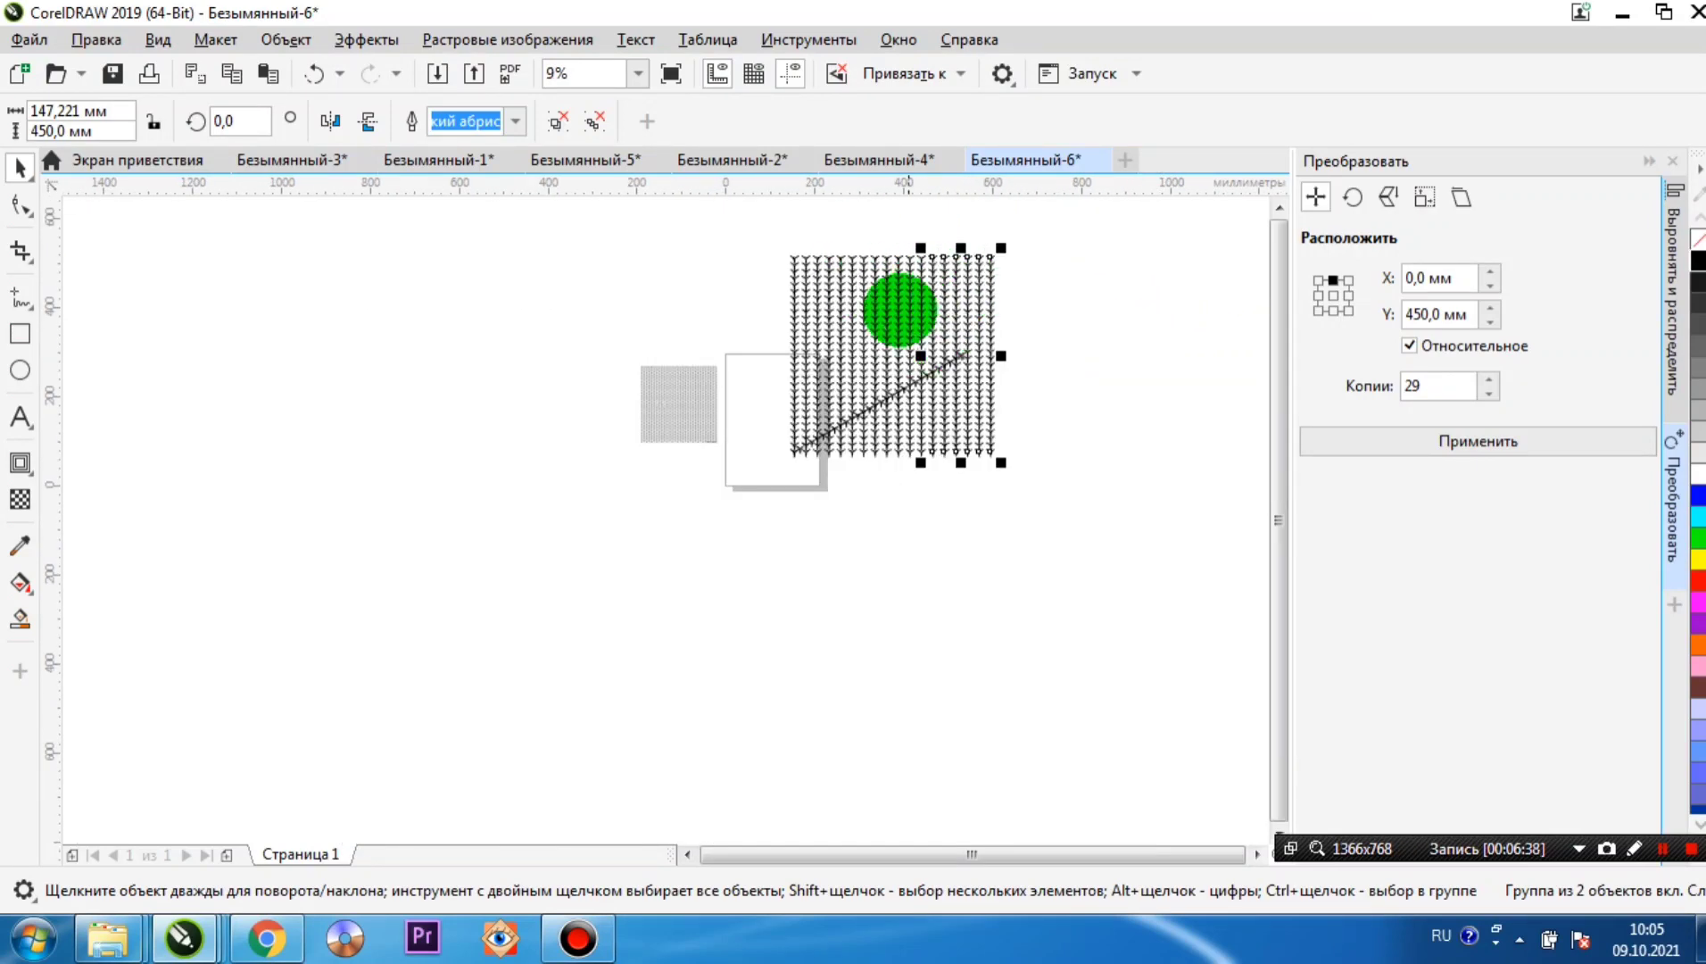
{"action": "scroll", "coordinate": [803, 361], "scroll_direction": "down", "scroll_amount": 2}
{"action": "scroll", "coordinate": [843, 334], "scroll_direction": "up", "scroll_amount": 3}
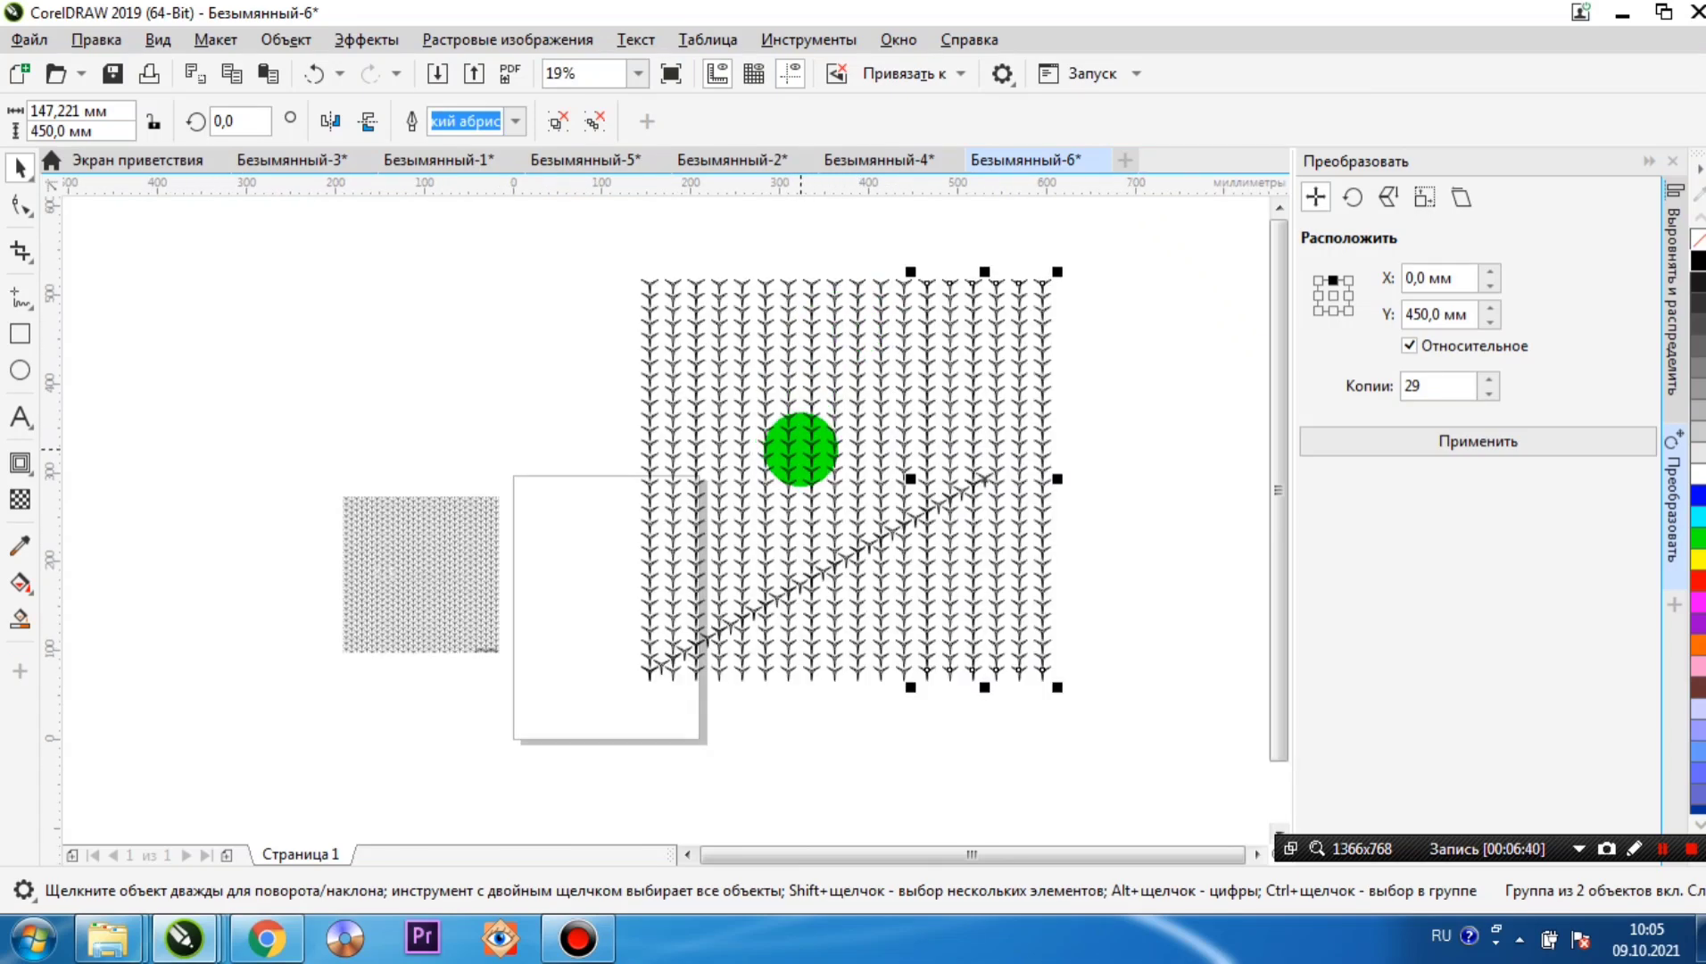
{"action": "left_click_drag", "start_coordinate": [577, 225], "coordinate": [1071, 719]}
{"action": "scroll", "coordinate": [678, 652], "scroll_direction": "up", "scroll_amount": 3}
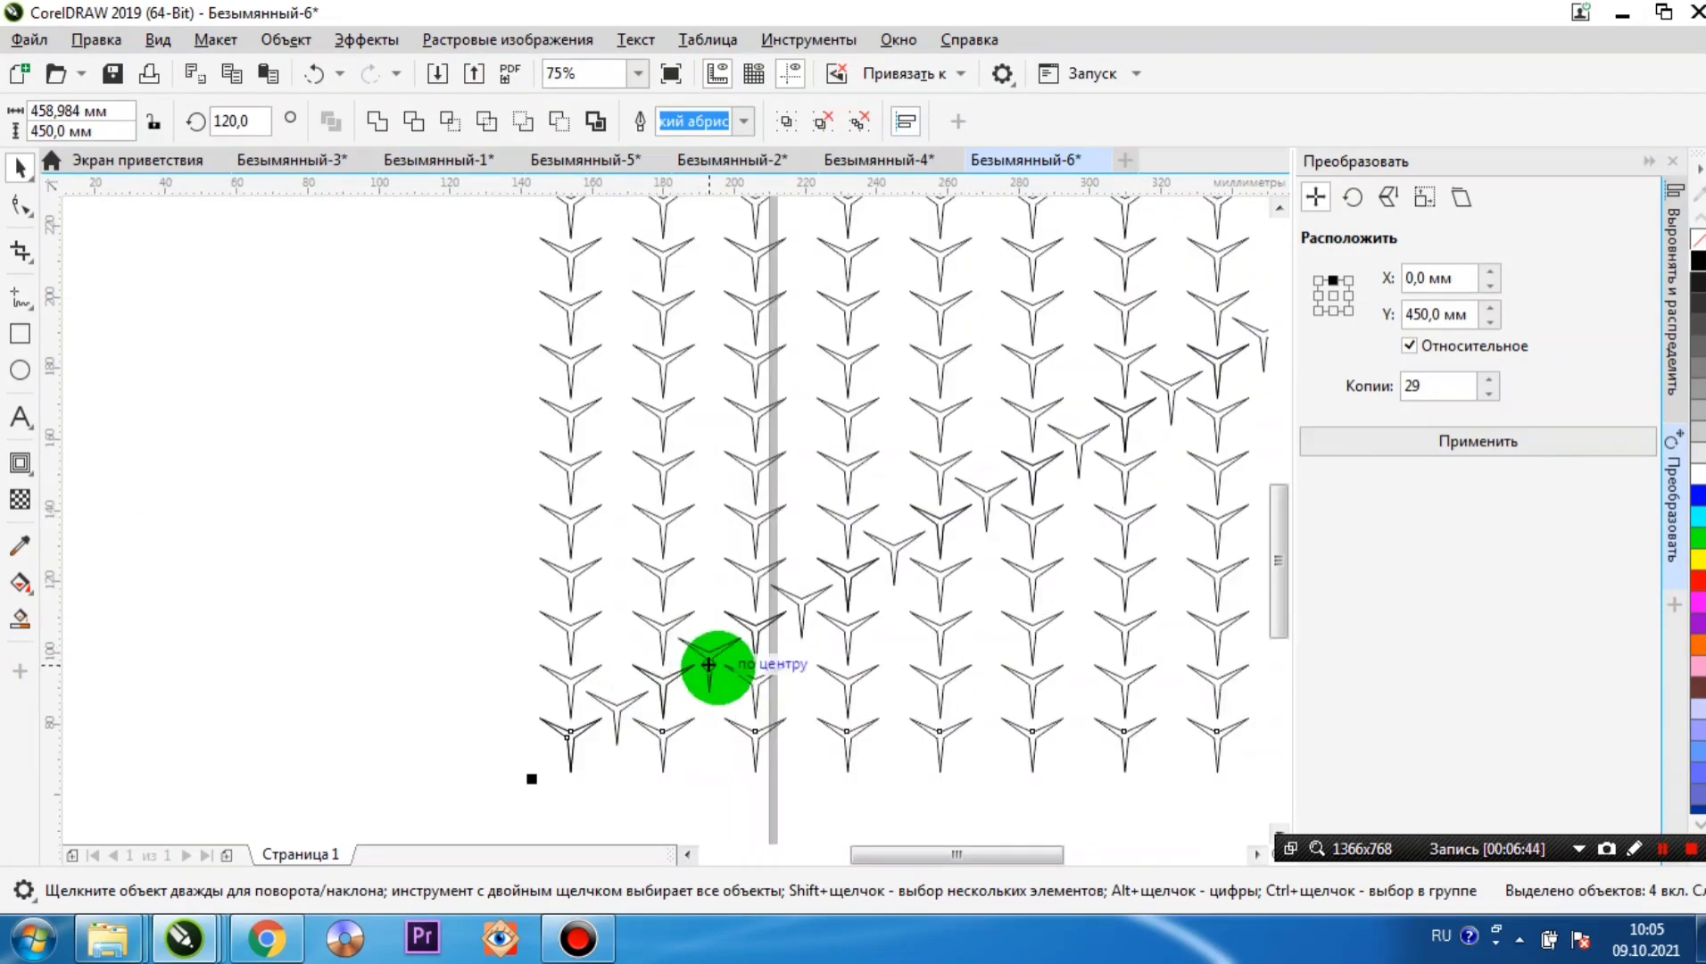
{"action": "scroll", "coordinate": [723, 665], "scroll_direction": "up", "scroll_amount": 2}
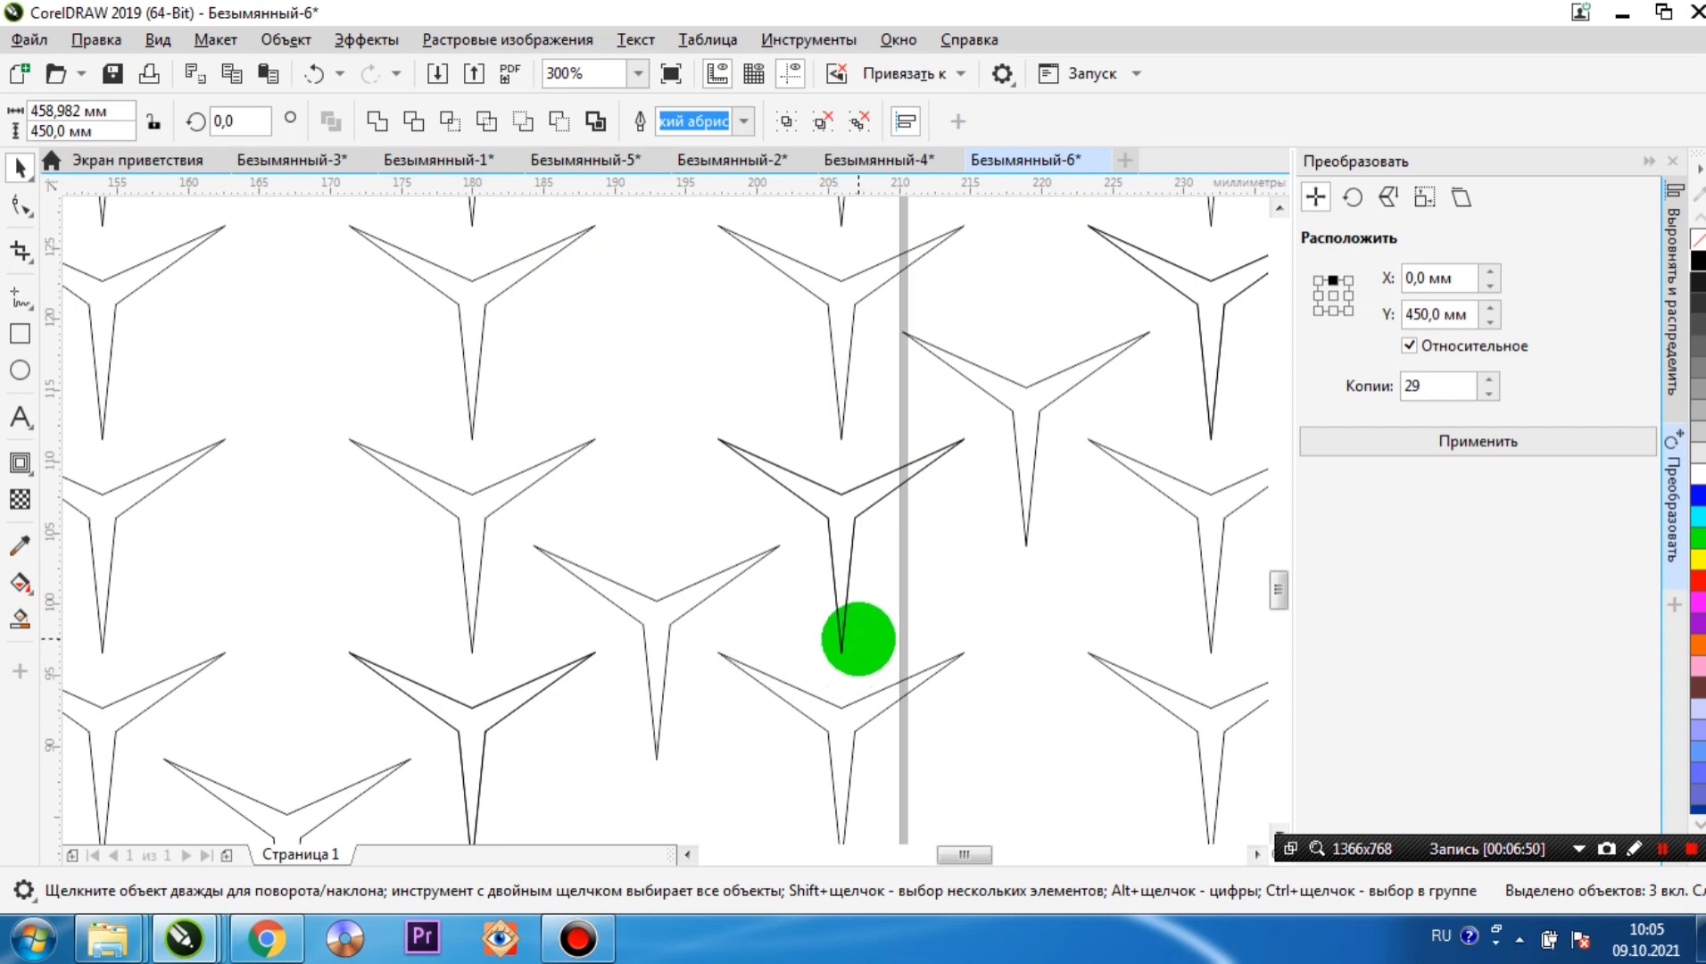
{"action": "right_click", "coordinate": [866, 696]}
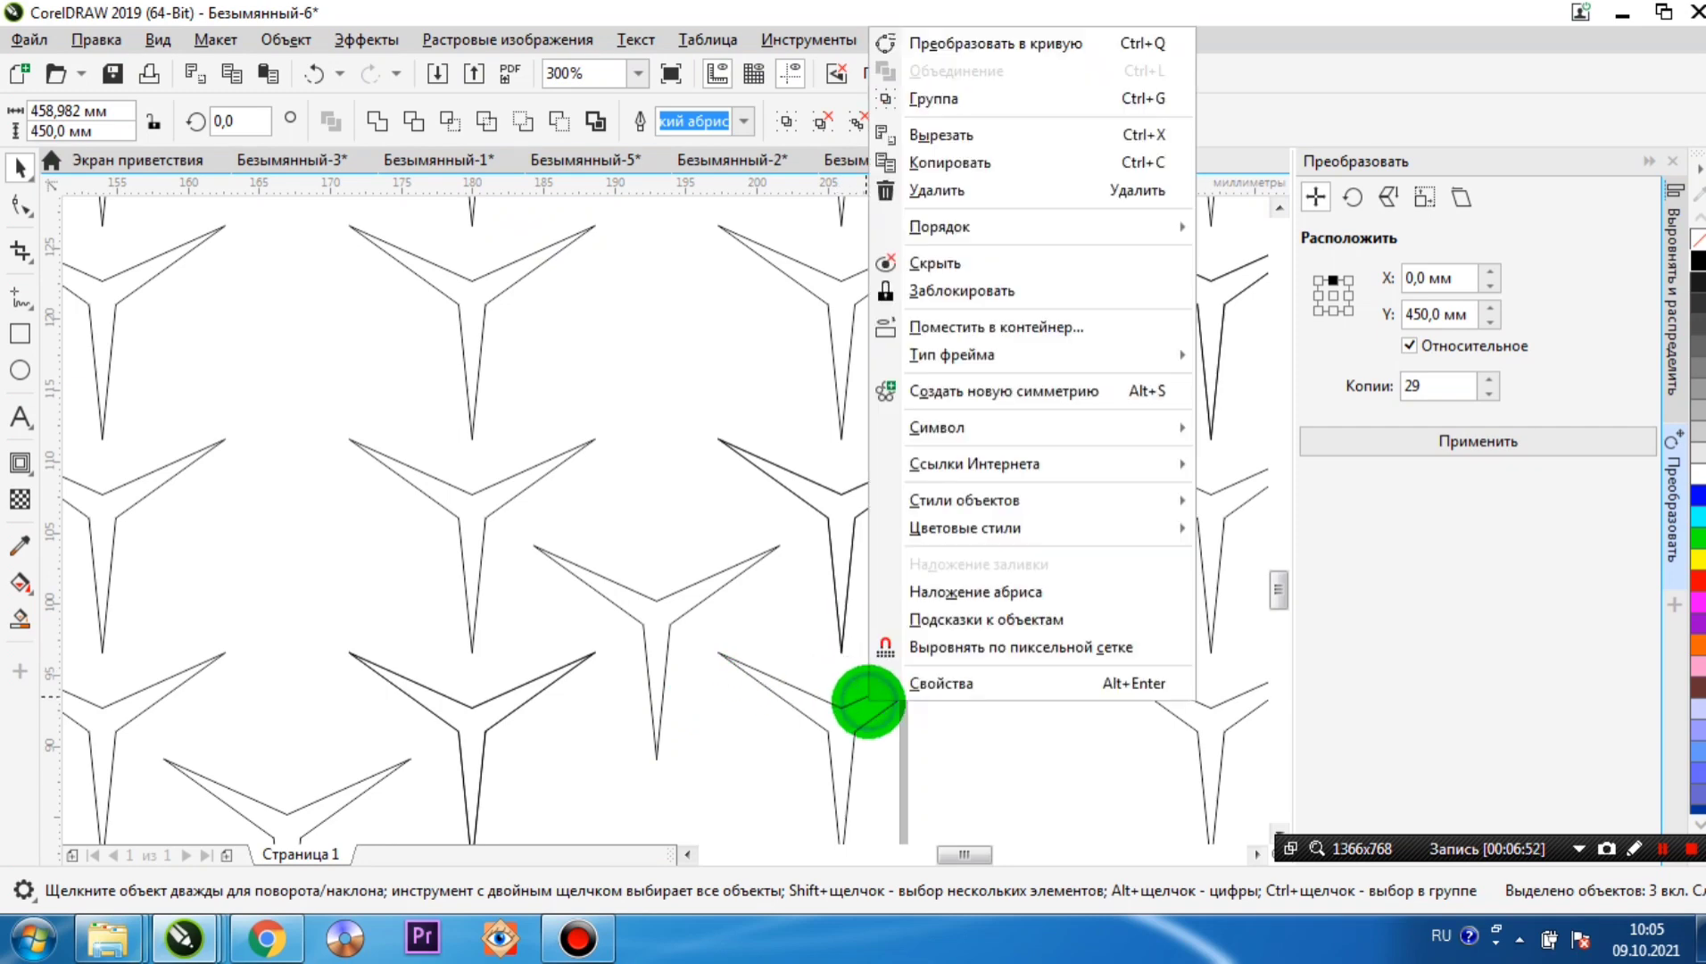
{"action": "left_click", "coordinate": [982, 98]}
- Copy the eighteen-column group up and to the left so its second column's lowest ray tip meets the tip of the diagonal row's second Y
{"action": "scroll", "coordinate": [765, 285], "scroll_direction": "down", "scroll_amount": 10}
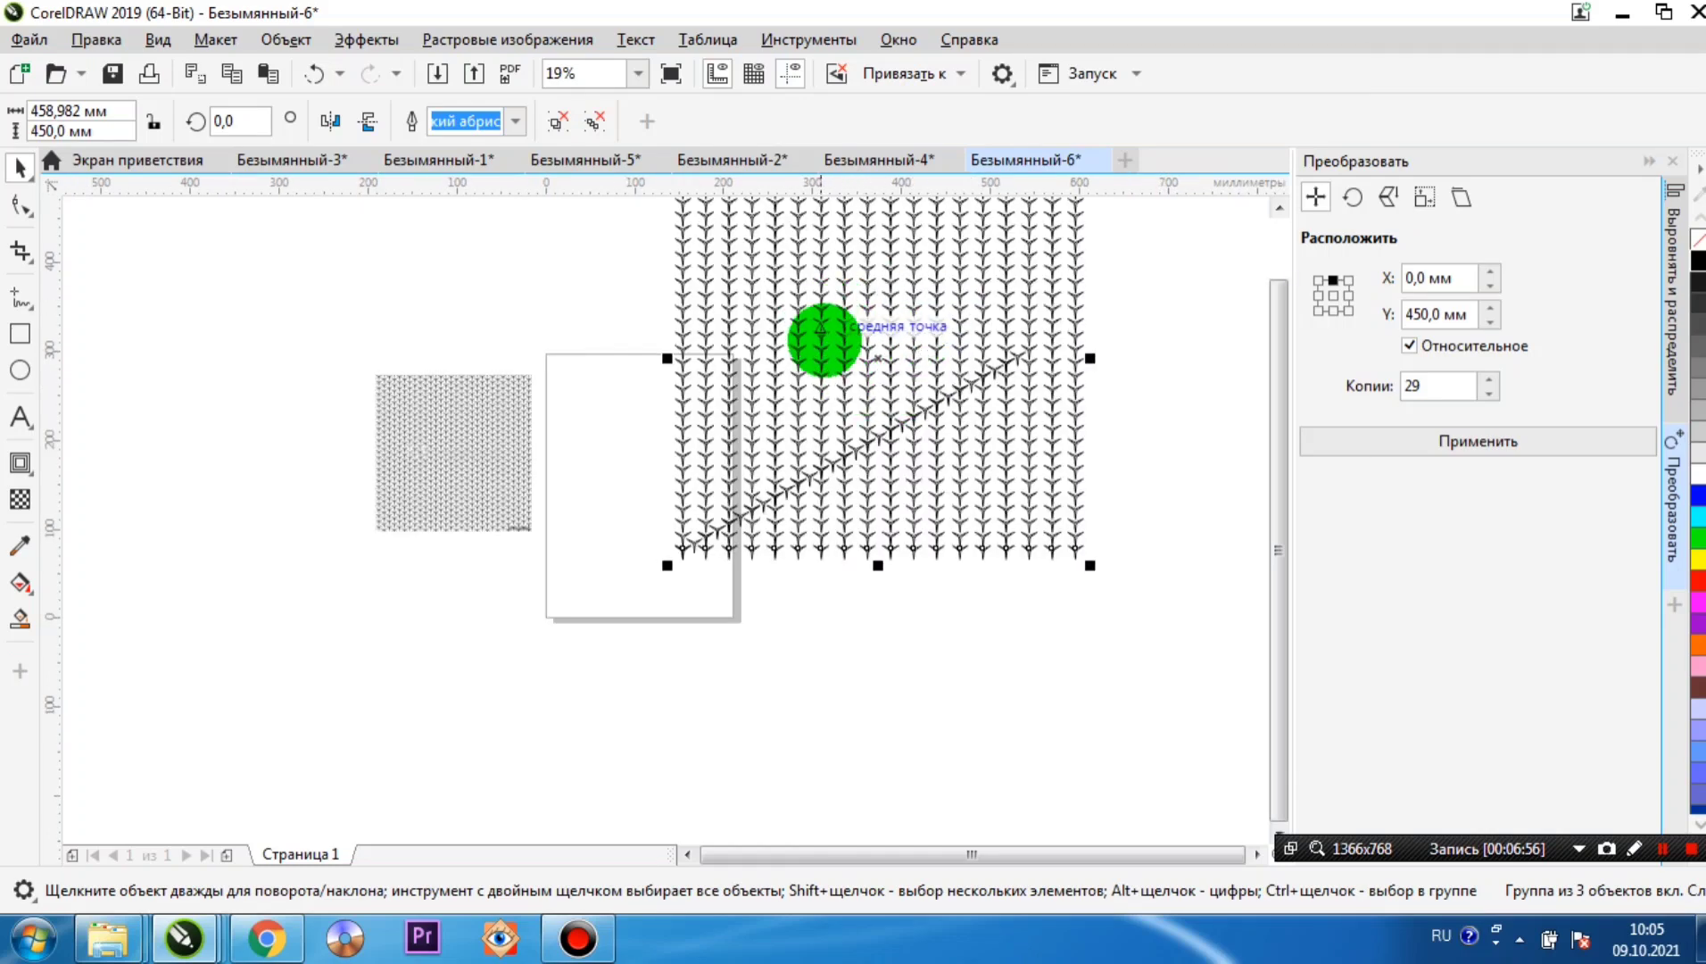
{"action": "scroll", "coordinate": [705, 531], "scroll_direction": "up", "scroll_amount": 2}
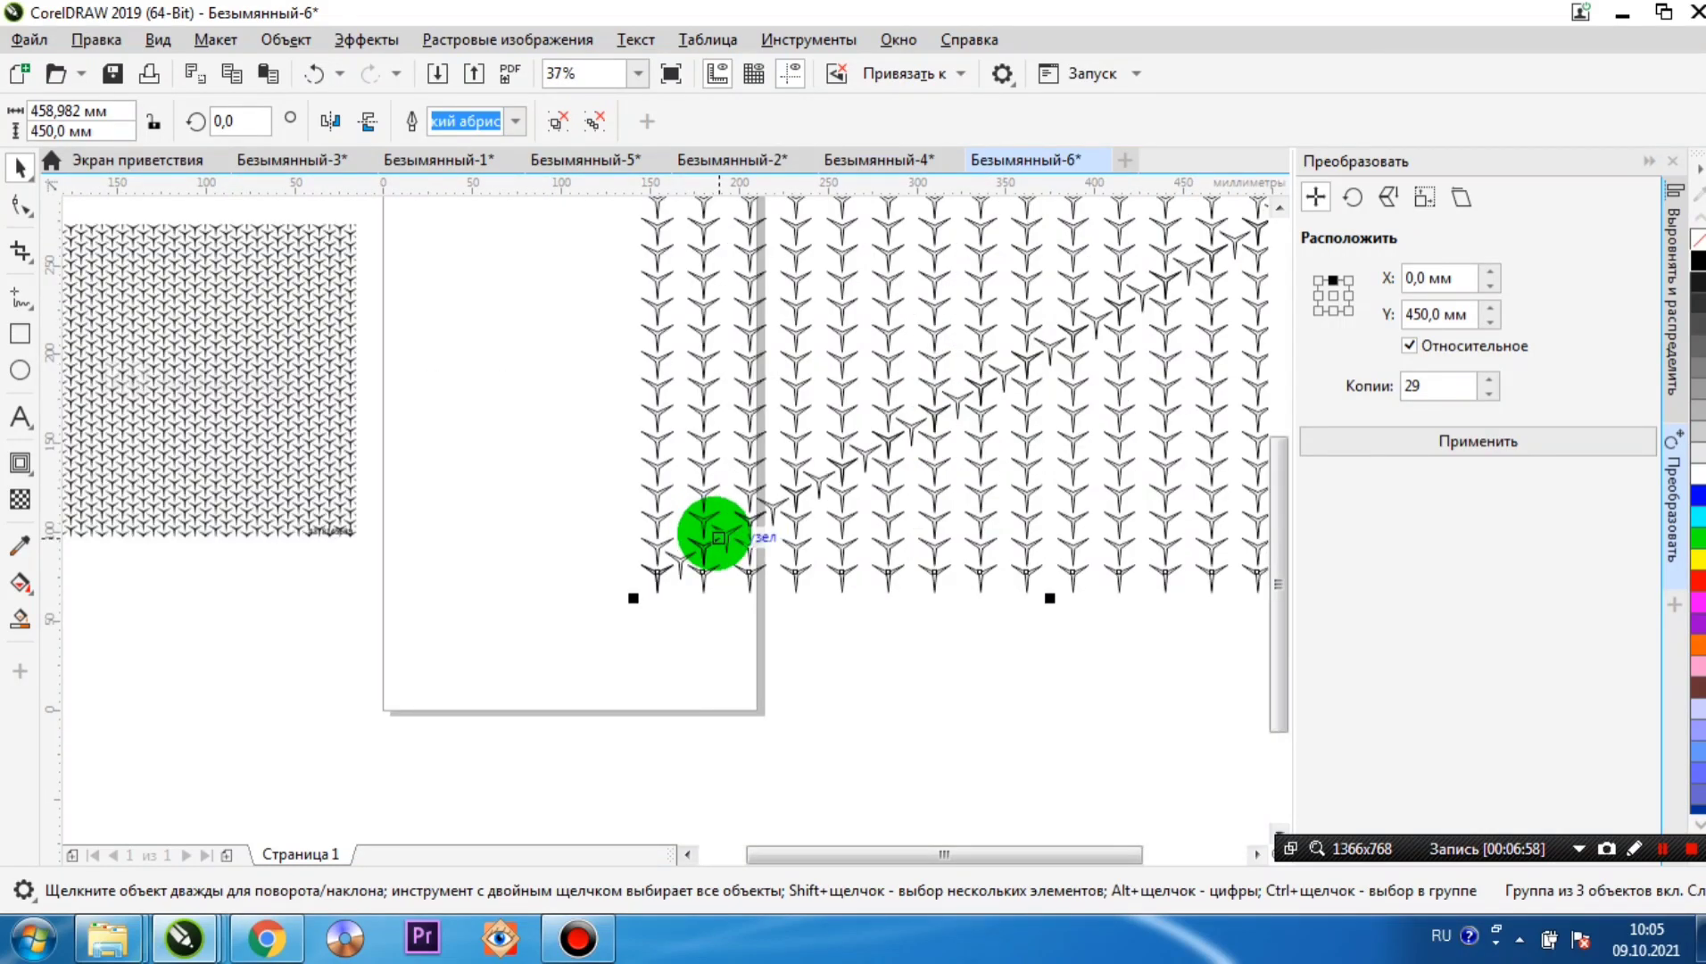
{"action": "scroll", "coordinate": [718, 538], "scroll_direction": "up", "scroll_amount": 2}
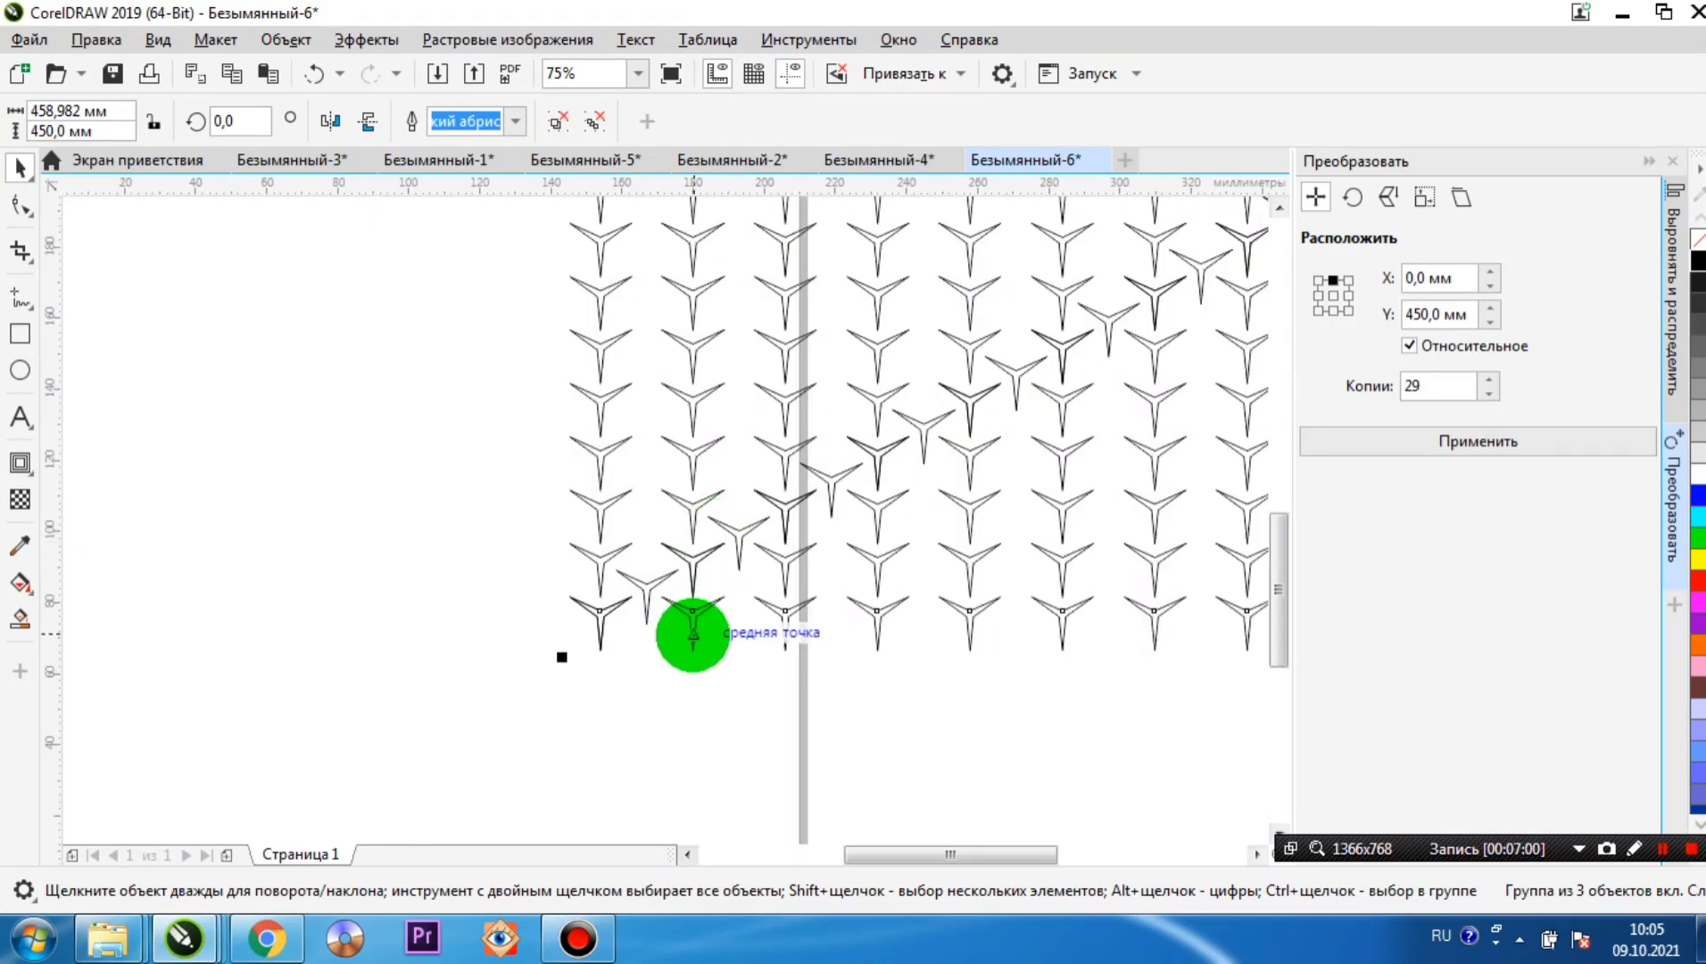
{"action": "scroll", "coordinate": [693, 647], "scroll_direction": "up", "scroll_amount": 4}
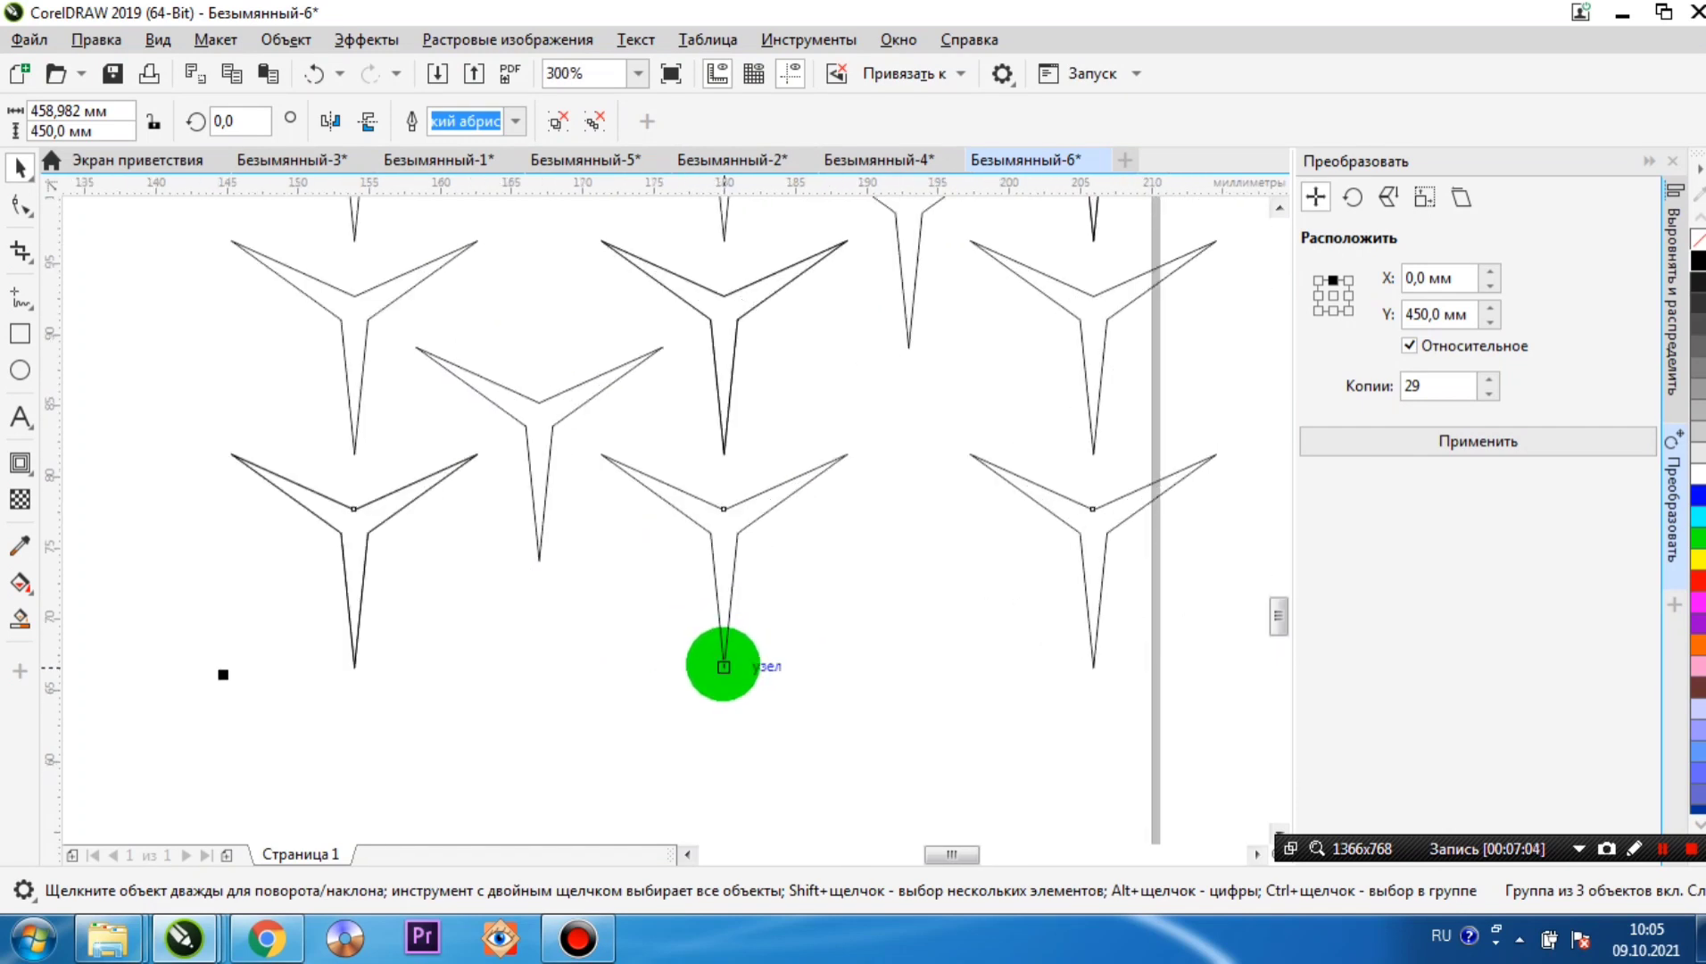
{"action": "left_click_drag", "start_coordinate": [724, 666], "coordinate": [538, 559]}
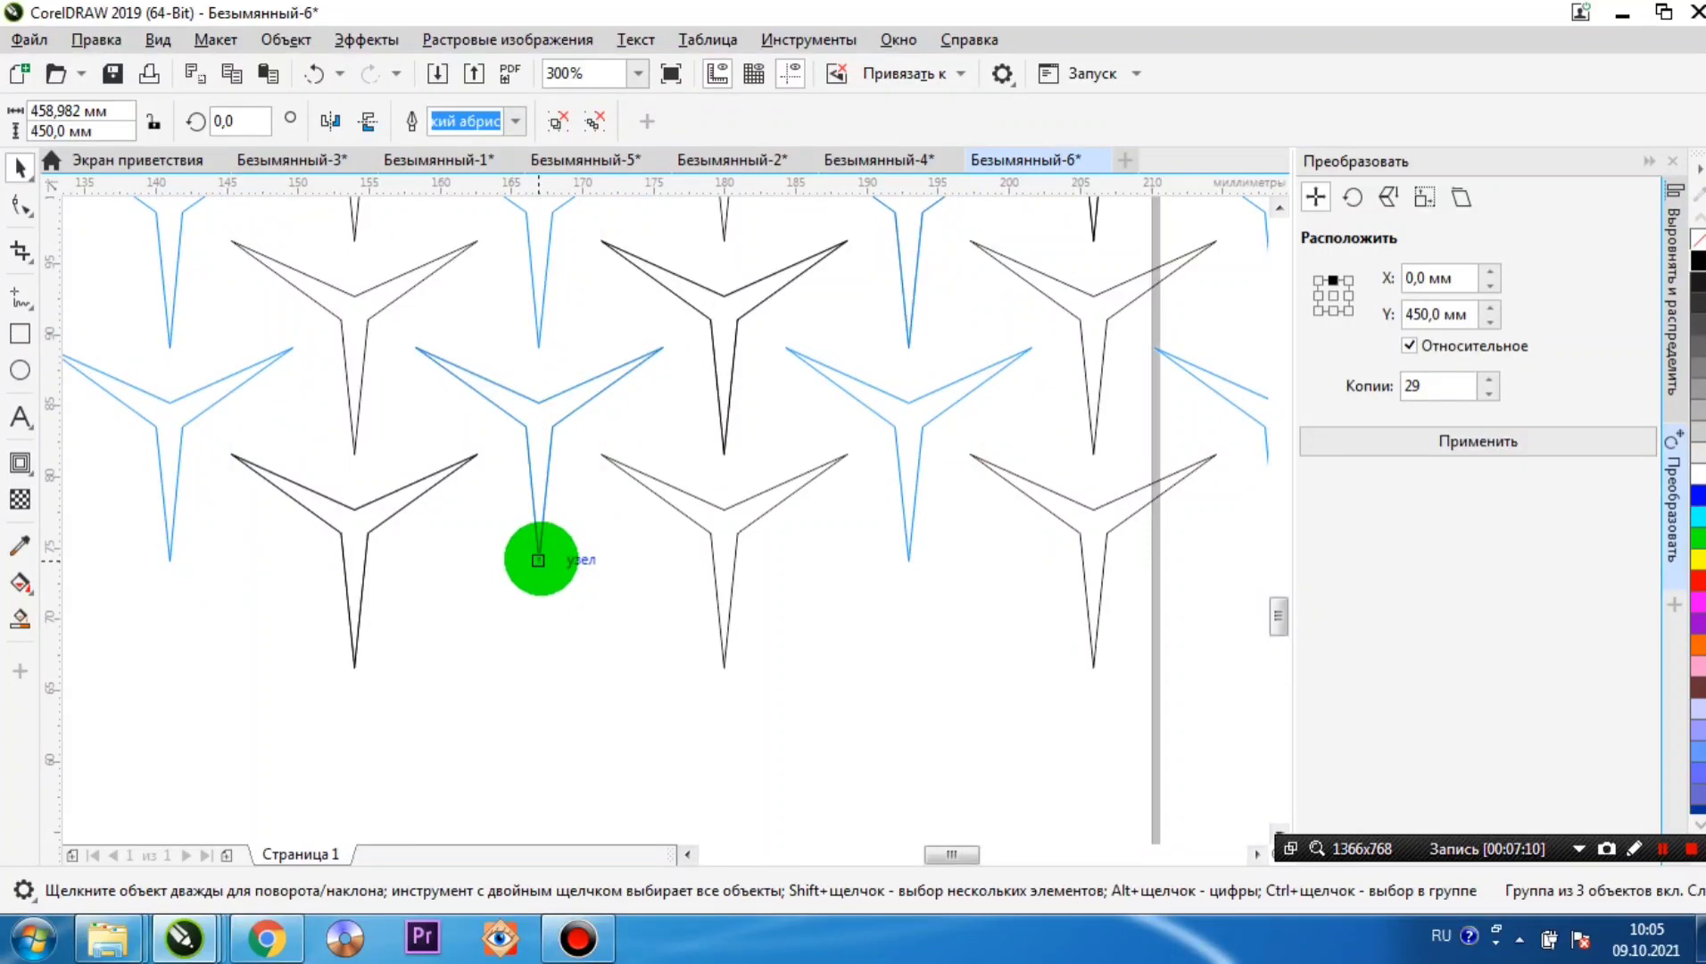
{"action": "left_click_drag", "start_coordinate": [541, 559], "coordinate": [539, 559]}
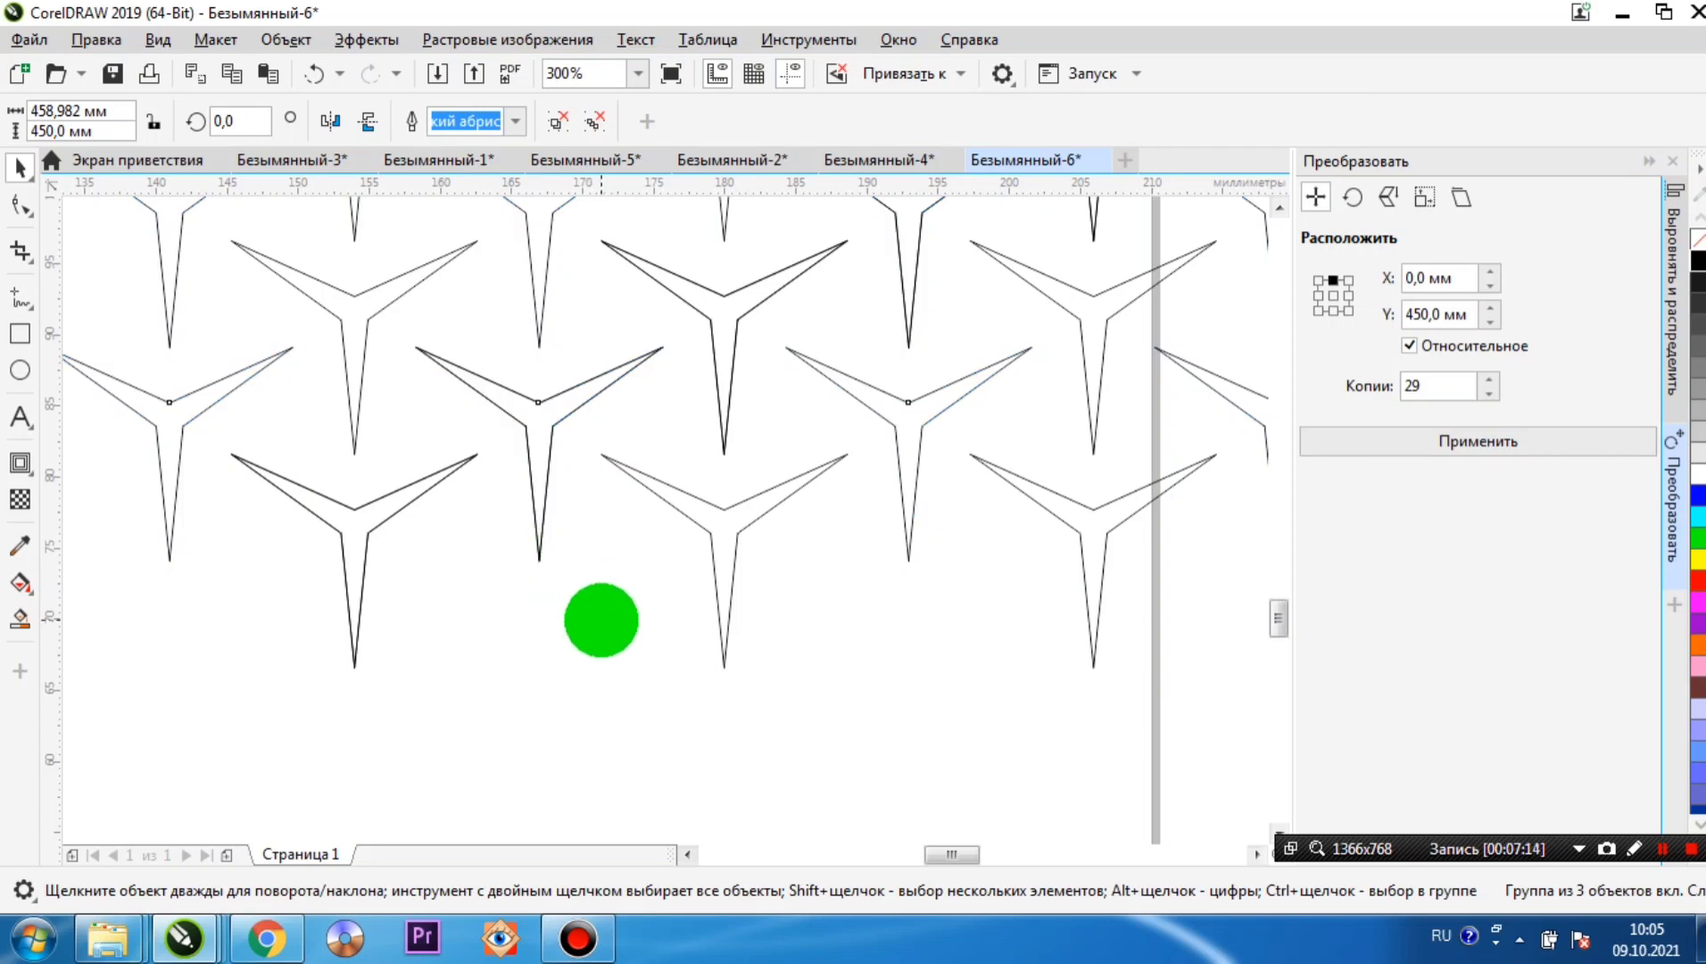
- Select both the original and the offset eighteen-column groups and combine them into one pattern group
{"action": "scroll", "coordinate": [601, 619], "scroll_direction": "down", "scroll_amount": 2}
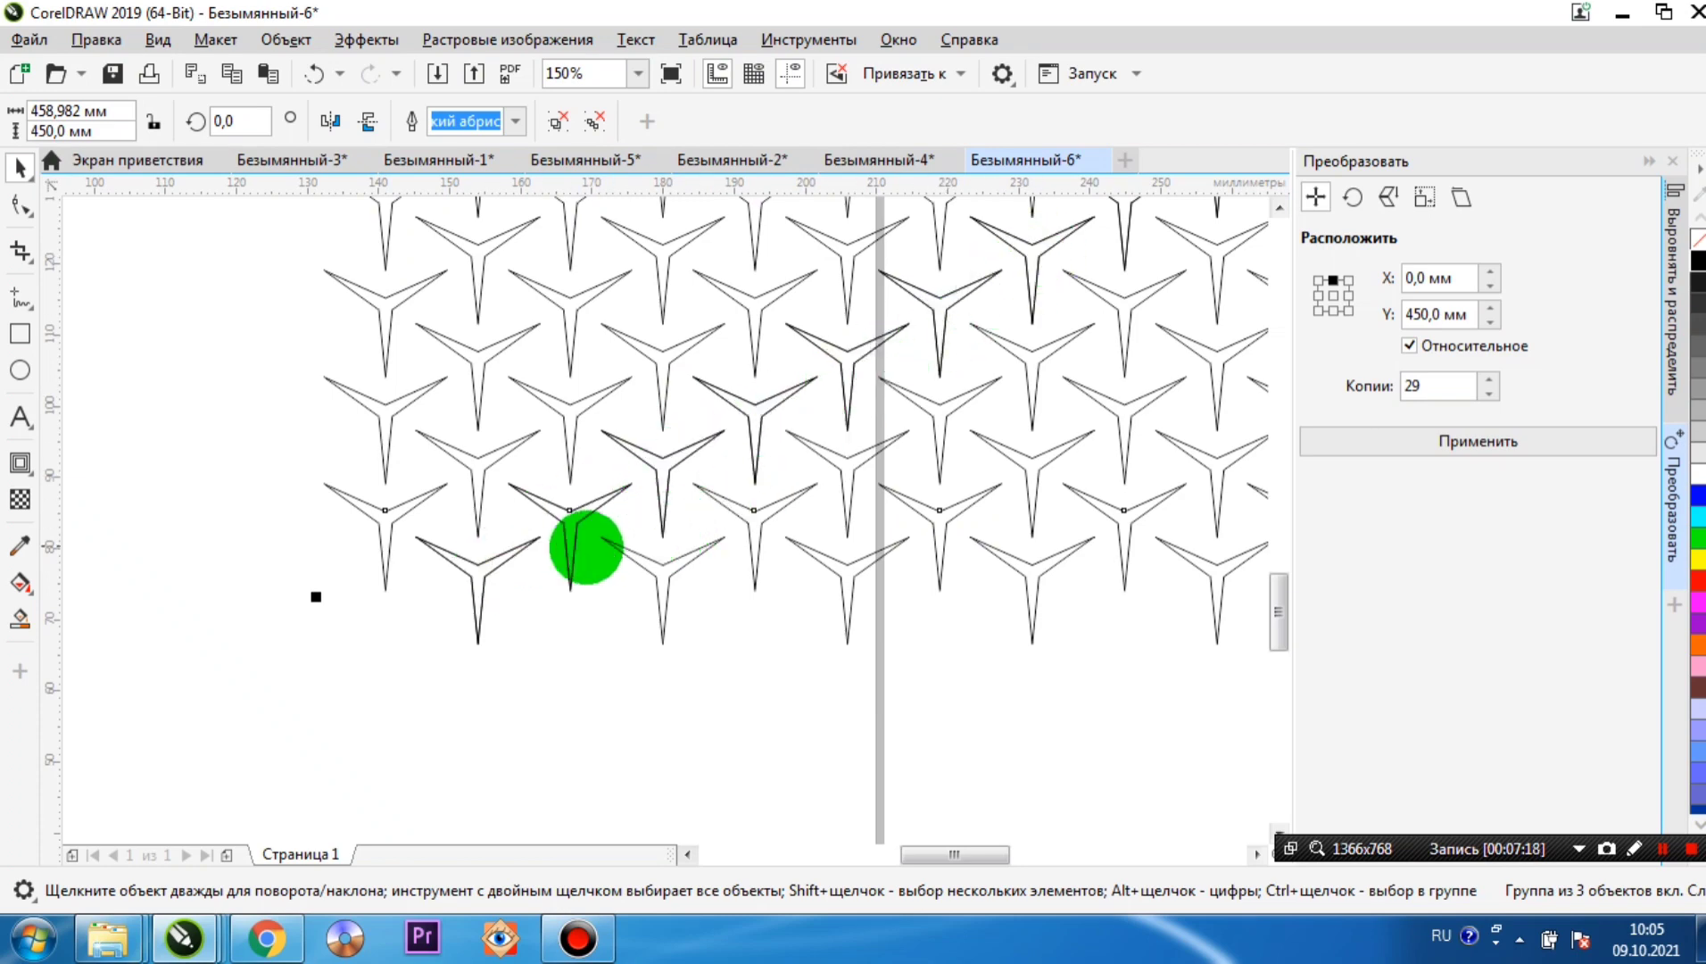
{"action": "scroll", "coordinate": [636, 494], "scroll_direction": "down", "scroll_amount": 2}
{"action": "scroll", "coordinate": [632, 464], "scroll_direction": "down", "scroll_amount": 5}
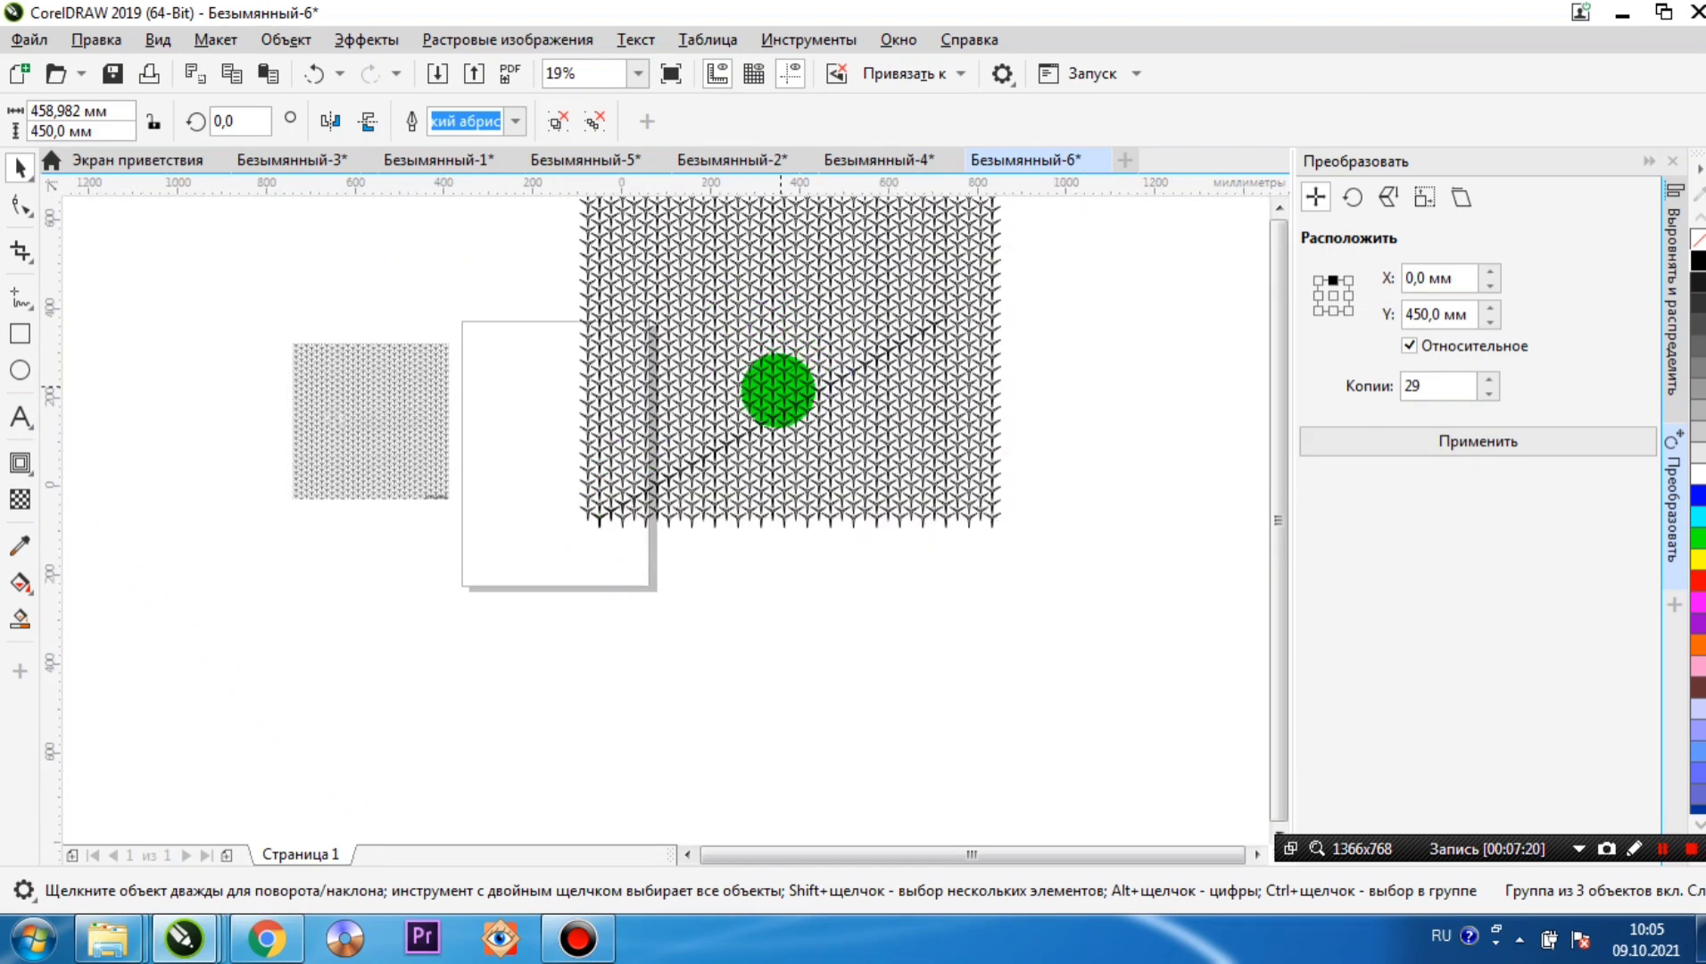
{"action": "scroll", "coordinate": [767, 339], "scroll_direction": "down", "scroll_amount": 2}
{"action": "scroll", "coordinate": [678, 433], "scroll_direction": "up", "scroll_amount": 5}
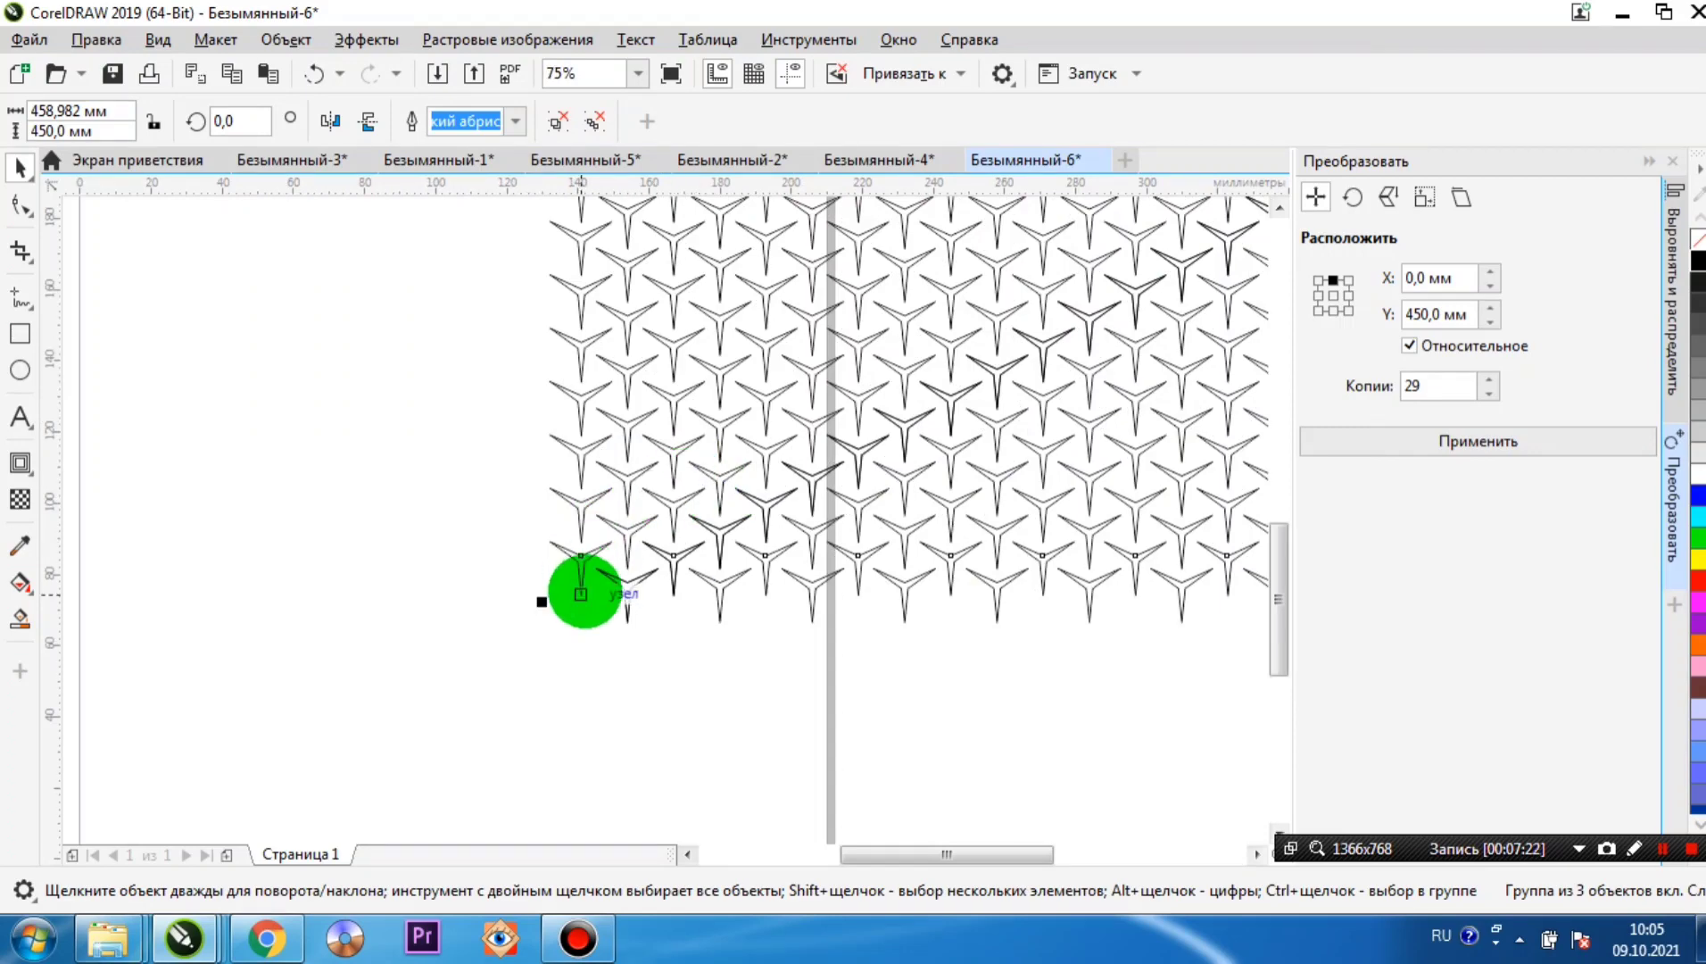
{"action": "scroll", "coordinate": [604, 572], "scroll_direction": "up", "scroll_amount": 3}
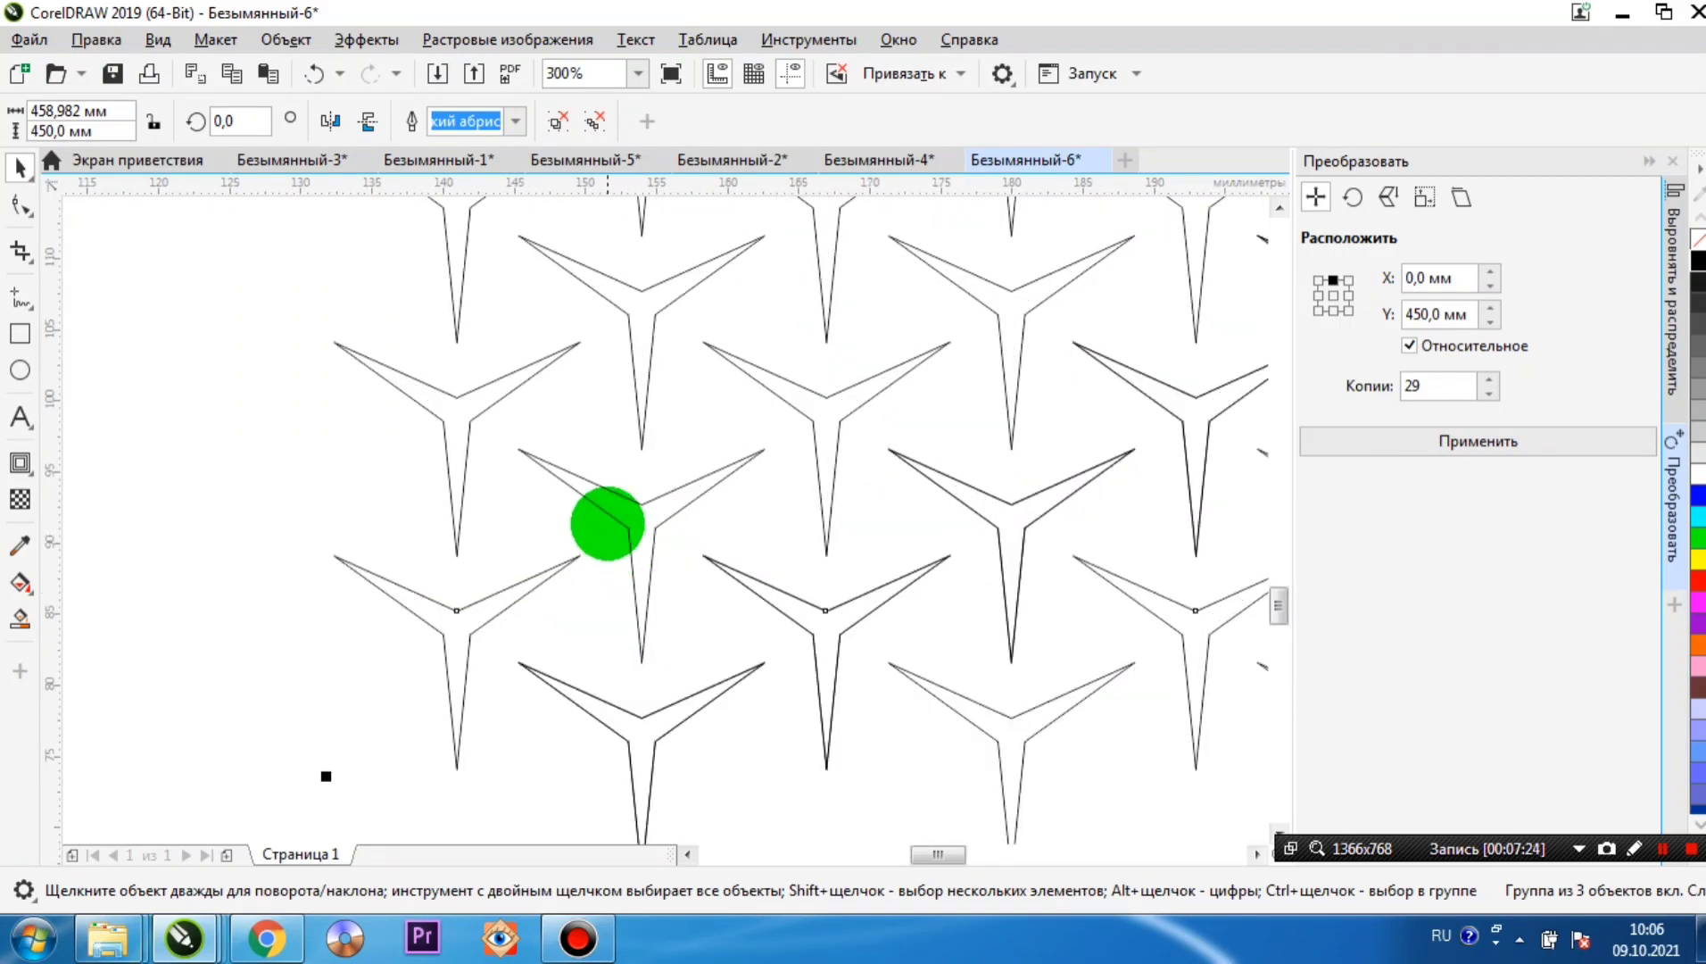
{"action": "left_click", "coordinate": [609, 515], "text": "shift"}
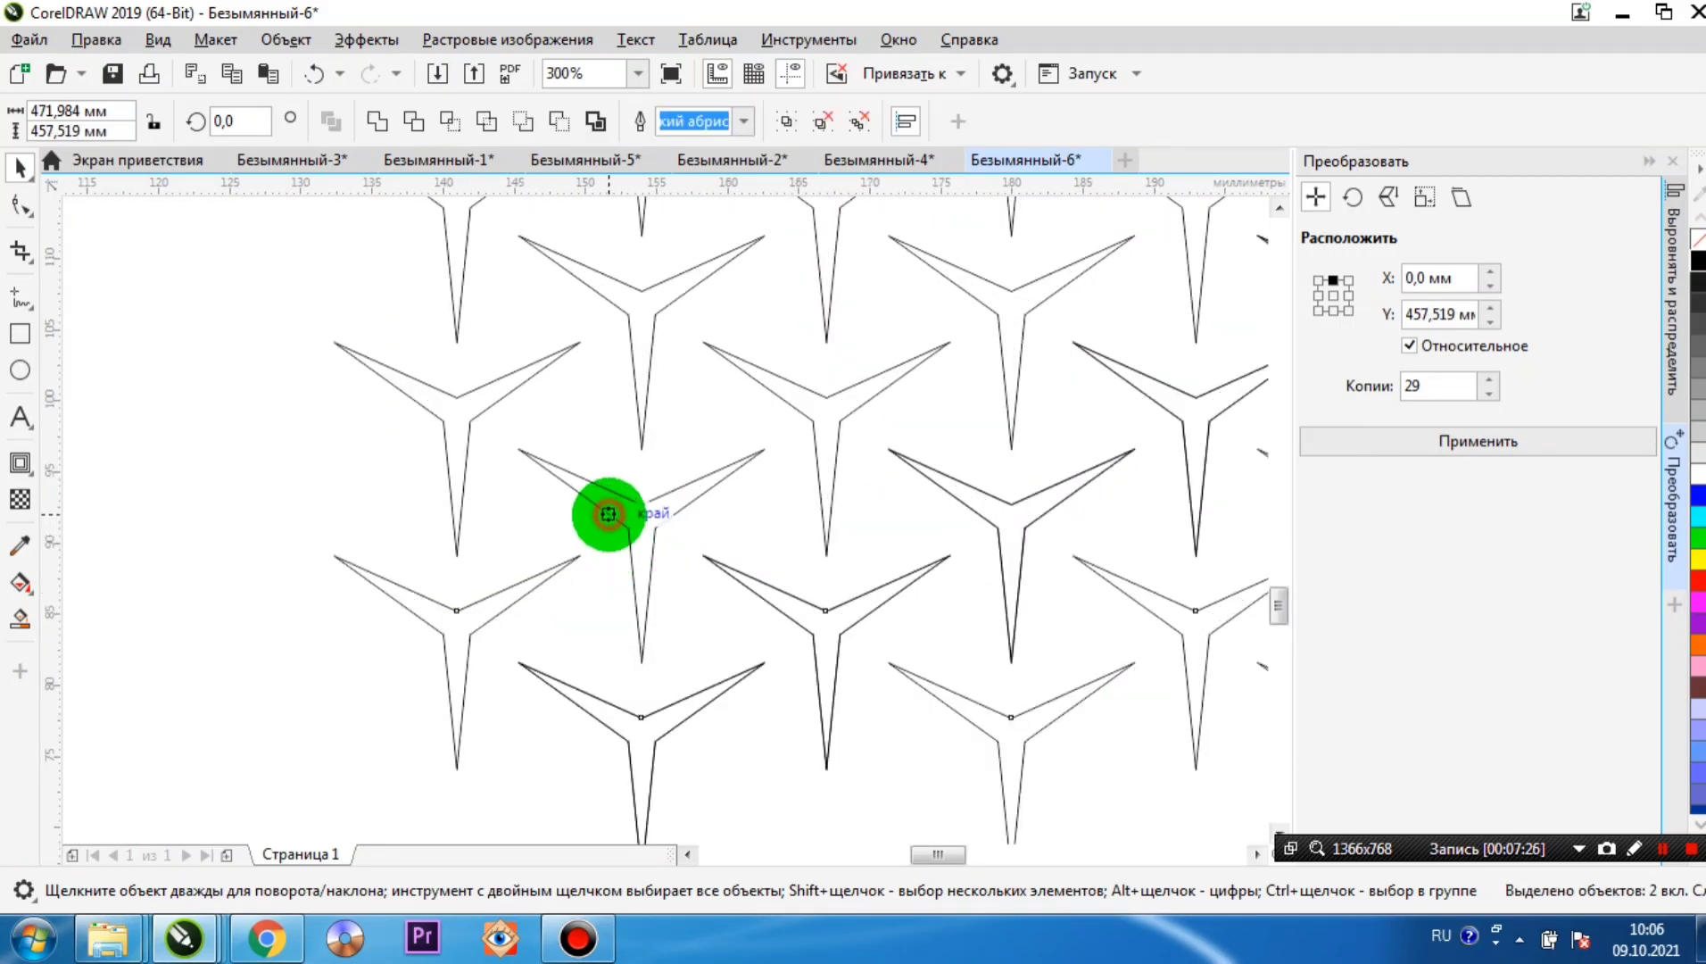
{"action": "scroll", "coordinate": [624, 500], "scroll_direction": "down", "scroll_amount": 6}
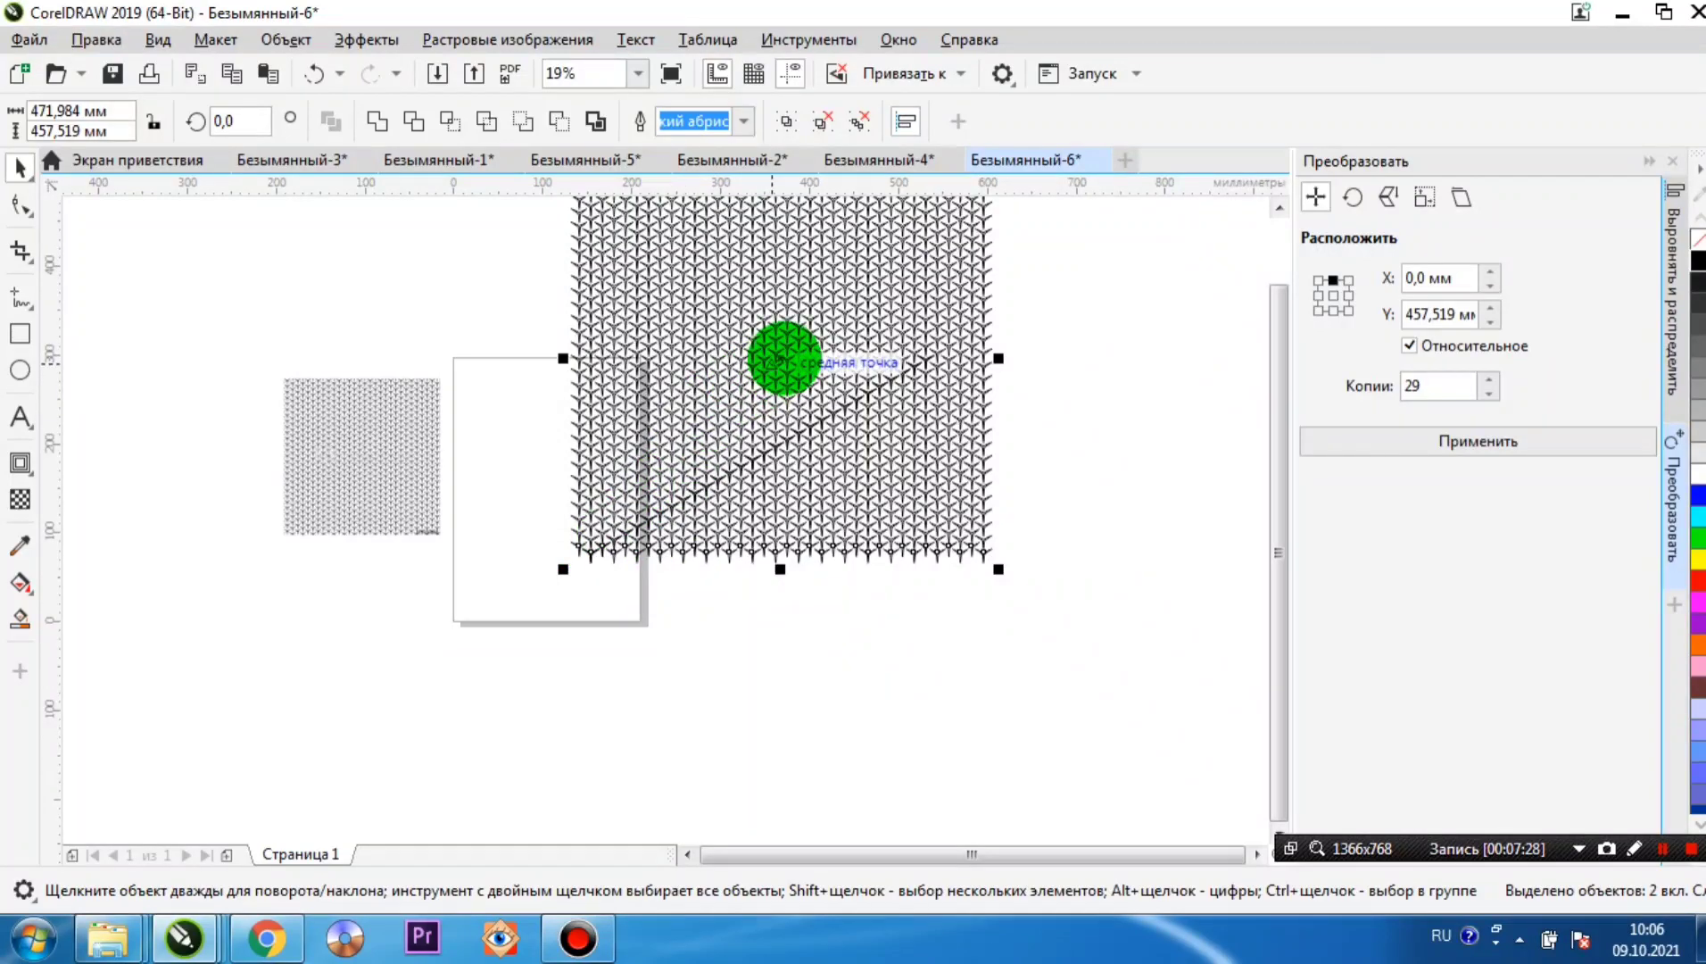
{"action": "right_click", "coordinate": [784, 359]}
{"action": "left_click", "coordinate": [830, 304]}
- Move the combined pattern group left, clear of the diagonal guide row, and delete the guide row
{"action": "scroll", "coordinate": [758, 517], "scroll_direction": "down", "scroll_amount": 3}
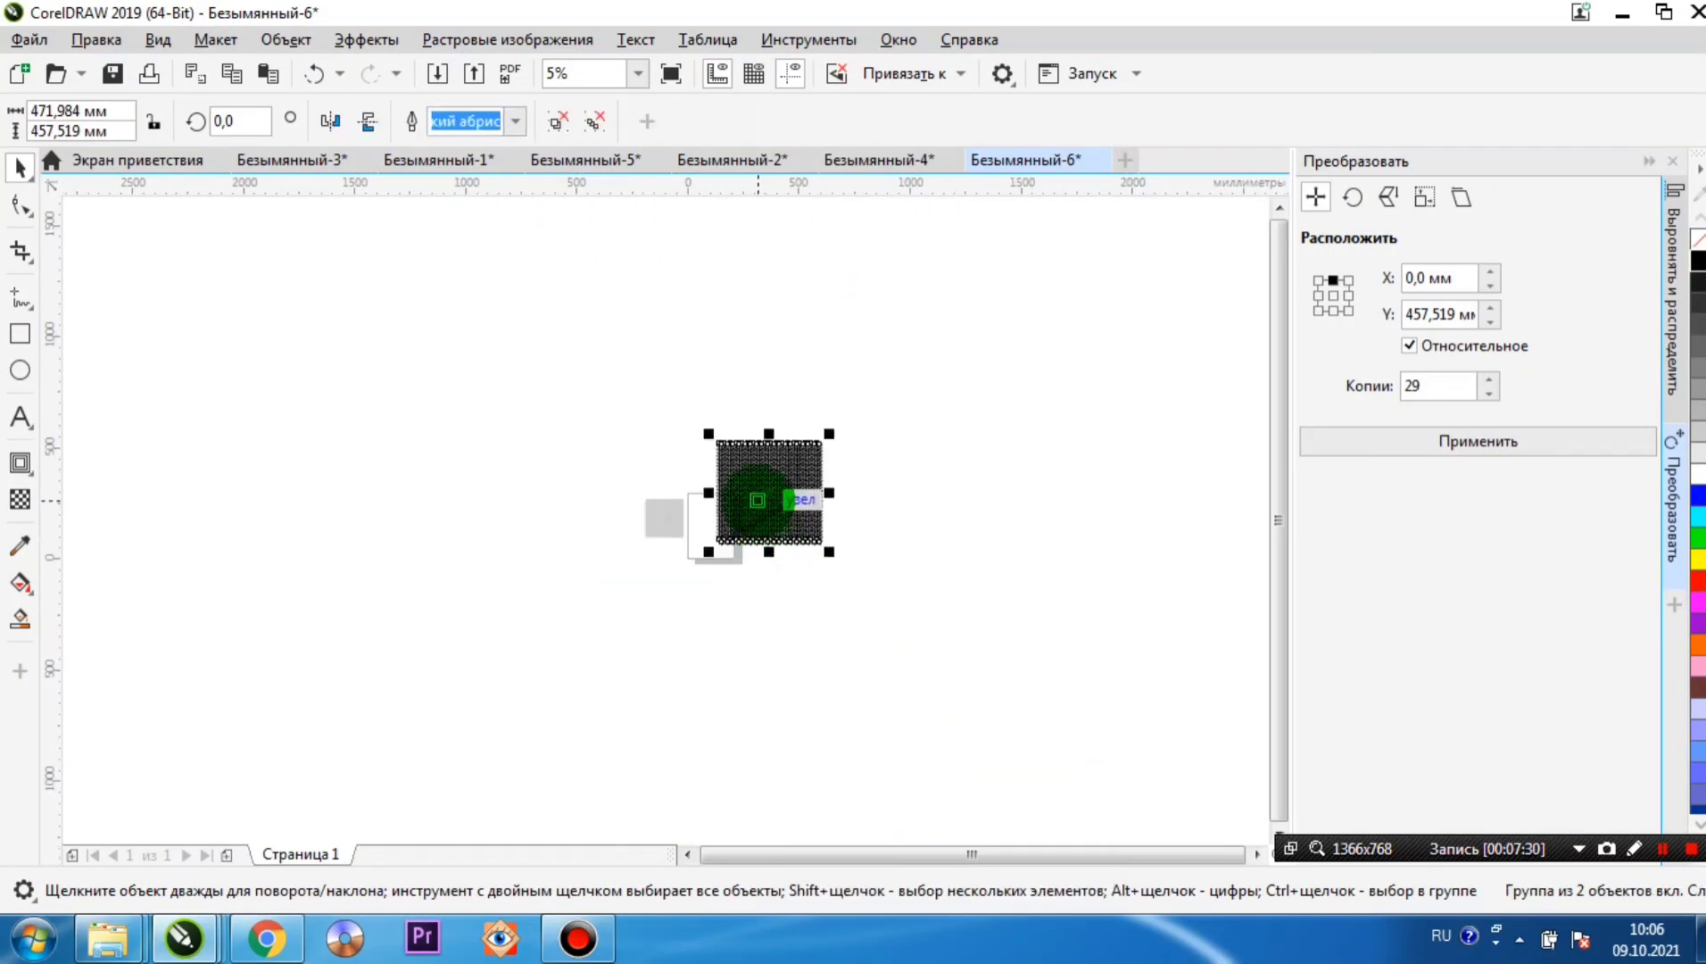
{"action": "scroll", "coordinate": [757, 500], "scroll_direction": "up", "scroll_amount": 3}
{"action": "left_click_drag", "start_coordinate": [801, 472], "coordinate": [168, 450]}
{"action": "left_click_drag", "start_coordinate": [1066, 732], "coordinate": [484, 412]}
{"action": "key", "text": "Delete"}
{"action": "left_click", "coordinate": [339, 580]}
{"action": "left_click", "coordinate": [487, 412]}
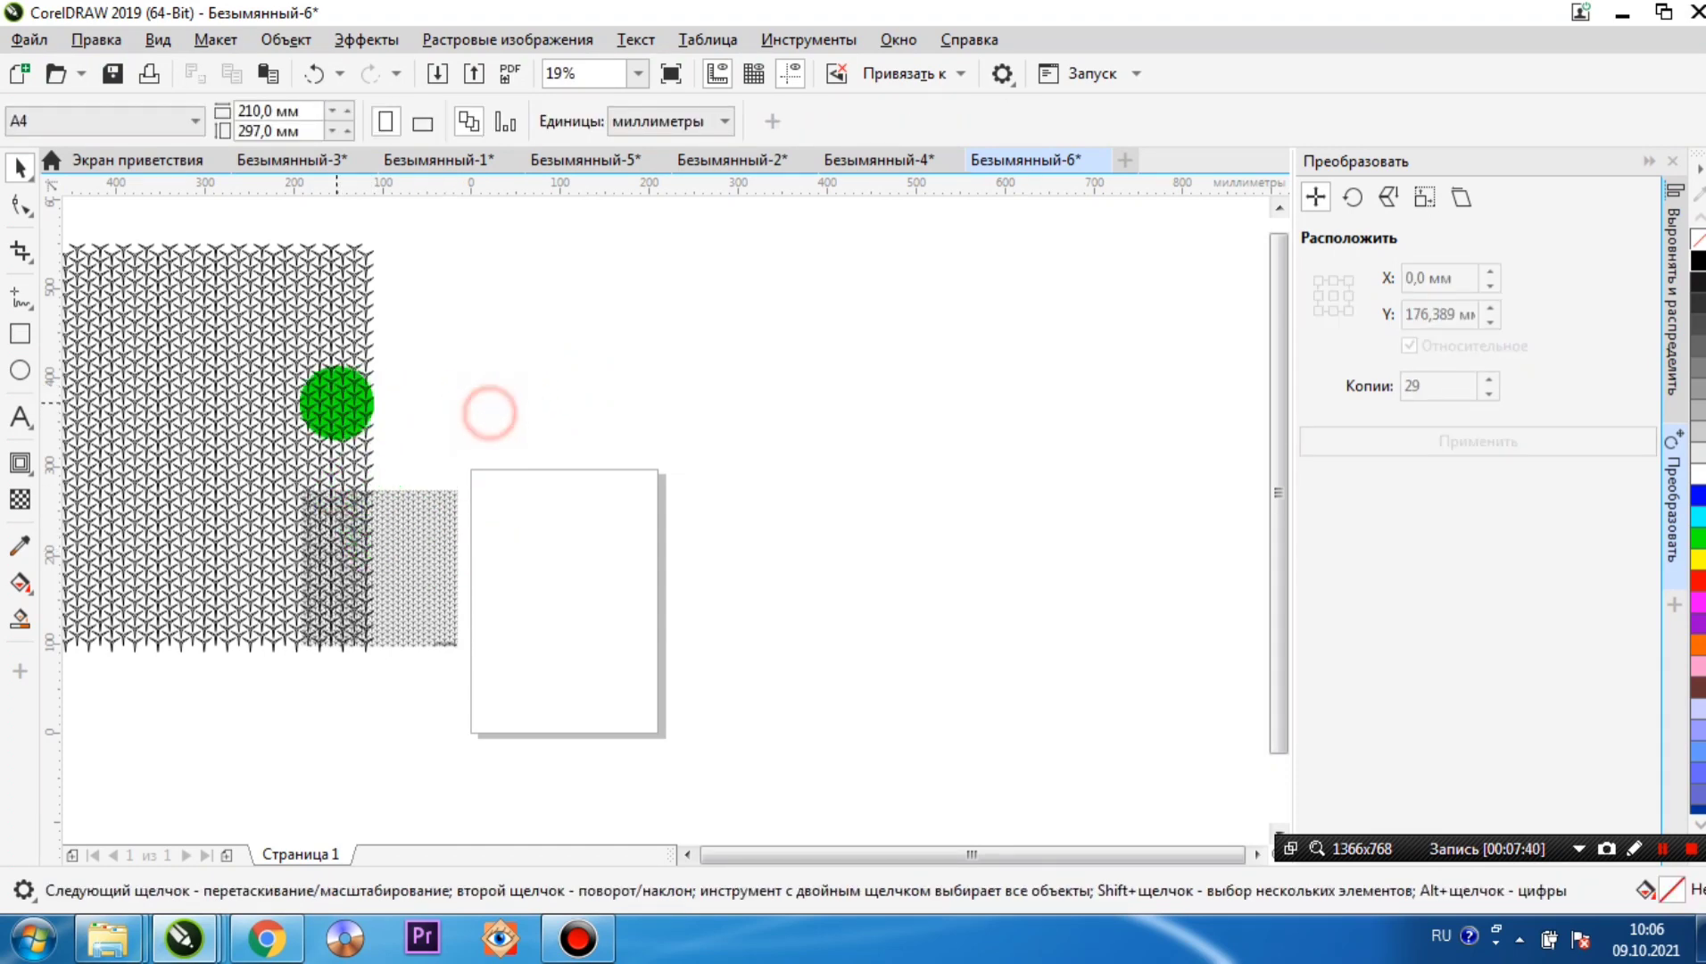
- Move the pattern group back over the page, just to the right of the reference image
{"action": "scroll", "coordinate": [619, 343], "scroll_direction": "down", "scroll_amount": 2}
{"action": "left_click_drag", "start_coordinate": [225, 257], "coordinate": [529, 579]}
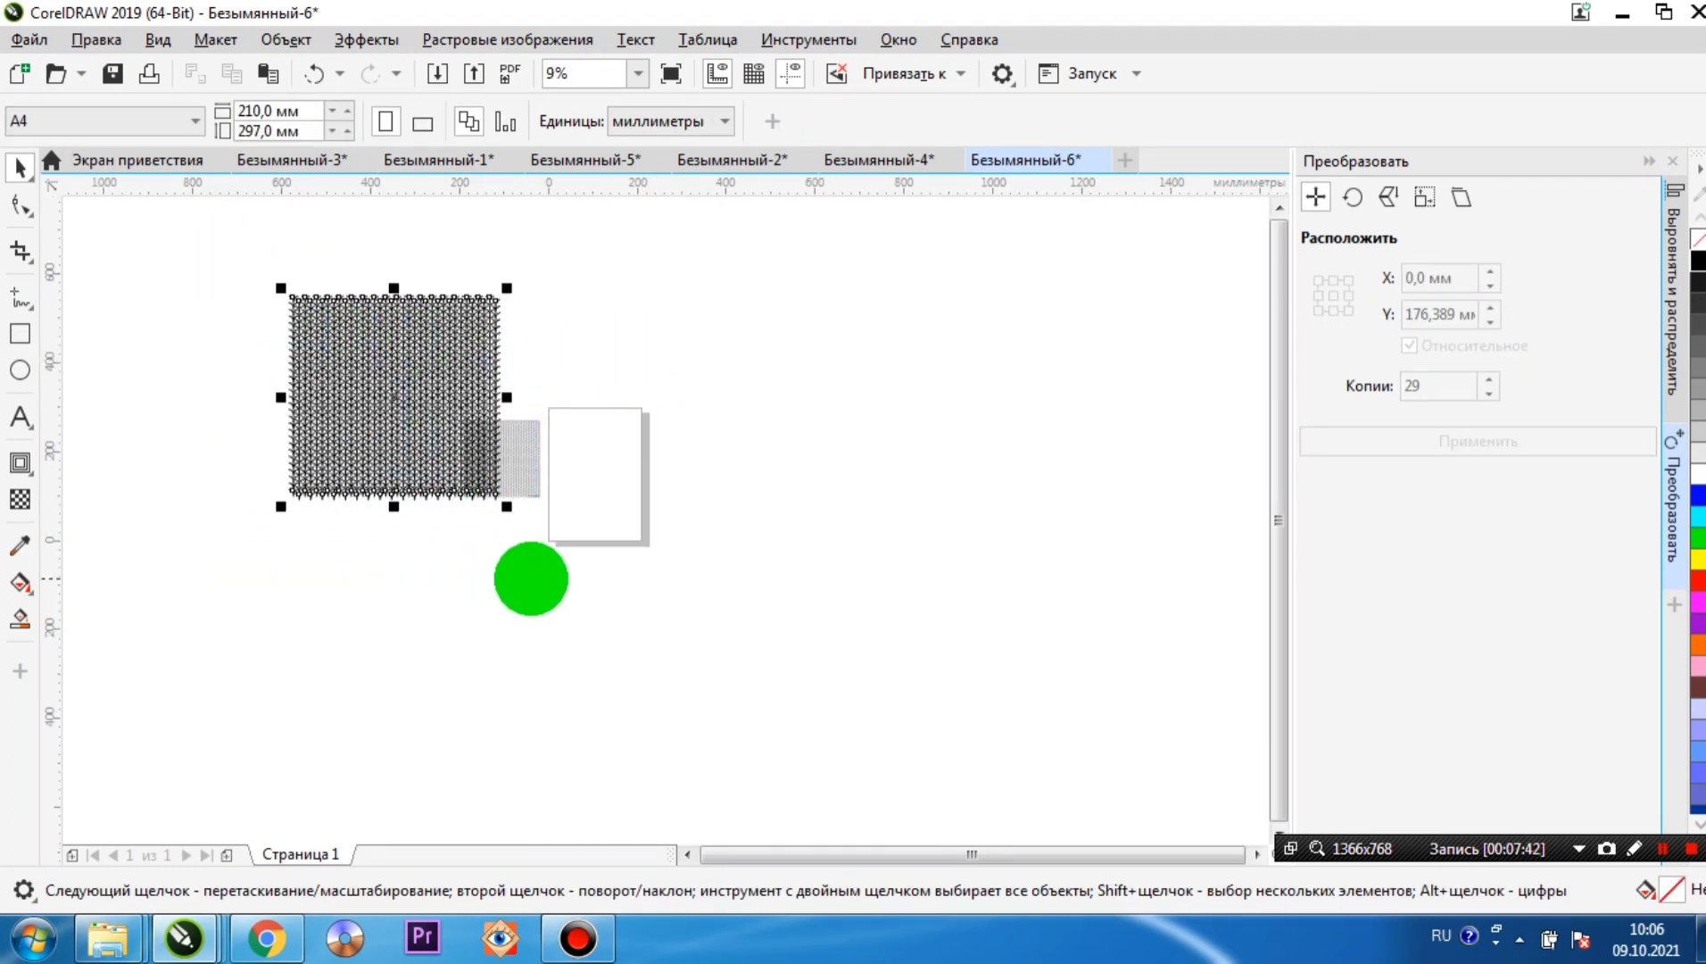
{"action": "left_click_drag", "start_coordinate": [392, 400], "coordinate": [656, 457]}
{"action": "right_click", "coordinate": [657, 457]}
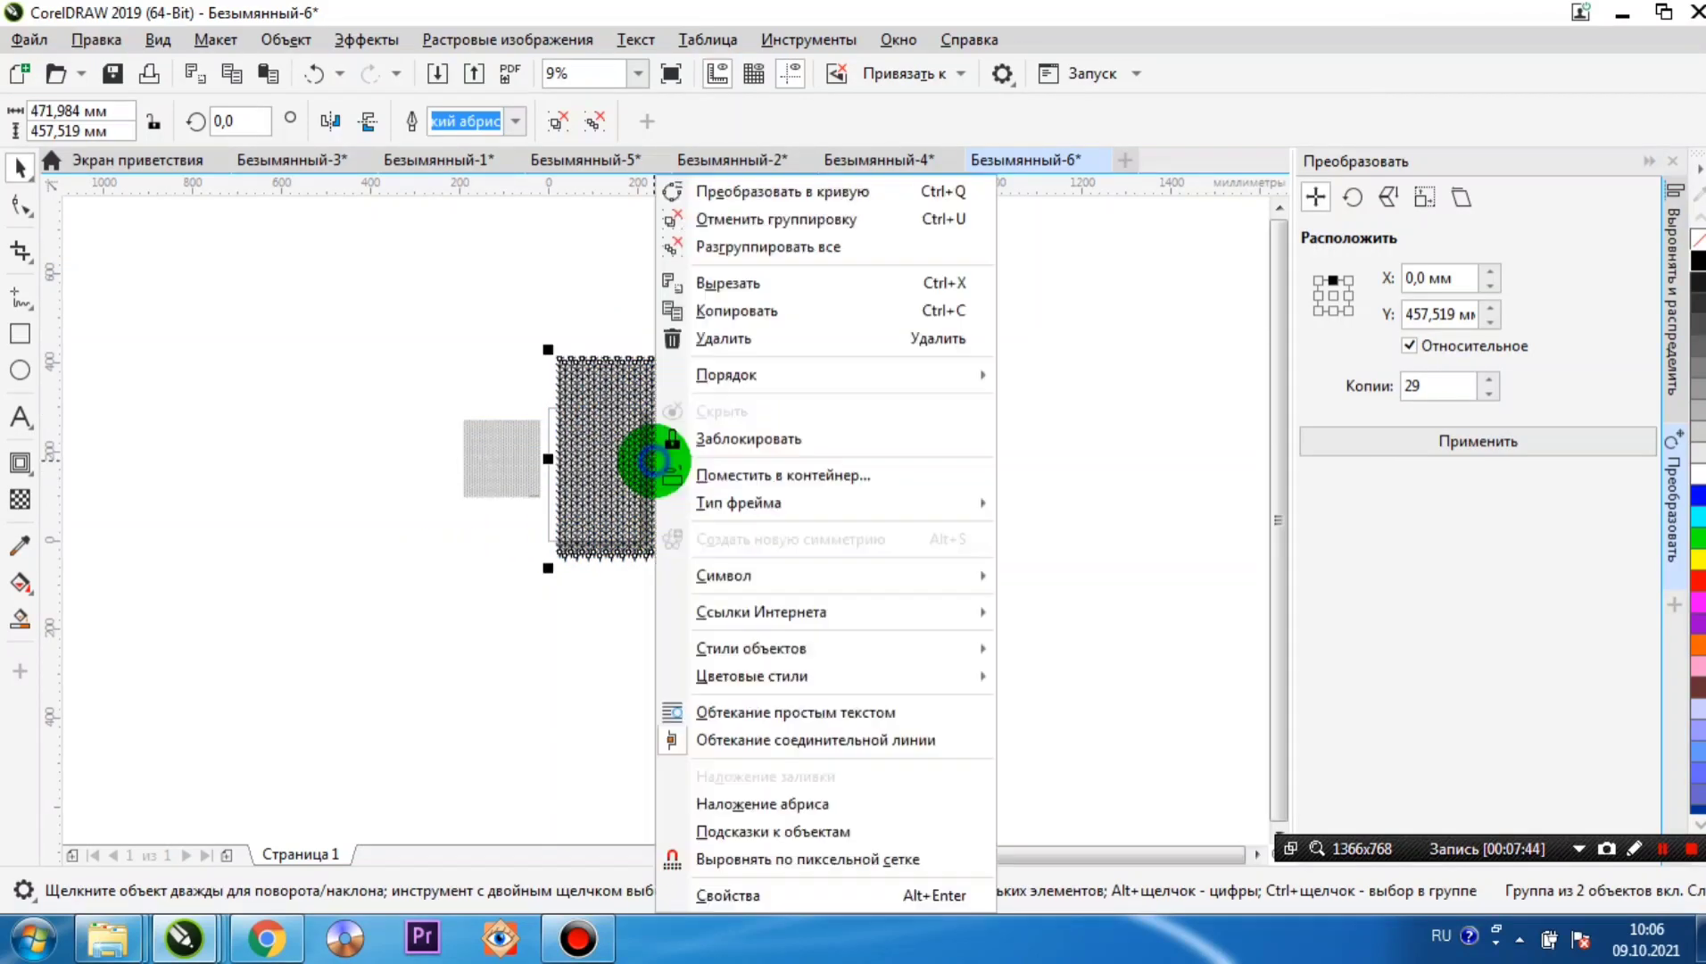
{"action": "left_click", "coordinate": [571, 277]}
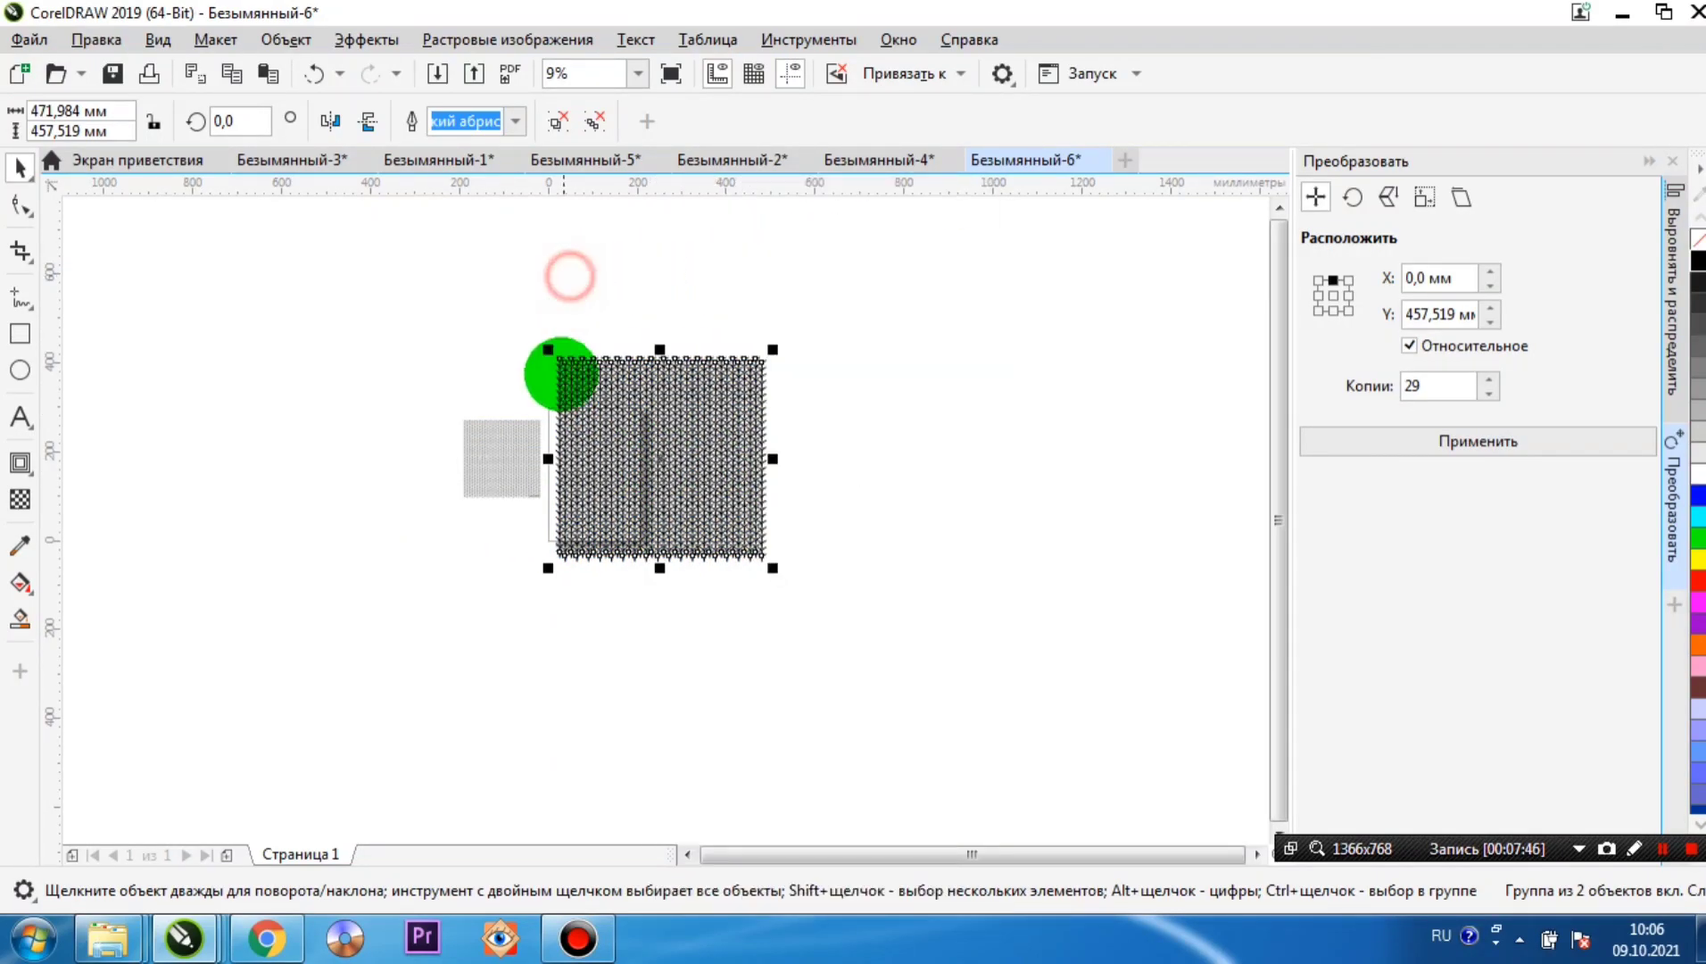
- Fill the pattern group with black and remove its outline to compare it with the reference image
{"action": "scroll", "coordinate": [544, 457], "scroll_direction": "up", "scroll_amount": 2}
{"action": "scroll", "coordinate": [548, 460], "scroll_direction": "up", "scroll_amount": 3}
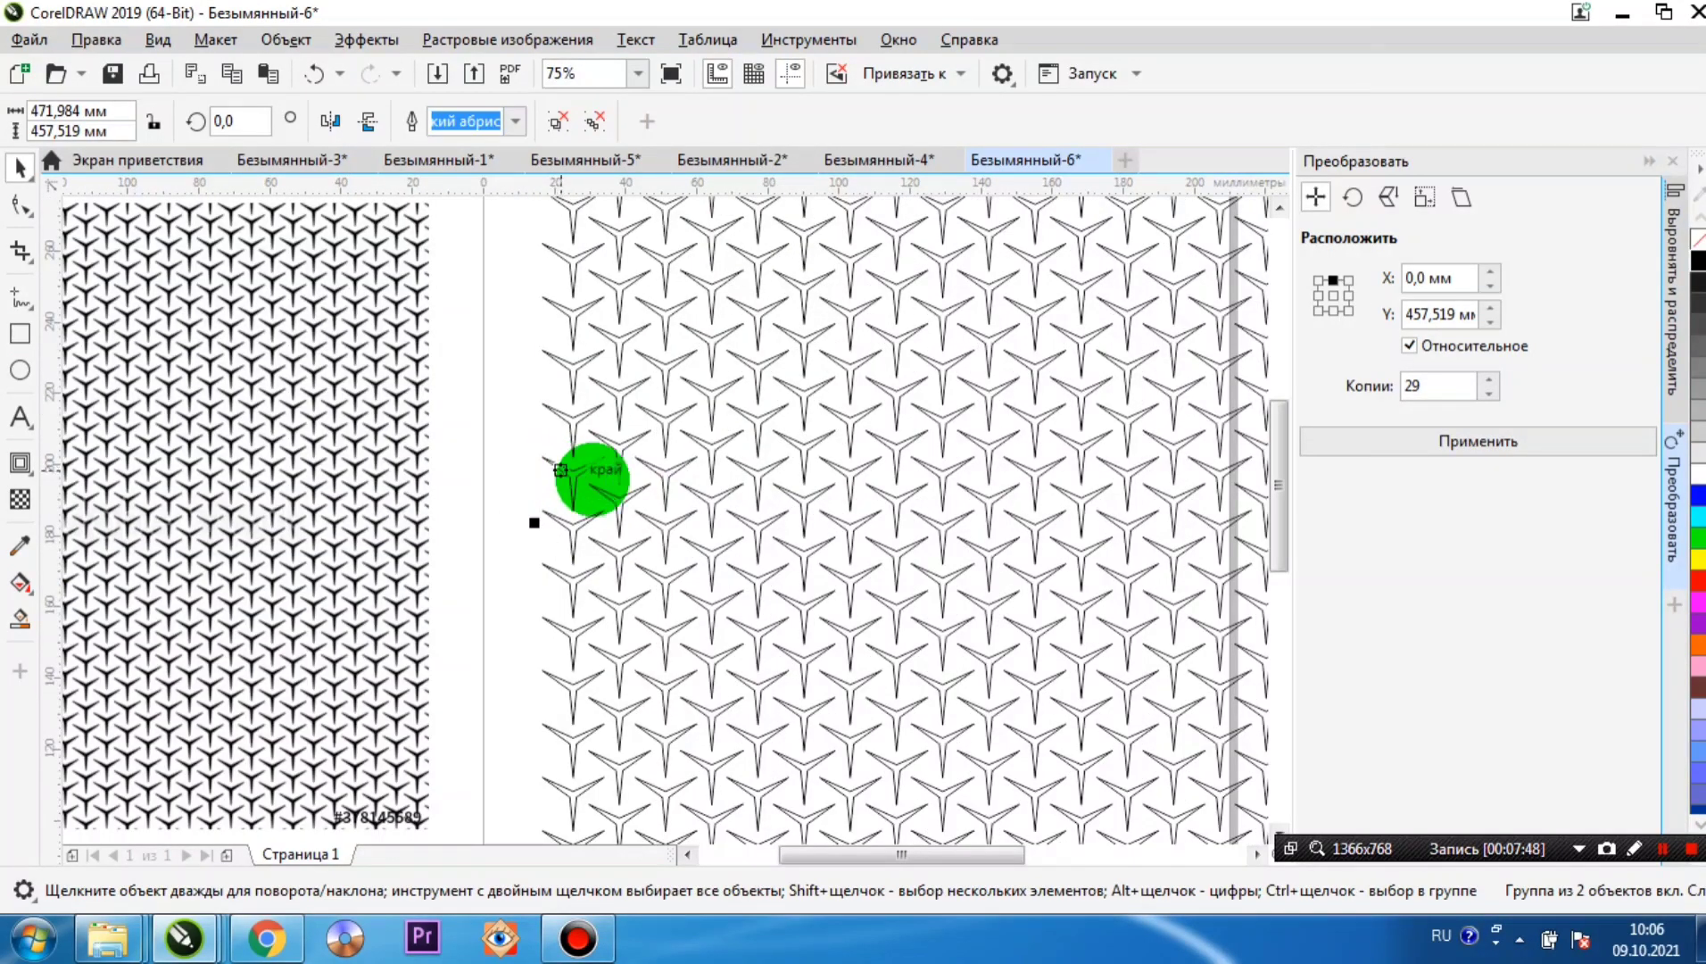
{"action": "scroll", "coordinate": [582, 472], "scroll_direction": "down", "scroll_amount": 2}
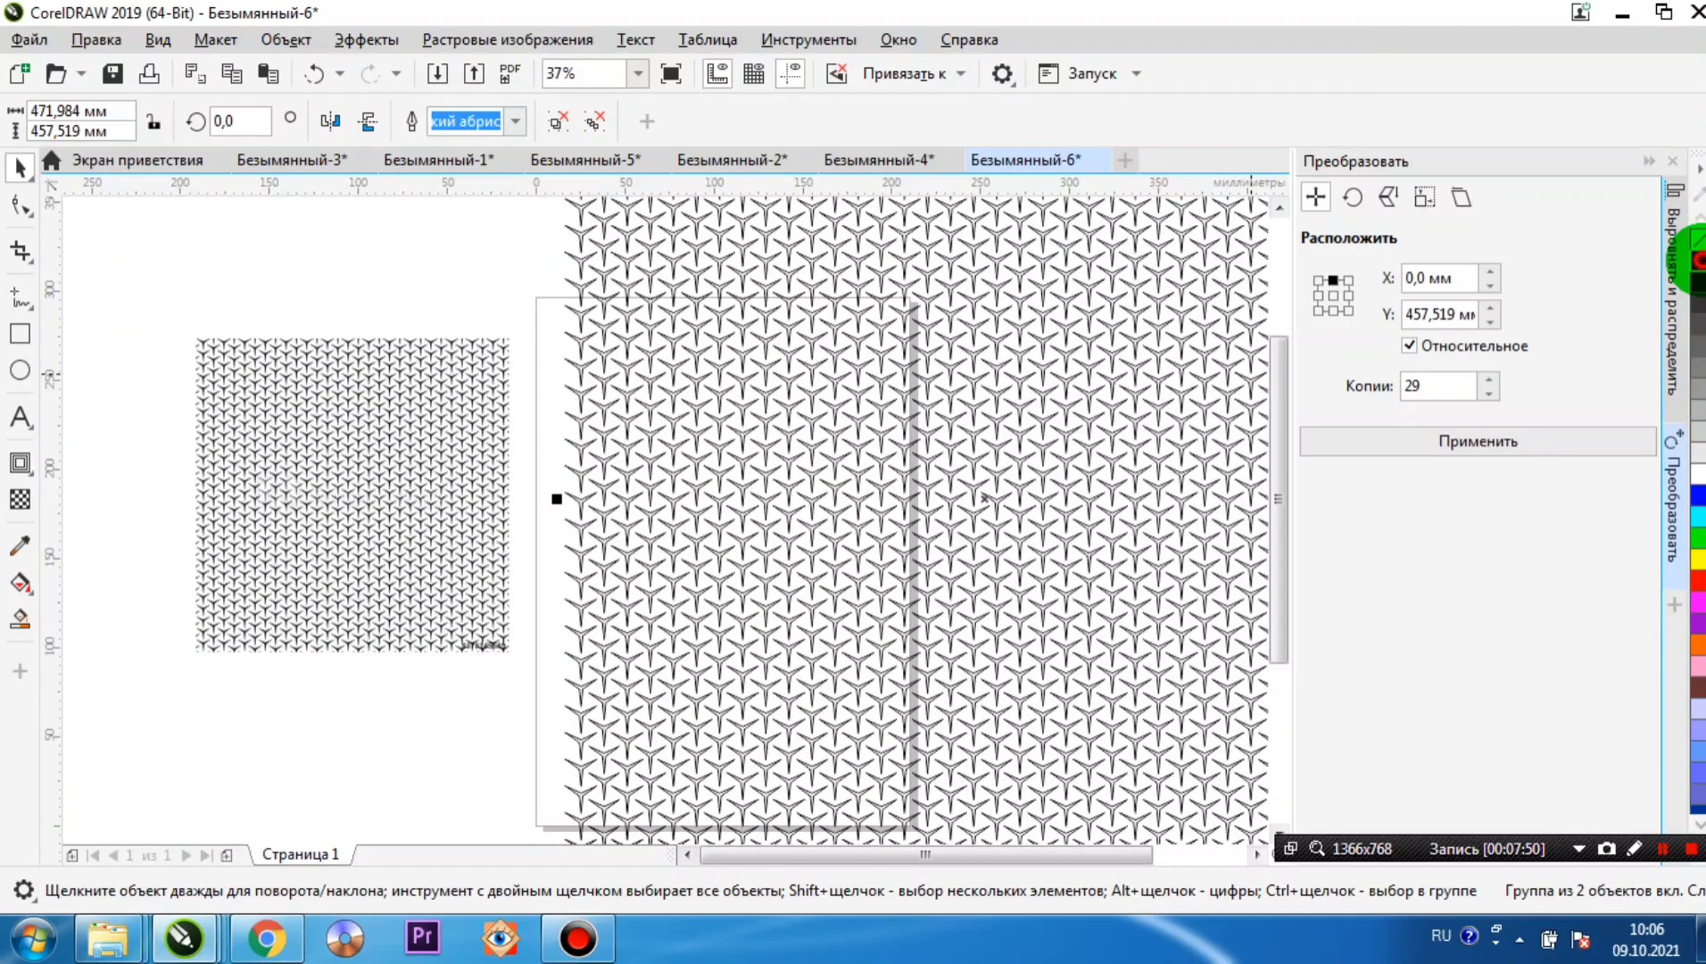
{"action": "right_click", "coordinate": [1696, 234]}
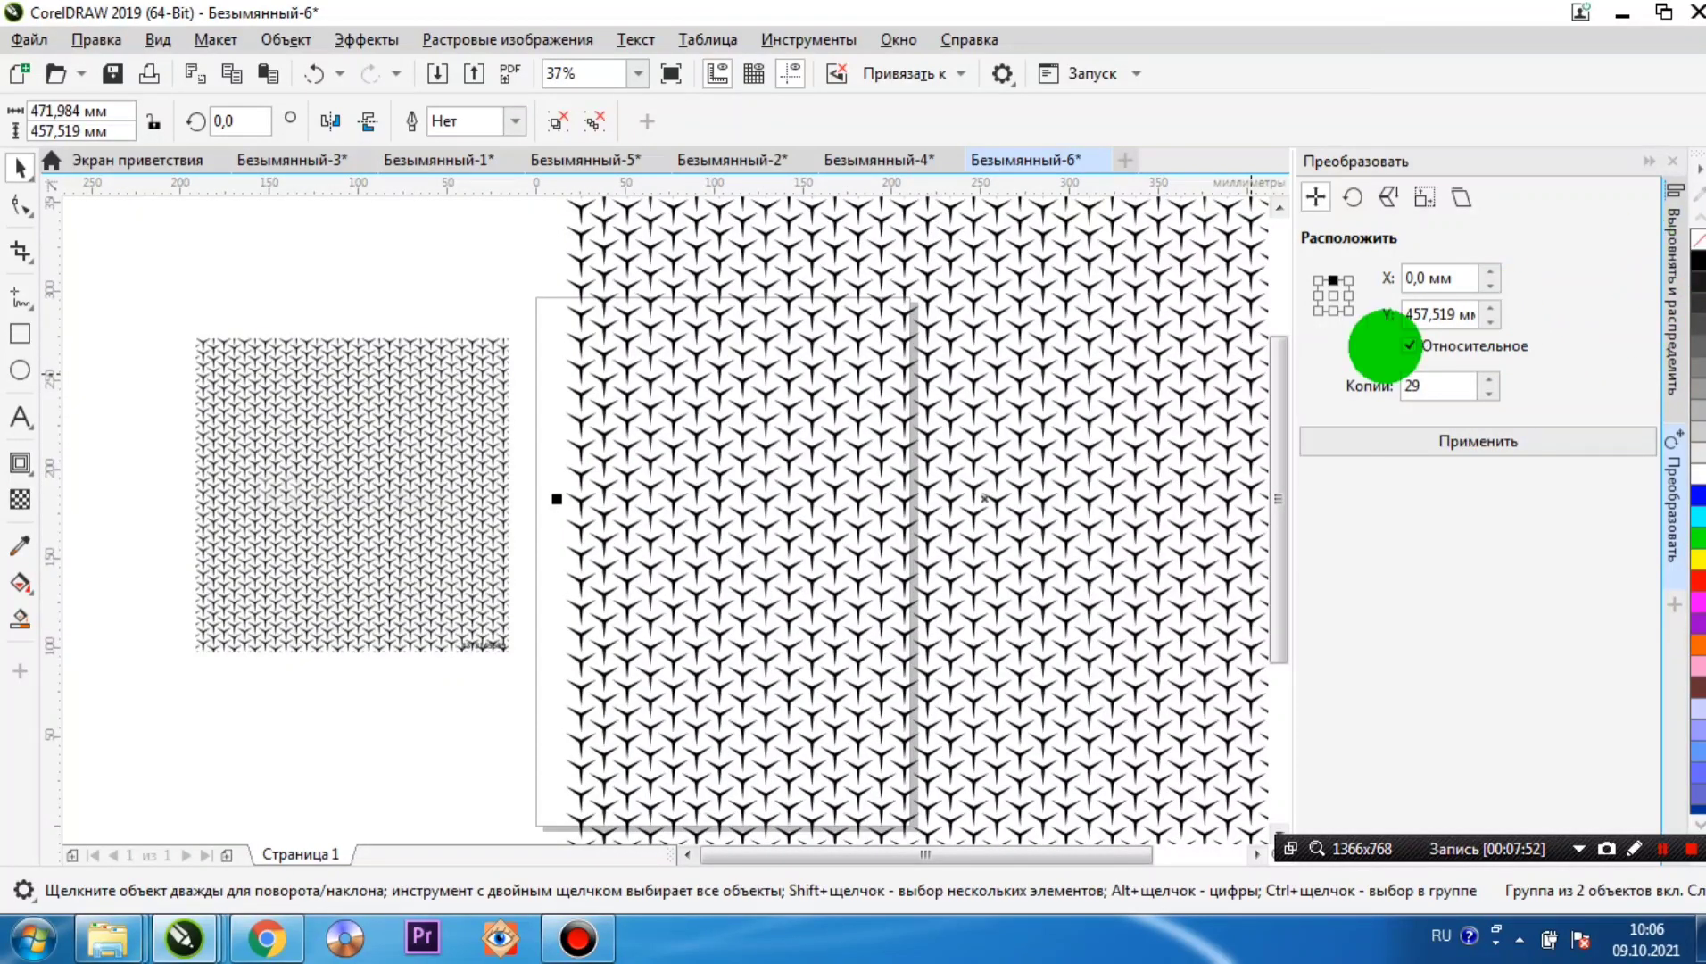
{"action": "scroll", "coordinate": [731, 488], "scroll_direction": "up", "scroll_amount": 2}
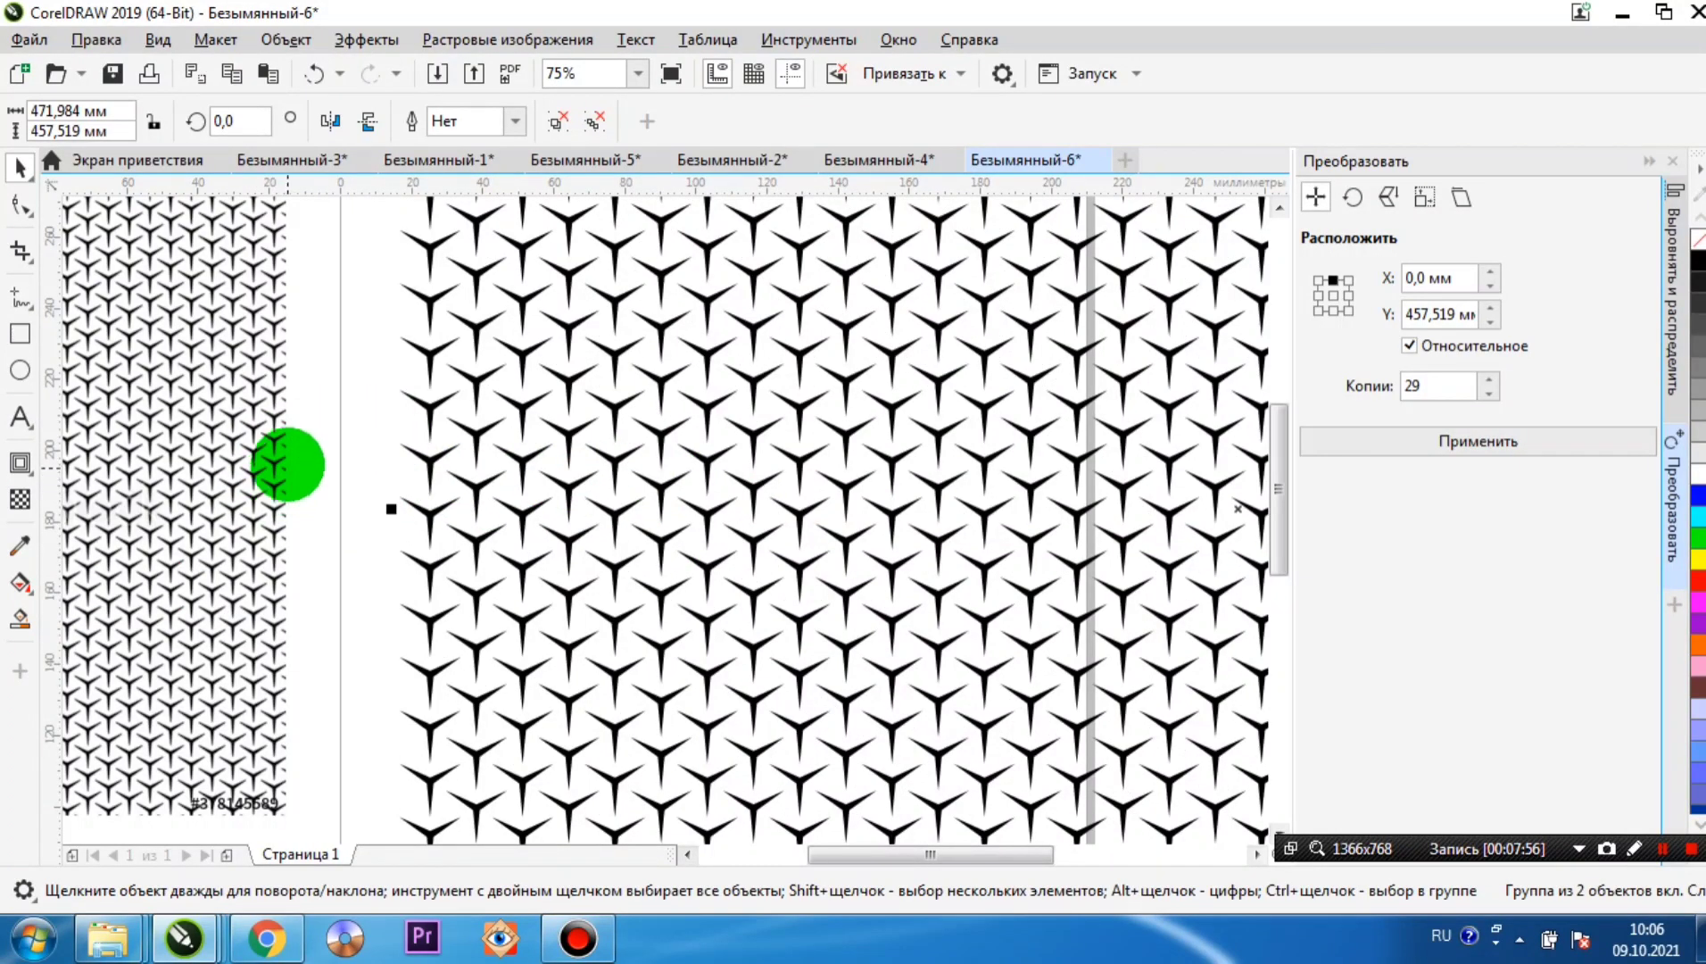
- Select the whole pattern group, clear its black fill, and give it a 0.2 mm outline
{"action": "scroll", "coordinate": [723, 434], "scroll_direction": "down", "scroll_amount": 2}
{"action": "scroll", "coordinate": [723, 435], "scroll_direction": "down", "scroll_amount": 2}
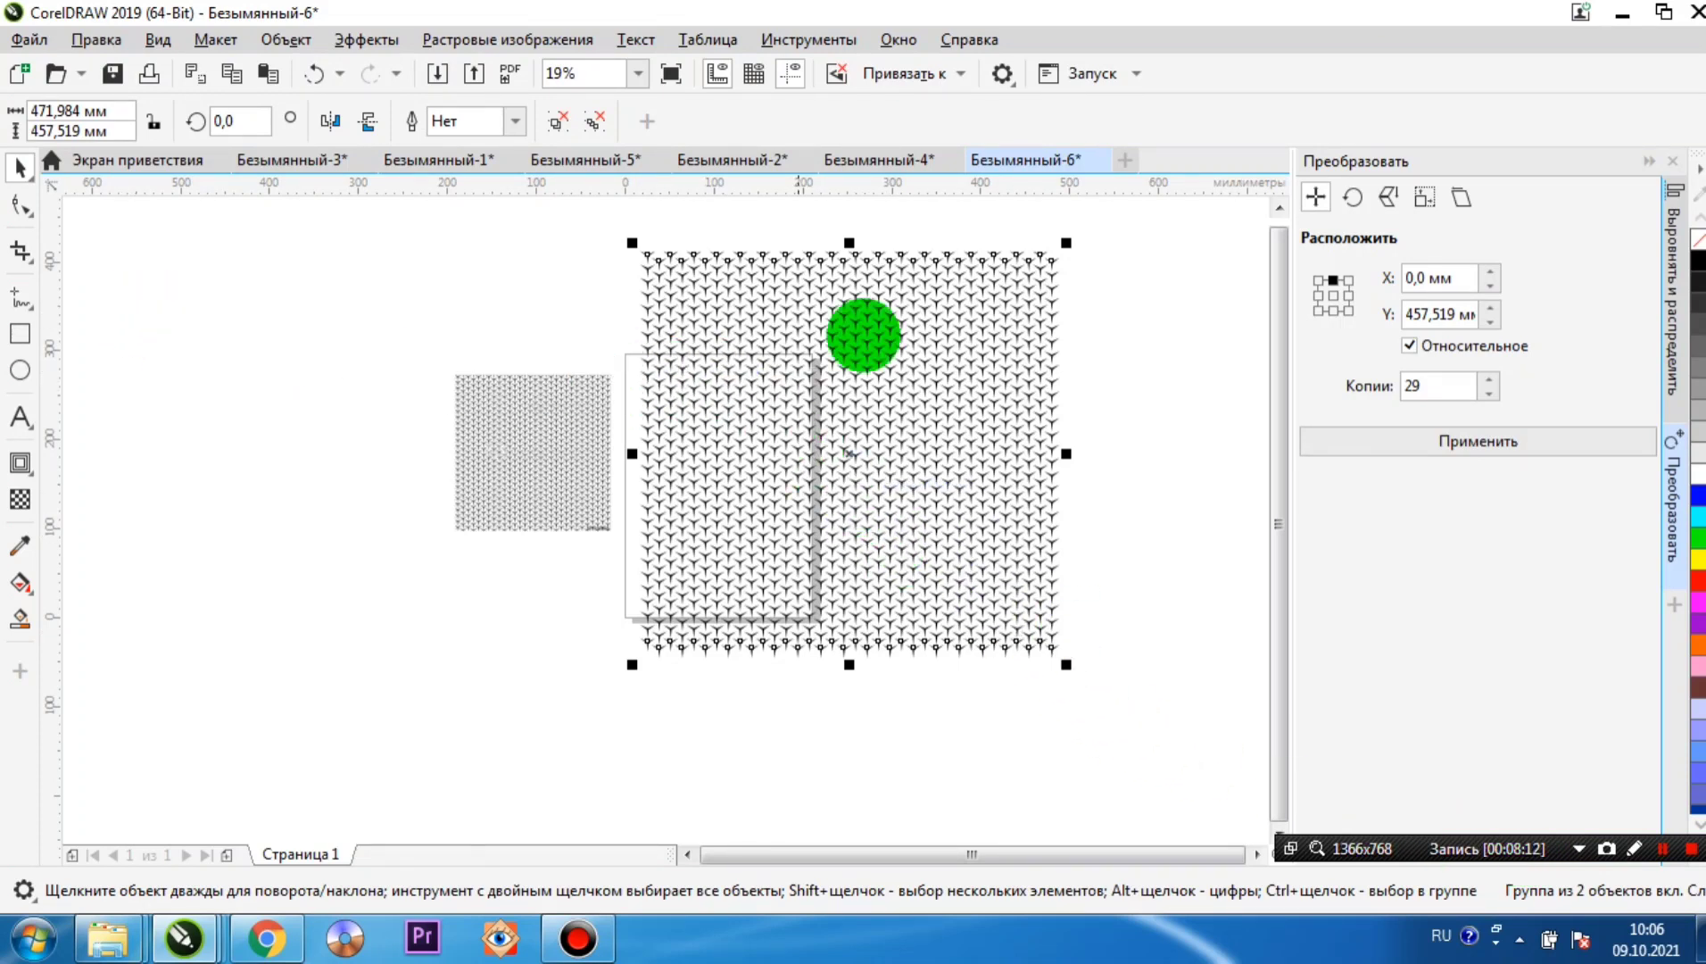
{"action": "left_click_drag", "start_coordinate": [1105, 219], "coordinate": [583, 685]}
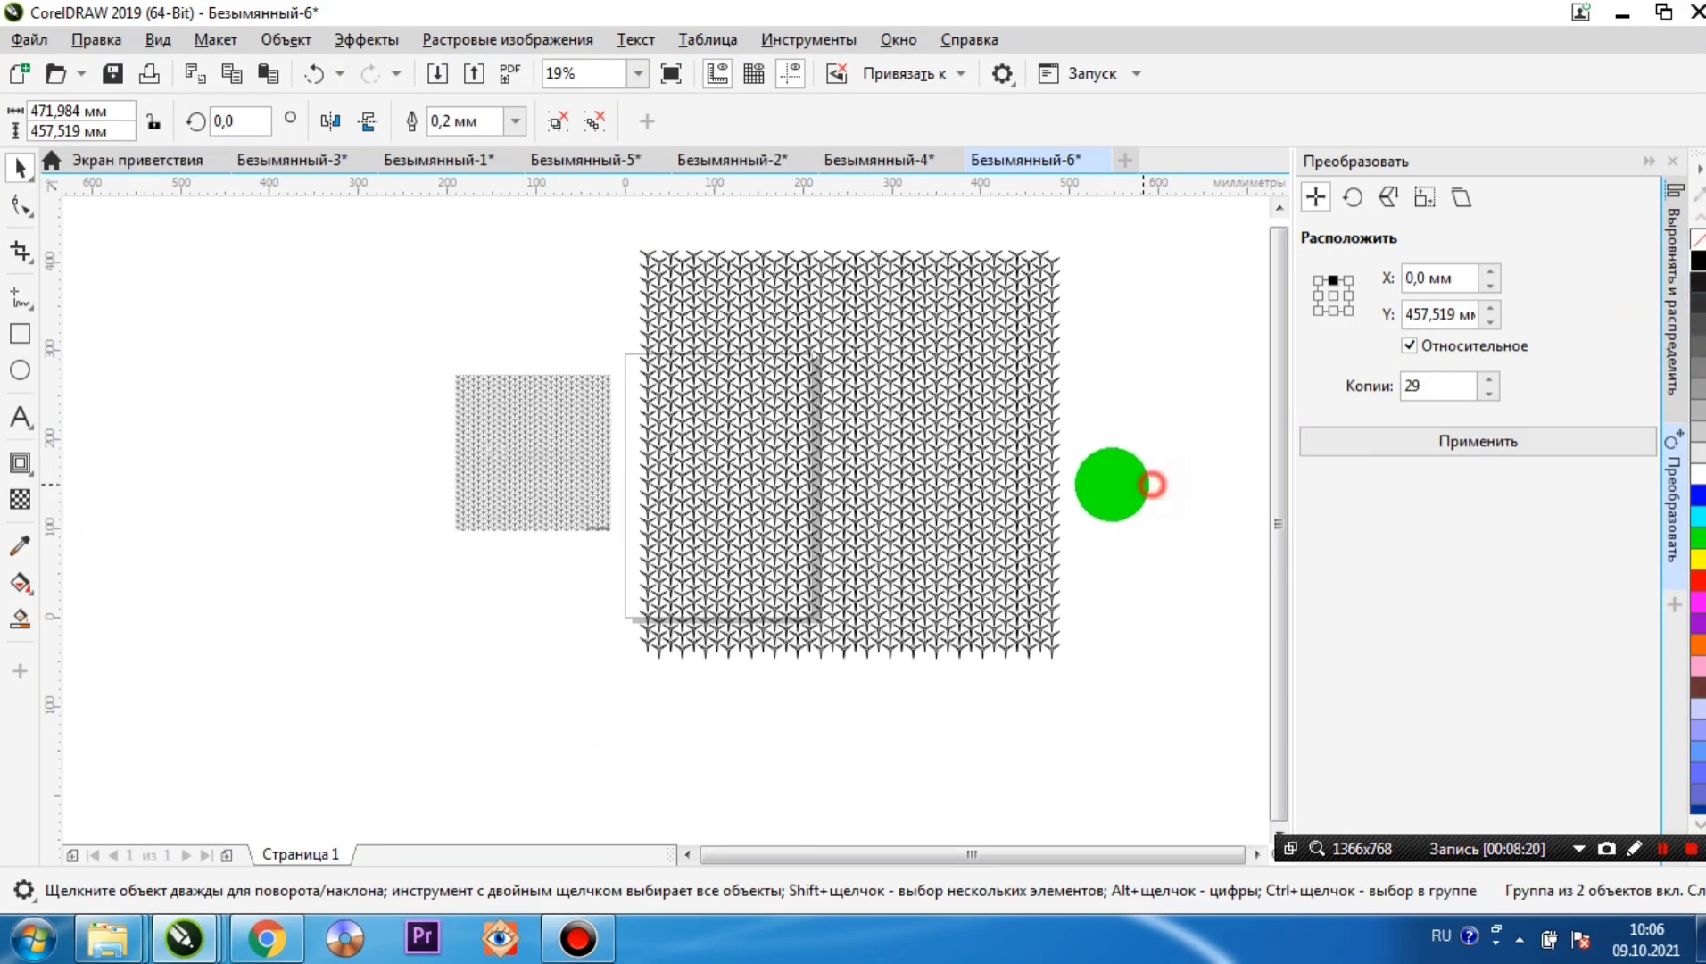
{"action": "left_click", "coordinate": [1111, 484]}
{"action": "left_click_drag", "start_coordinate": [624, 225], "coordinate": [1138, 724]}
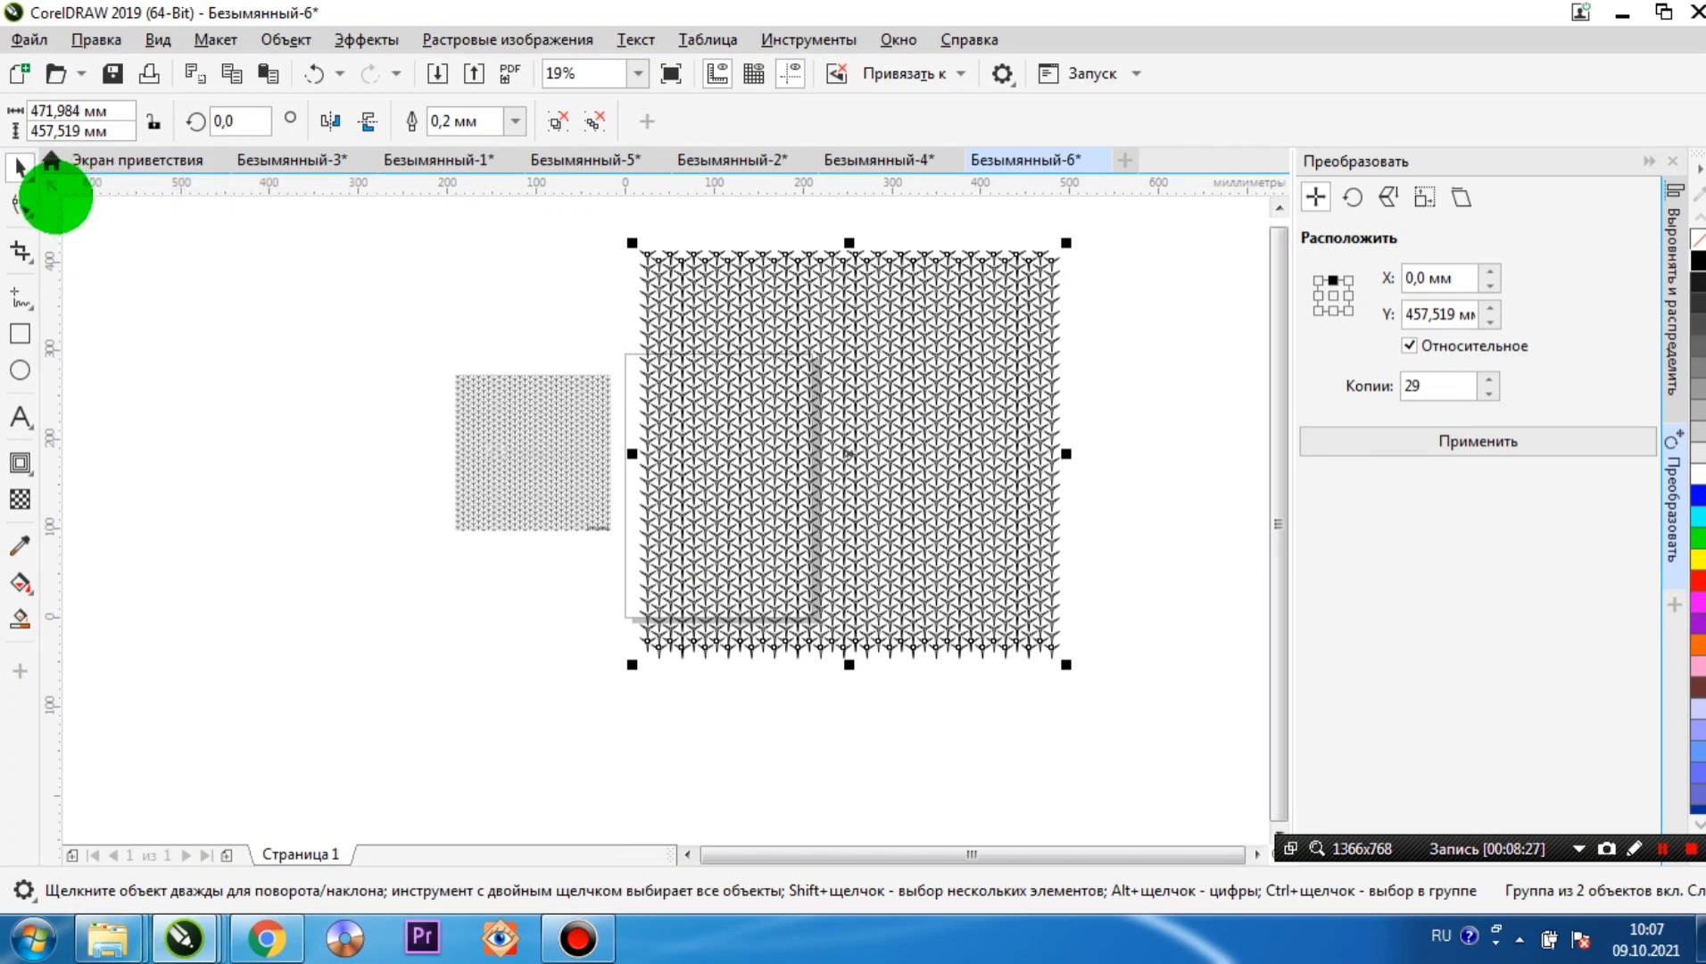
- Draw a square over the pattern, lock its proportions, and set its size to 480 × 480 mm
{"action": "left_click", "coordinate": [20, 334]}
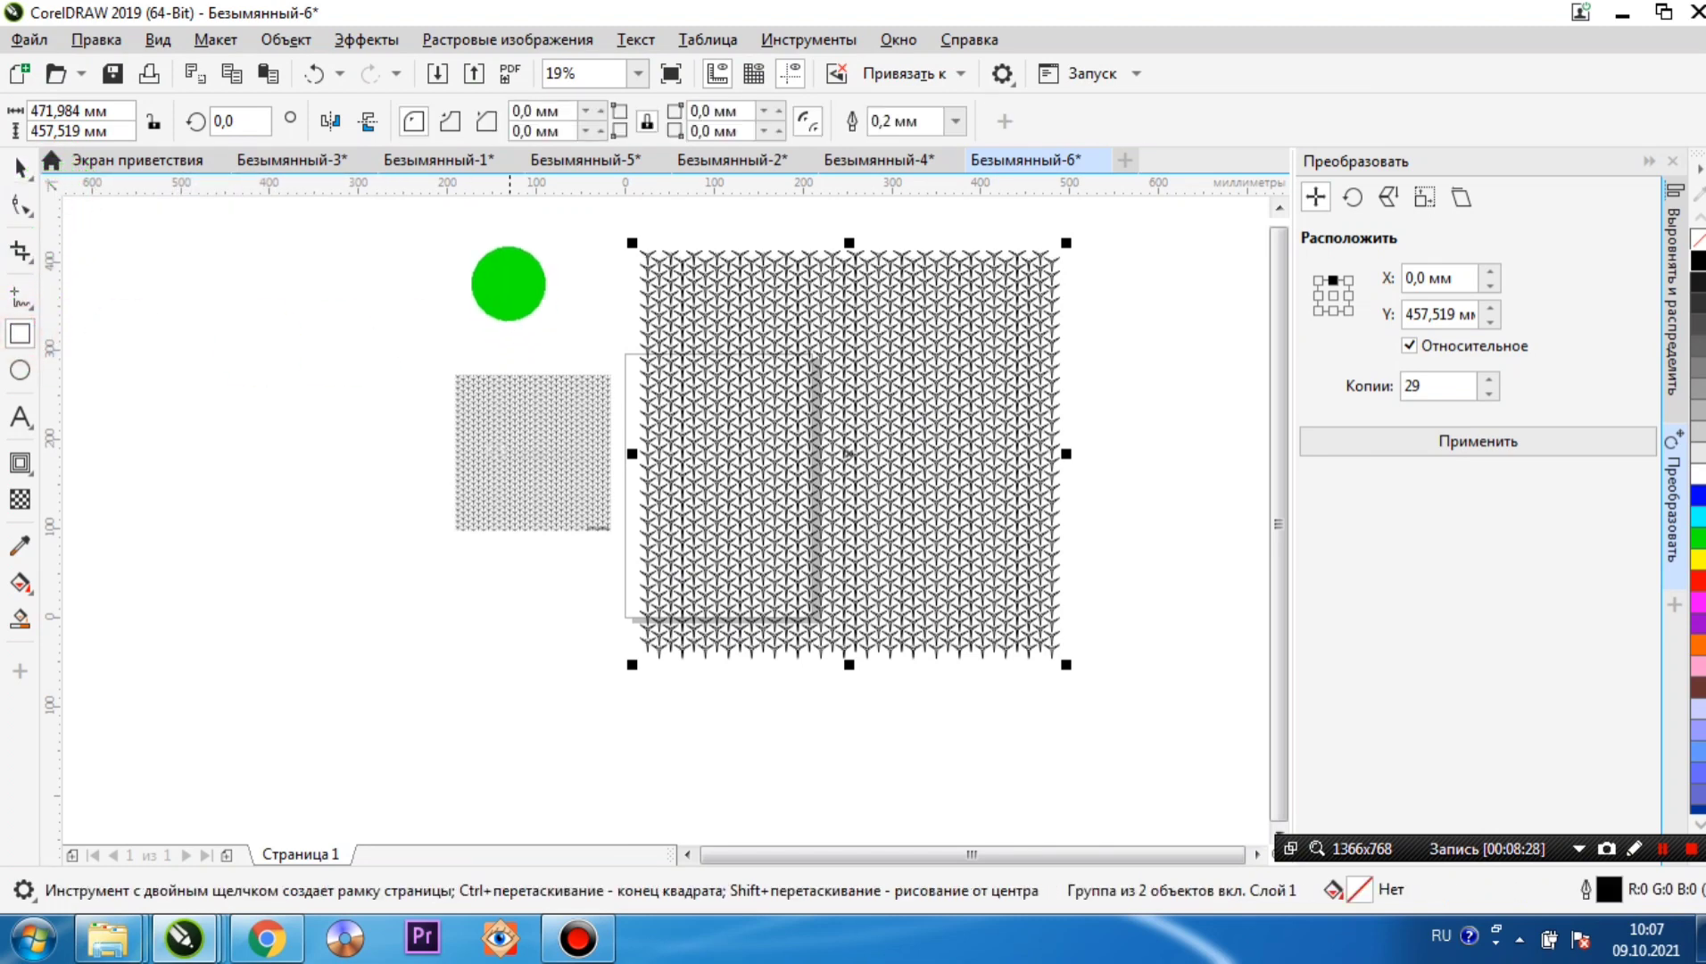
{"action": "left_click_drag", "start_coordinate": [507, 269], "coordinate": [1041, 804]}
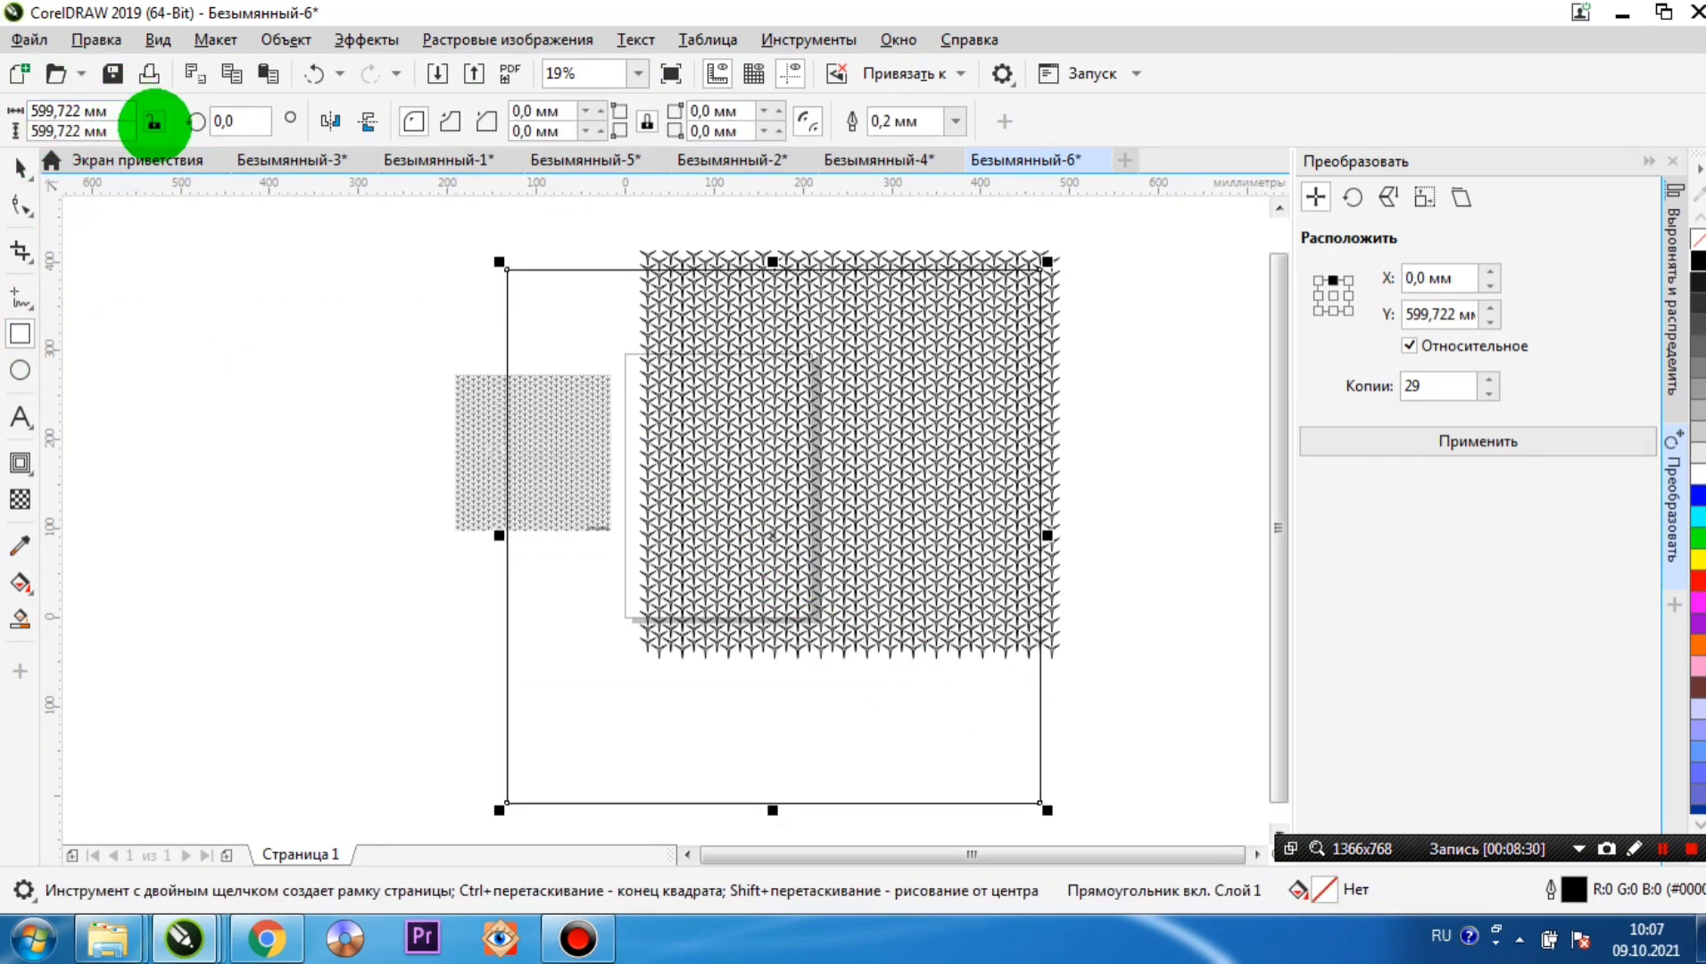
{"action": "left_click", "coordinate": [153, 122]}
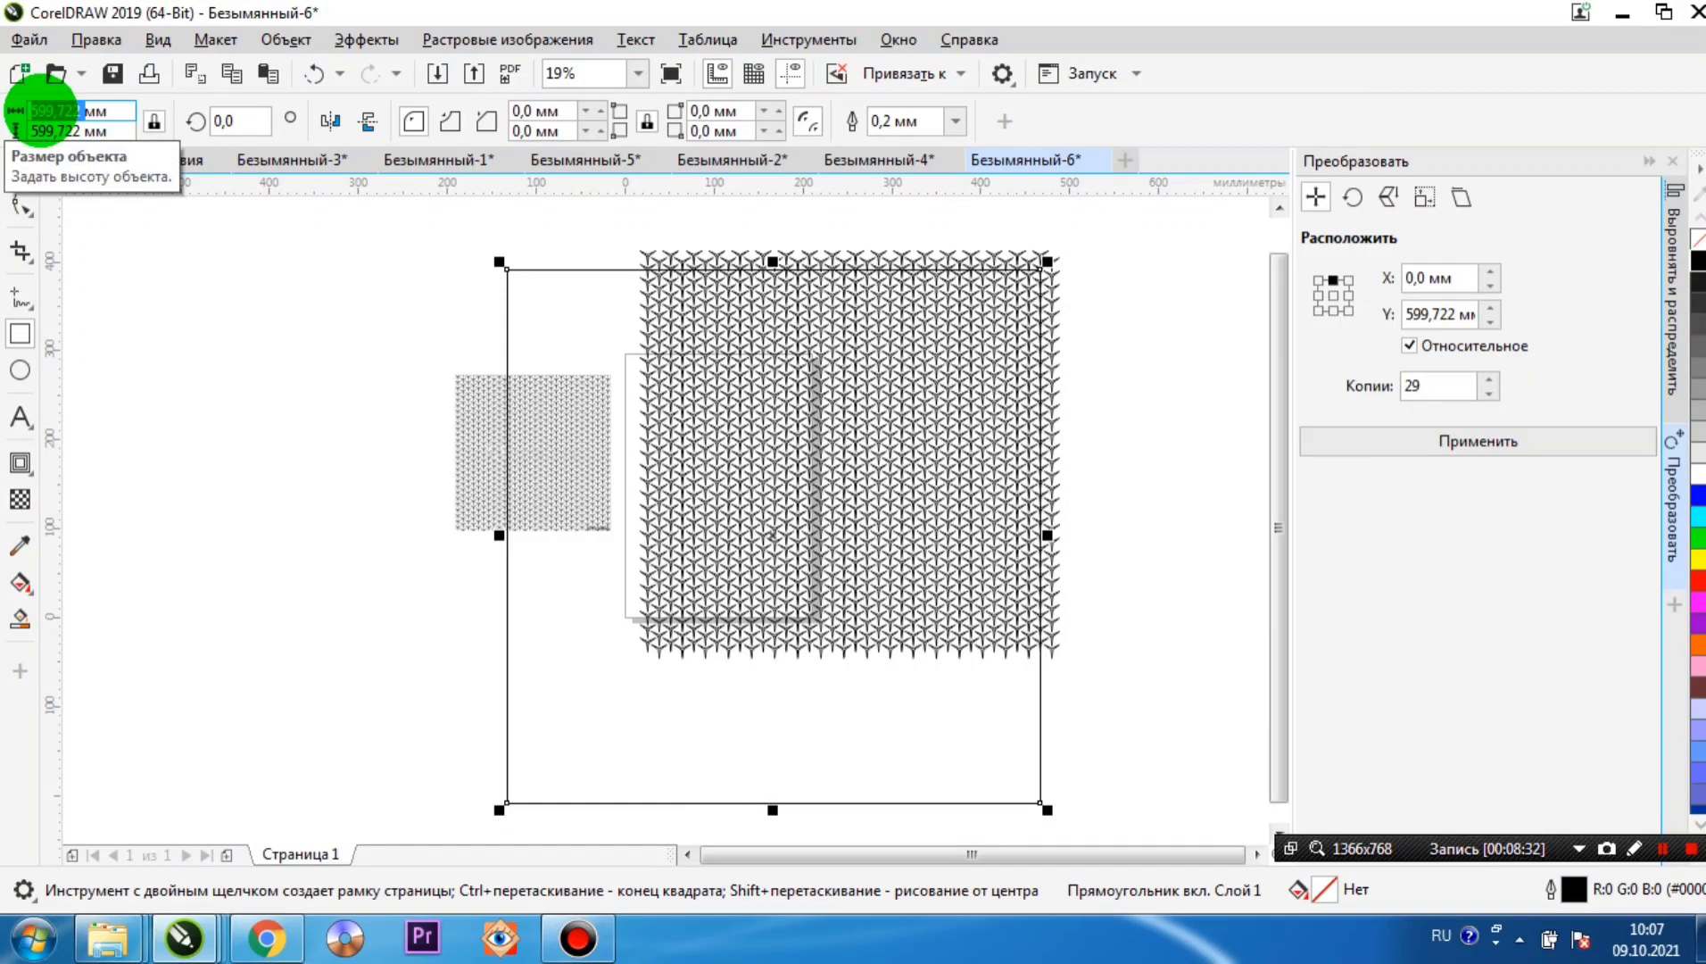
{"action": "key", "text": "Return"}
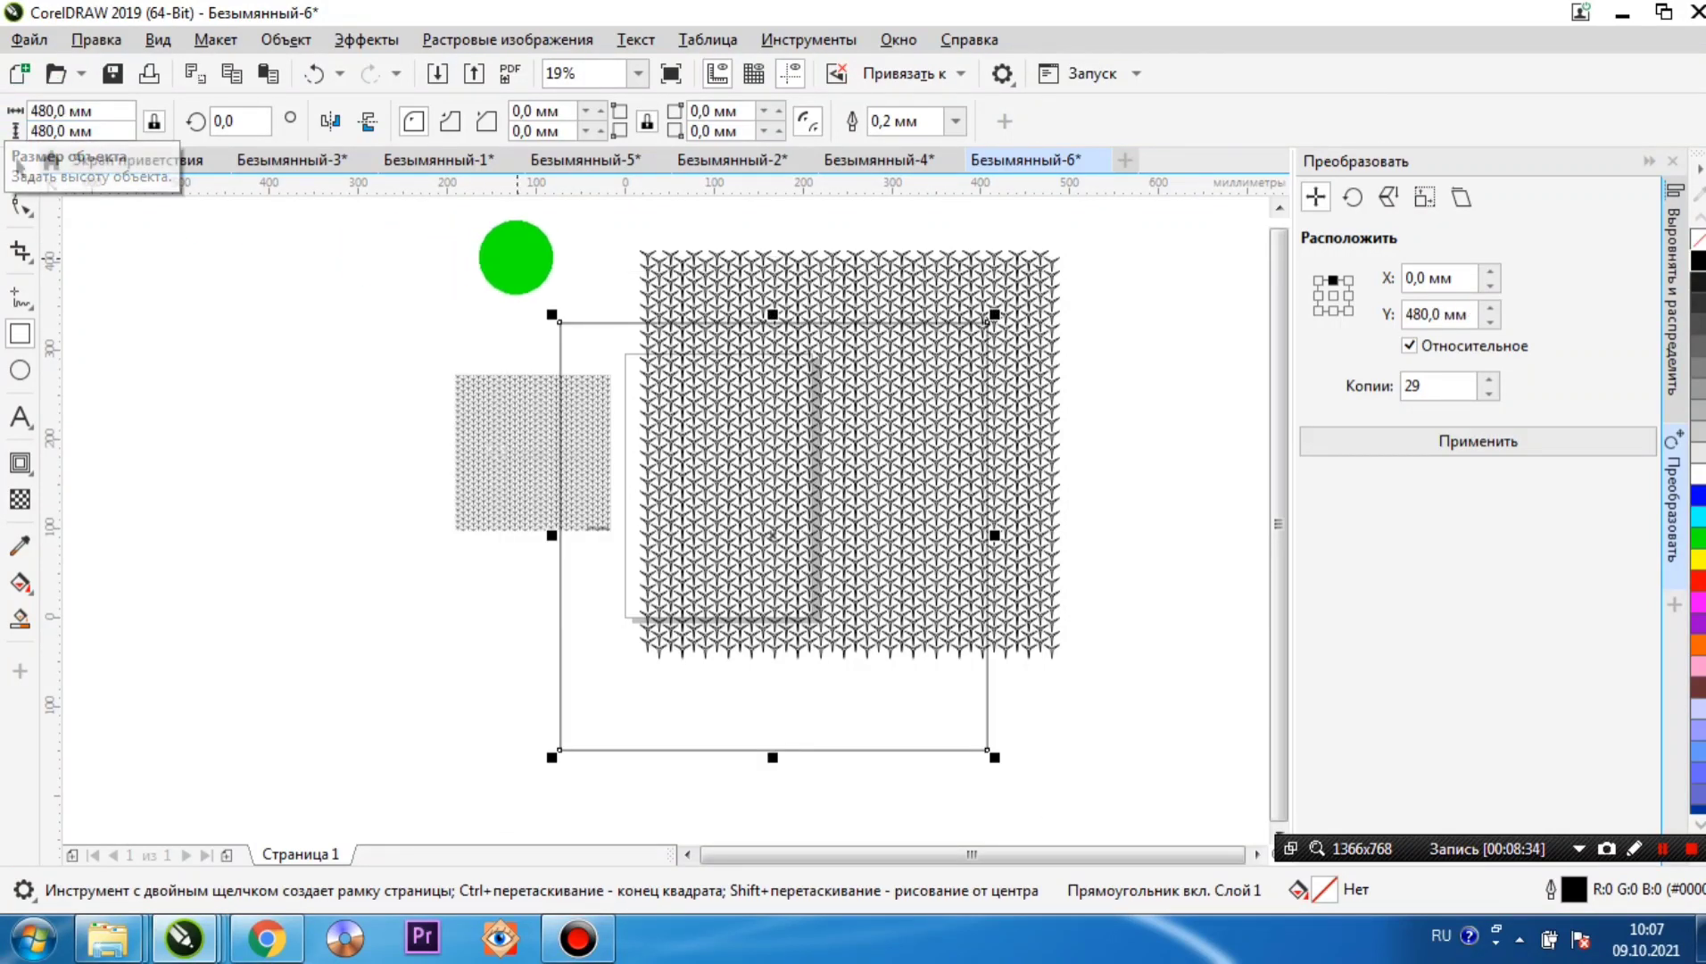
- Select the square frame together with the pattern group and align their centers horizontally and vertically
{"action": "left_click", "coordinate": [19, 166]}
{"action": "left_click_drag", "start_coordinate": [547, 219], "coordinate": [1096, 779]}
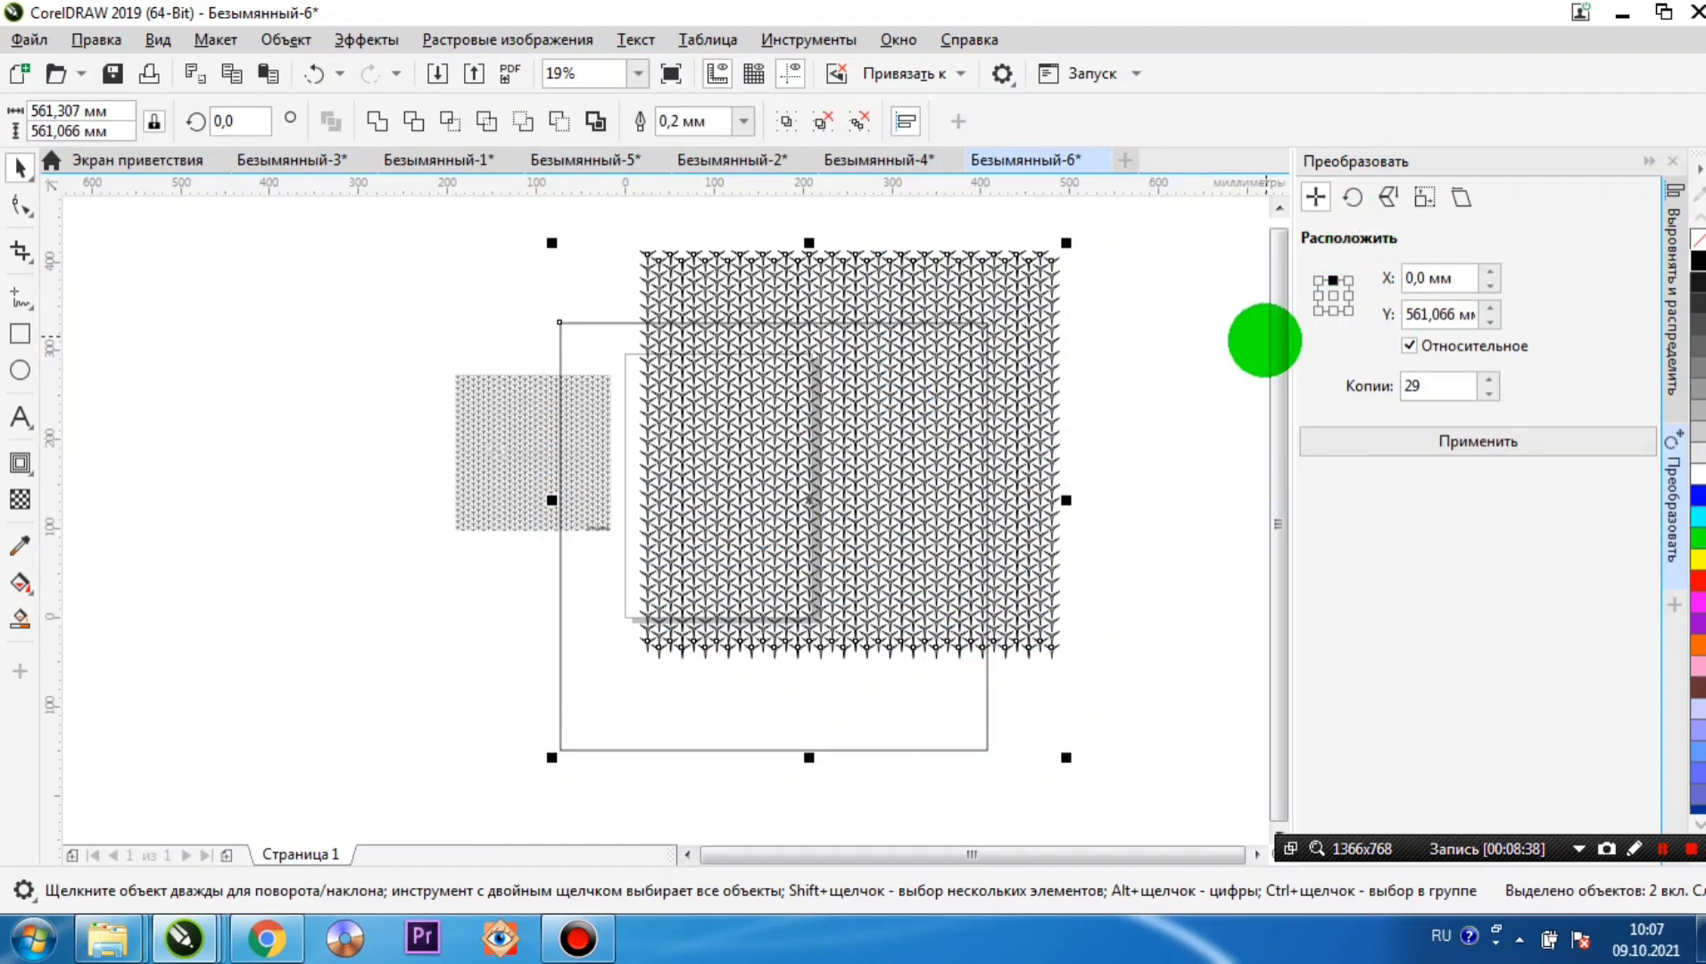
{"action": "left_click", "coordinate": [1669, 348]}
{"action": "left_click", "coordinate": [1366, 221]}
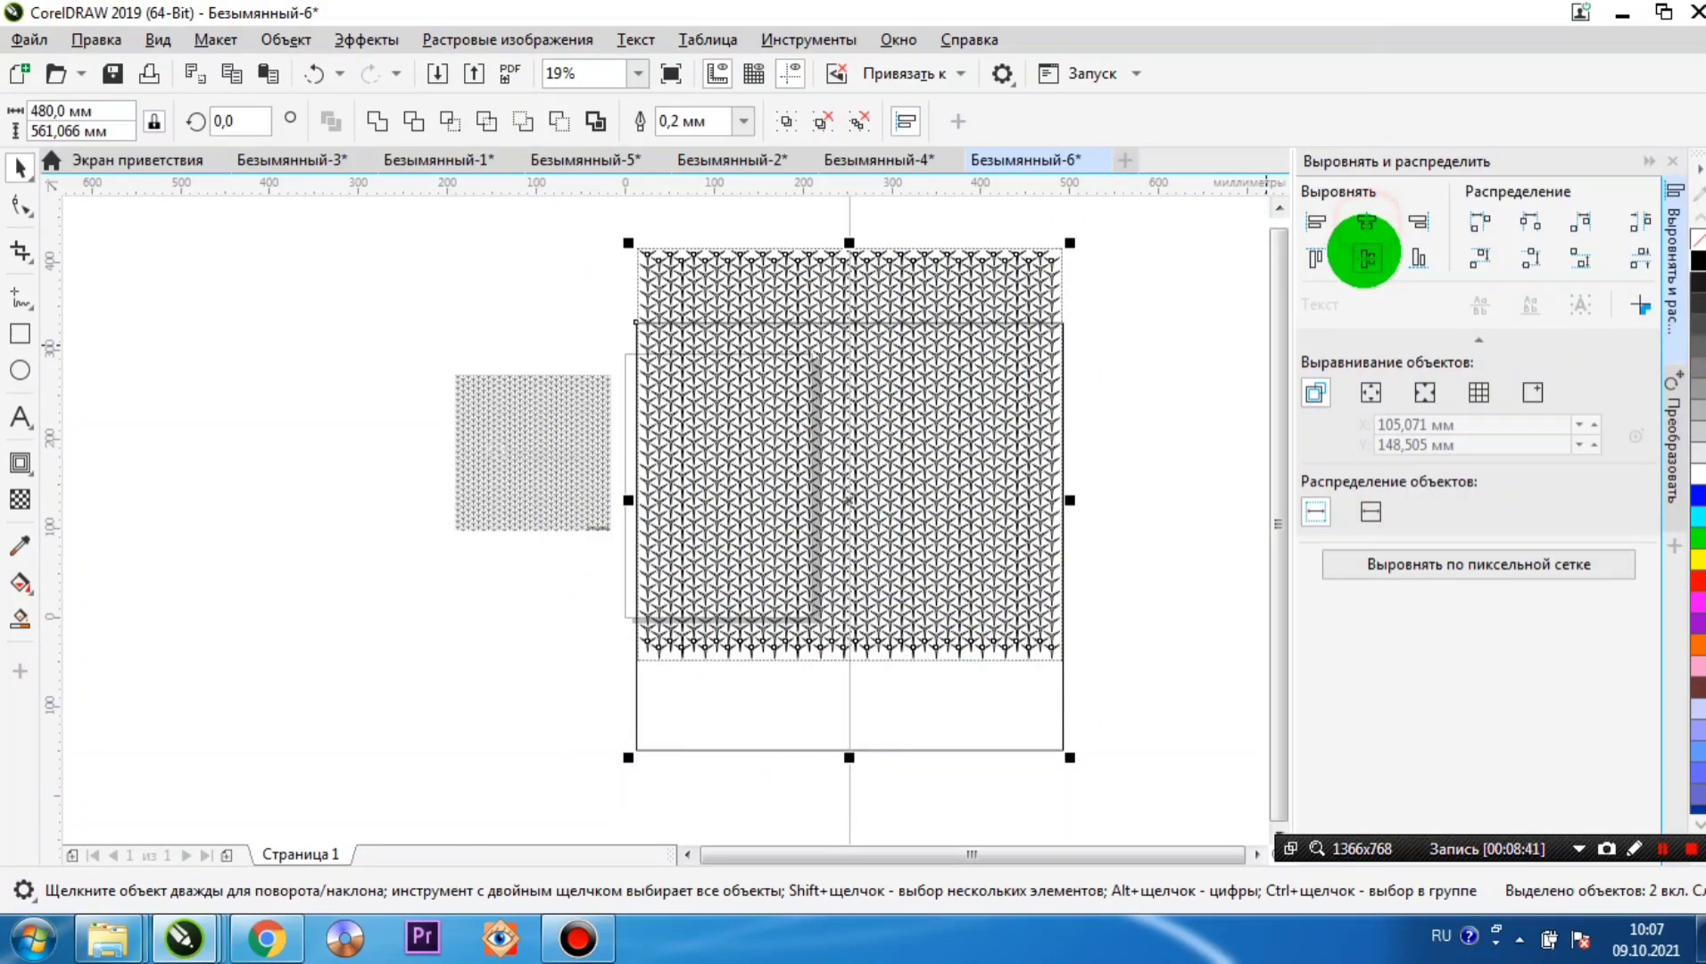
{"action": "left_click", "coordinate": [1366, 258]}
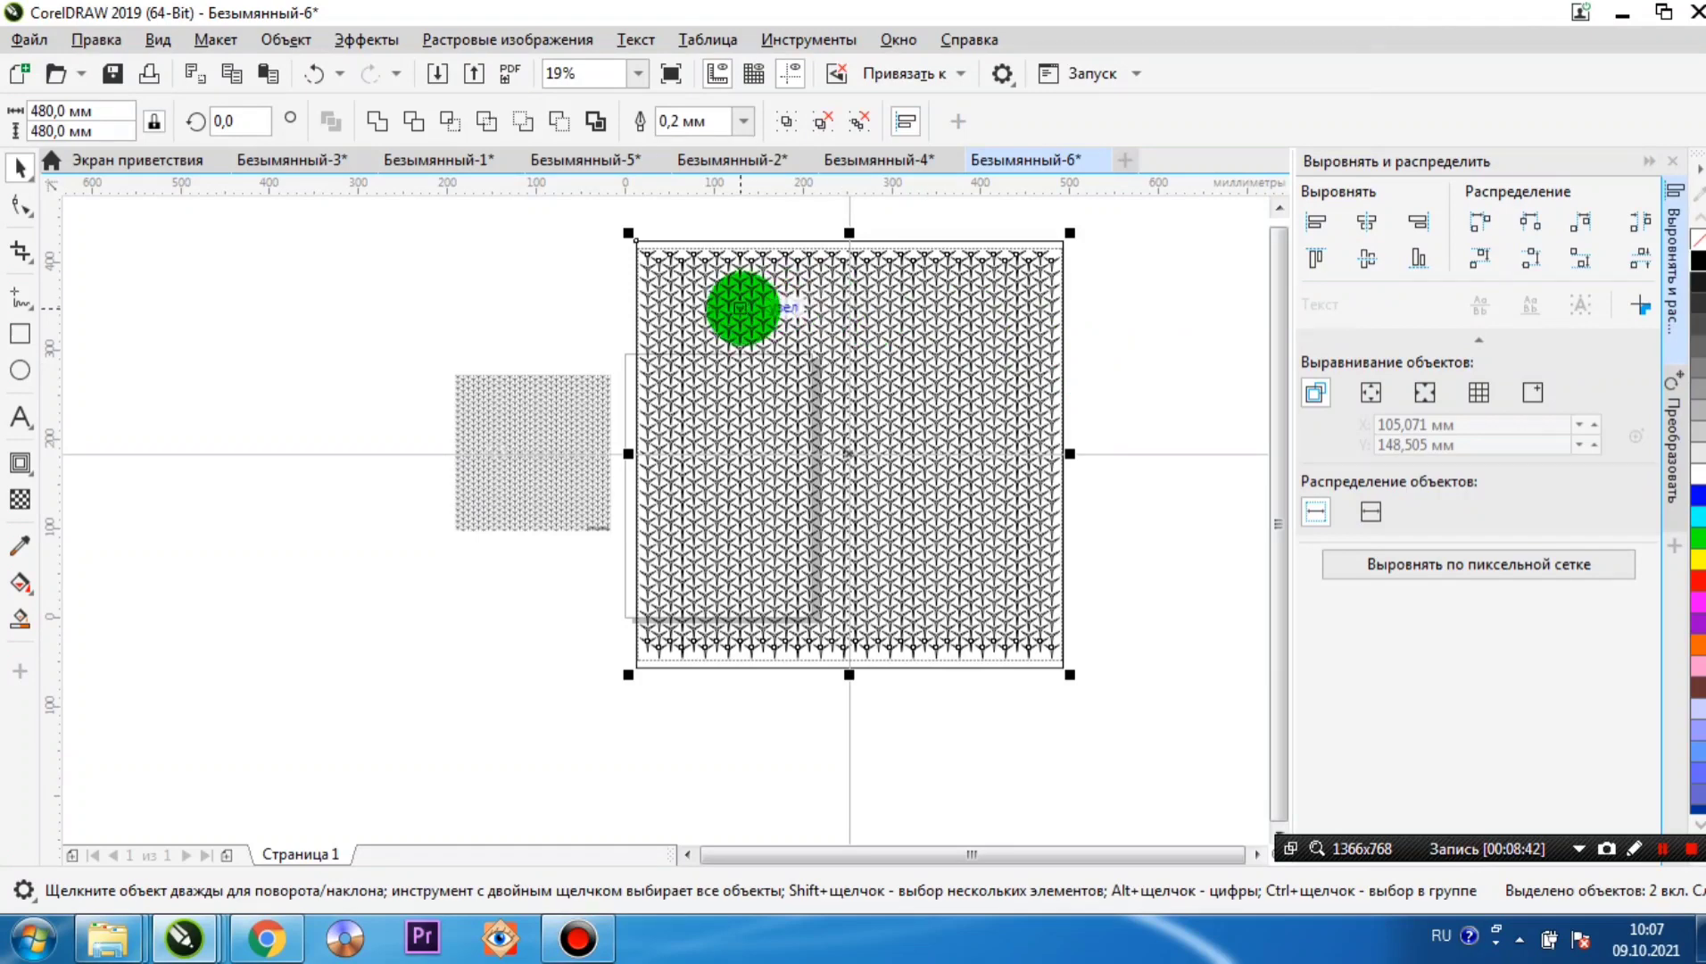
- Ungroup the mesh pattern completely and combine all its shapes with the square frame into one curve
{"action": "left_click", "coordinate": [581, 261]}
{"action": "left_click", "coordinate": [659, 267]}
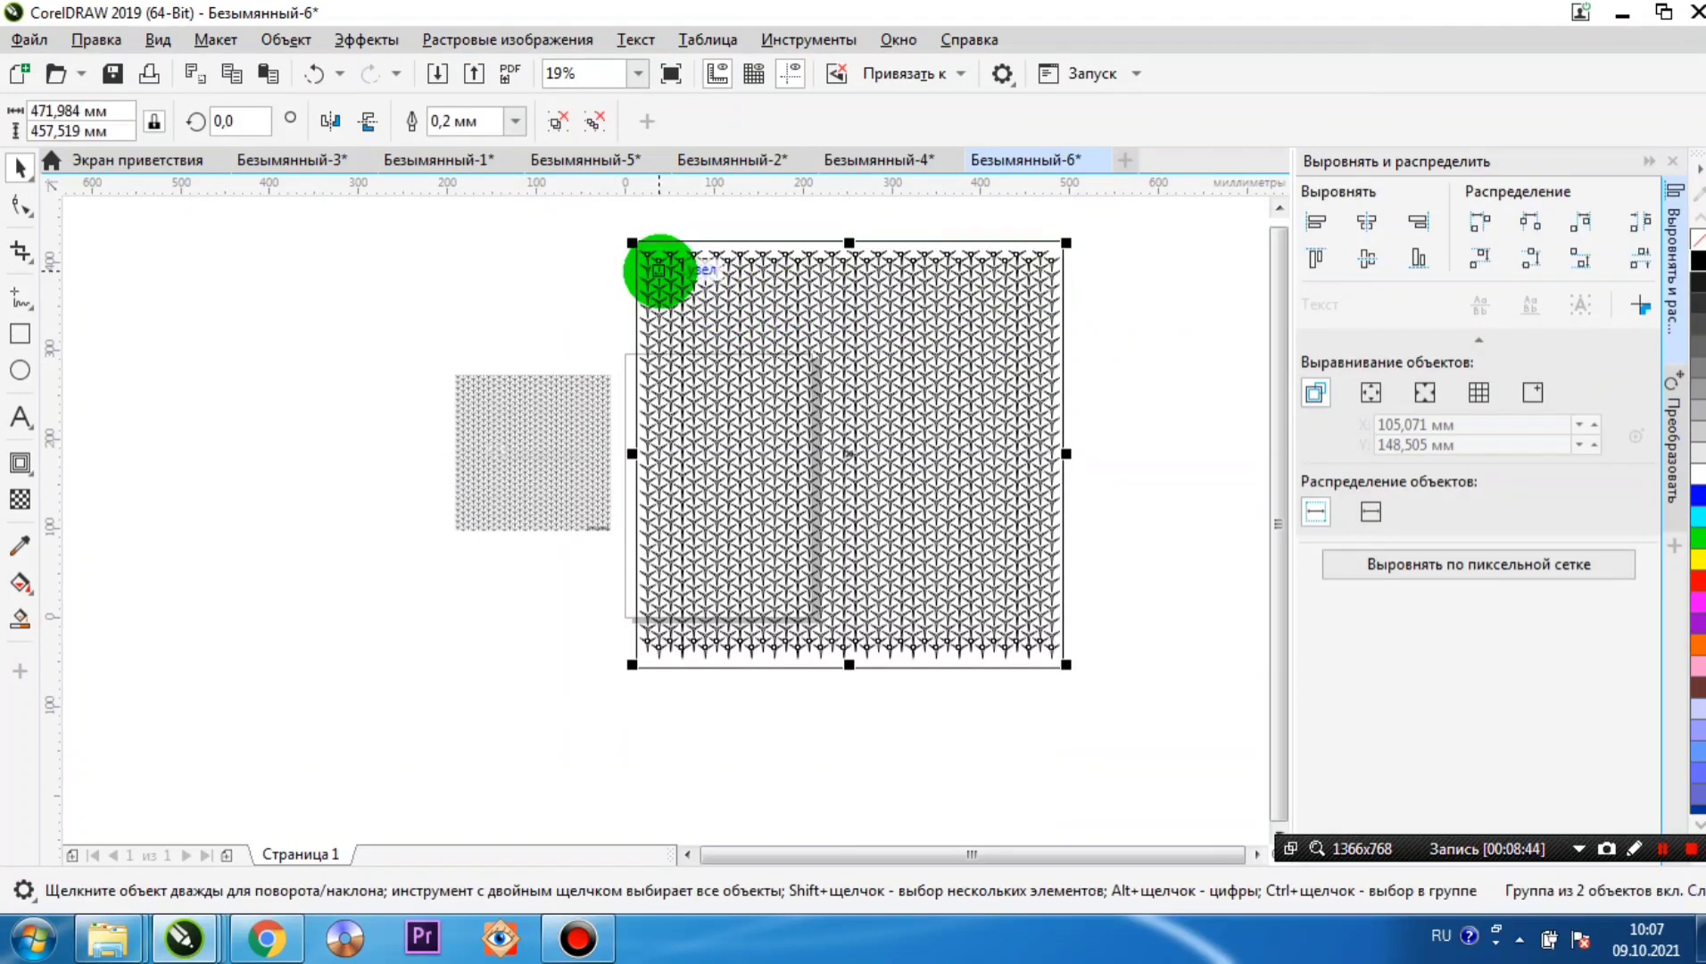
{"action": "right_click", "coordinate": [659, 267]}
{"action": "left_click", "coordinate": [769, 246]}
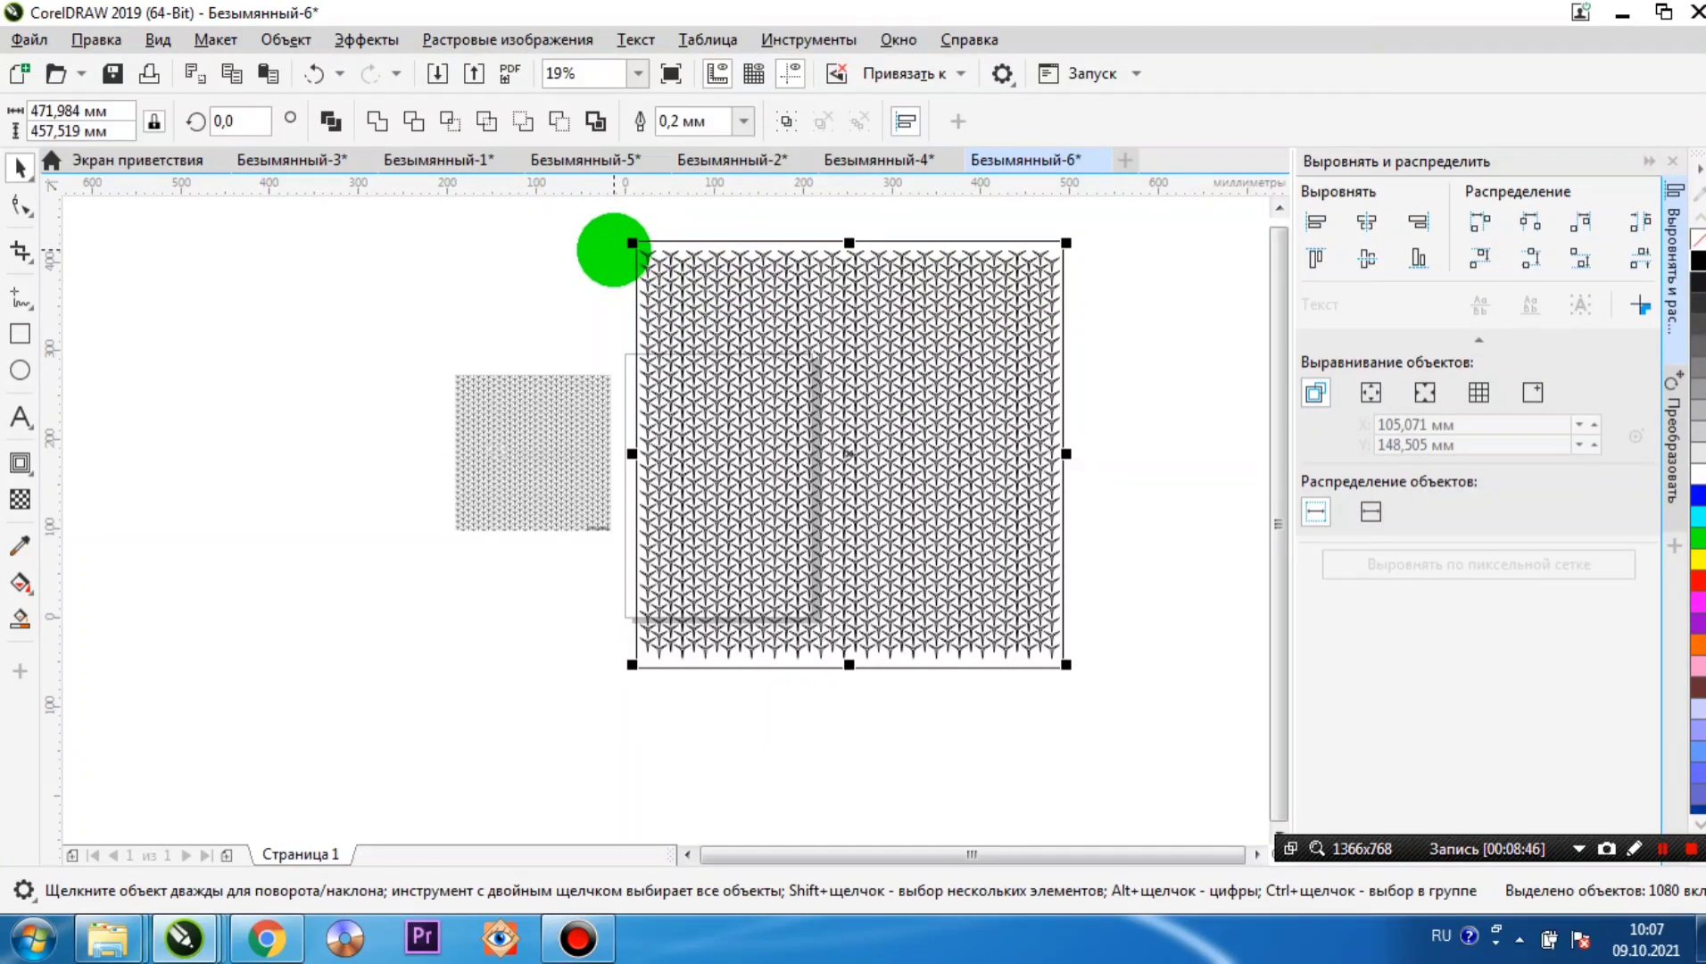
{"action": "left_click_drag", "start_coordinate": [614, 225], "coordinate": [1094, 685]}
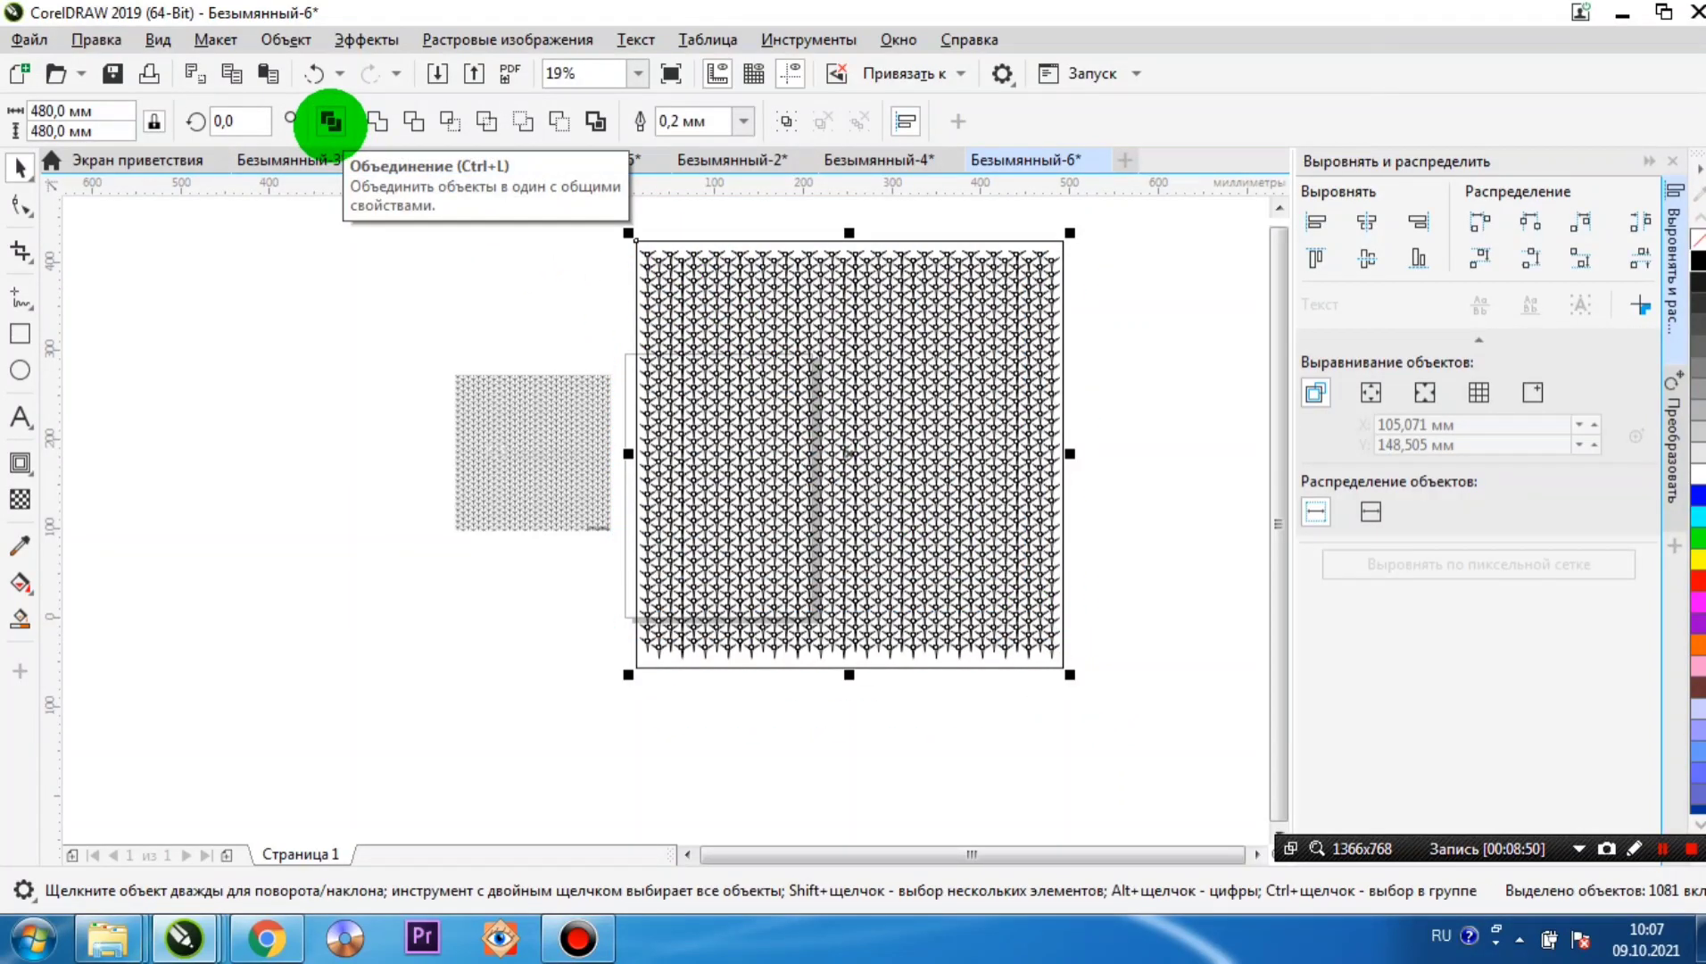
{"action": "left_click", "coordinate": [330, 121]}
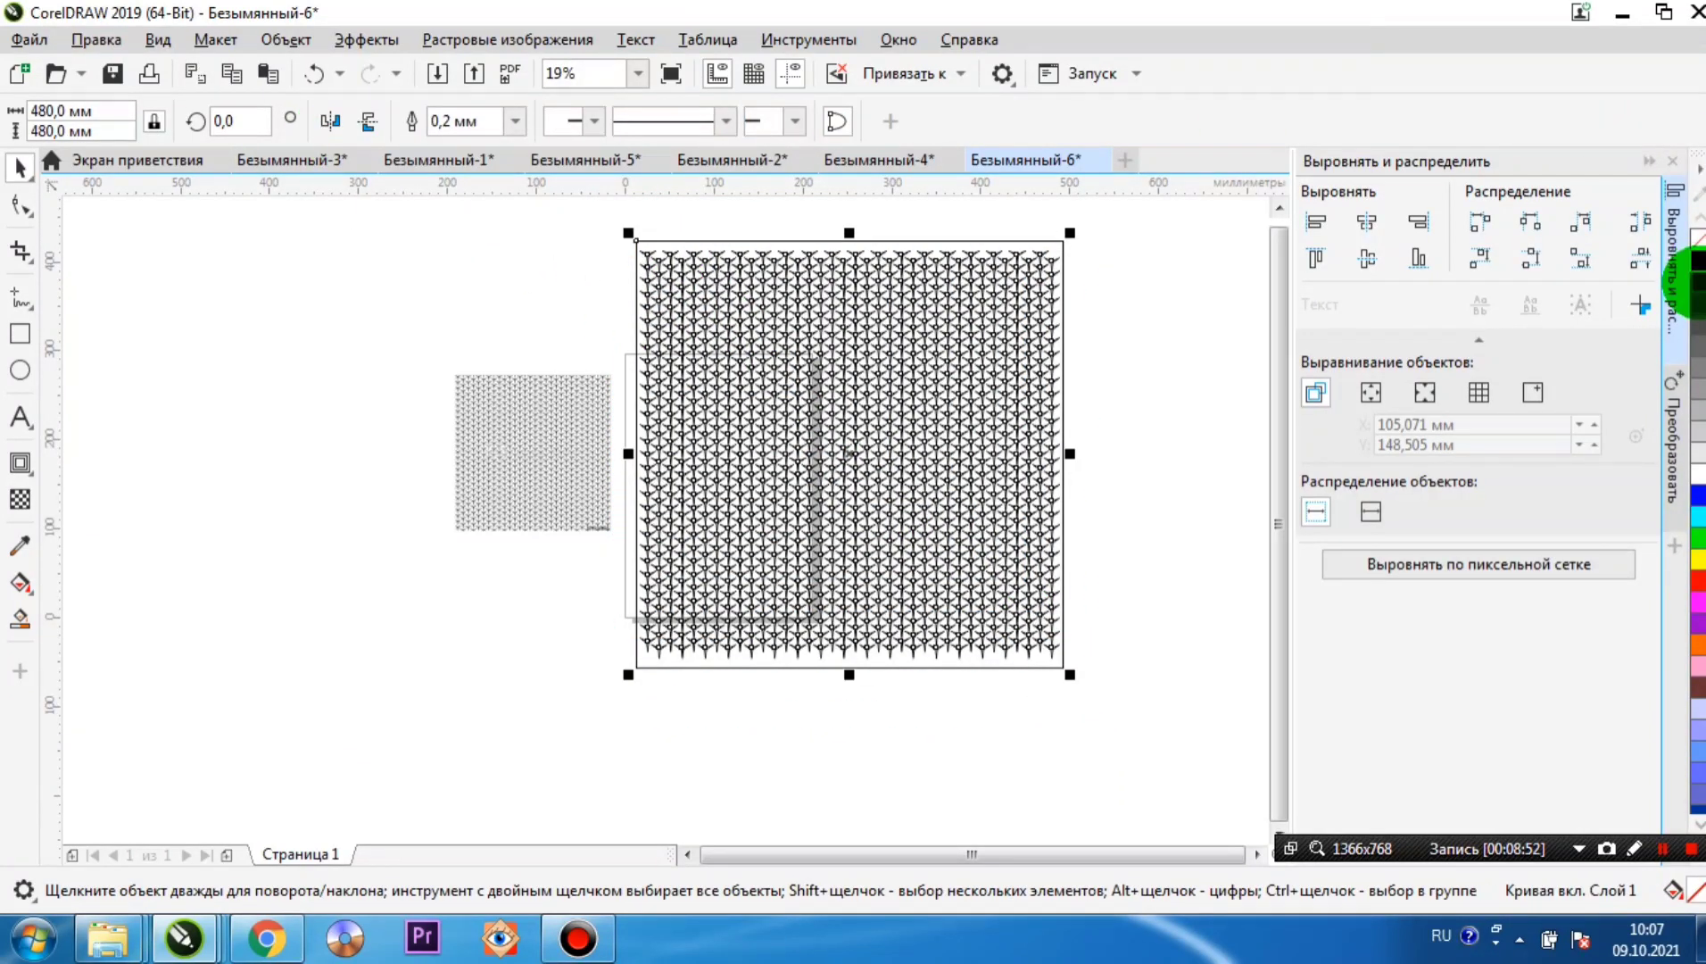
- Fill the combined frame and pattern with black and inspect the cut-out mesh against the reference image
{"action": "left_click", "coordinate": [1698, 261]}
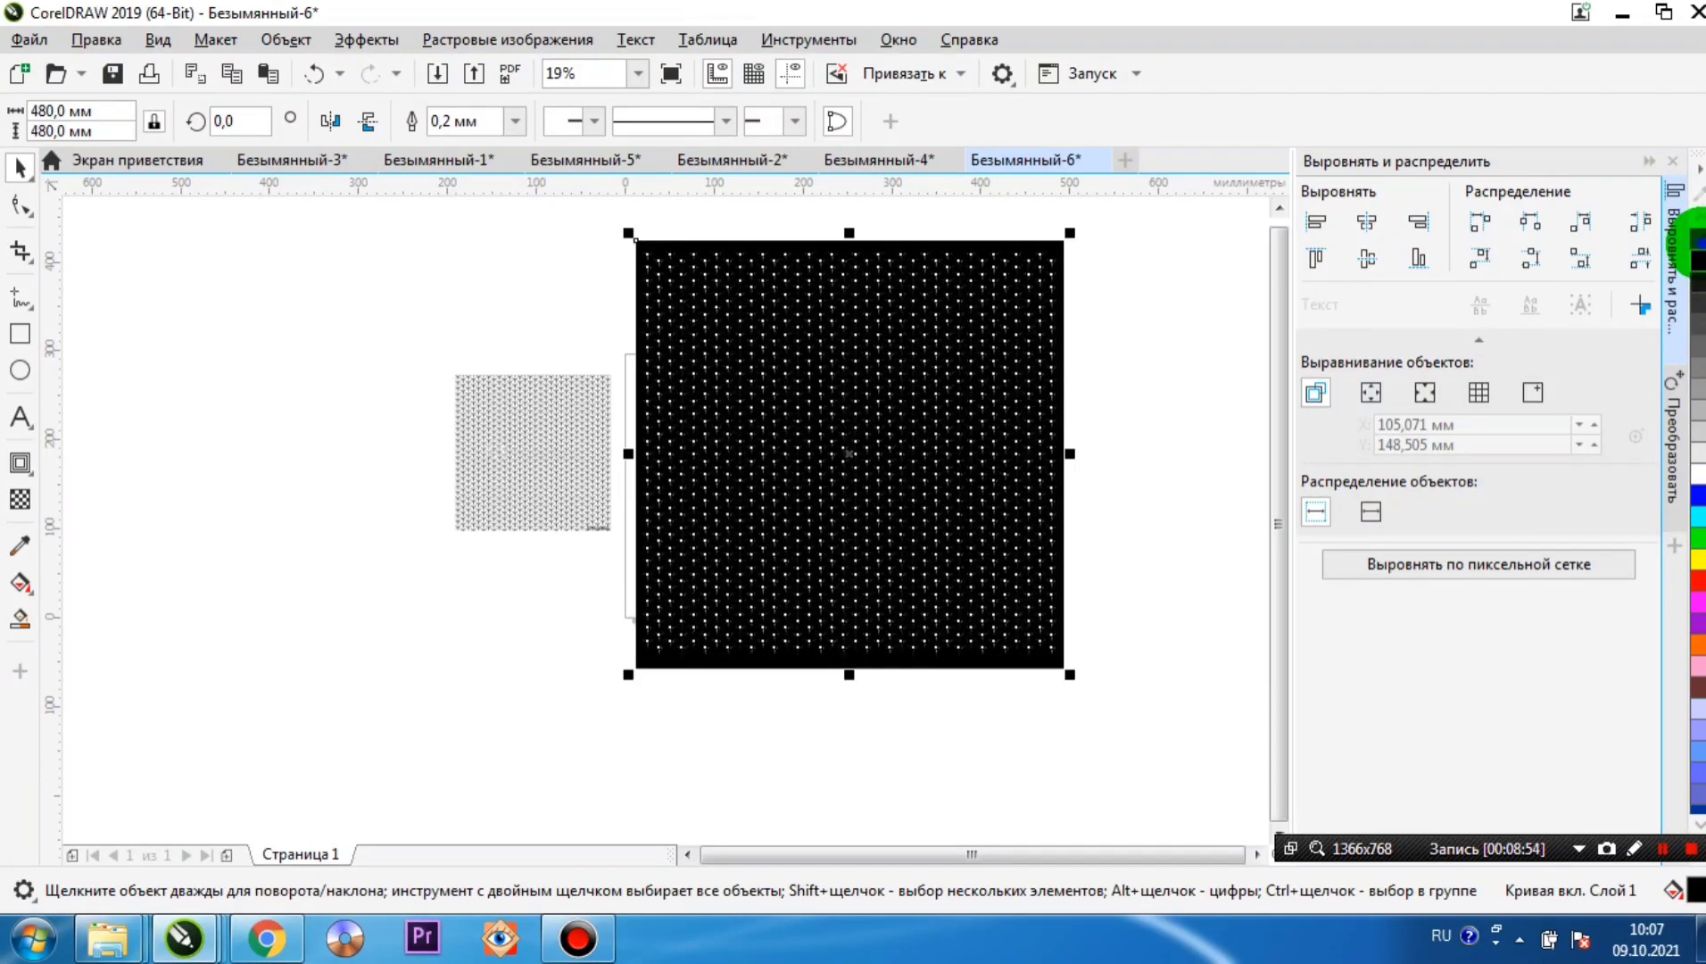
{"action": "left_click", "coordinate": [614, 331]}
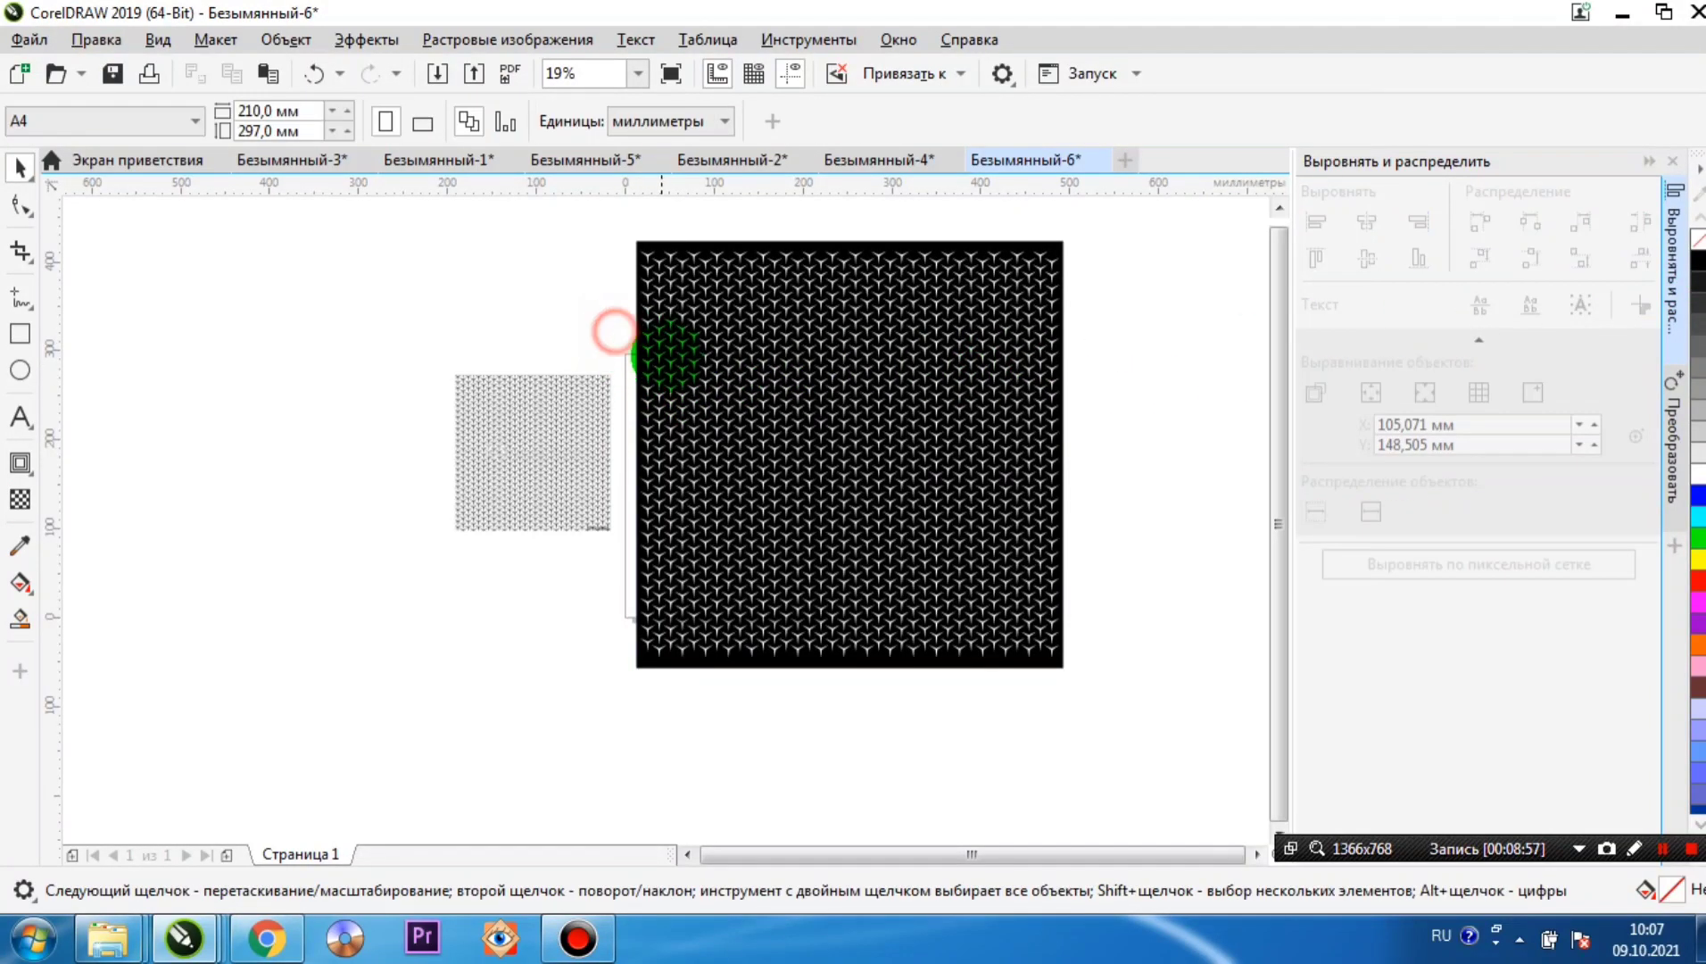
{"action": "scroll", "coordinate": [665, 356], "scroll_direction": "up", "scroll_amount": 5}
{"action": "scroll", "coordinate": [676, 368], "scroll_direction": "down", "scroll_amount": 4}
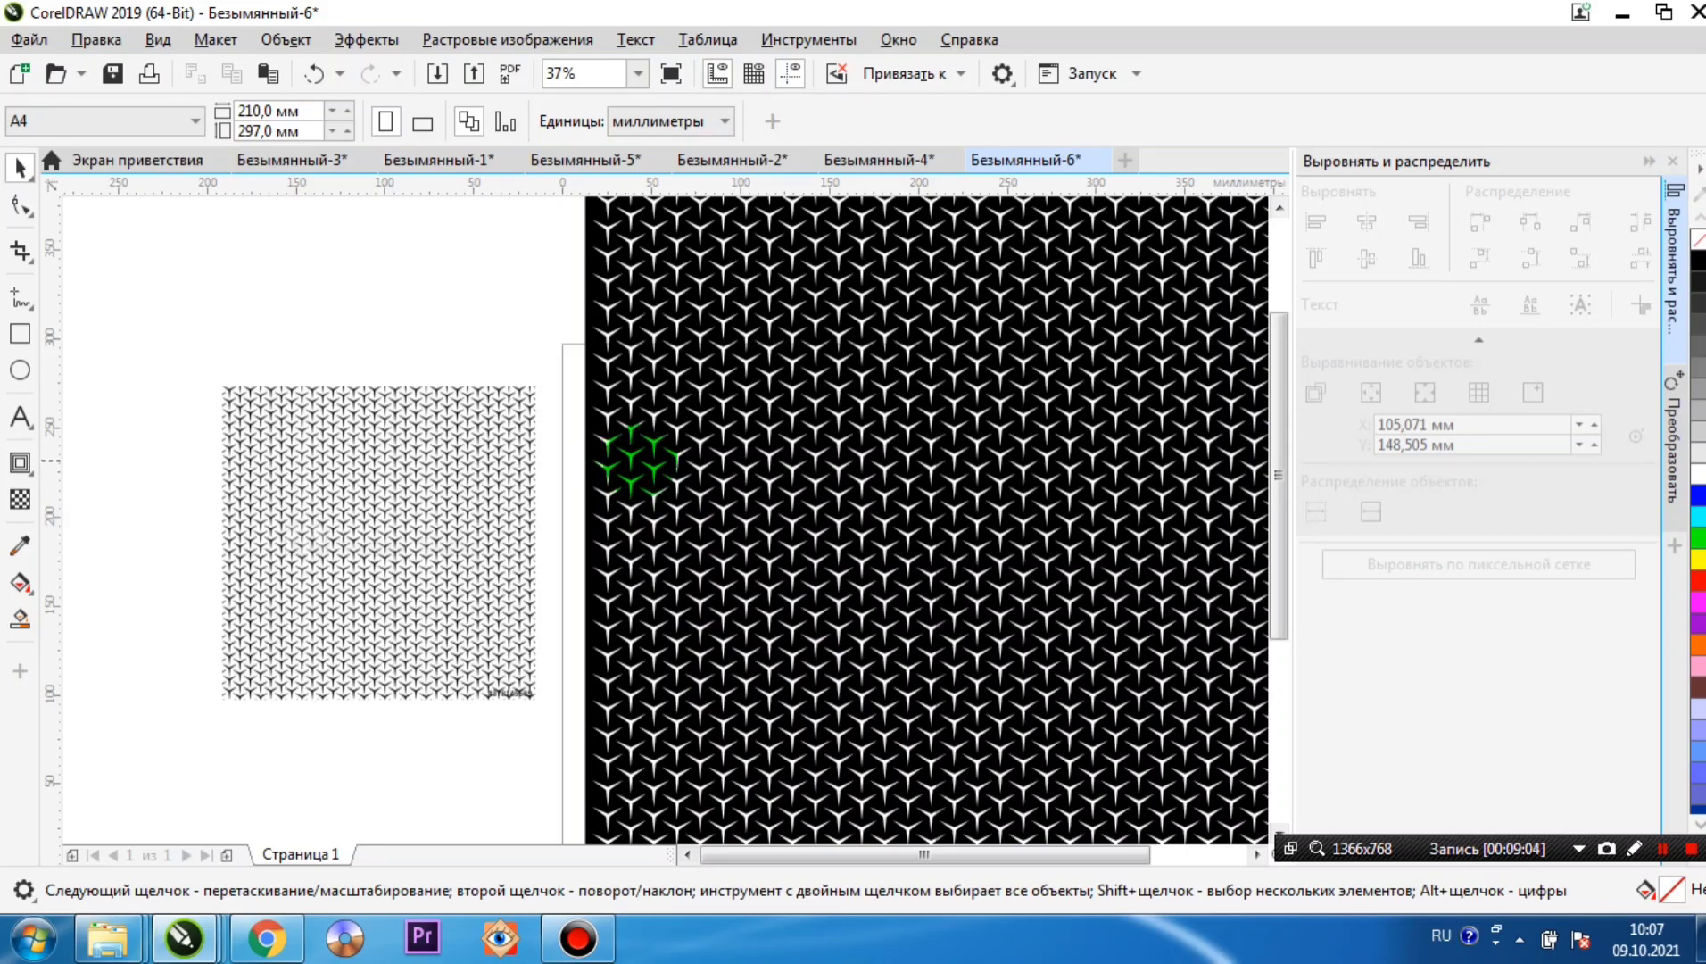
{"action": "scroll", "coordinate": [816, 493], "scroll_direction": "down", "scroll_amount": 2}
{"action": "scroll", "coordinate": [825, 470], "scroll_direction": "up", "scroll_amount": 2}
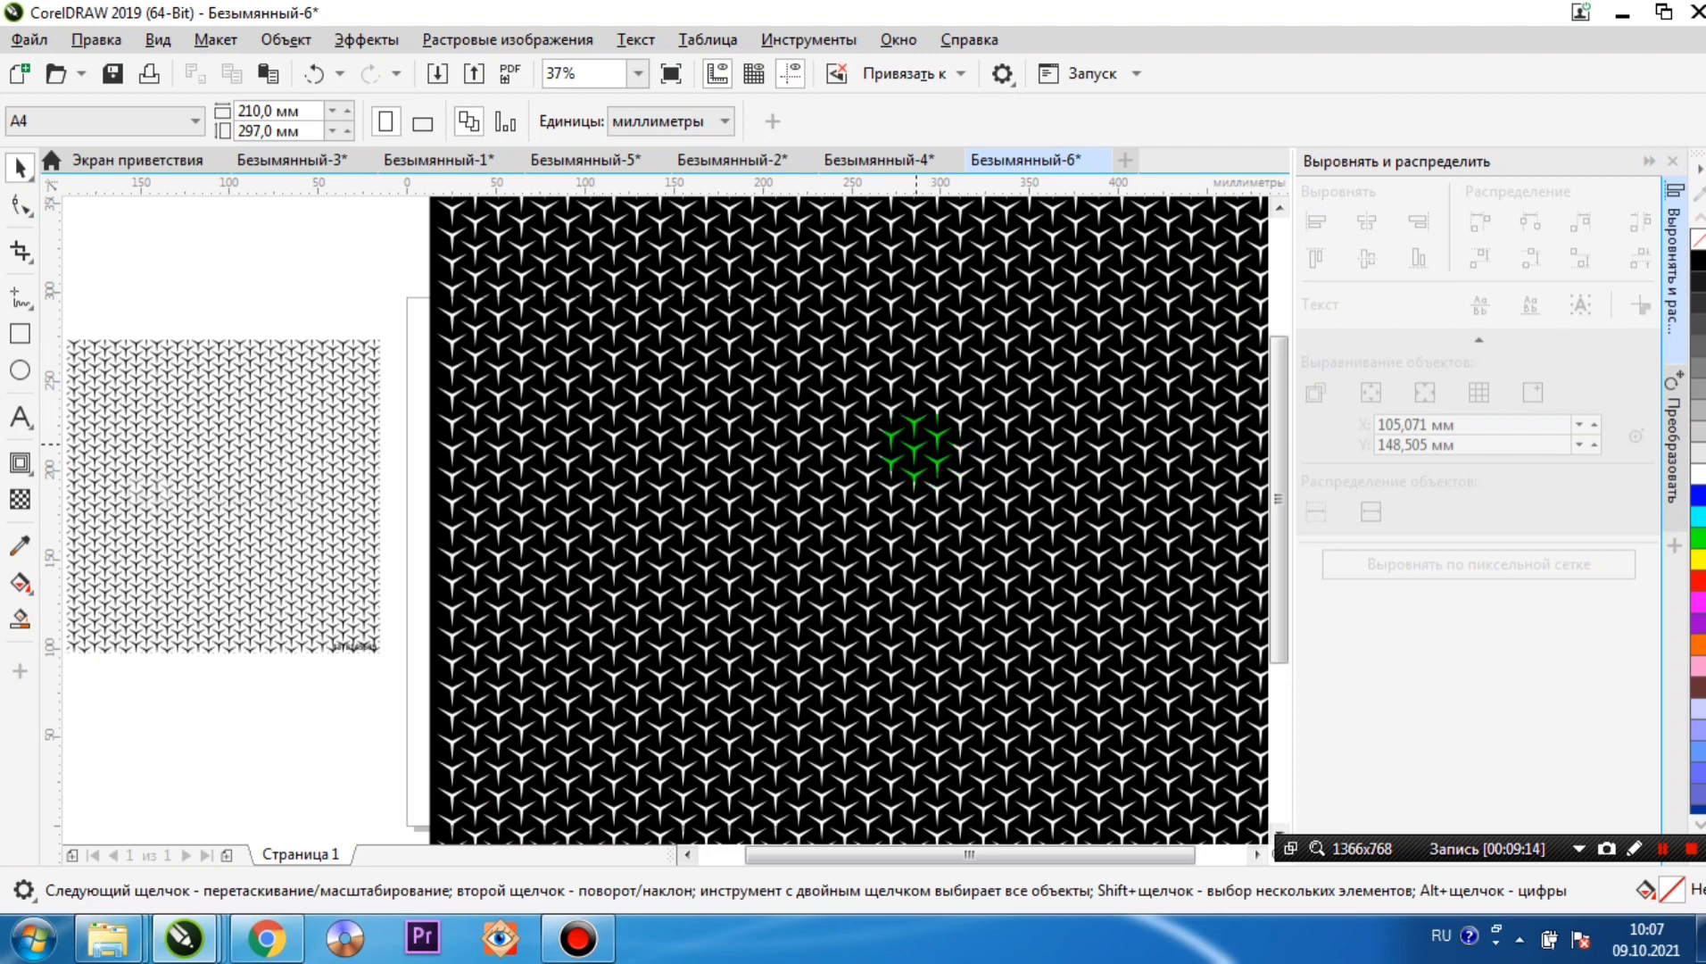
{"action": "scroll", "coordinate": [933, 437], "scroll_direction": "down", "scroll_amount": 2}
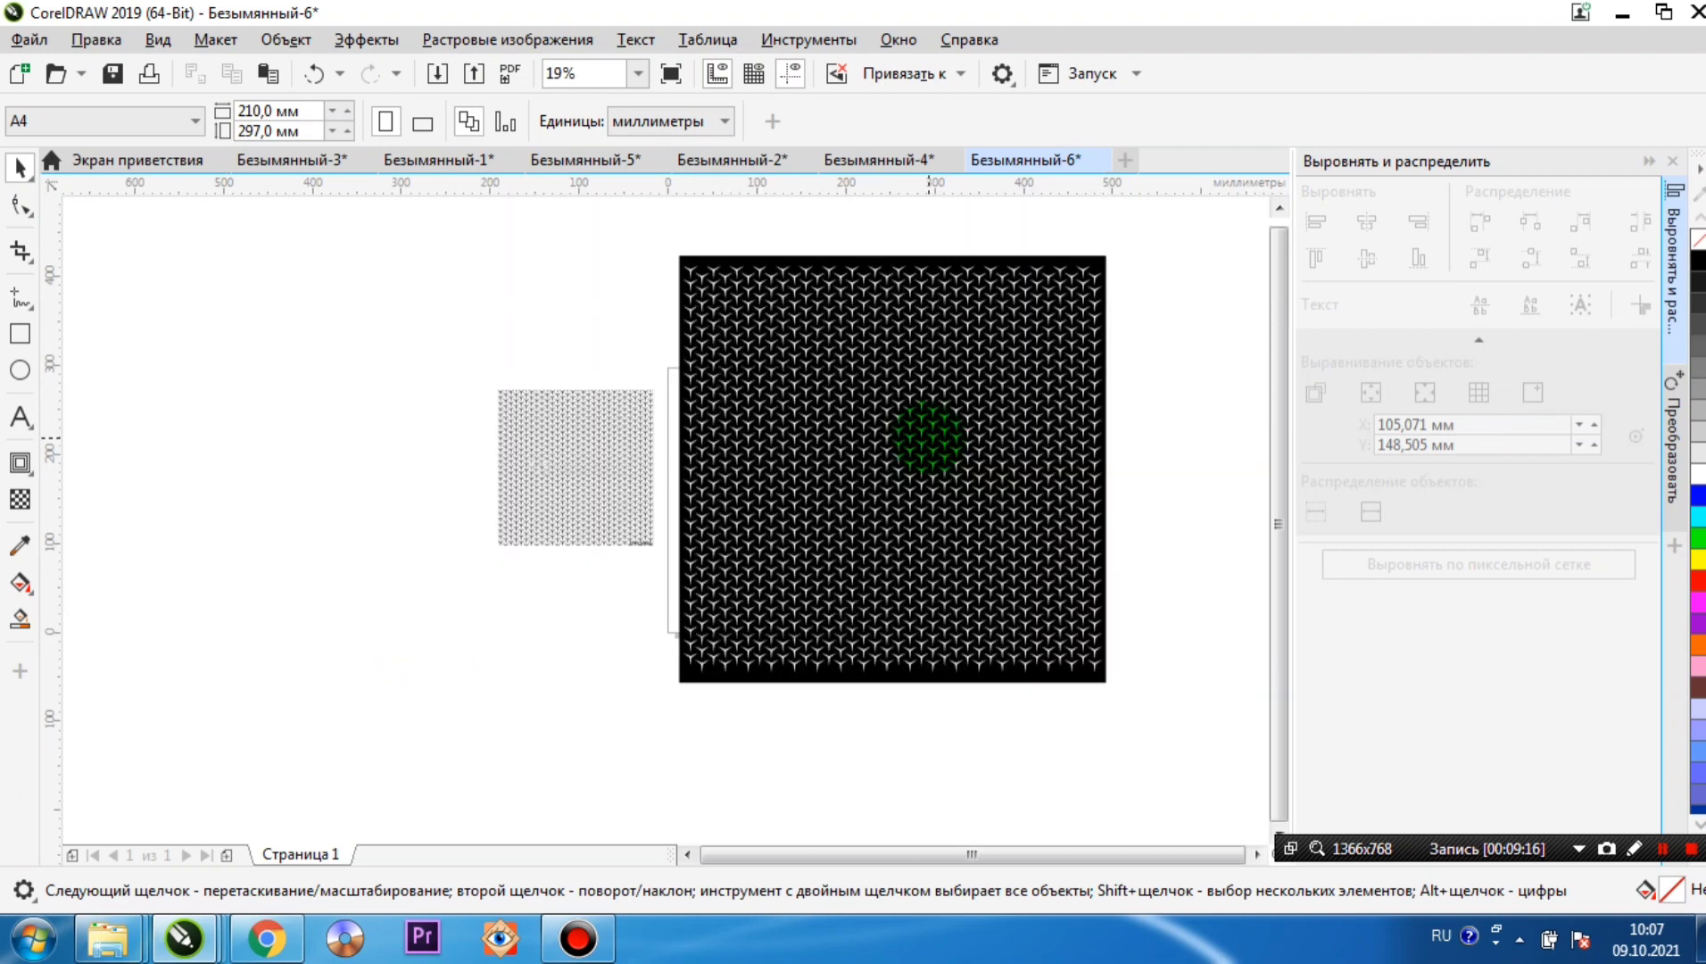
- Clear the reference image away from the pattern and shrink the combined pattern proportionally to about 117 mm square
{"action": "left_click_drag", "start_coordinate": [445, 370], "coordinate": [743, 401]}
{"action": "left_click", "coordinate": [587, 470]}
{"action": "left_click_drag", "start_coordinate": [1030, 327], "coordinate": [763, 610]}
{"action": "scroll", "coordinate": [774, 505], "scroll_direction": "up", "scroll_amount": 4}
{"action": "scroll", "coordinate": [725, 511], "scroll_direction": "up", "scroll_amount": 4}
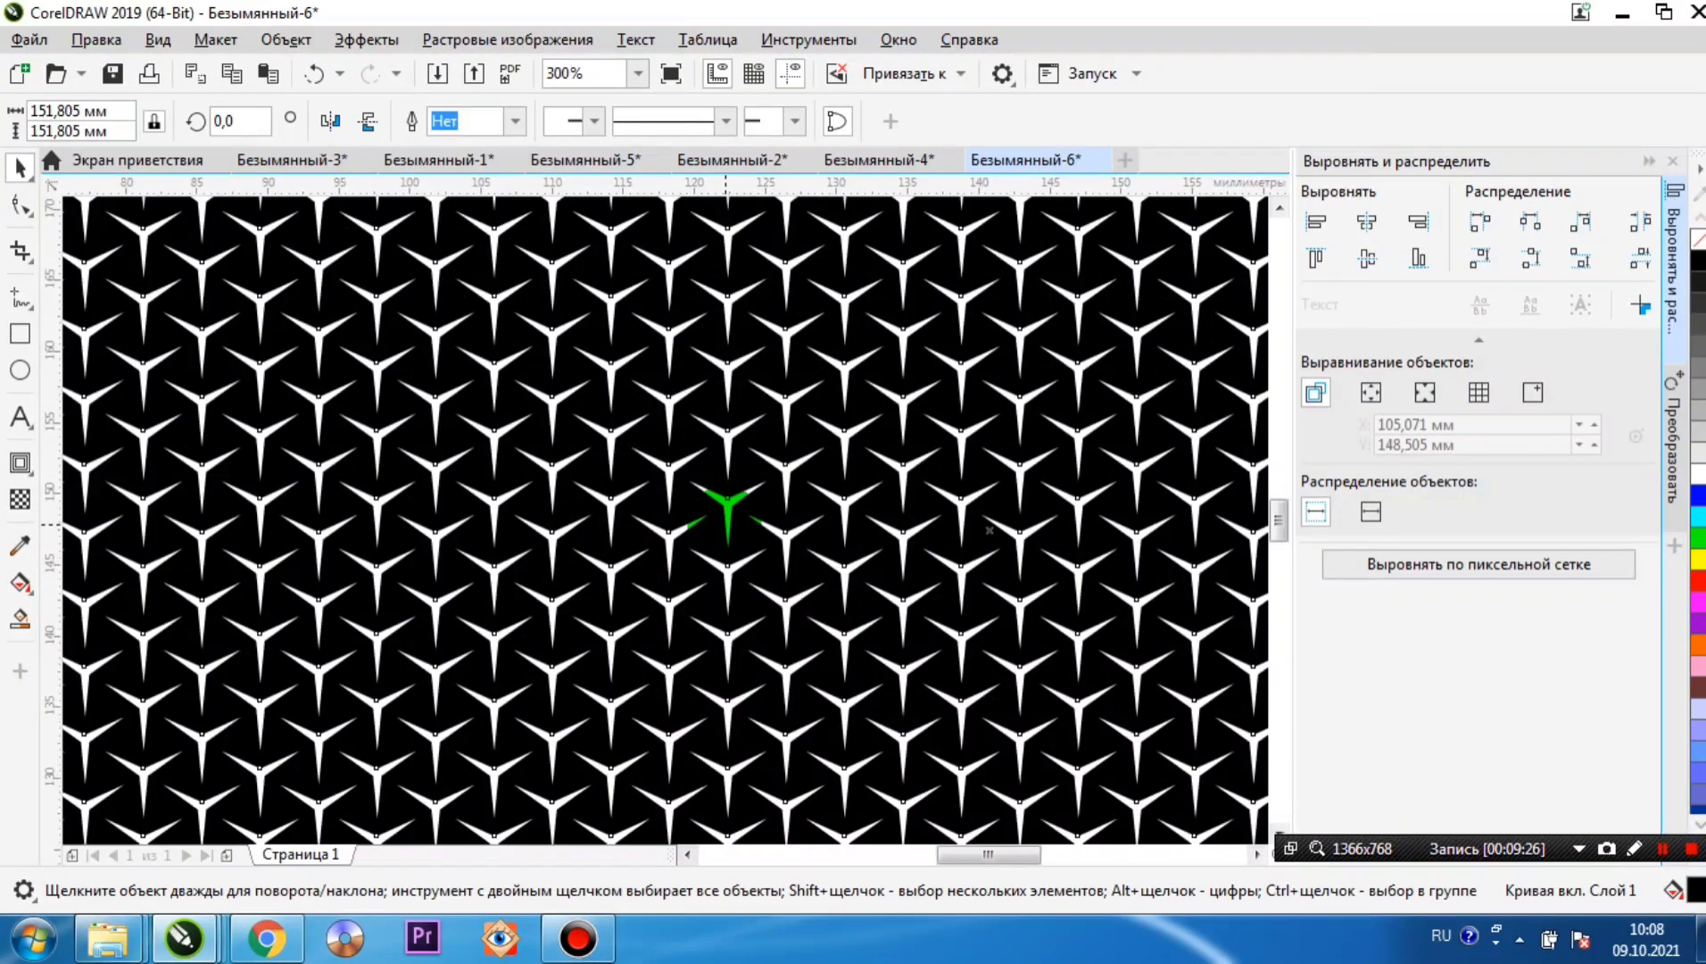
{"action": "scroll", "coordinate": [784, 491], "scroll_direction": "down", "scroll_amount": 4}
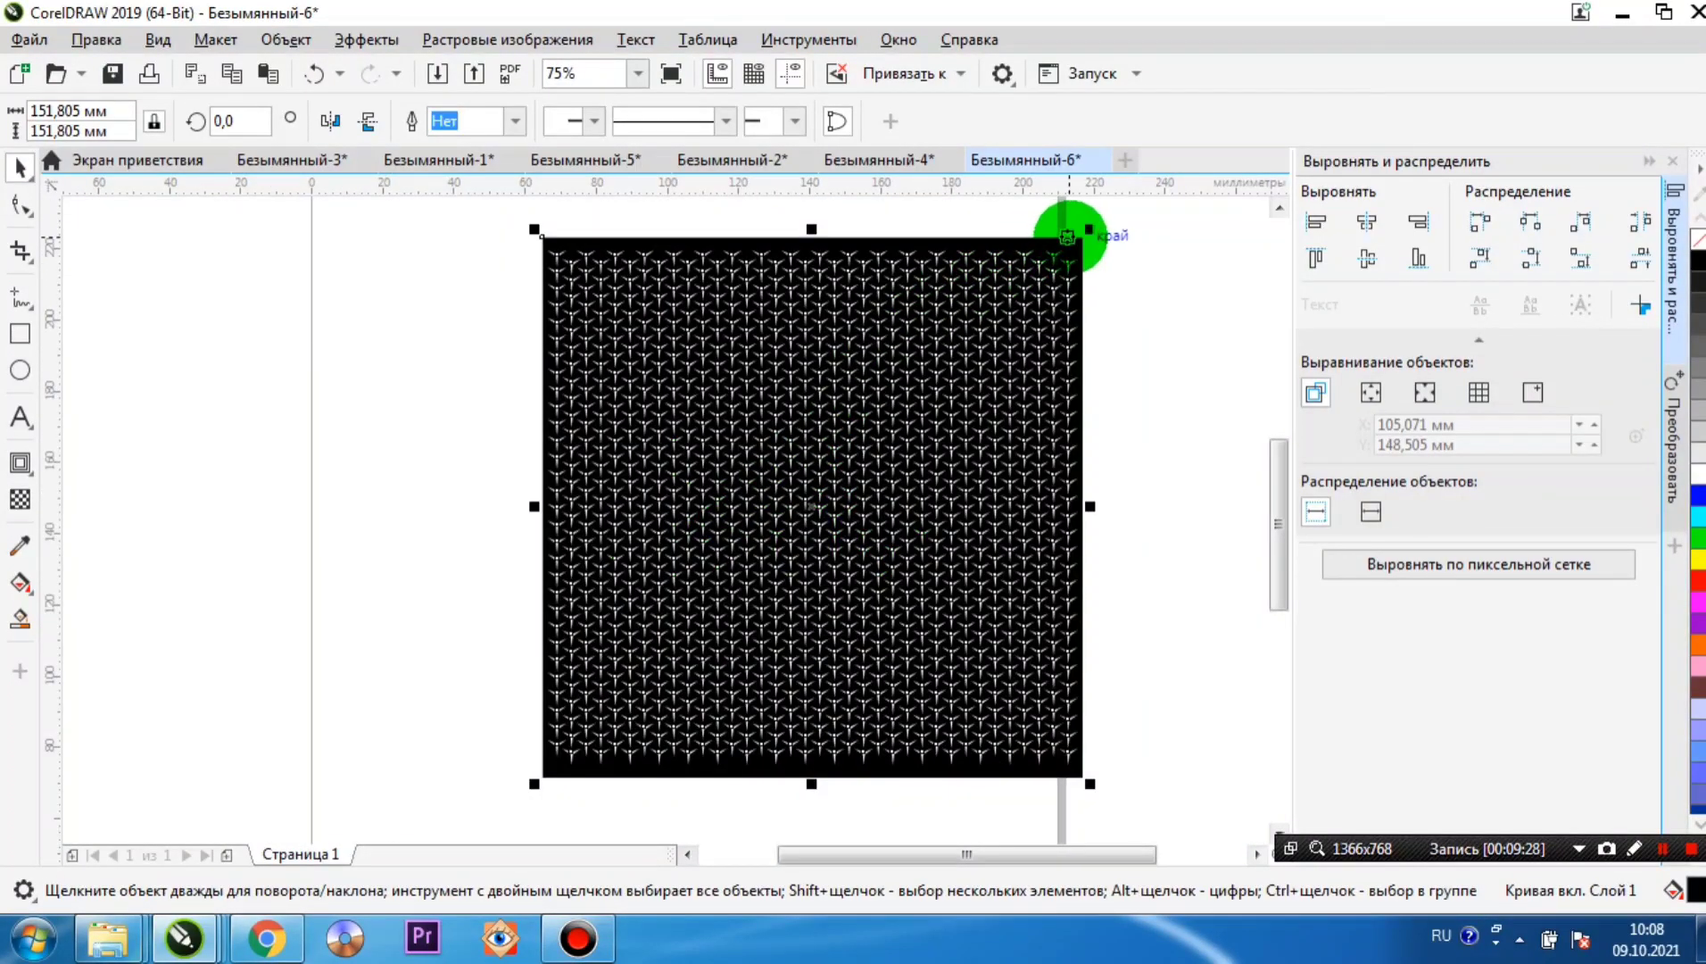
{"action": "left_click_drag", "start_coordinate": [1089, 230], "coordinate": [960, 360]}
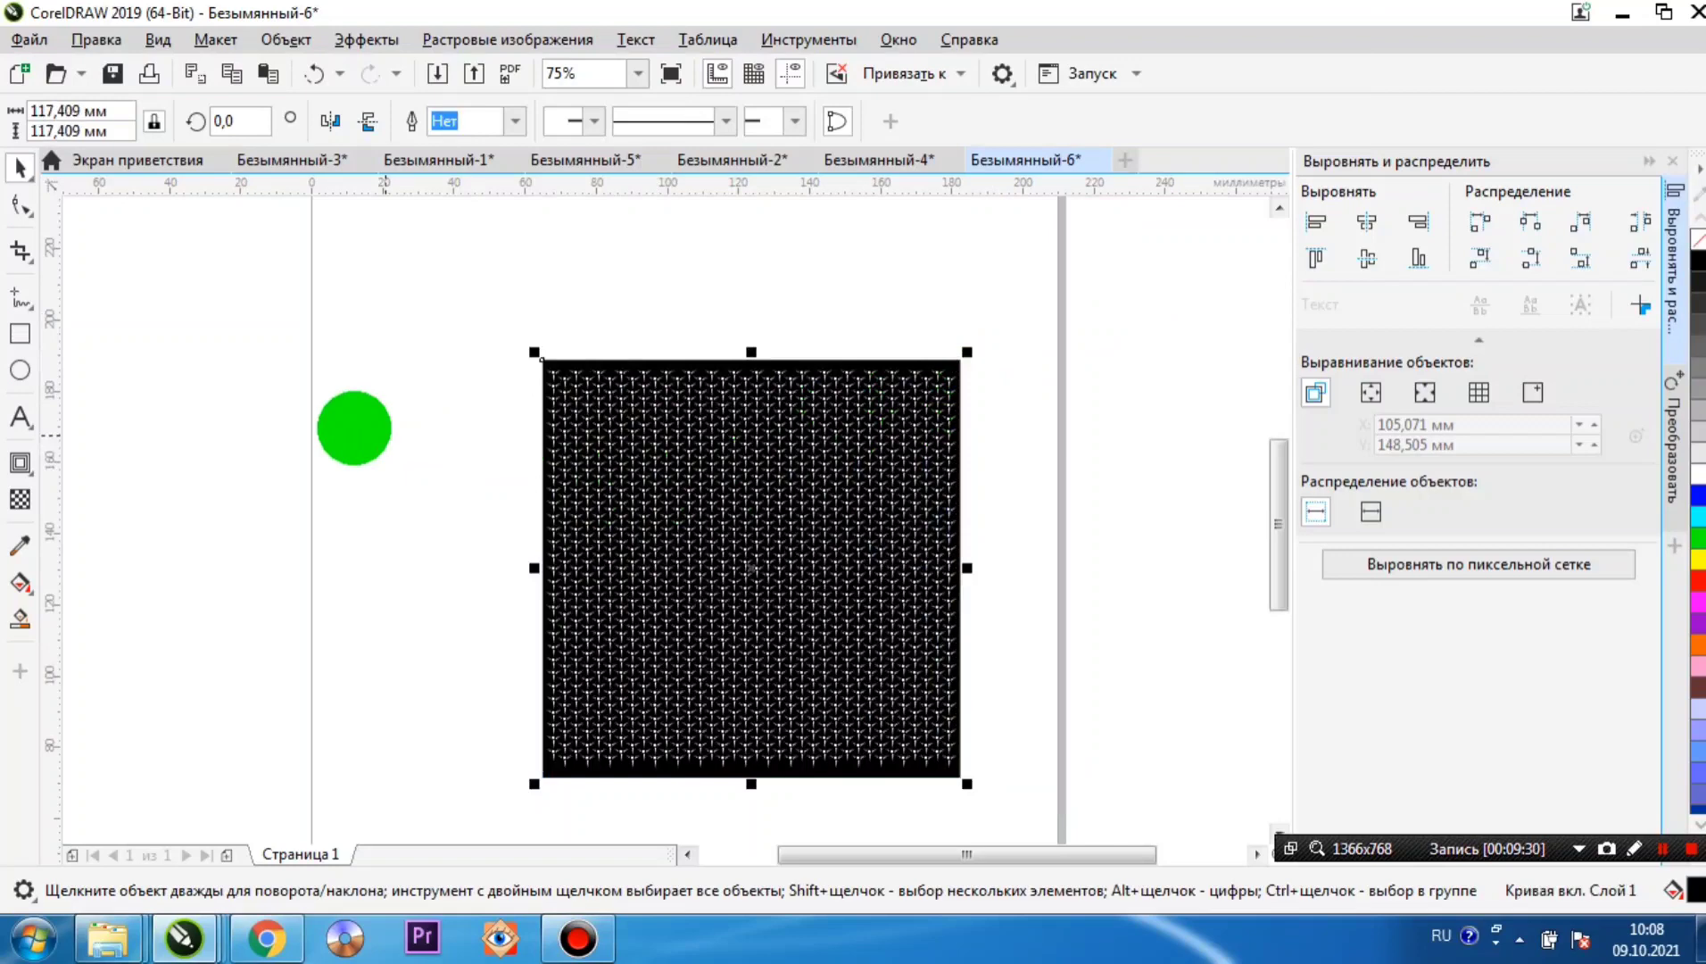
- Draw a circle beside the pattern, set its diameter to 32 mm, and add a concentric copy 30 mm in diameter
{"action": "left_click", "coordinate": [114, 397]}
{"action": "left_click", "coordinate": [20, 369]}
{"action": "left_click_drag", "start_coordinate": [286, 417], "coordinate": [413, 544]}
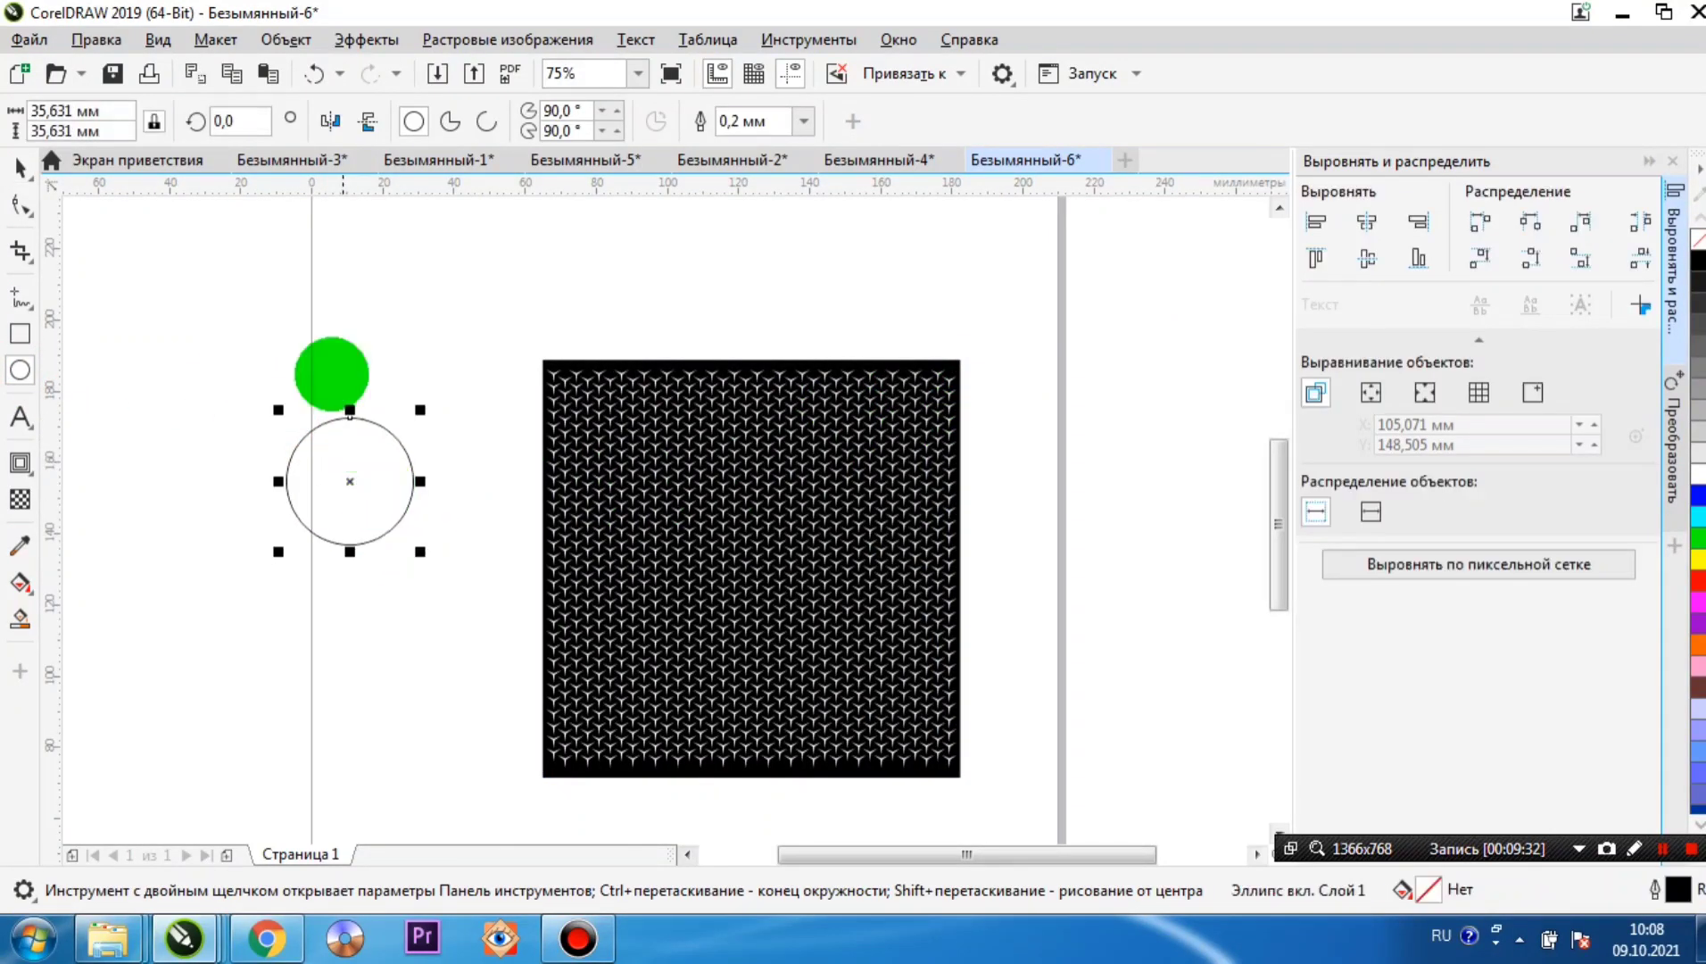
{"action": "left_click", "coordinate": [48, 112]}
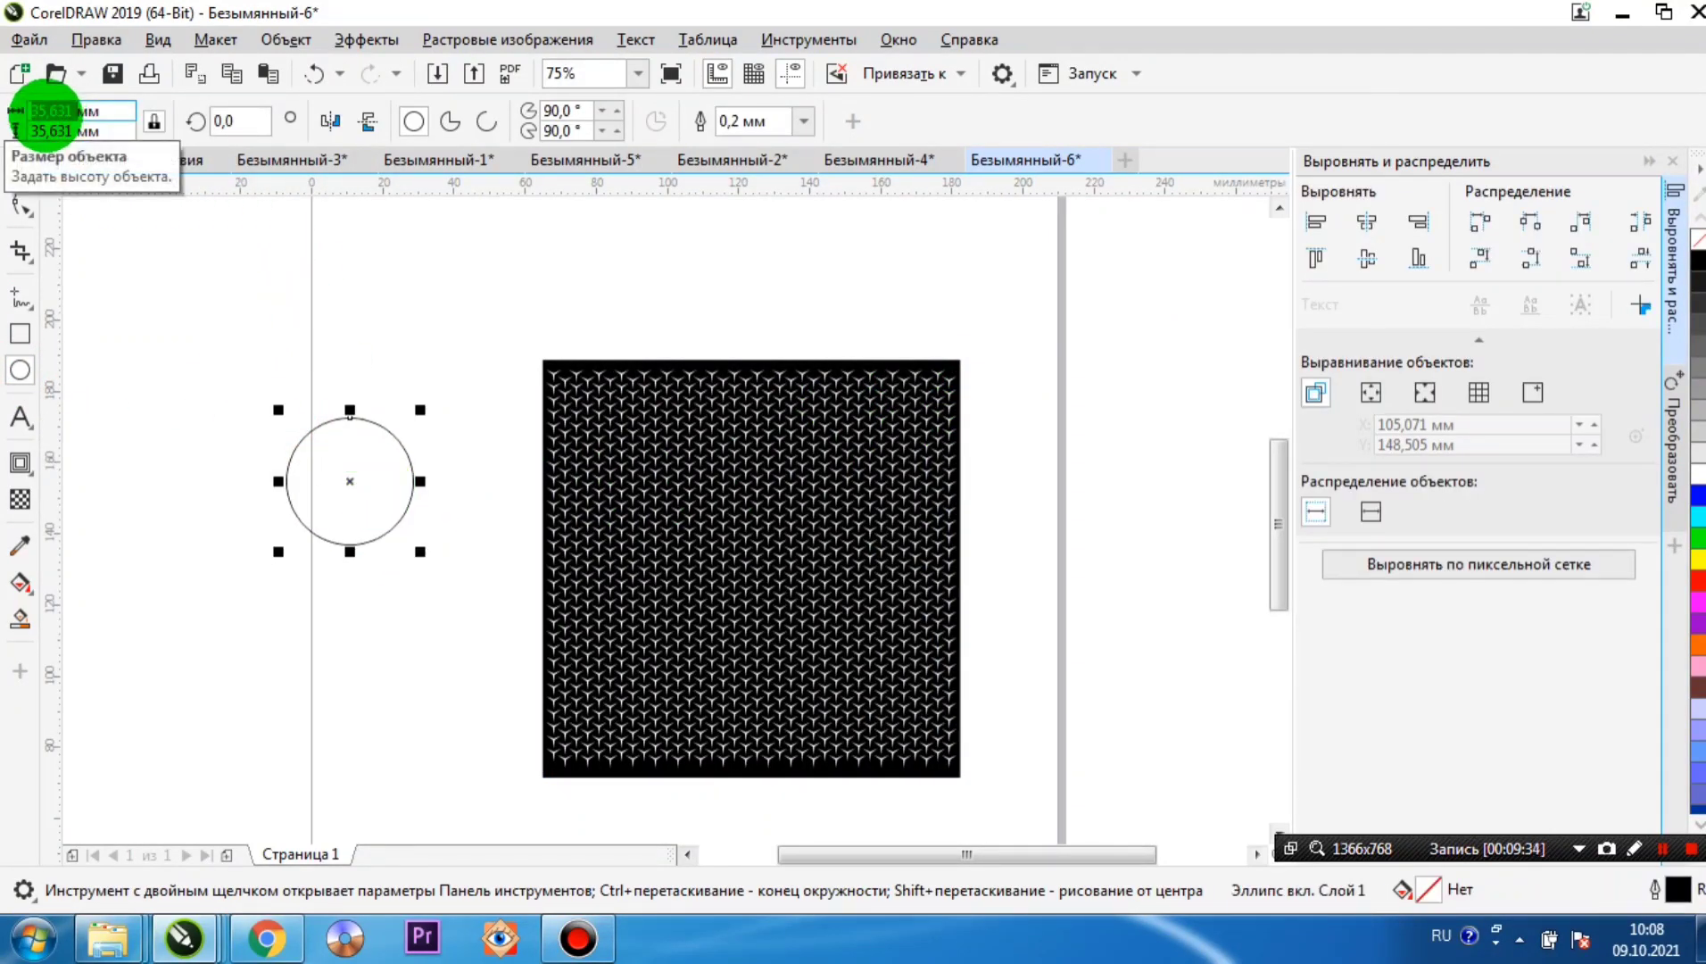
{"action": "type", "text": "32"}
{"action": "key", "text": "Return"}
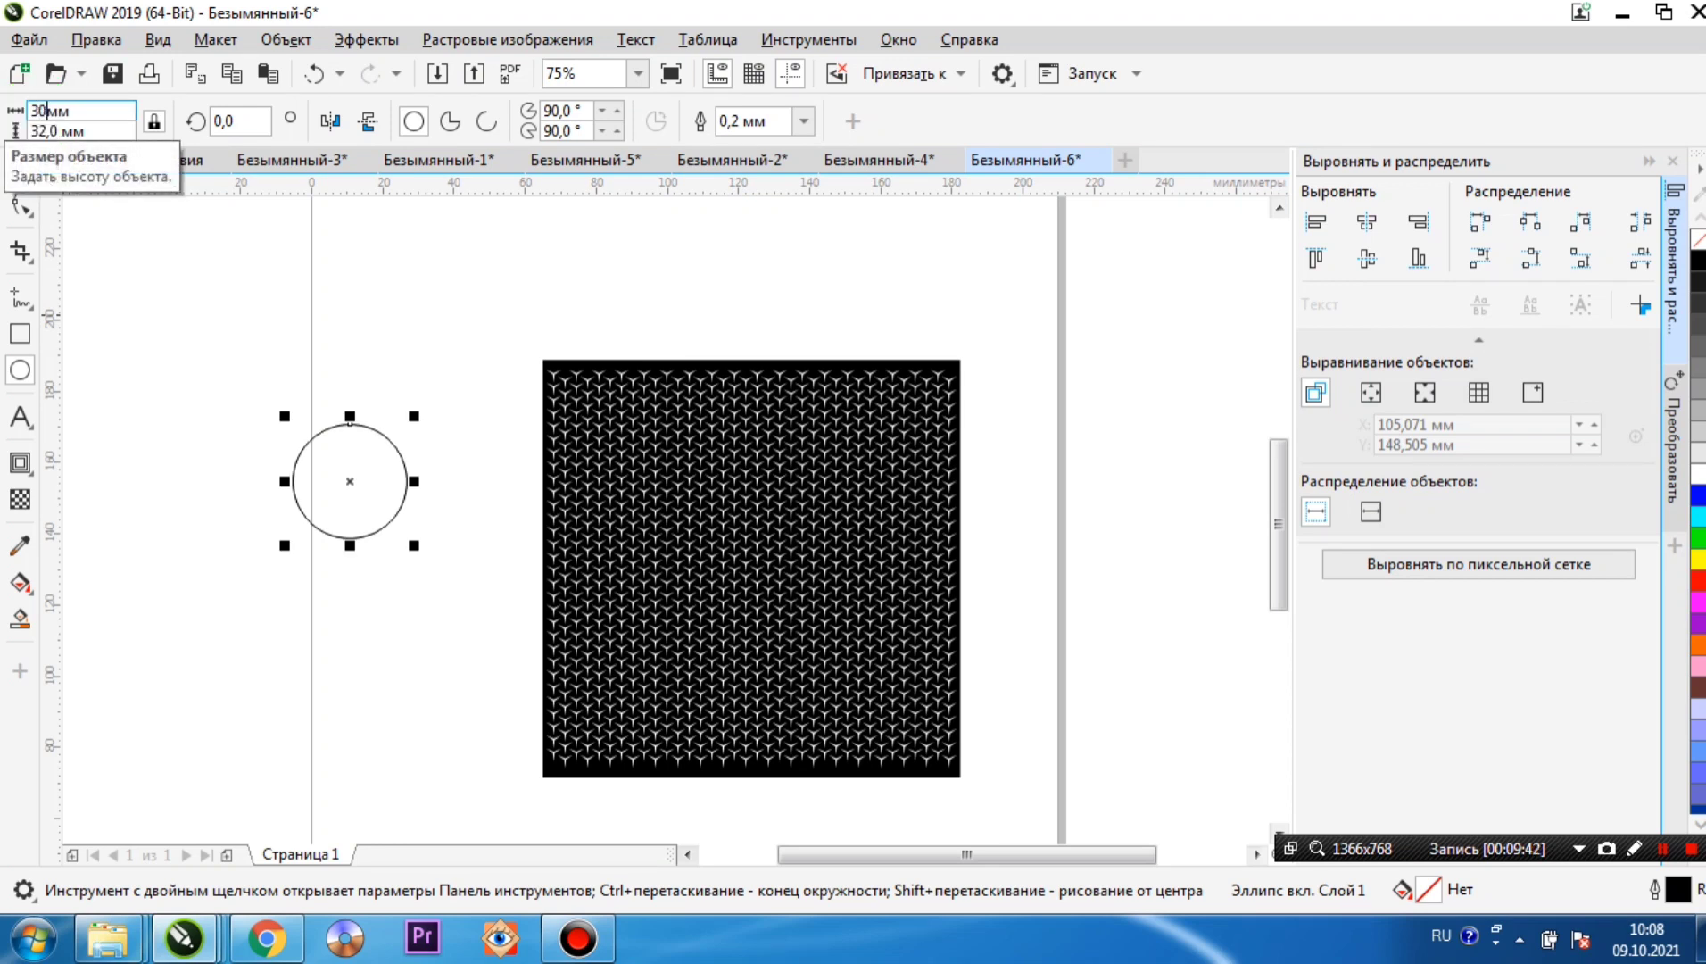
{"action": "key", "text": "Return"}
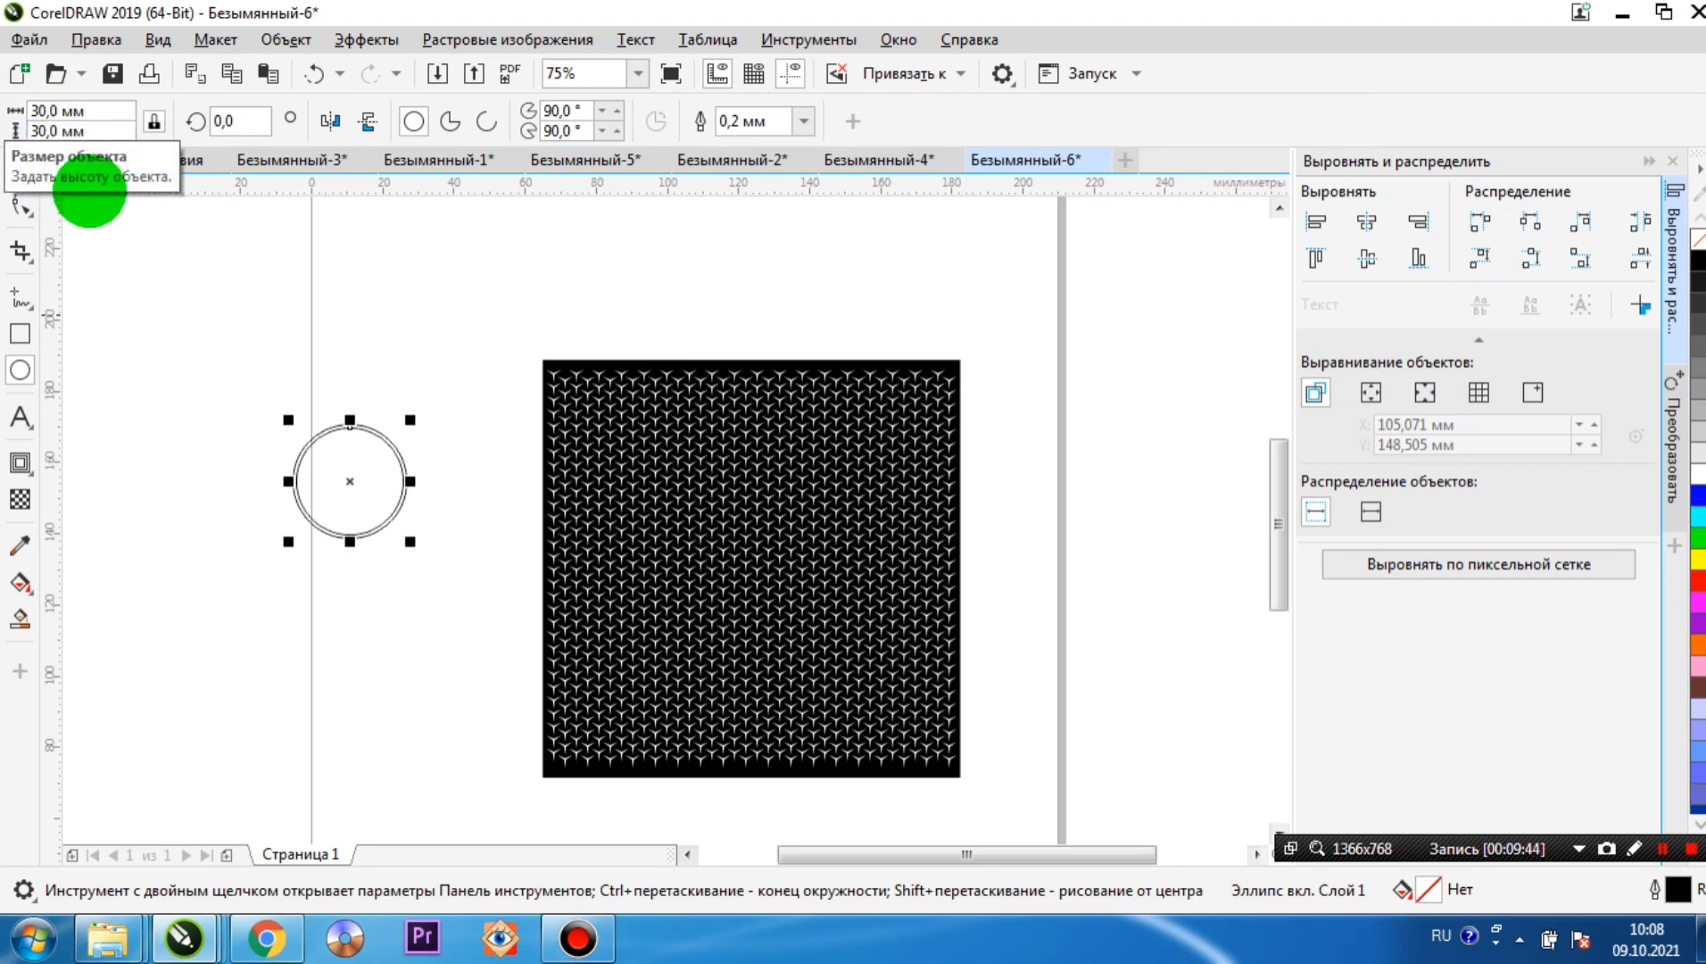
- Select both circles and move them together closer to the pattern's left edge
{"action": "left_click", "coordinate": [19, 167]}
{"action": "left_click_drag", "start_coordinate": [232, 381], "coordinate": [438, 579]}
{"action": "left_click_drag", "start_coordinate": [349, 480], "coordinate": [431, 564]}
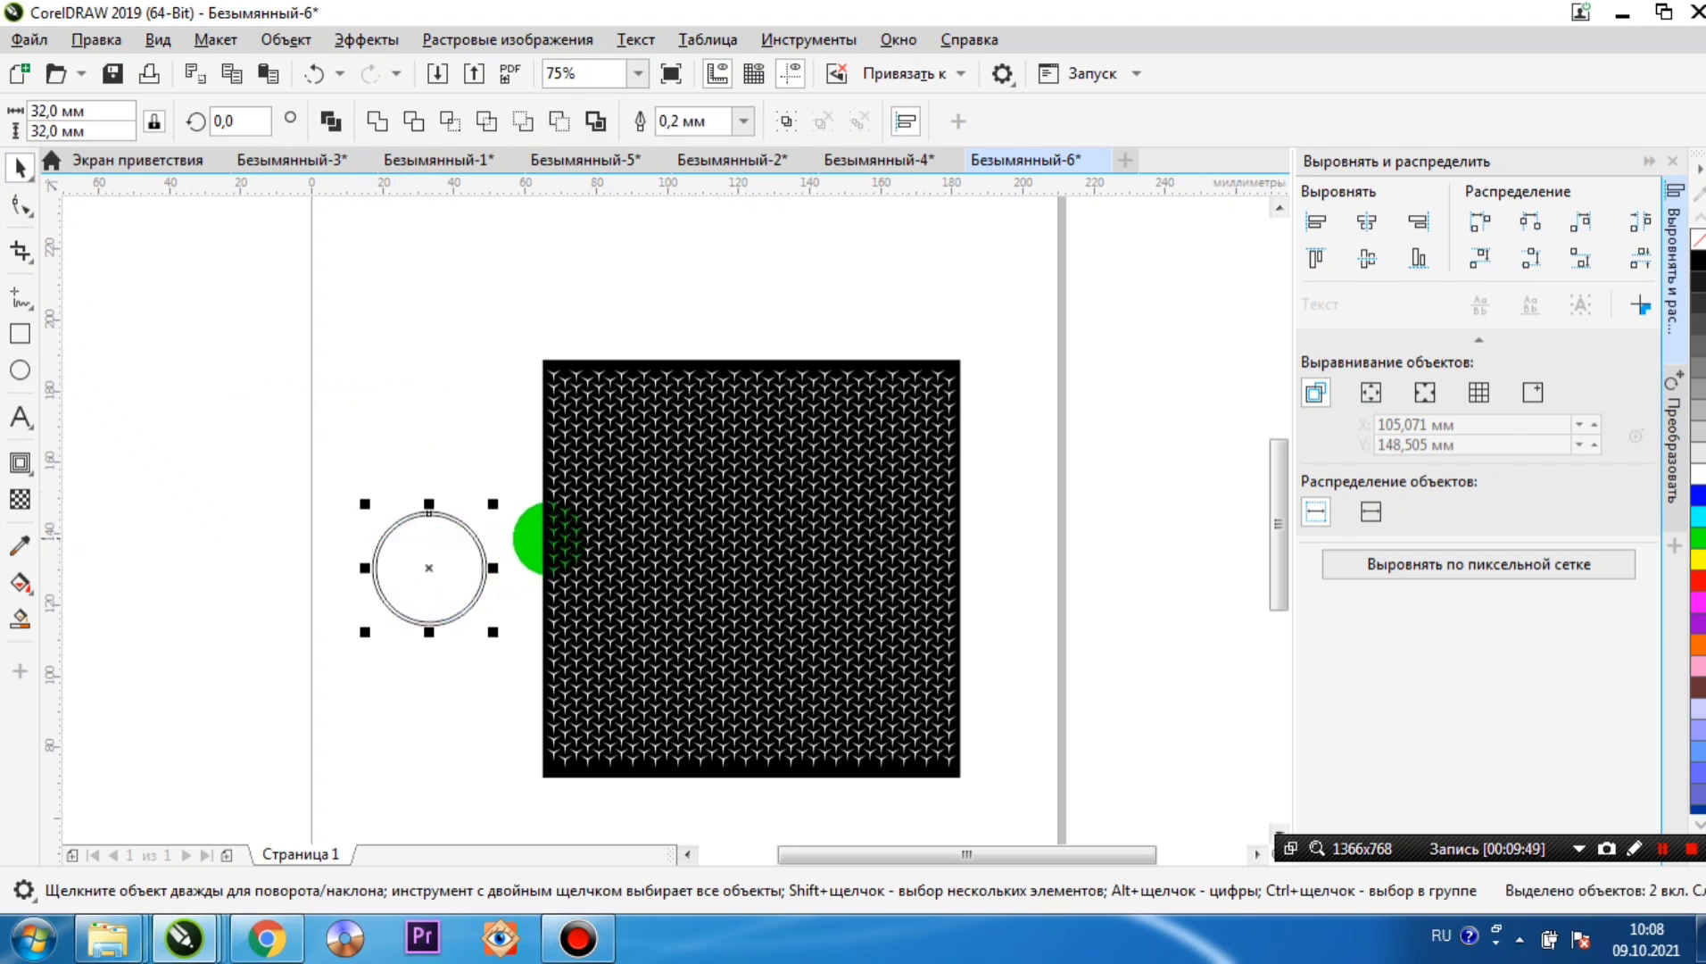
- Clear the combined pattern's black fill and give it a 0.2 mm black outline
{"action": "left_click", "coordinate": [545, 536]}
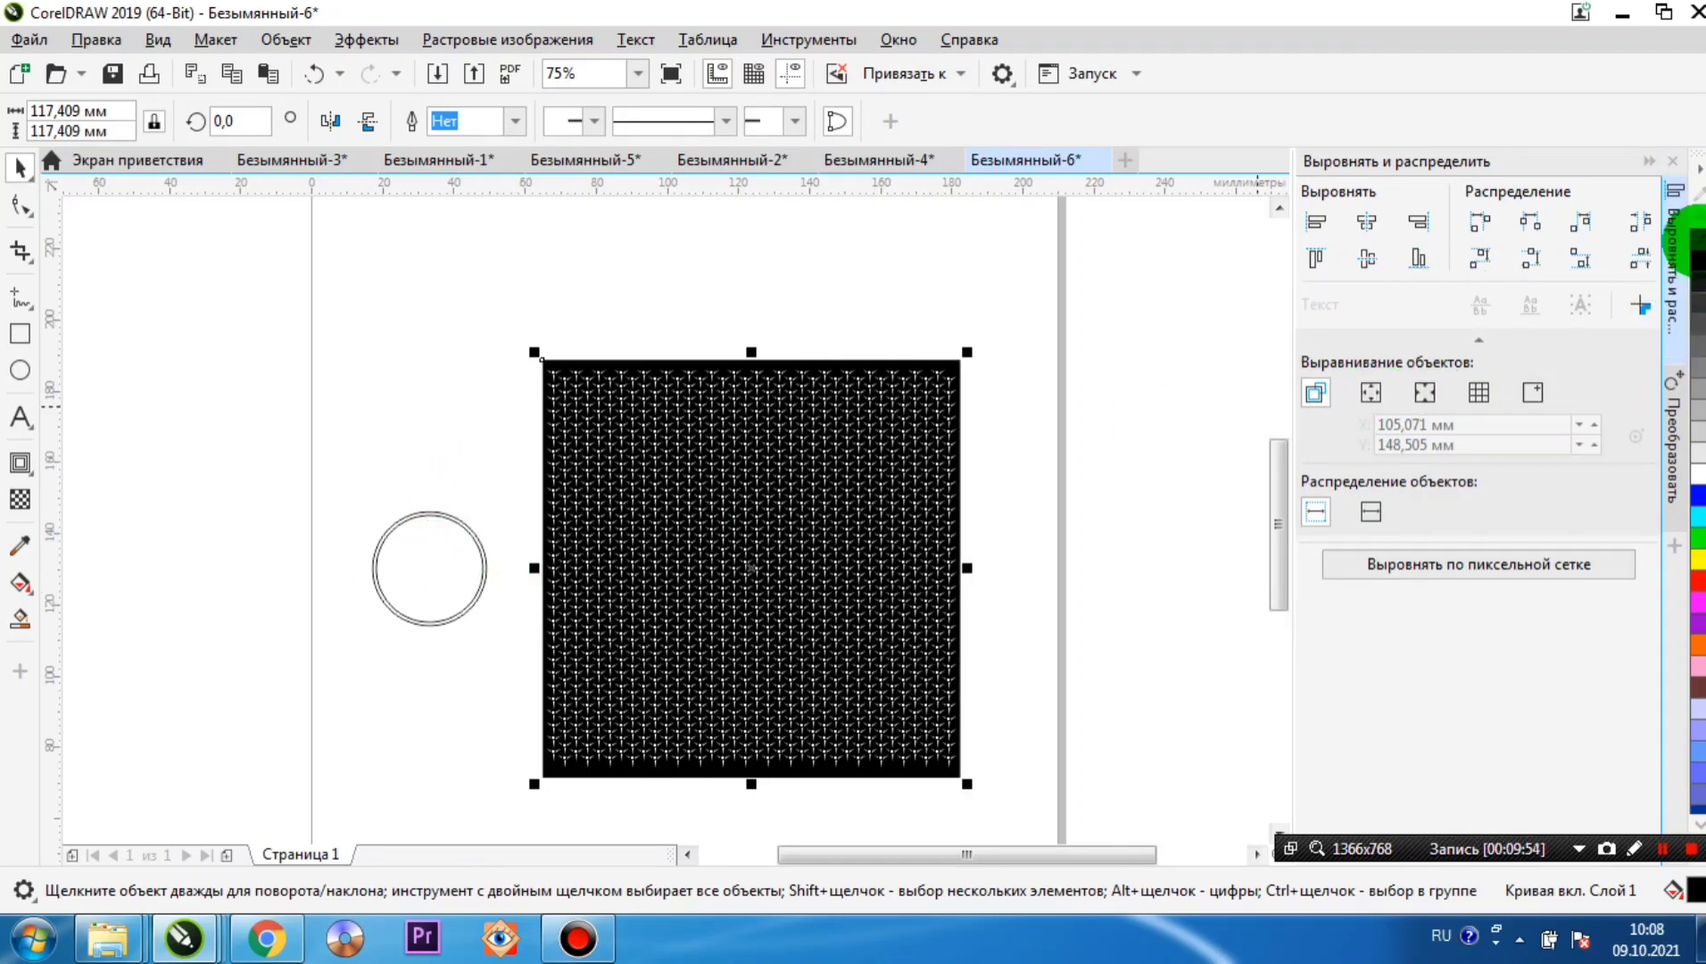
{"action": "left_click", "coordinate": [1696, 241]}
{"action": "right_click", "coordinate": [1696, 259]}
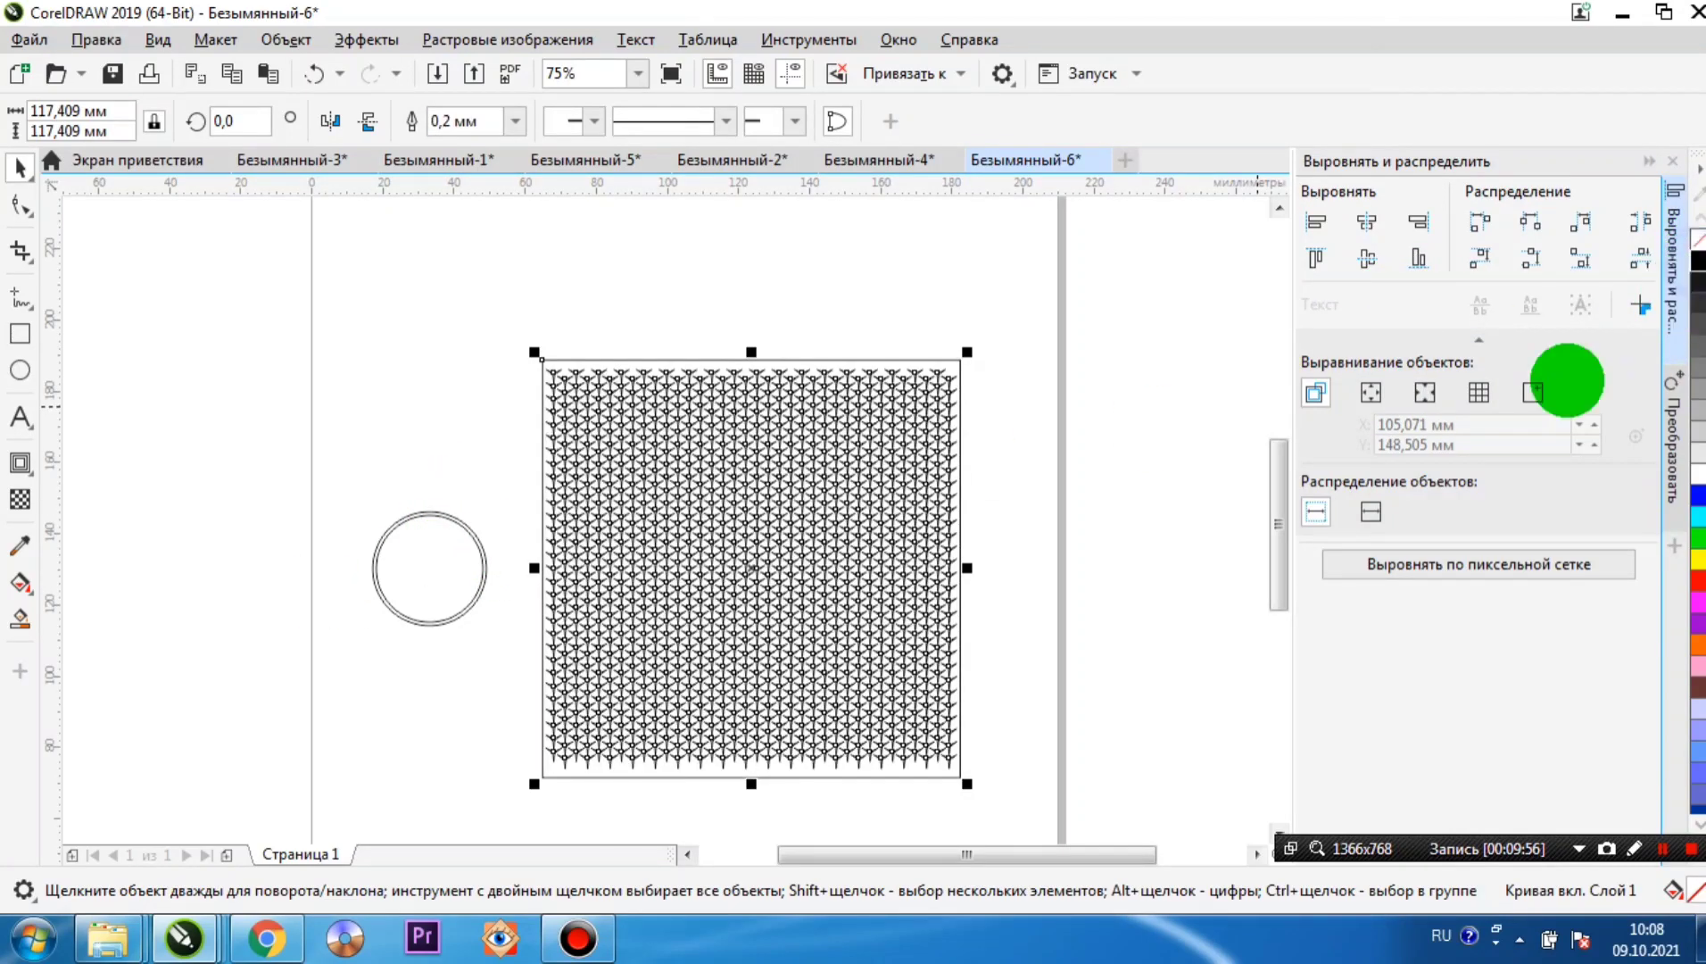
- Select the combined pattern and change its outline color to green
{"action": "left_click", "coordinate": [1043, 652]}
{"action": "scroll", "coordinate": [576, 579], "scroll_direction": "up", "scroll_amount": 2}
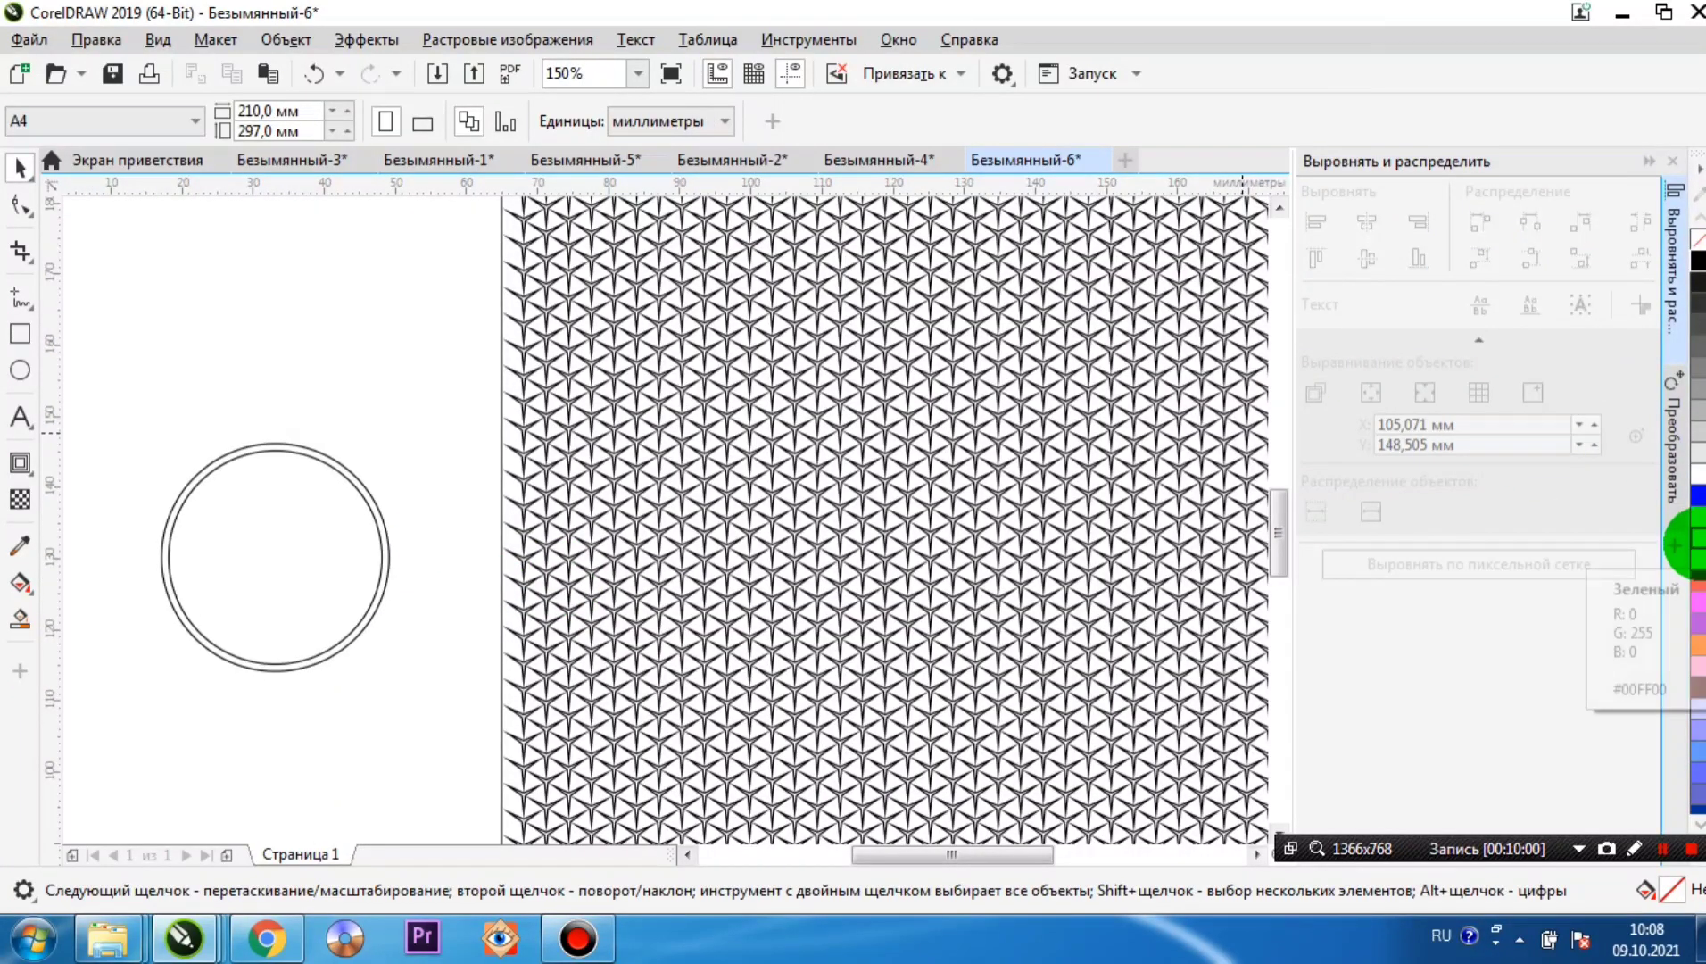
{"action": "left_click", "coordinate": [1696, 540]}
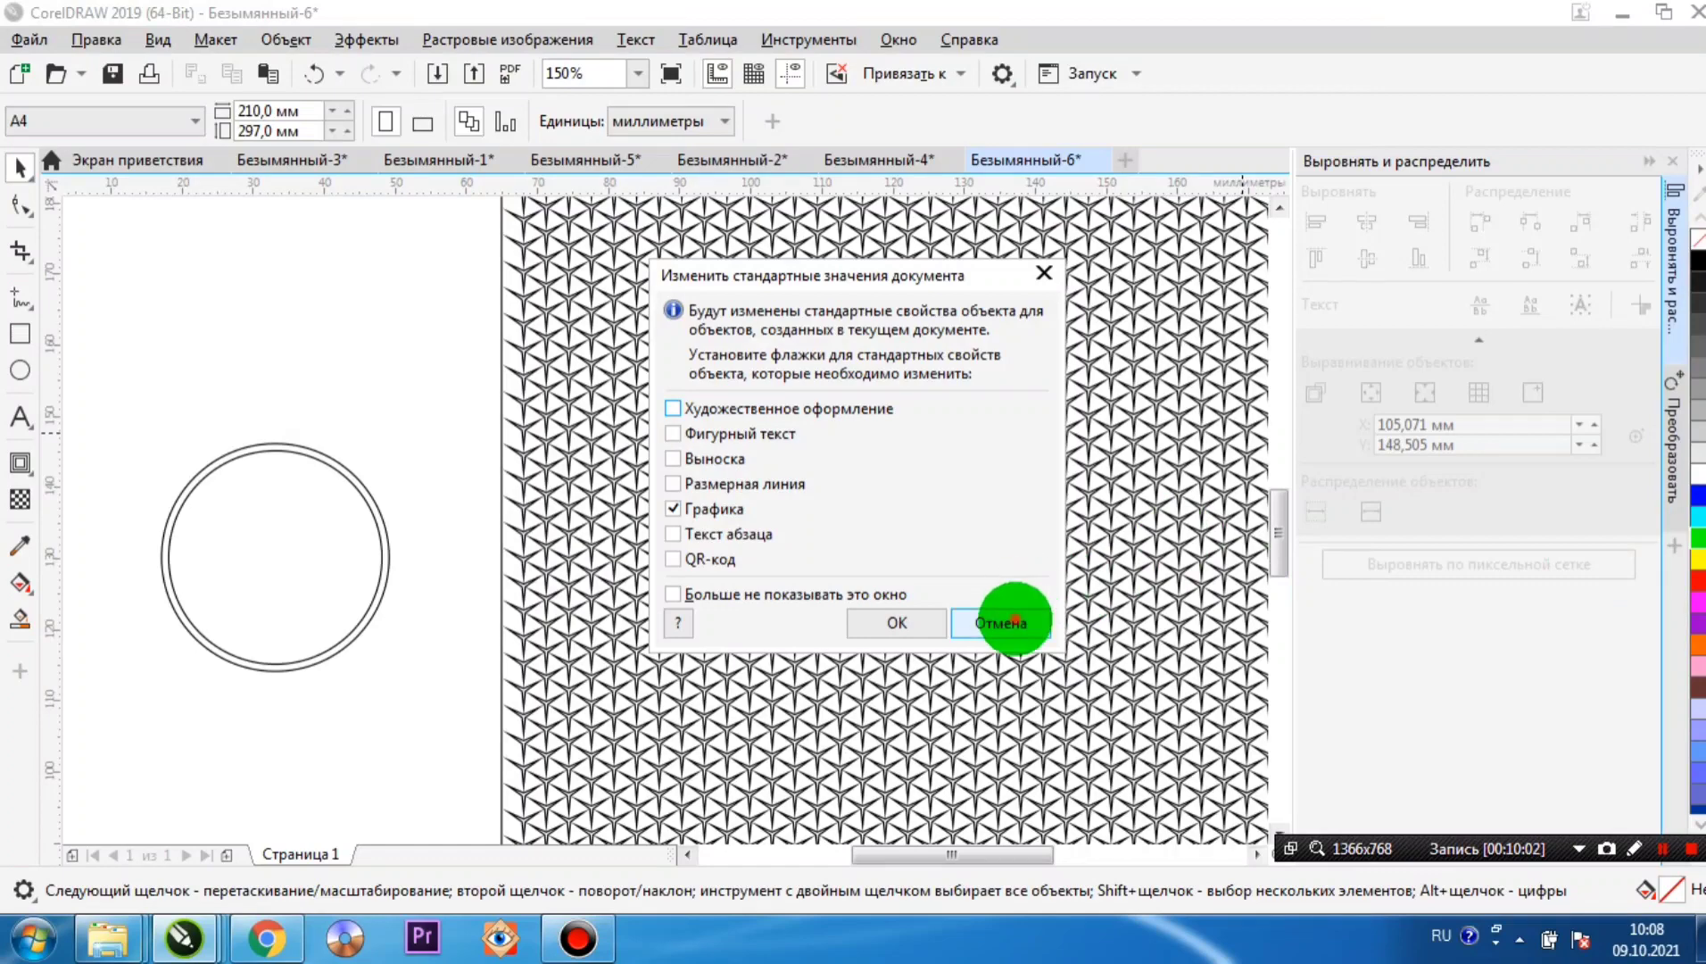
{"action": "left_click", "coordinate": [1007, 618]}
{"action": "left_click", "coordinate": [887, 575]}
{"action": "left_click", "coordinate": [1691, 540]}
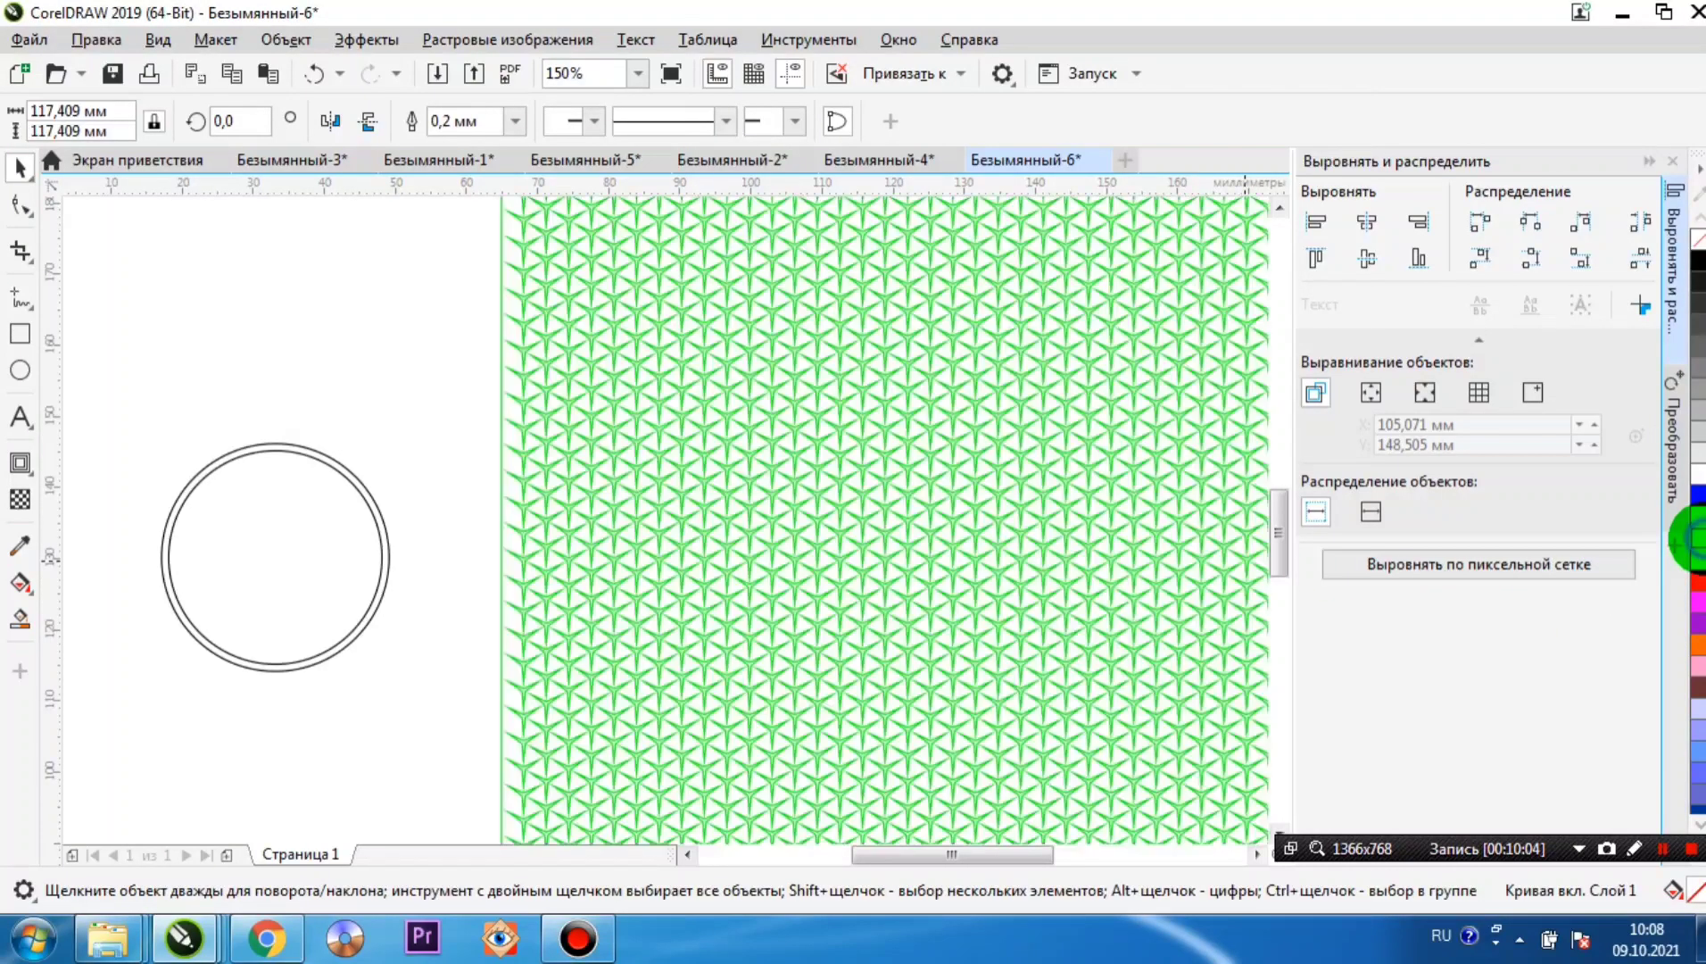
- Set the green pattern's outline width to hairline
{"action": "scroll", "coordinate": [843, 496], "scroll_direction": "up", "scroll_amount": 3}
{"action": "scroll", "coordinate": [844, 497], "scroll_direction": "down", "scroll_amount": 1}
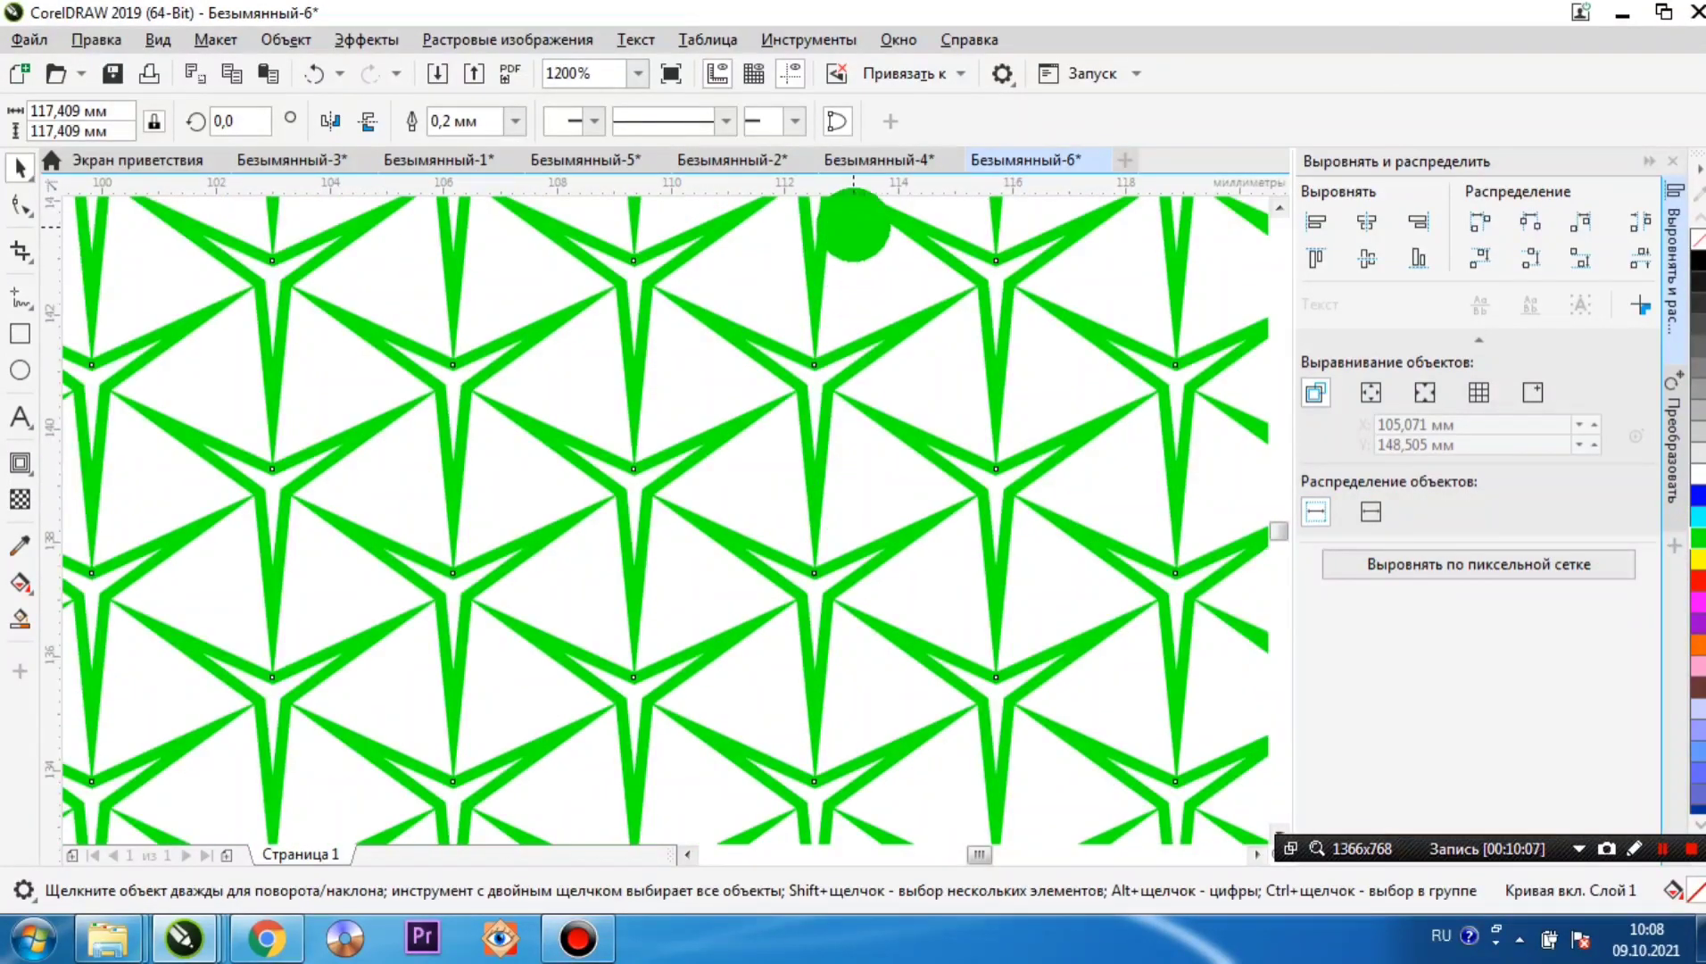
{"action": "left_click", "coordinate": [516, 120]}
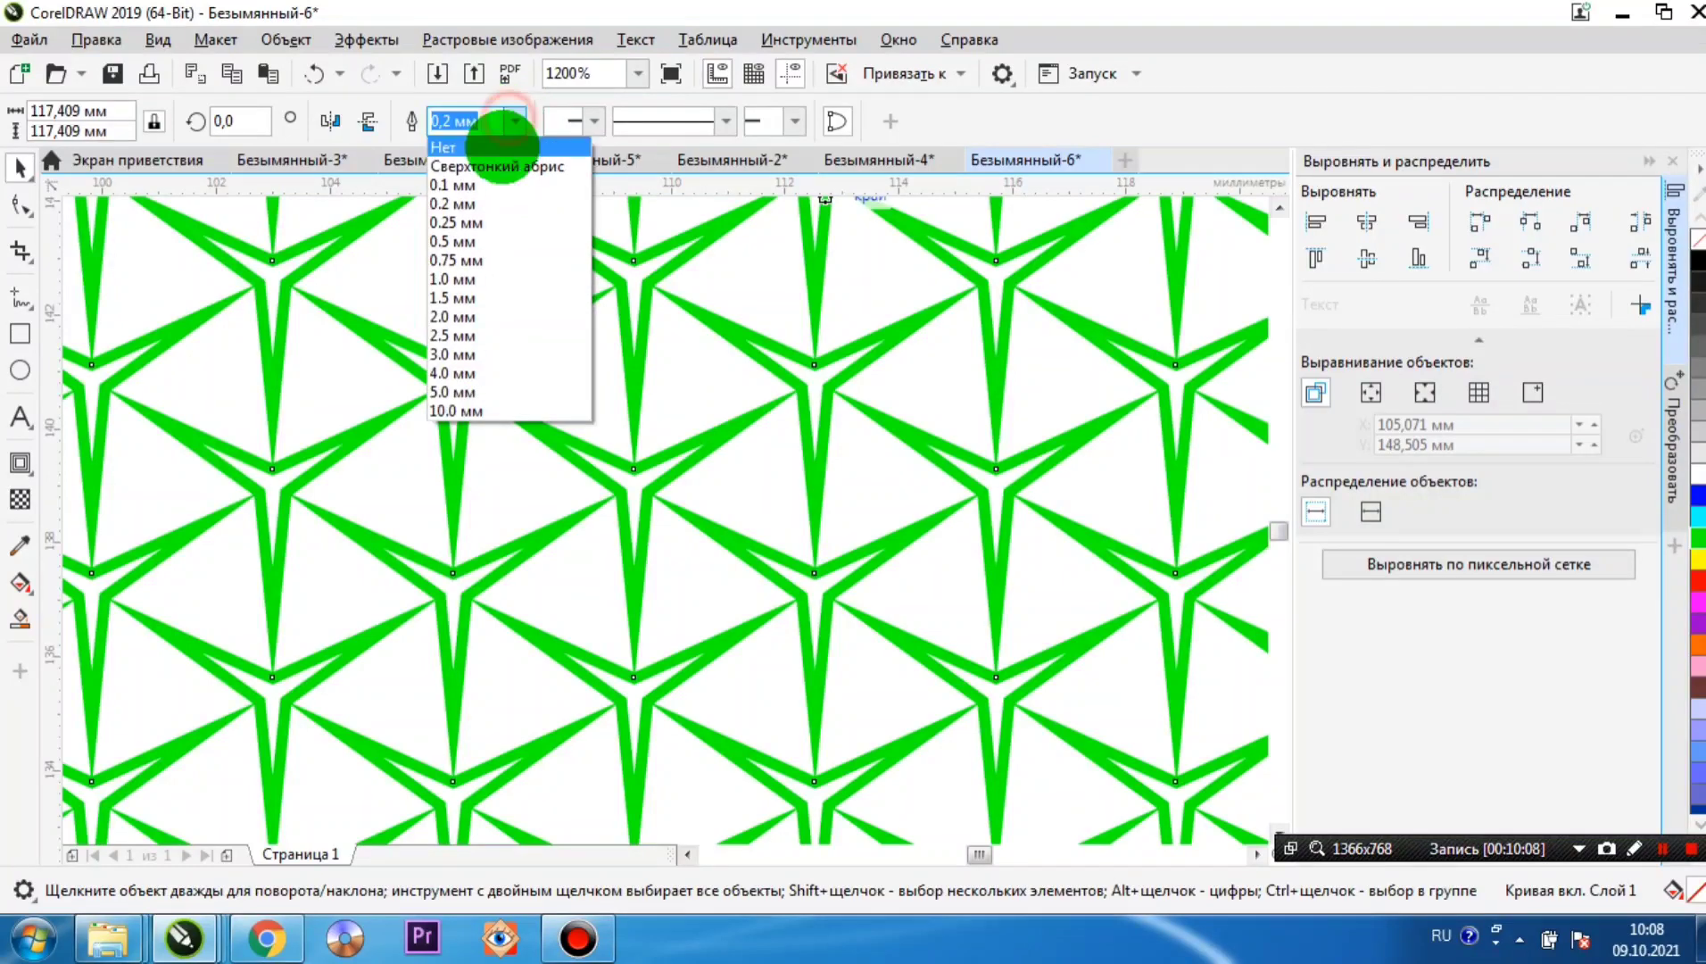
{"action": "left_click", "coordinate": [487, 159]}
{"action": "scroll", "coordinate": [648, 438], "scroll_direction": "down", "scroll_amount": 1}
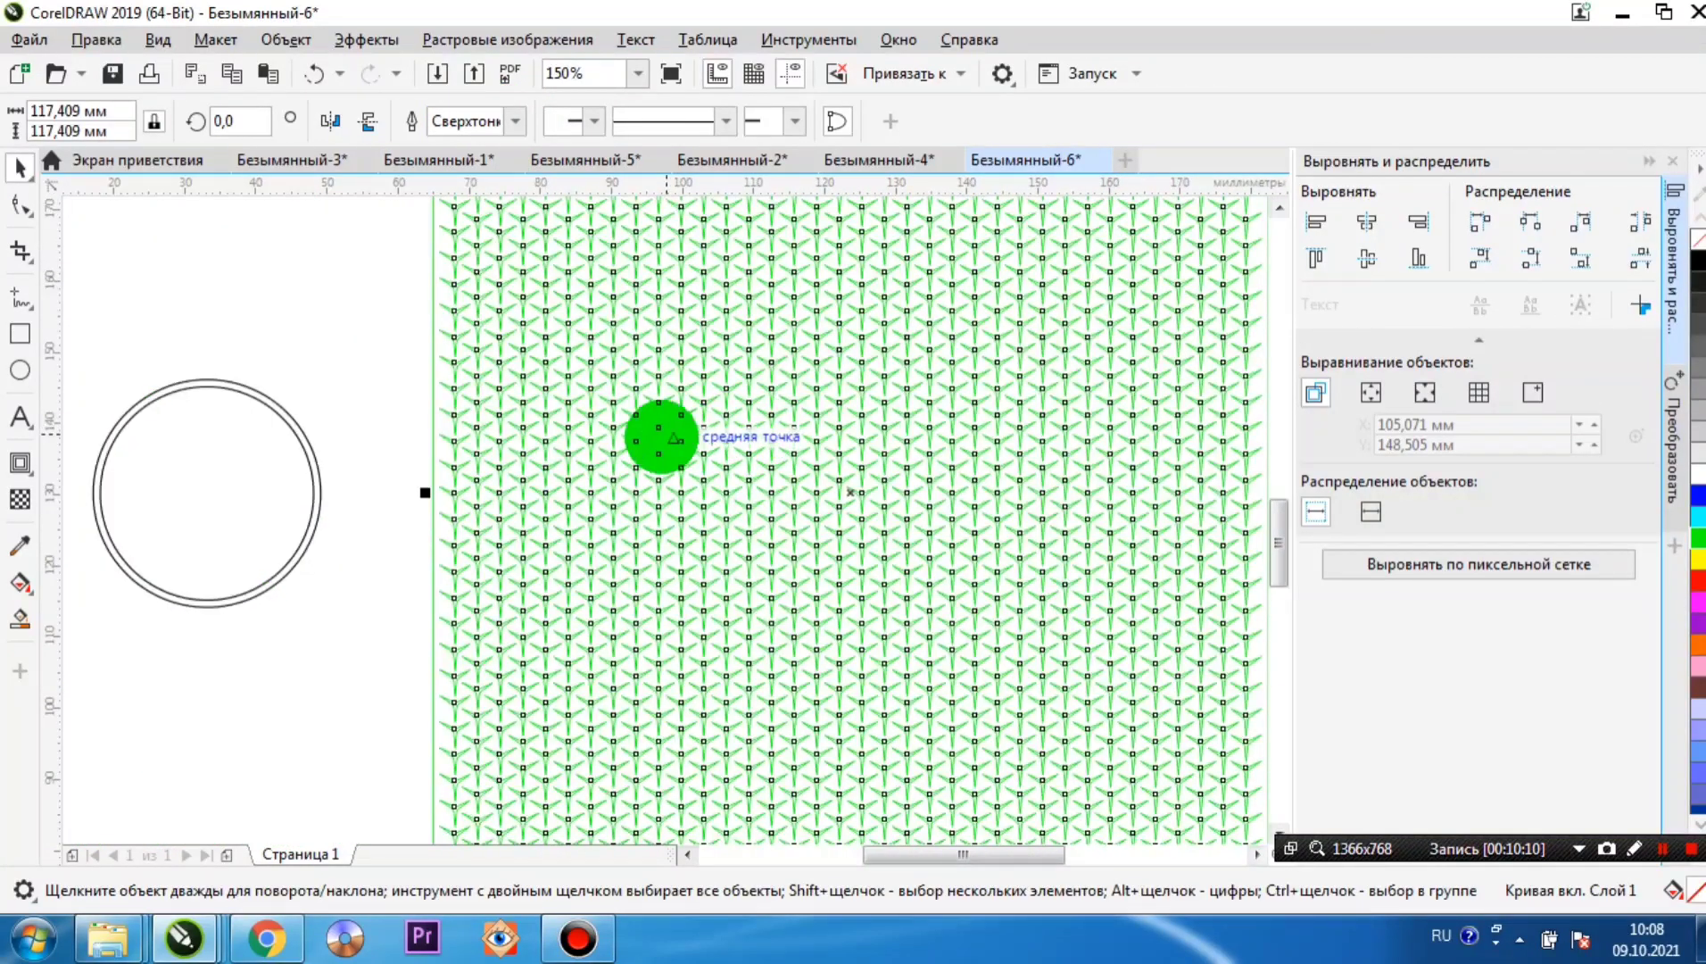
{"action": "scroll", "coordinate": [629, 439], "scroll_direction": "down", "scroll_amount": 1}
{"action": "scroll", "coordinate": [570, 416], "scroll_direction": "up", "scroll_amount": 1}
- Select the two circles, center them on each other, and place them over the lower-left part of the pattern
{"action": "left_click_drag", "start_coordinate": [569, 416], "coordinate": [219, 391]}
{"action": "left_click", "coordinate": [381, 490]}
{"action": "scroll", "coordinate": [336, 461], "scroll_direction": "down", "scroll_amount": 1}
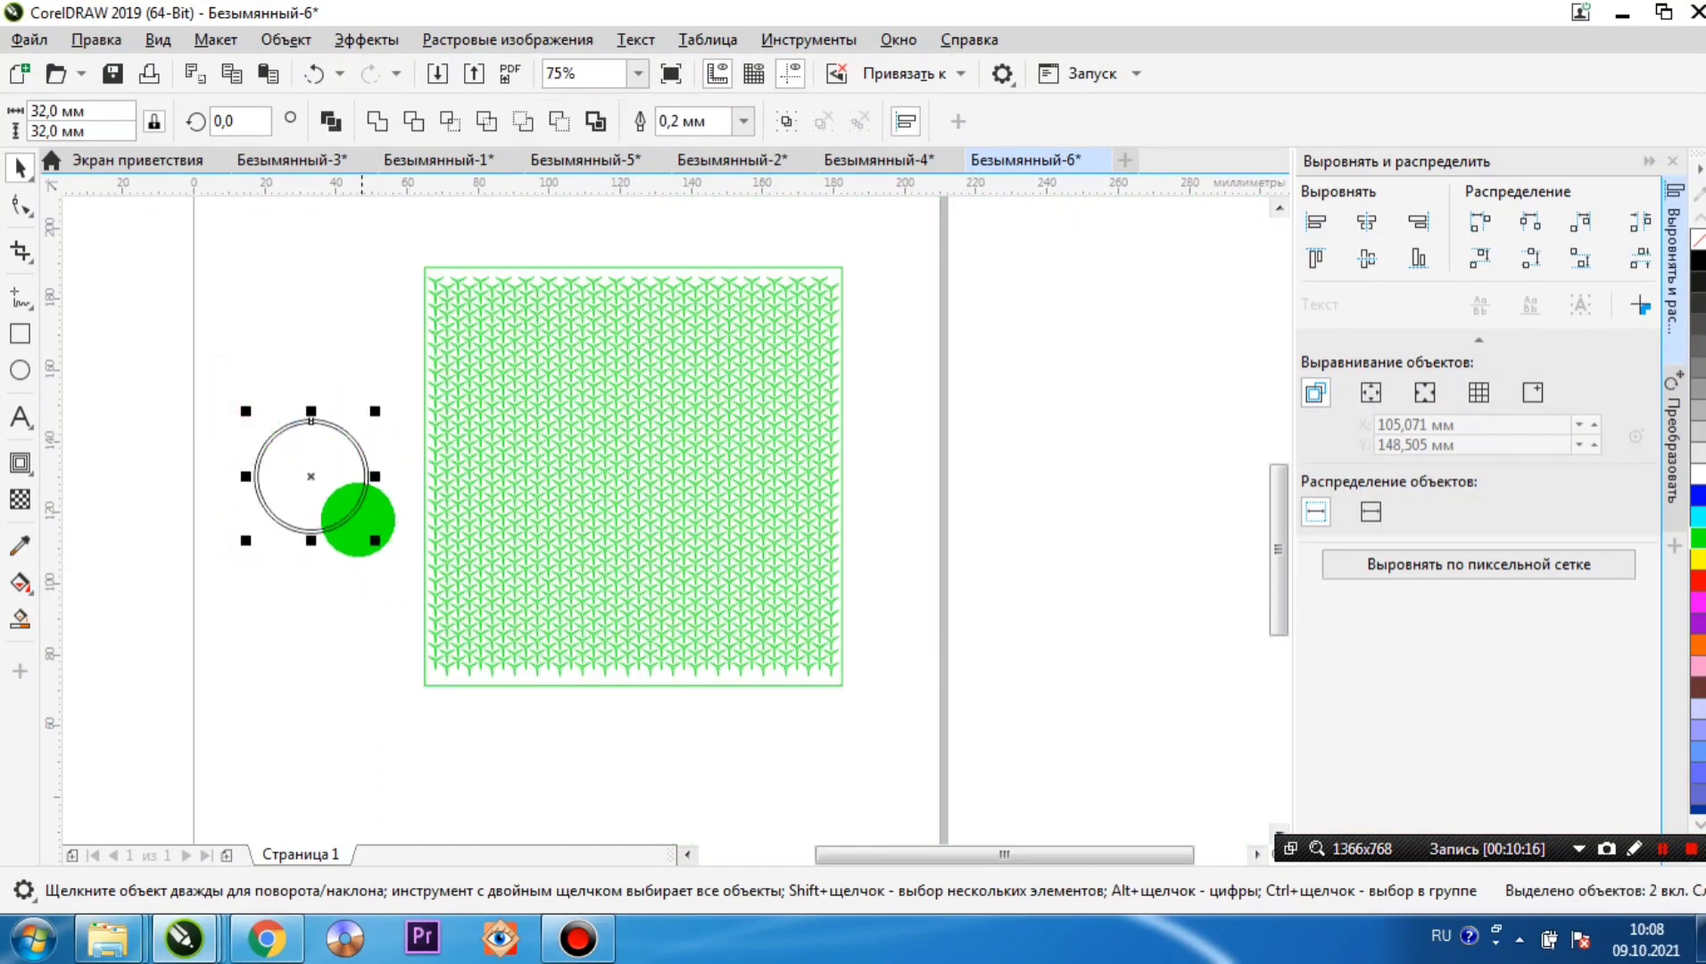
{"action": "key", "text": "c"}
{"action": "key", "text": "e"}
{"action": "left_click_drag", "start_coordinate": [312, 477], "coordinate": [507, 531]}
{"action": "scroll", "coordinate": [507, 531], "scroll_direction": "up", "scroll_amount": 2}
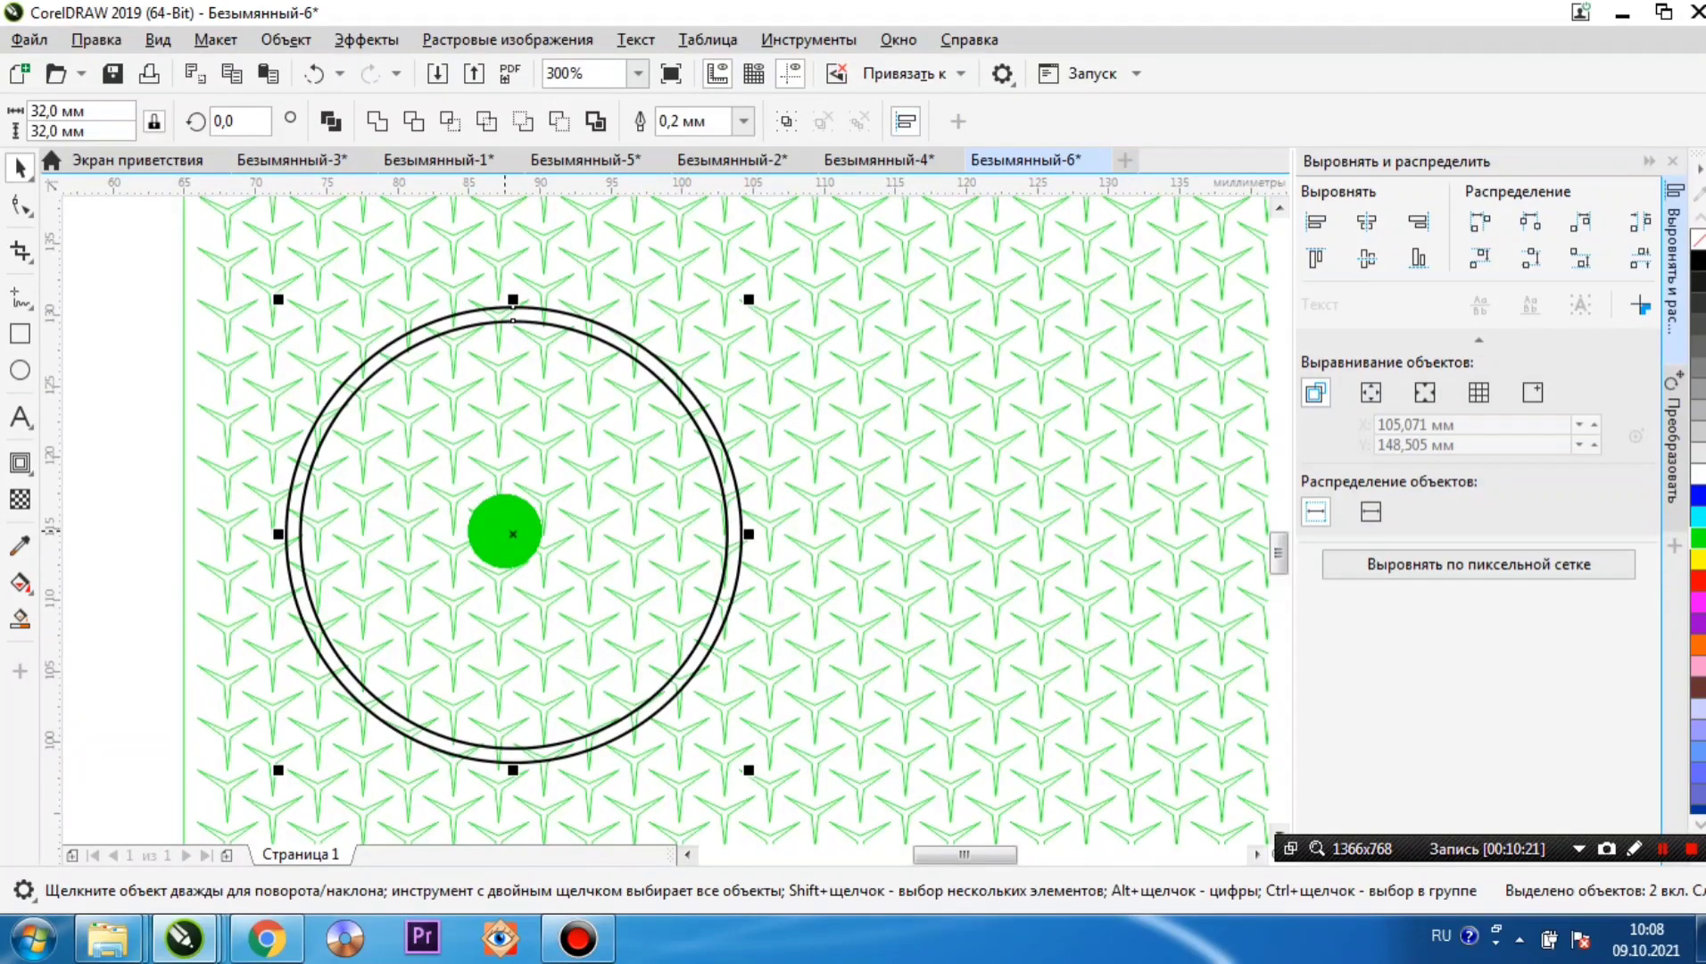
- Shrink the green pattern proportionally around the circles to about 62 mm square
{"action": "scroll", "coordinate": [505, 530], "scroll_direction": "down", "scroll_amount": 2}
{"action": "left_click_drag", "start_coordinate": [500, 532], "coordinate": [760, 305]}
{"action": "left_click", "coordinate": [759, 305]}
{"action": "left_click_drag", "start_coordinate": [854, 255], "coordinate": [656, 420]}
{"action": "left_click_drag", "start_coordinate": [720, 693], "coordinate": [651, 622]}
{"action": "scroll", "coordinate": [476, 564], "scroll_direction": "up", "scroll_amount": 2}
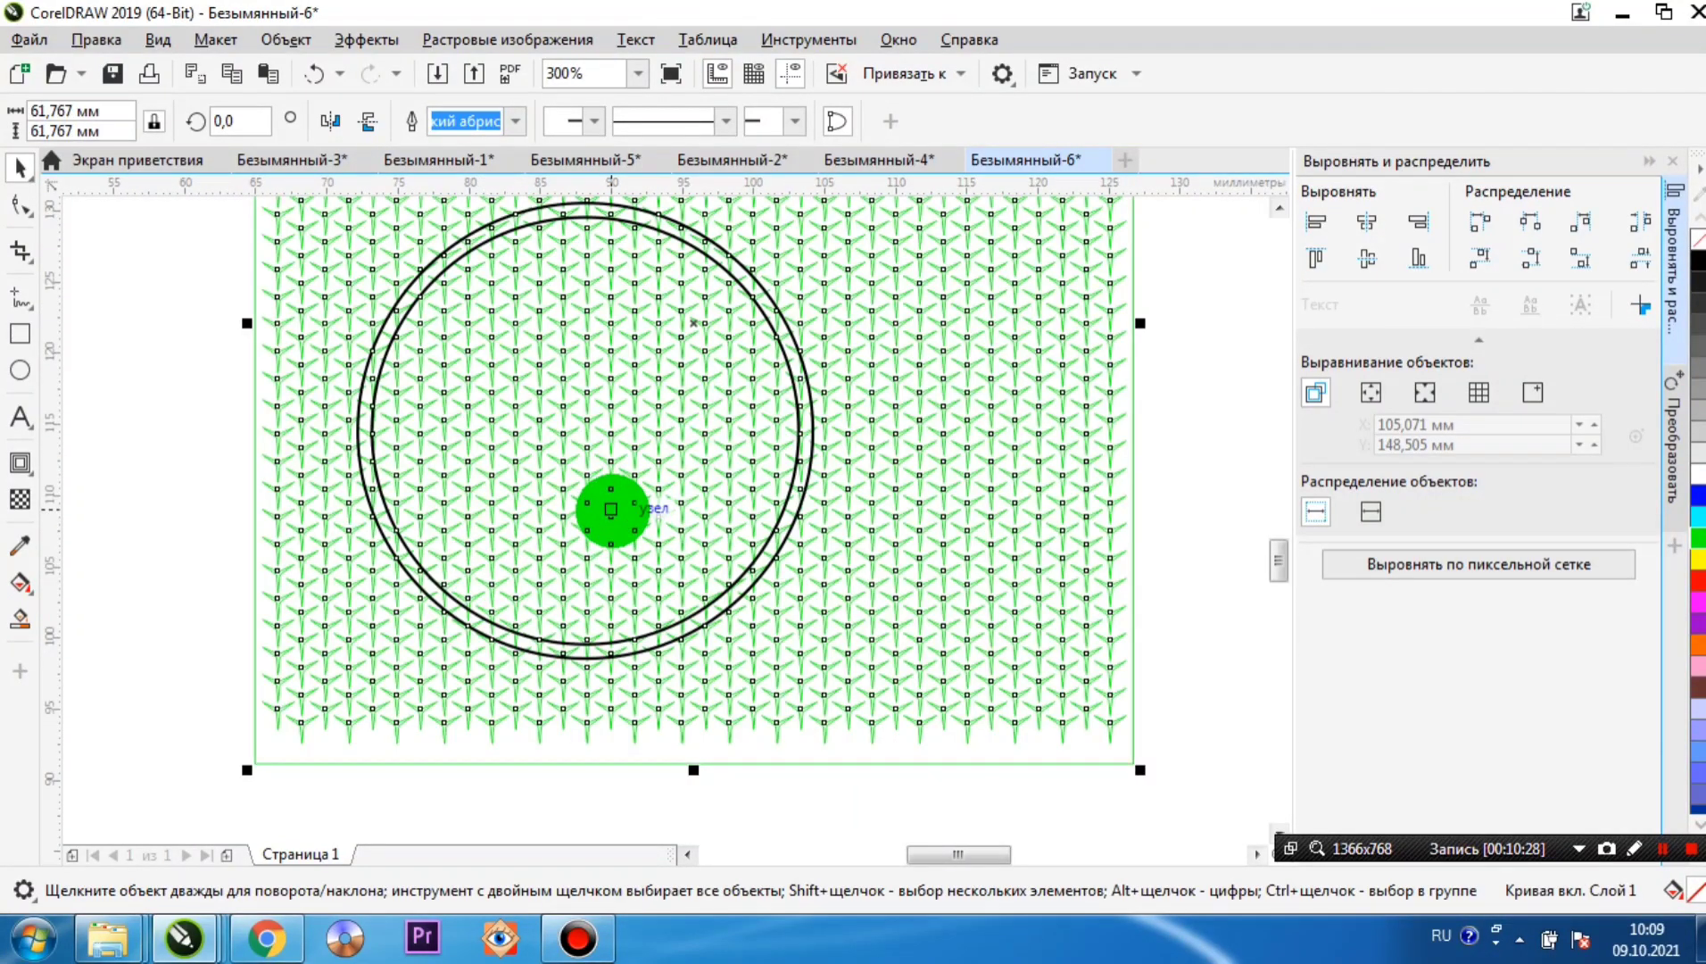
- Shrink the green pattern further to about 51 mm square and check how the mesh fits inside the circles
{"action": "scroll", "coordinate": [808, 285], "scroll_direction": "down", "scroll_amount": 2}
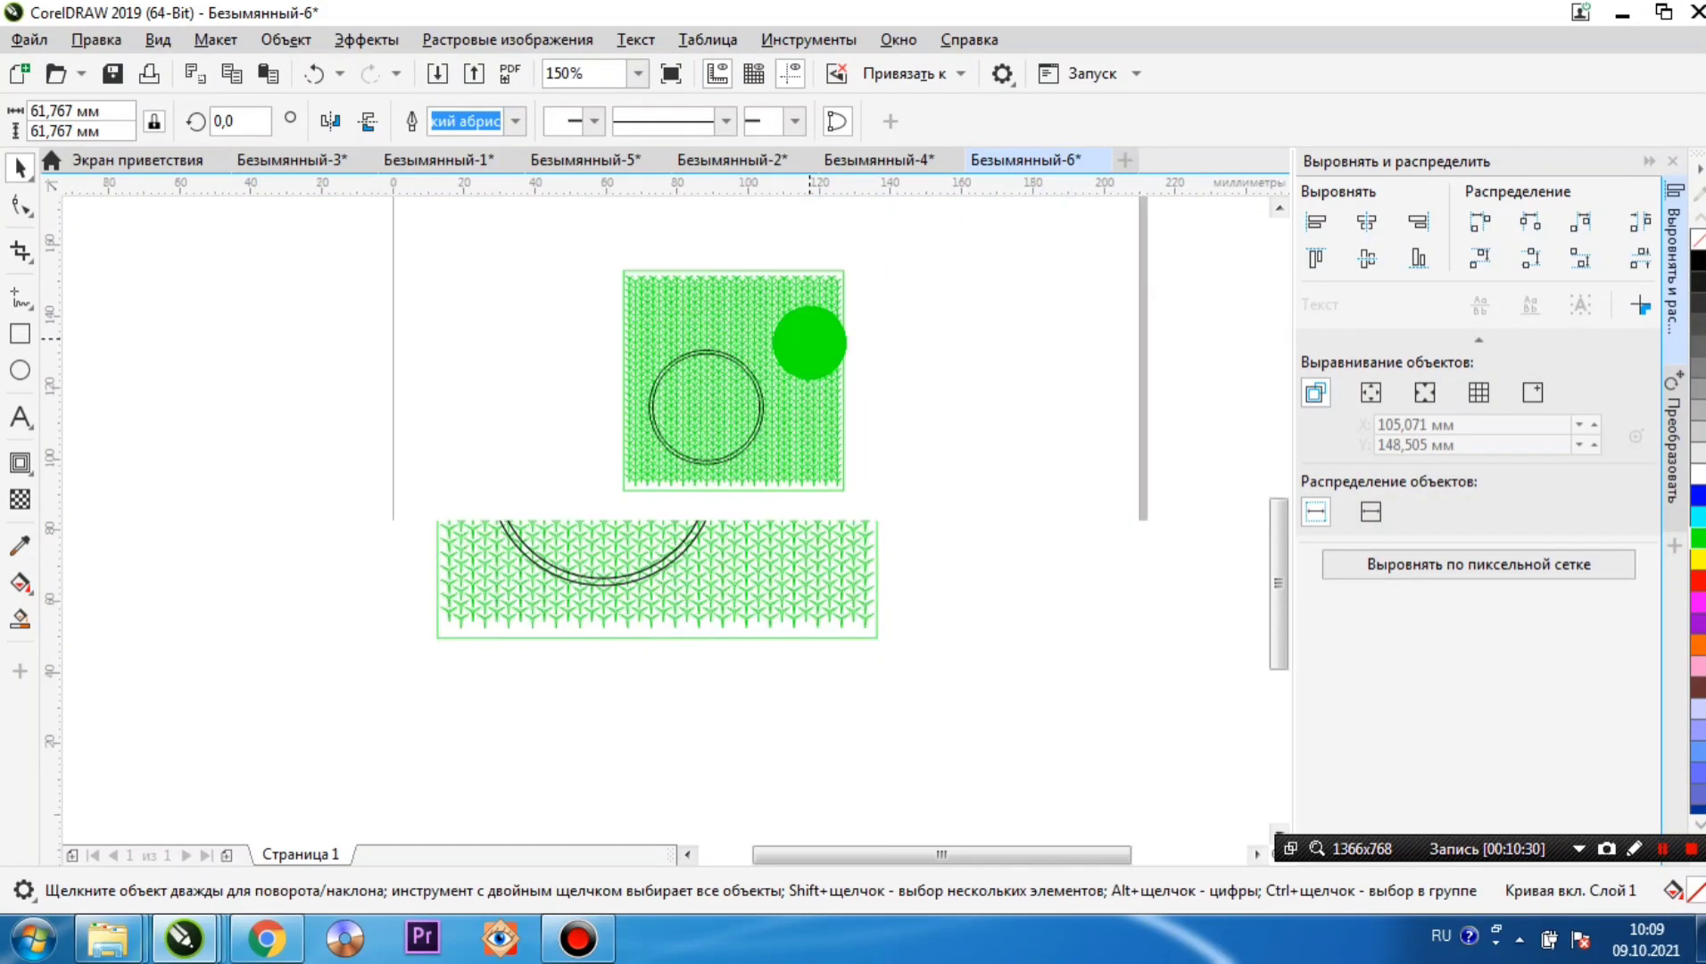
{"action": "scroll", "coordinate": [853, 264], "scroll_direction": "up", "scroll_amount": 2}
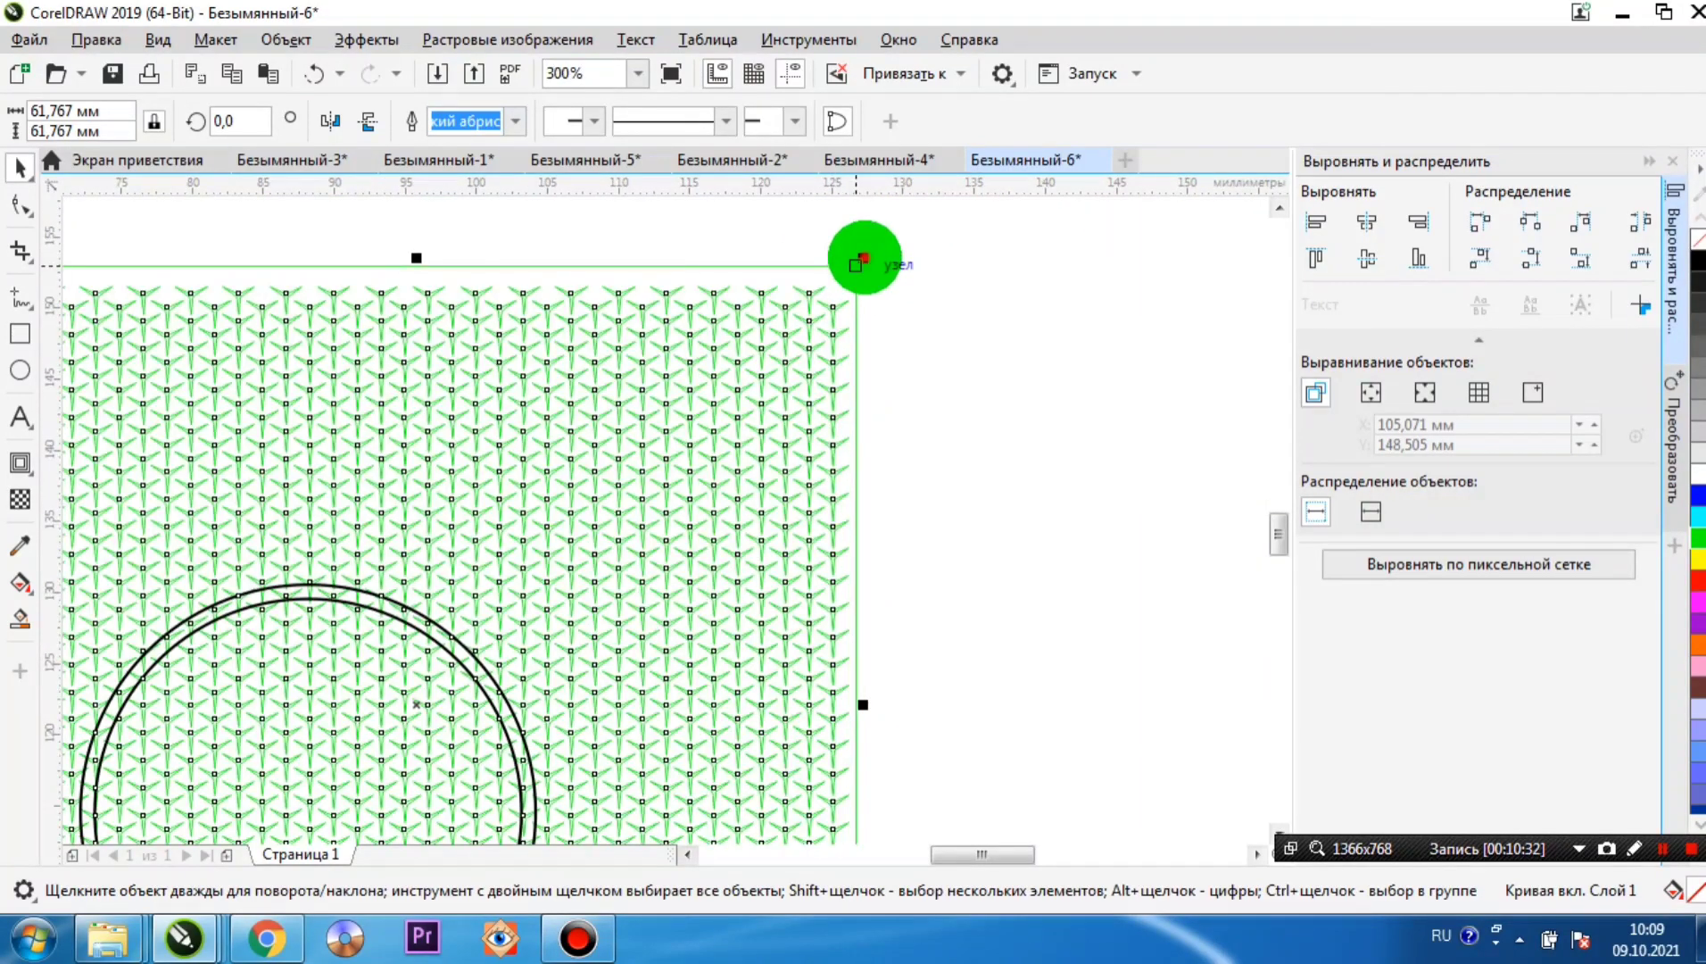
{"action": "scroll", "coordinate": [750, 420], "scroll_direction": "down", "scroll_amount": 1}
{"action": "scroll", "coordinate": [580, 606], "scroll_direction": "up", "scroll_amount": 2}
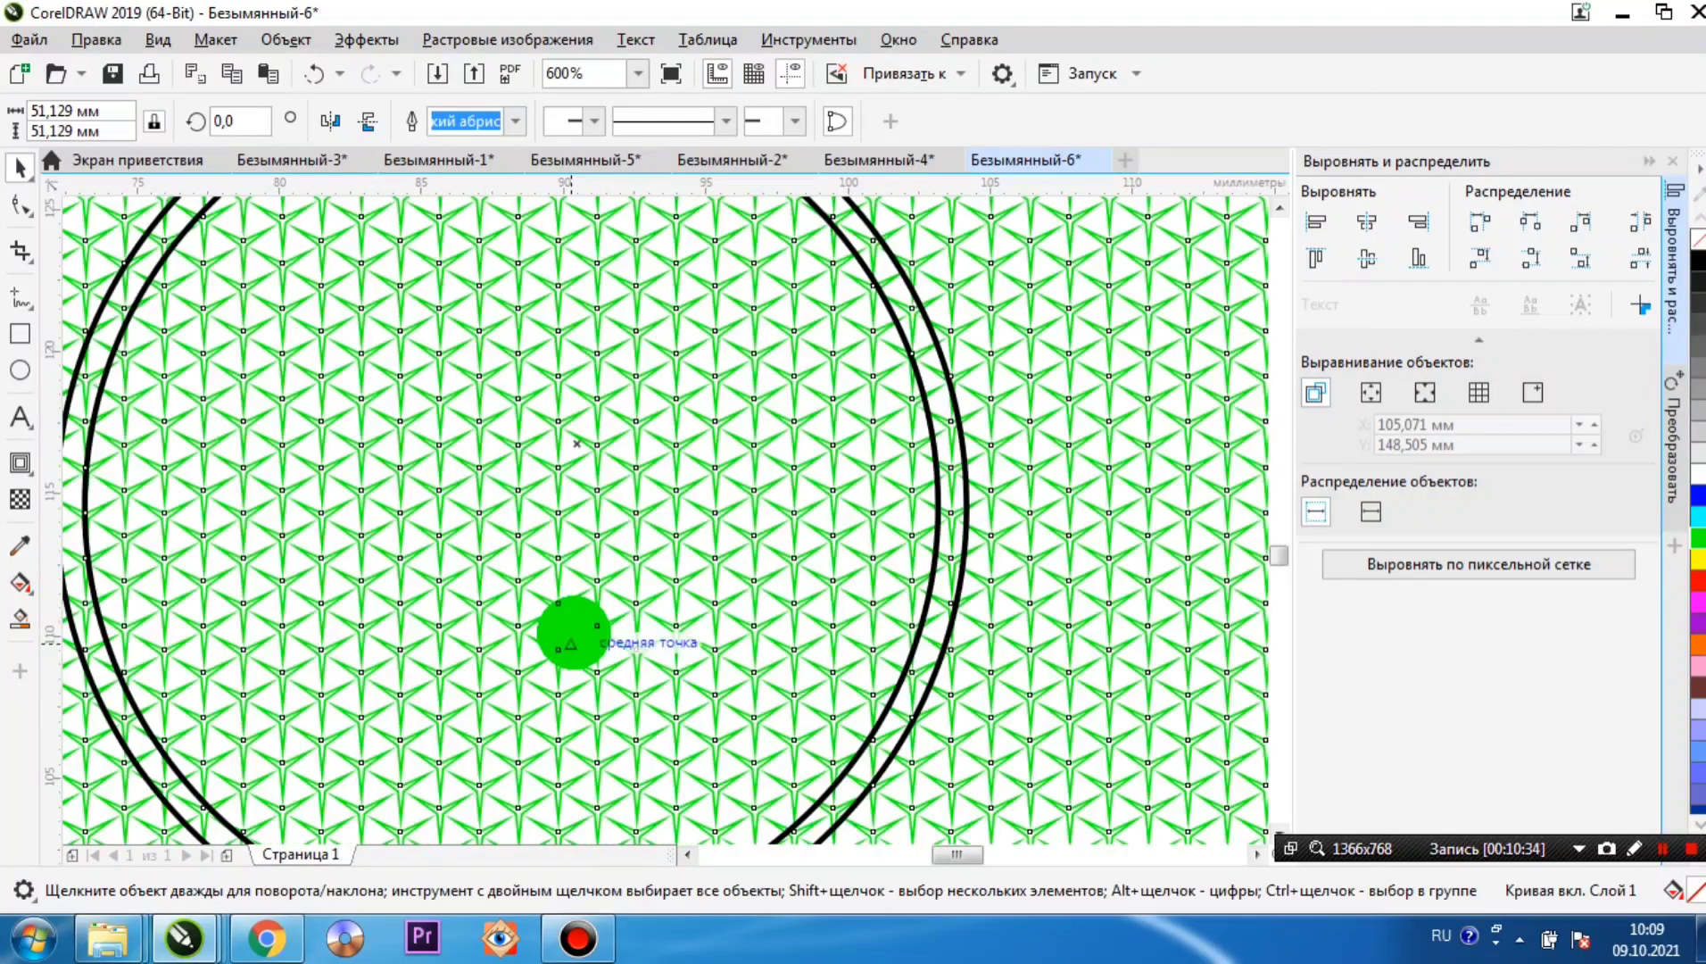
{"action": "scroll", "coordinate": [591, 605], "scroll_direction": "down", "scroll_amount": 1}
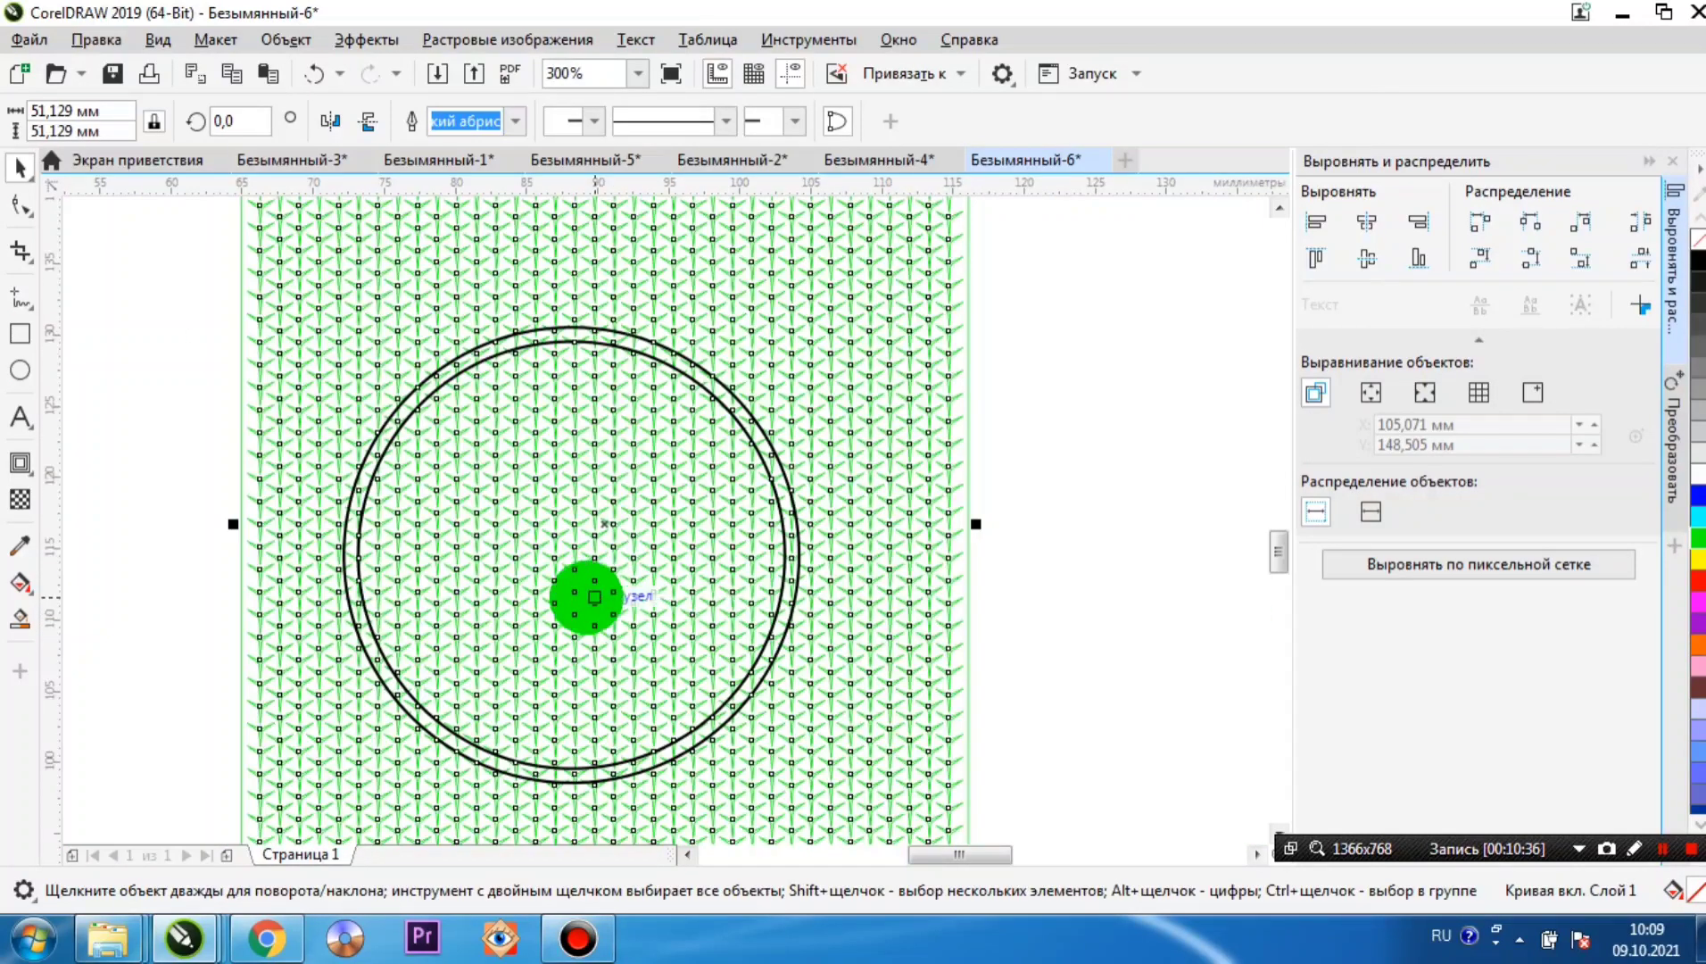
- Create an intersection of the inner 30 mm circle and the green mesh pattern to get a circular mesh piece
{"action": "left_click", "coordinate": [160, 487]}
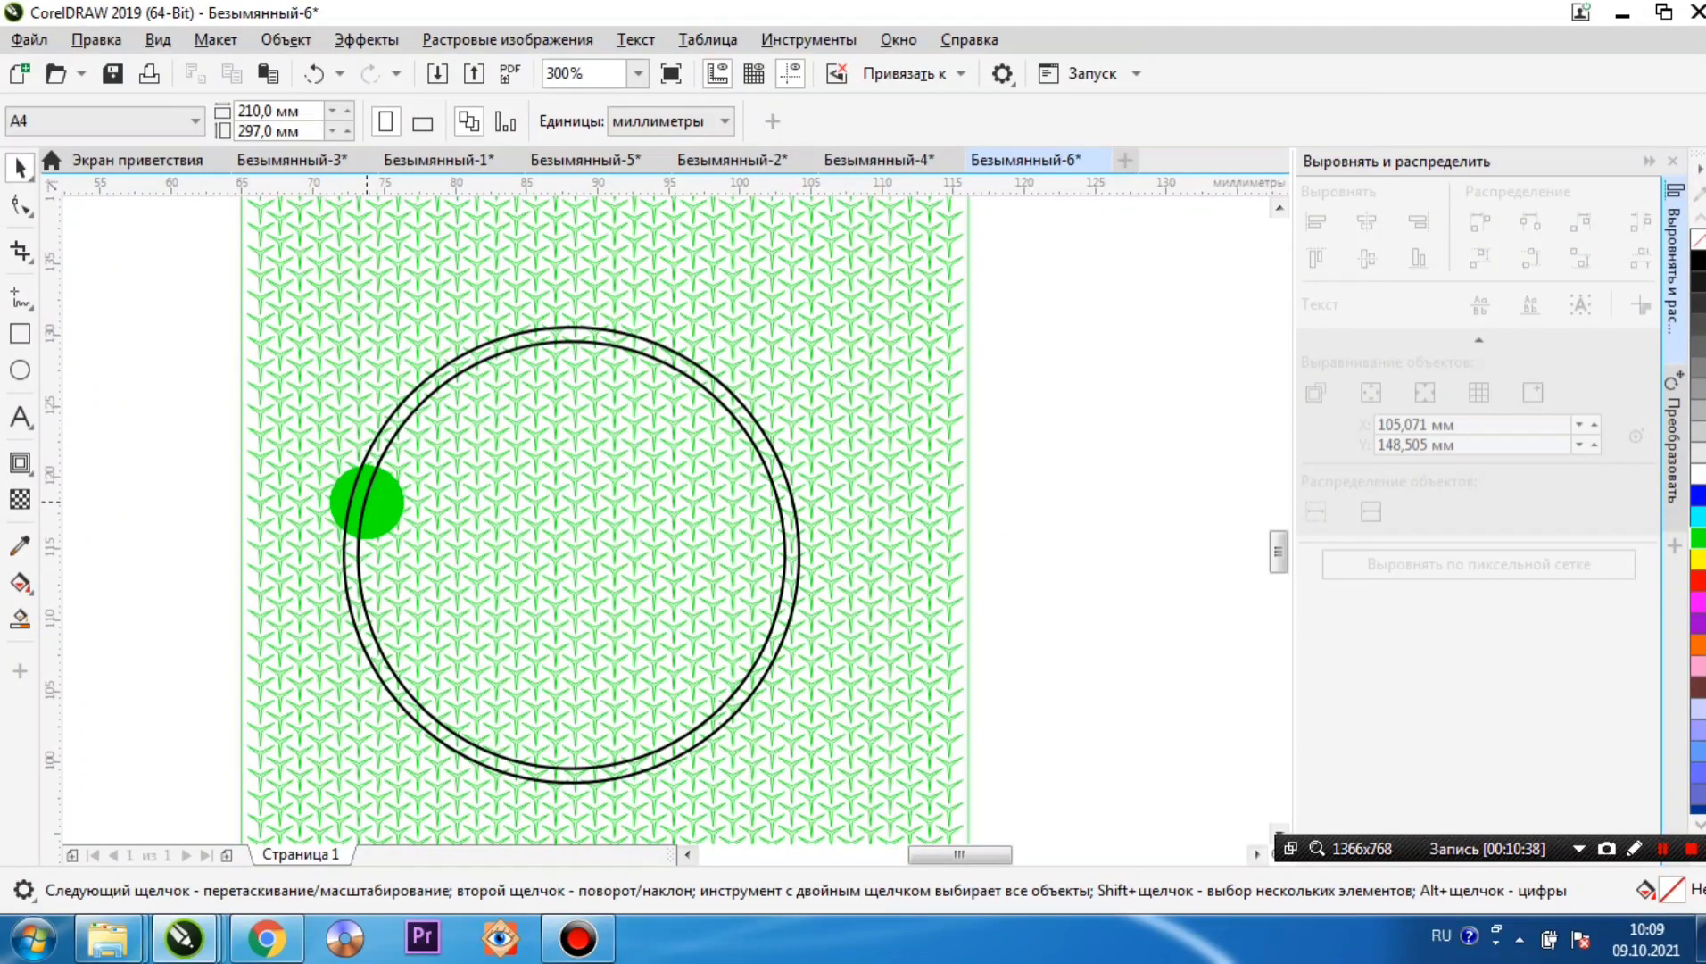
{"action": "left_click", "coordinate": [366, 499]}
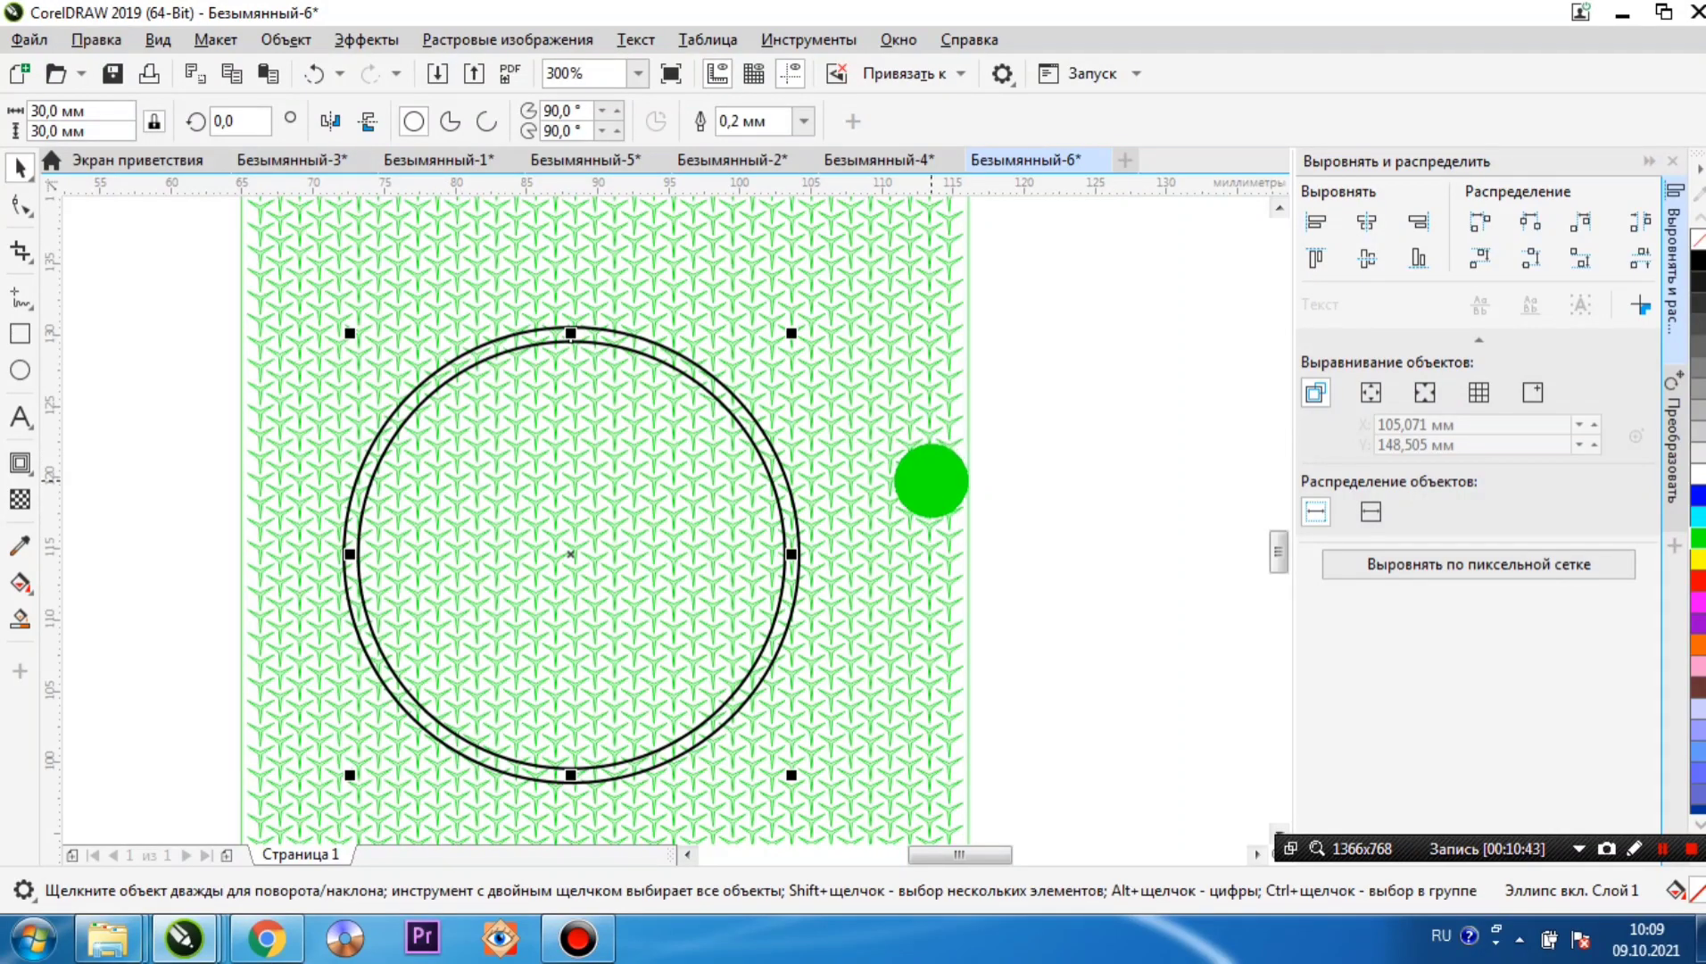
{"action": "left_click", "coordinate": [931, 480], "text": "shift"}
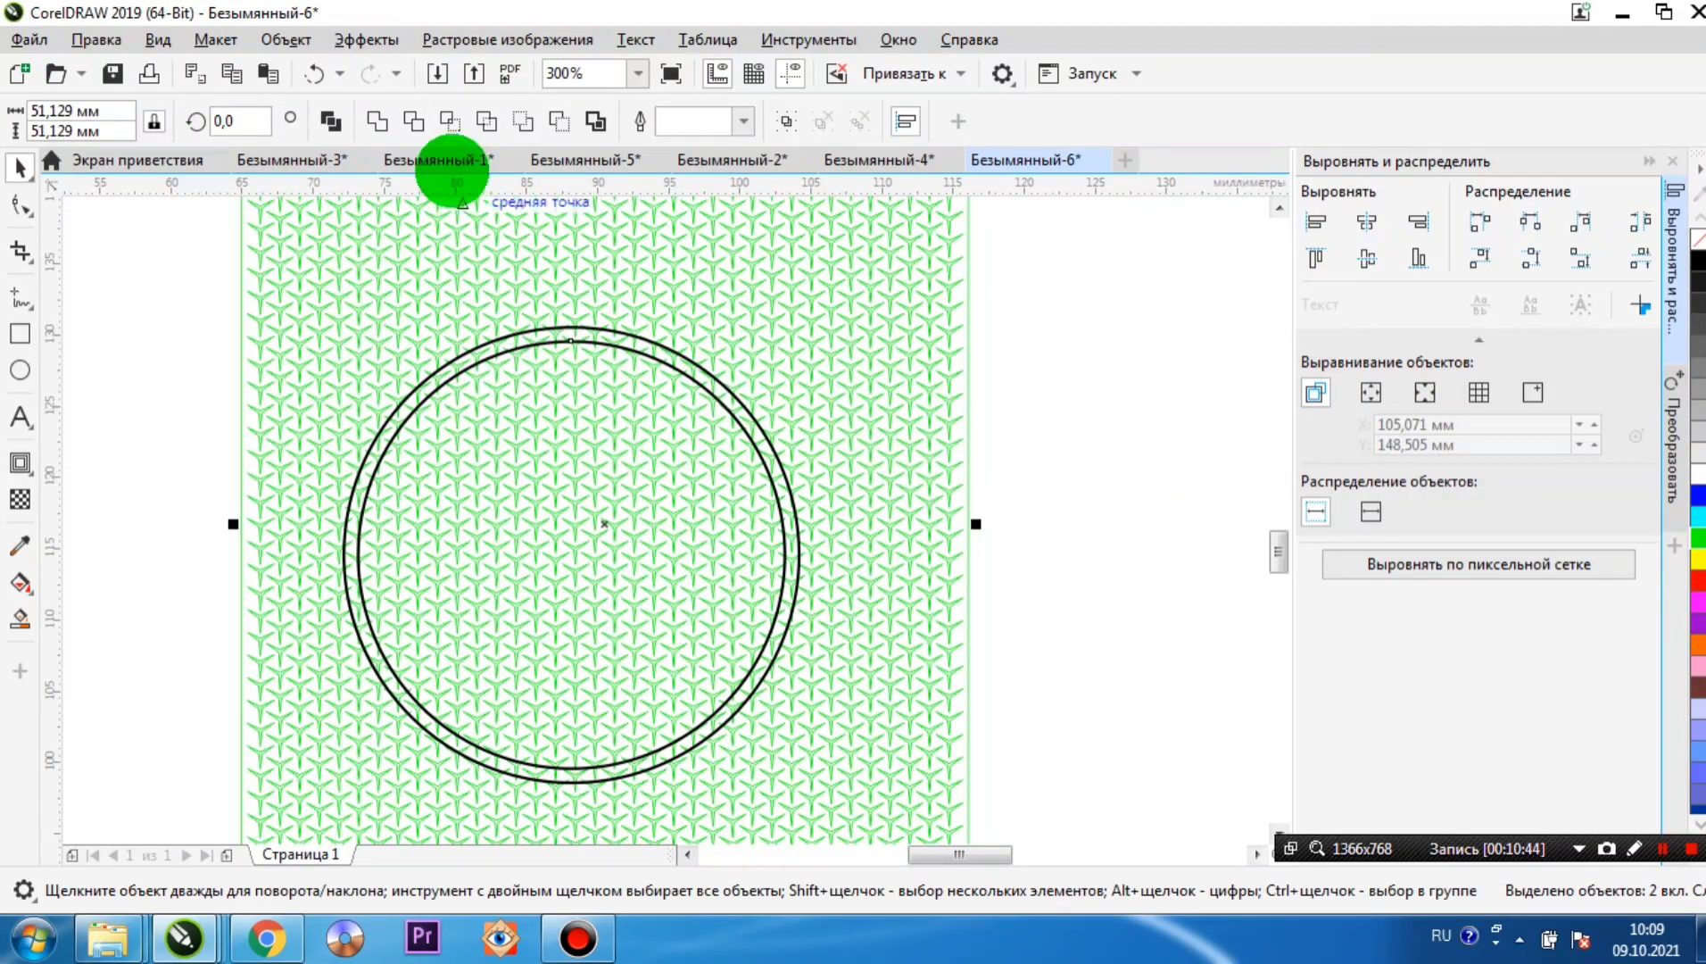
{"action": "left_click", "coordinate": [449, 122]}
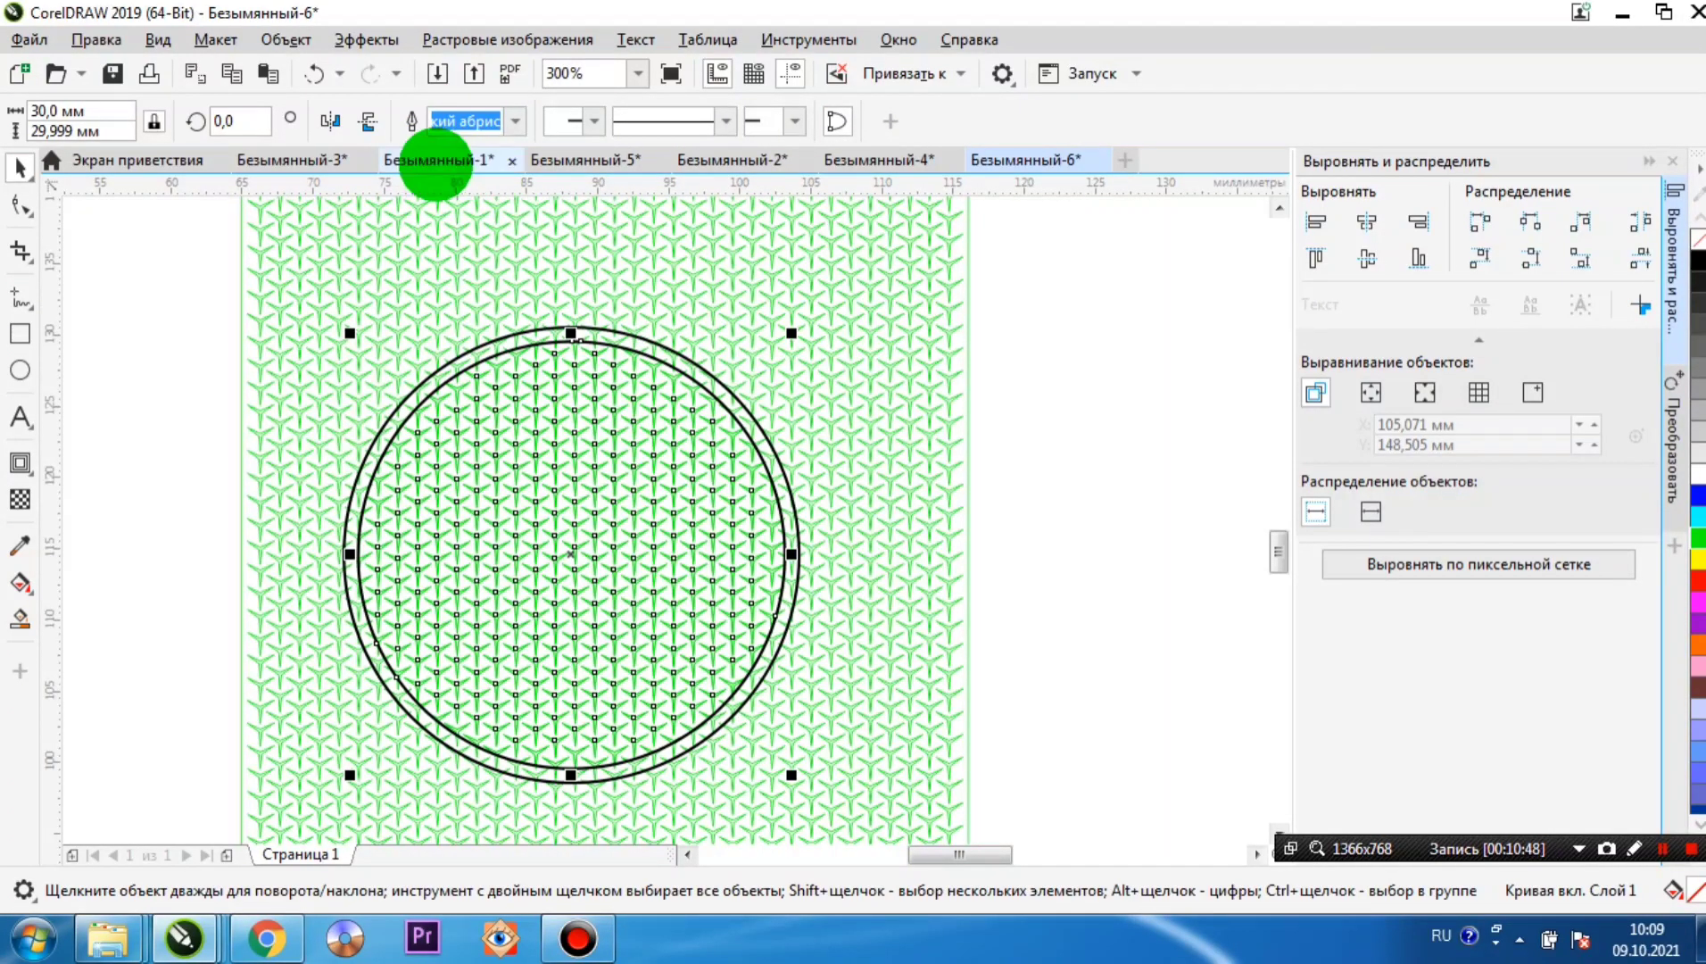
- Move the original square pattern about 50 mm right, clear of the two circles, and check the circular mesh piece
{"action": "scroll", "coordinate": [567, 339], "scroll_direction": "down", "scroll_amount": 2}
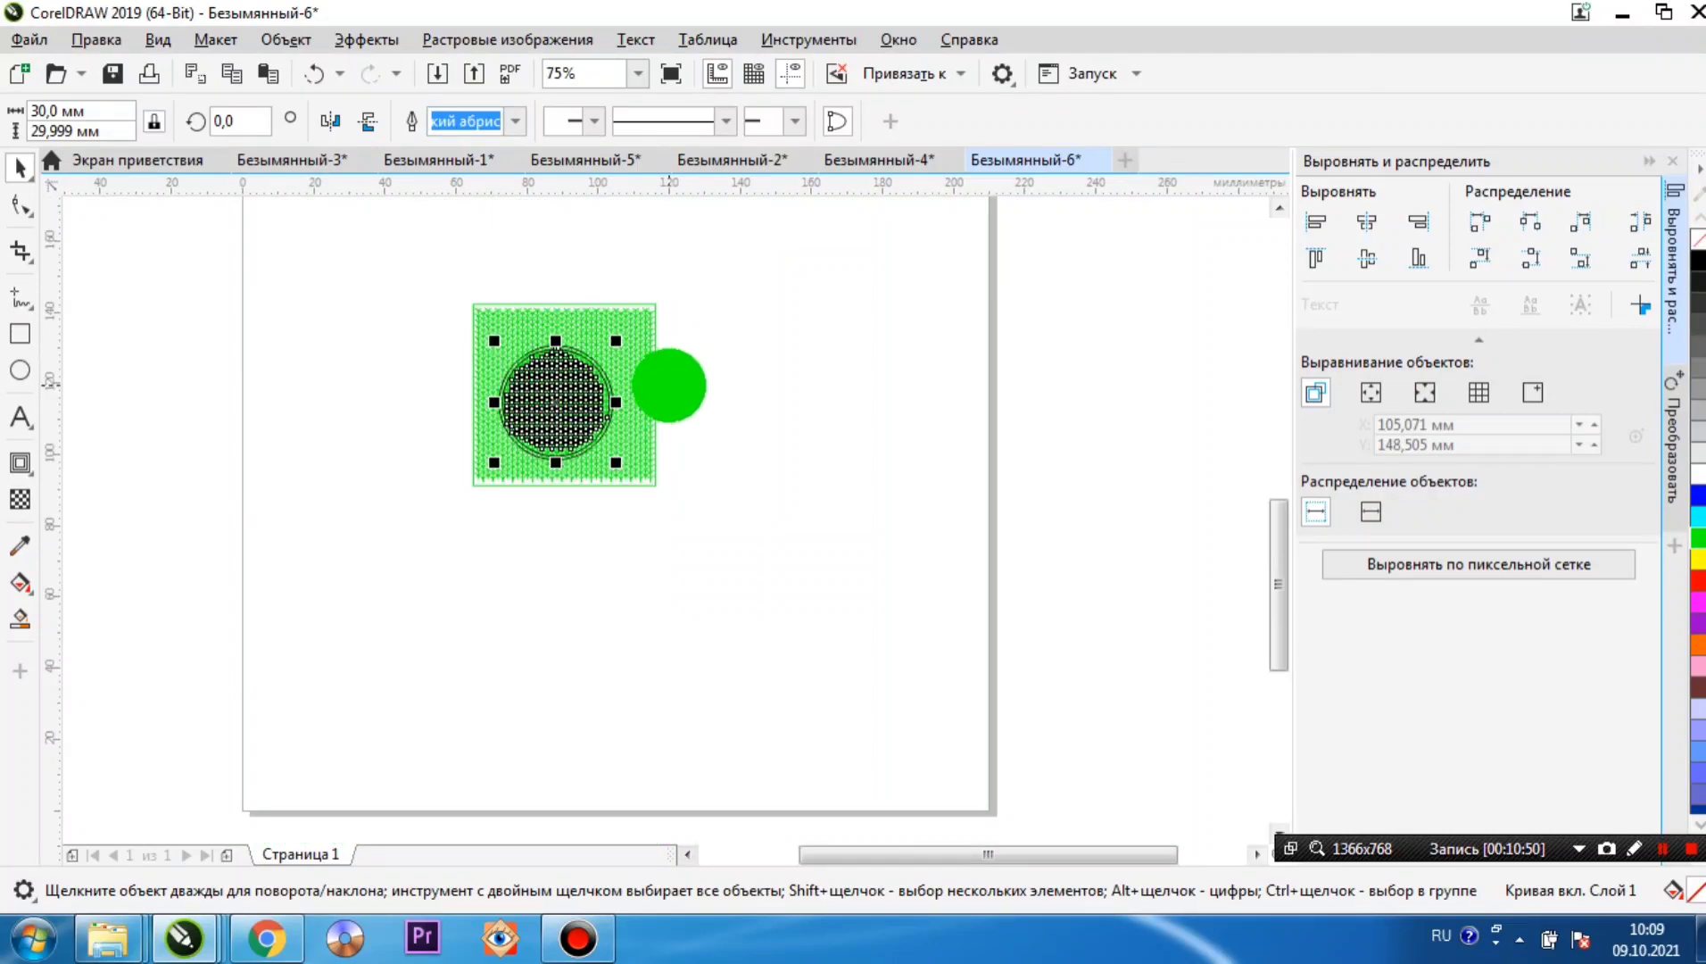
{"action": "scroll", "coordinate": [607, 348], "scroll_direction": "up", "scroll_amount": 1}
{"action": "left_click", "coordinate": [780, 438]}
{"action": "left_click", "coordinate": [705, 396]}
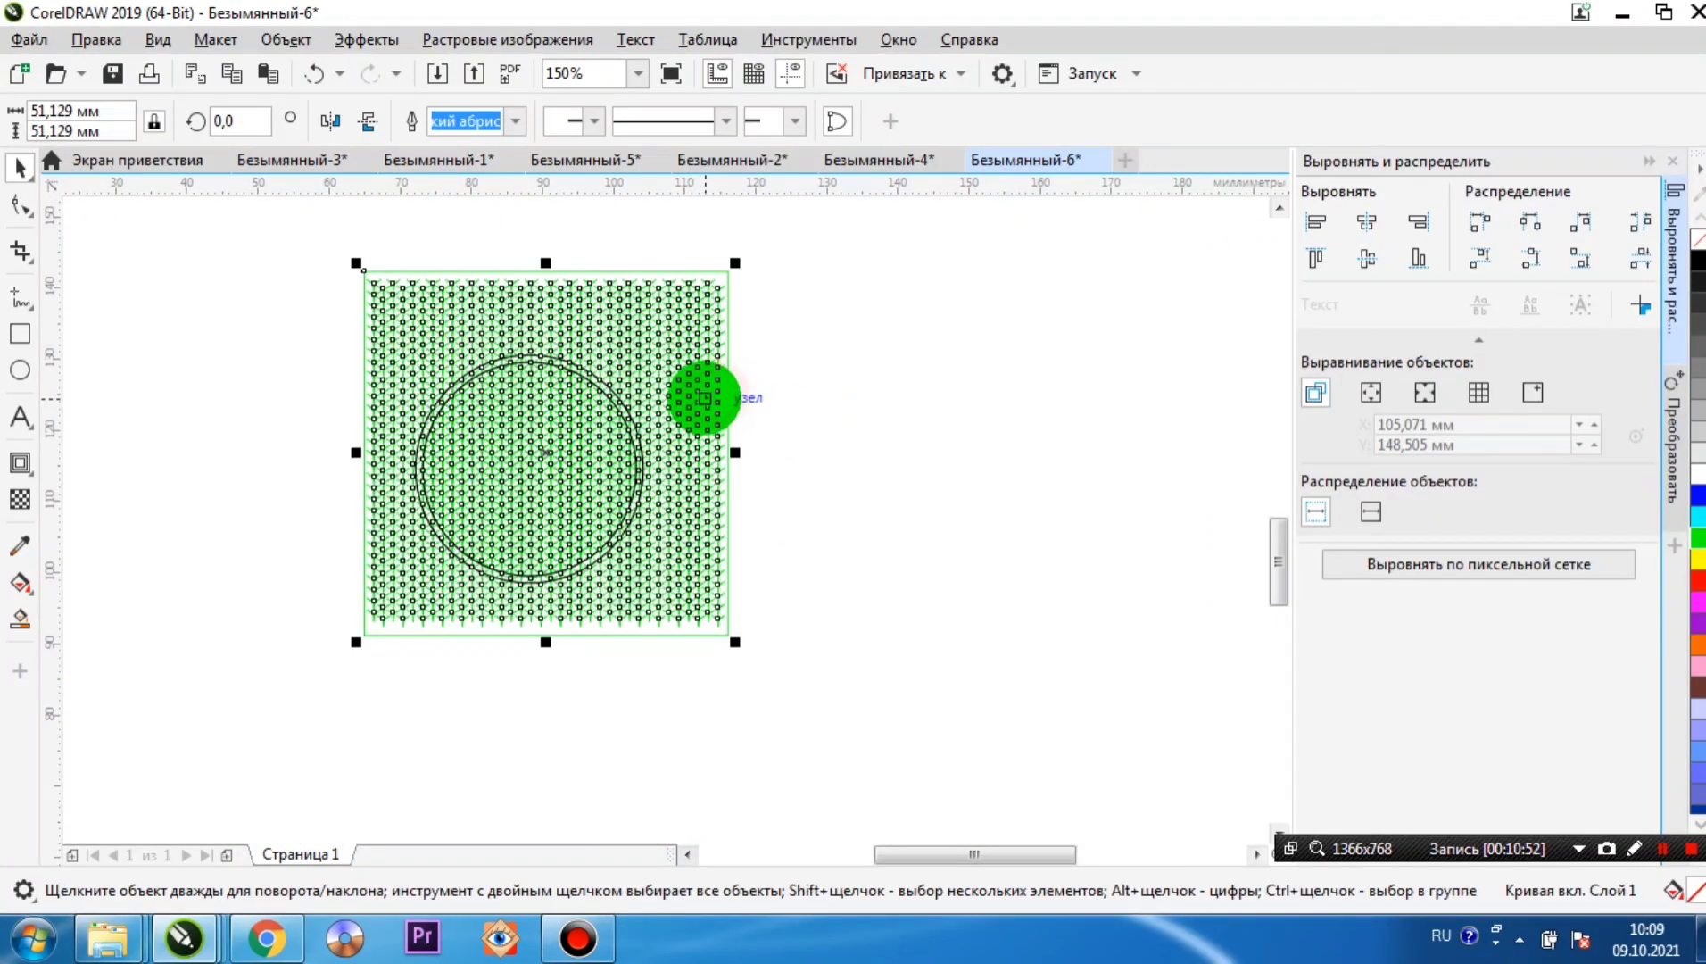
{"action": "left_click_drag", "start_coordinate": [669, 402], "coordinate": [1059, 400]}
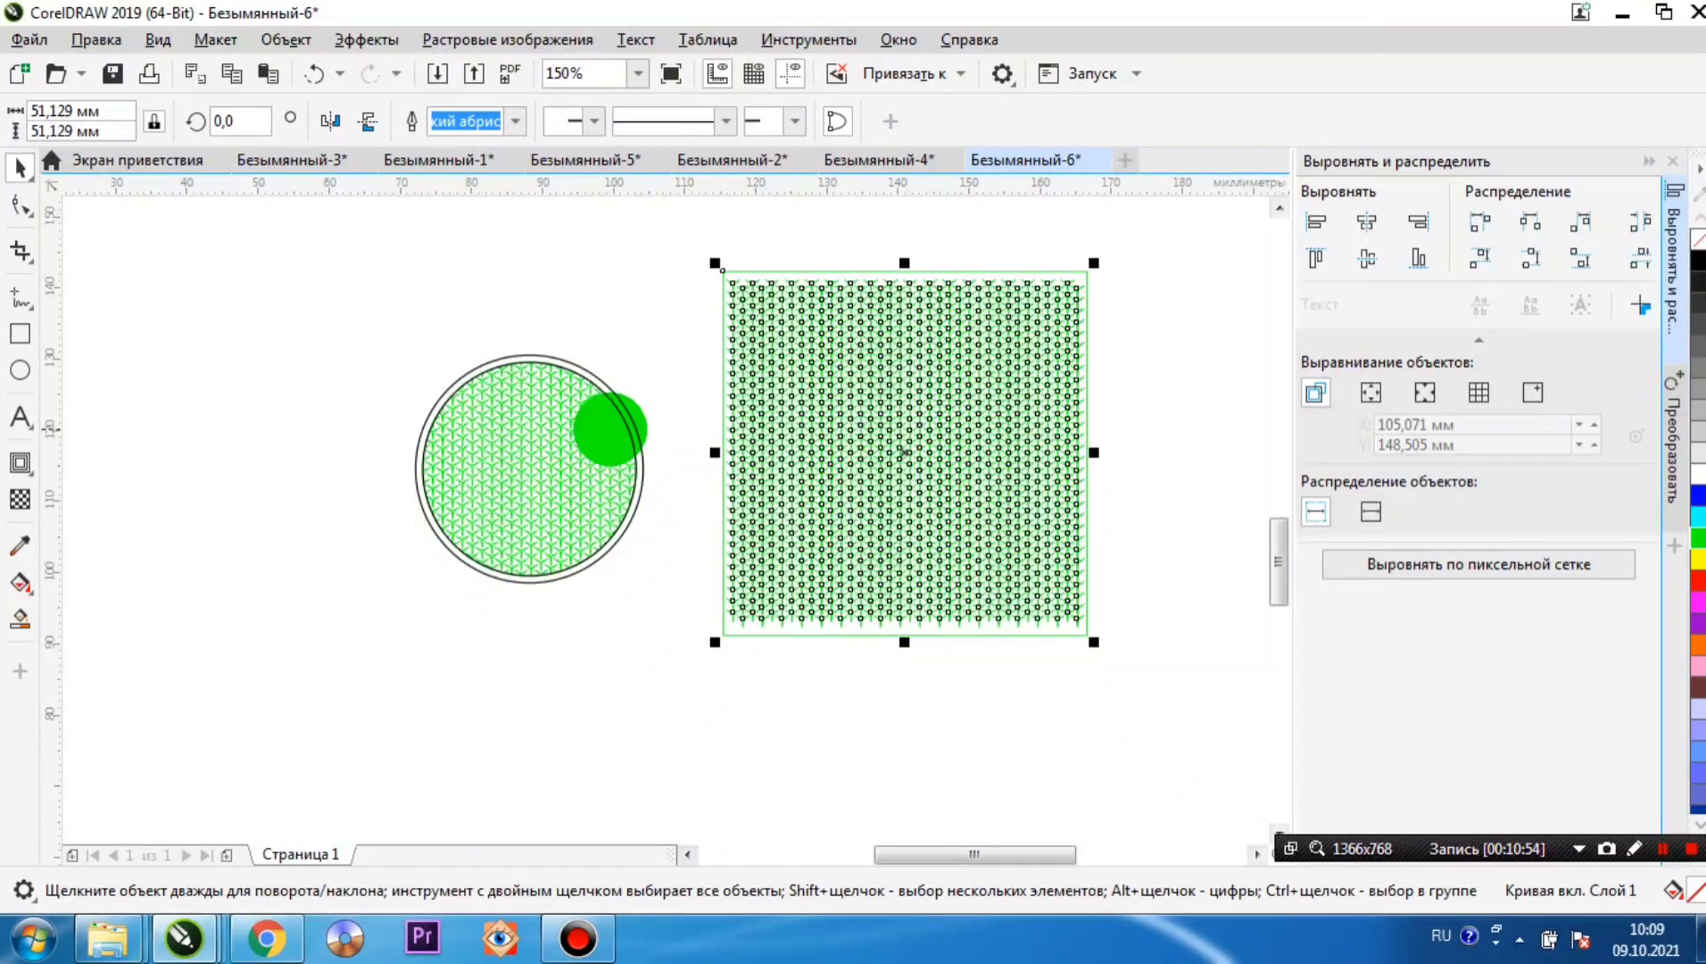
{"action": "scroll", "coordinate": [600, 425], "scroll_direction": "up", "scroll_amount": 1}
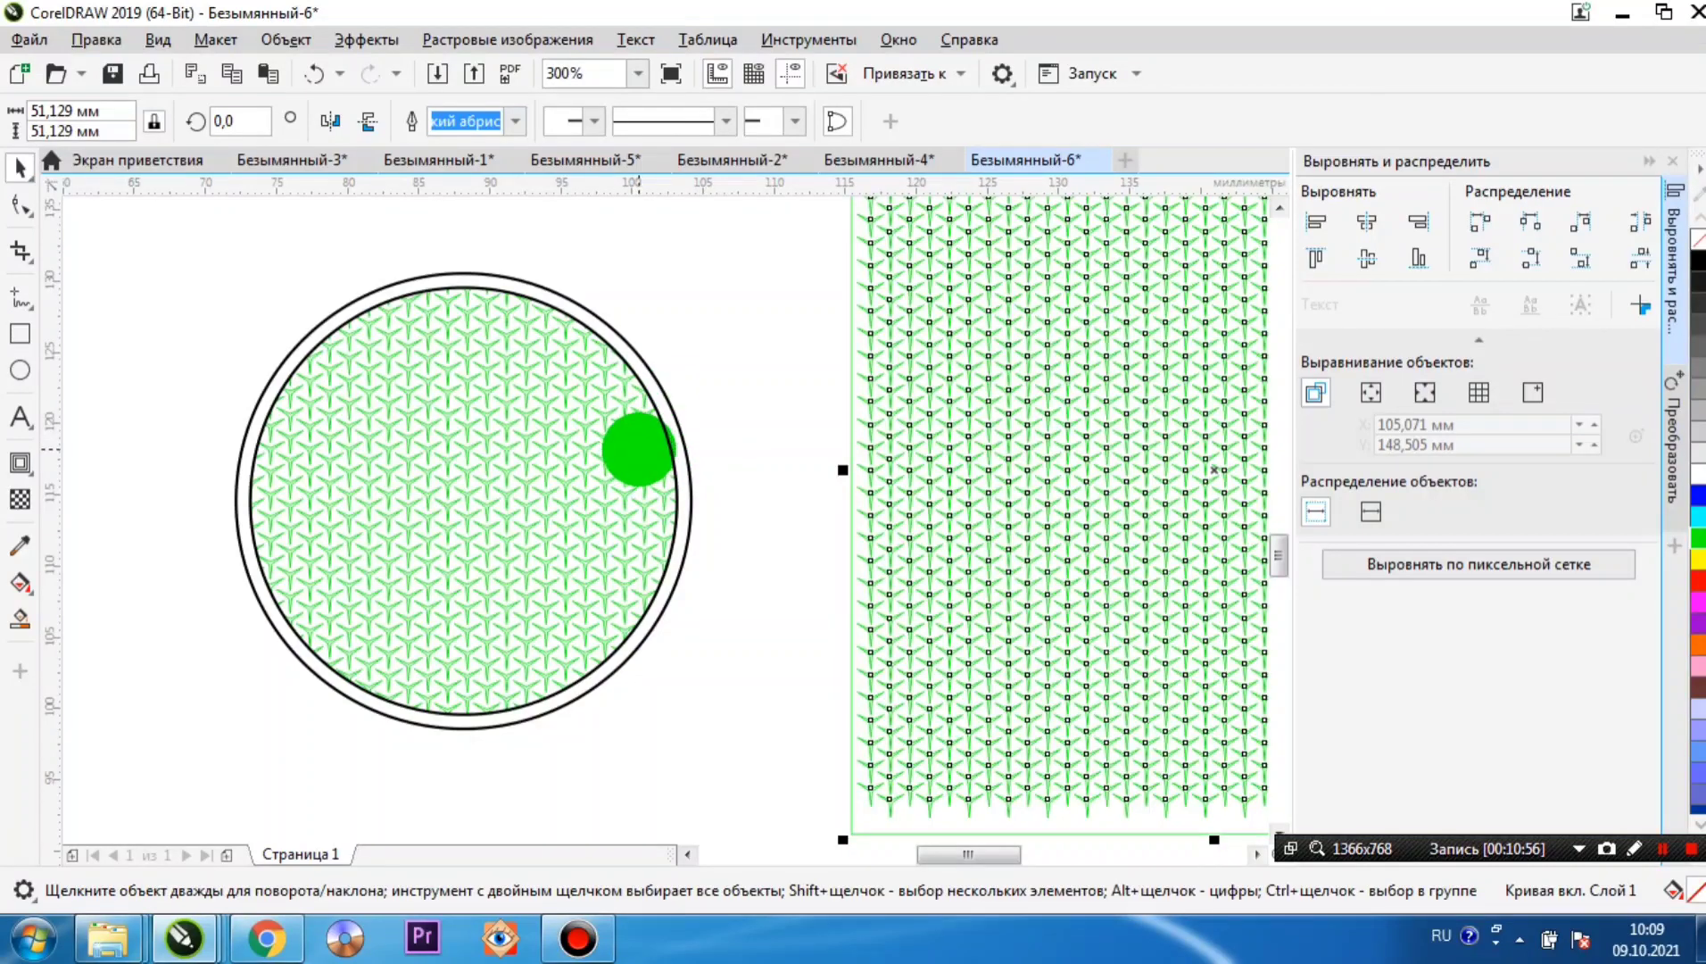
{"action": "scroll", "coordinate": [638, 449], "scroll_direction": "down", "scroll_amount": 1}
- Save the document in the GRAVITY folder as a CDR file named "фон сетка треугольники"
{"action": "left_click", "coordinate": [709, 462]}
{"action": "key", "text": "ctrl+s"}
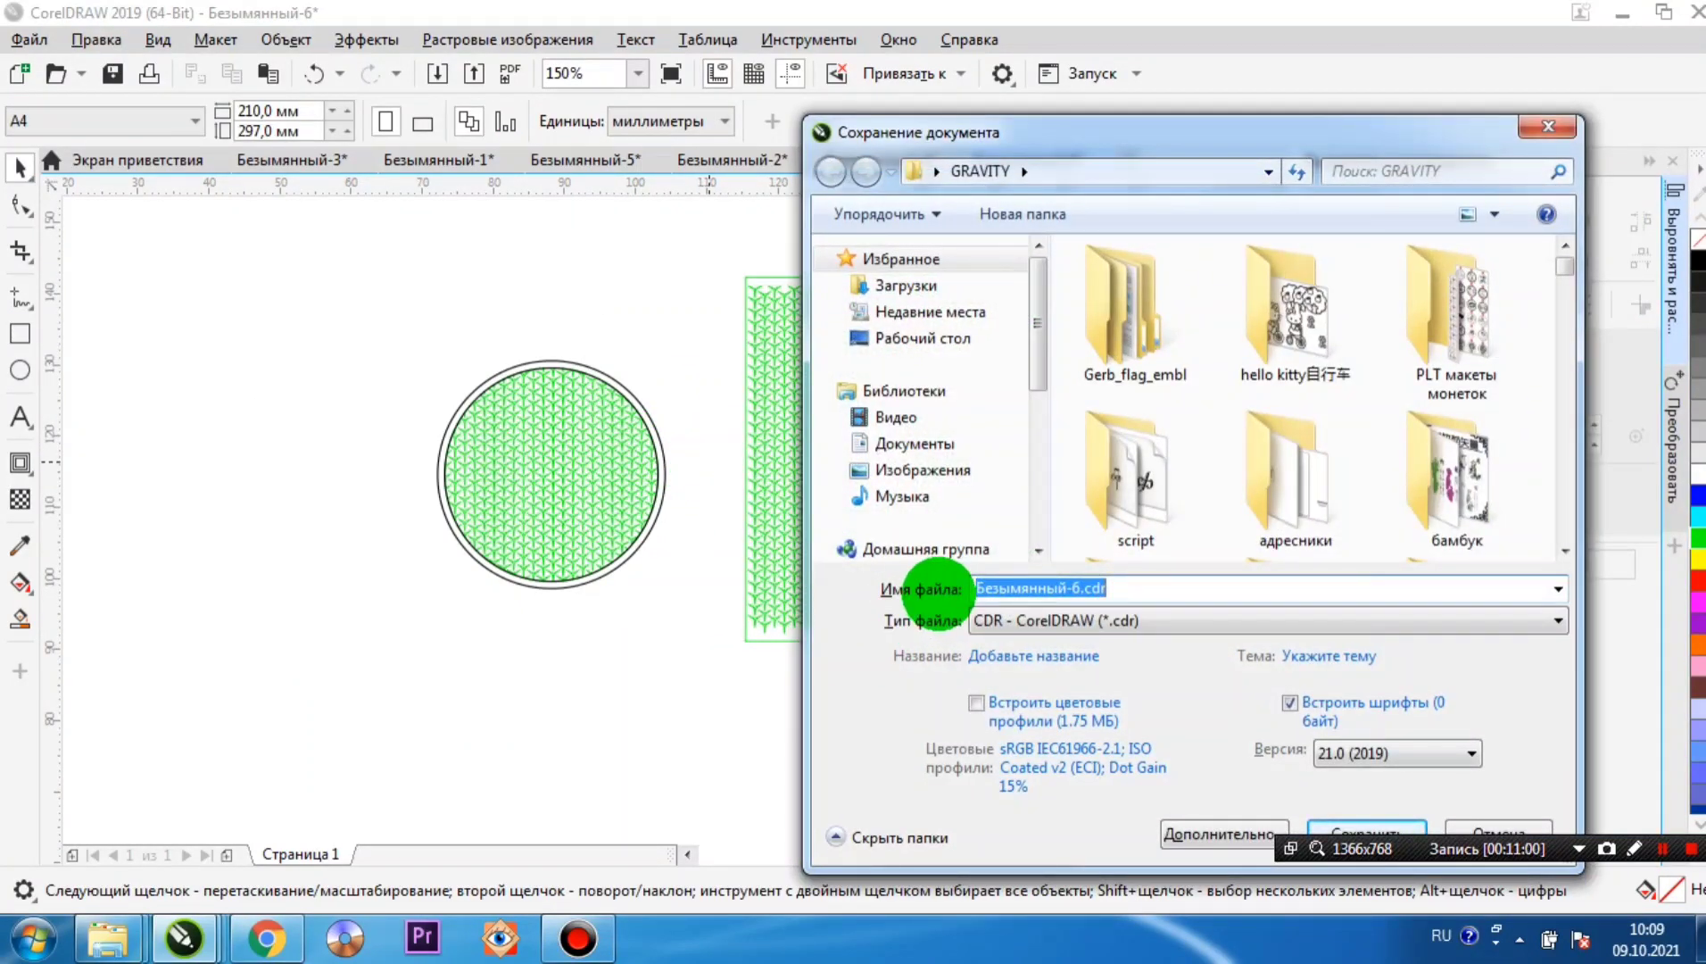
{"action": "type", "text": "фо"}
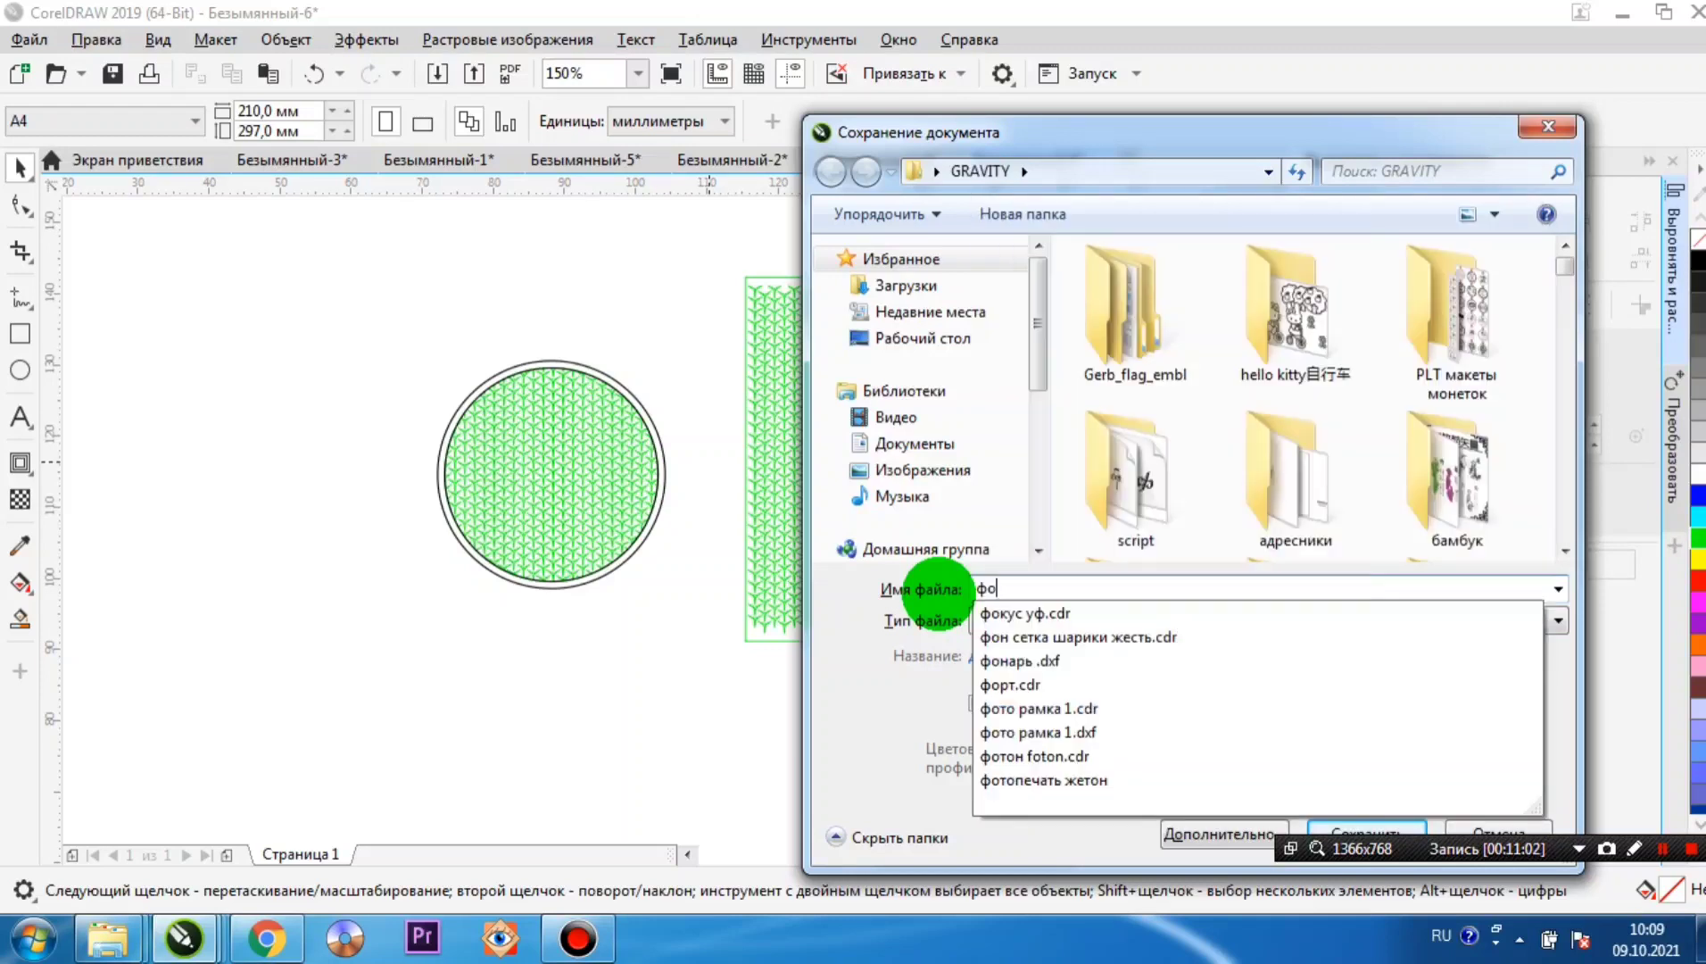
{"action": "type", "text": "н се"}
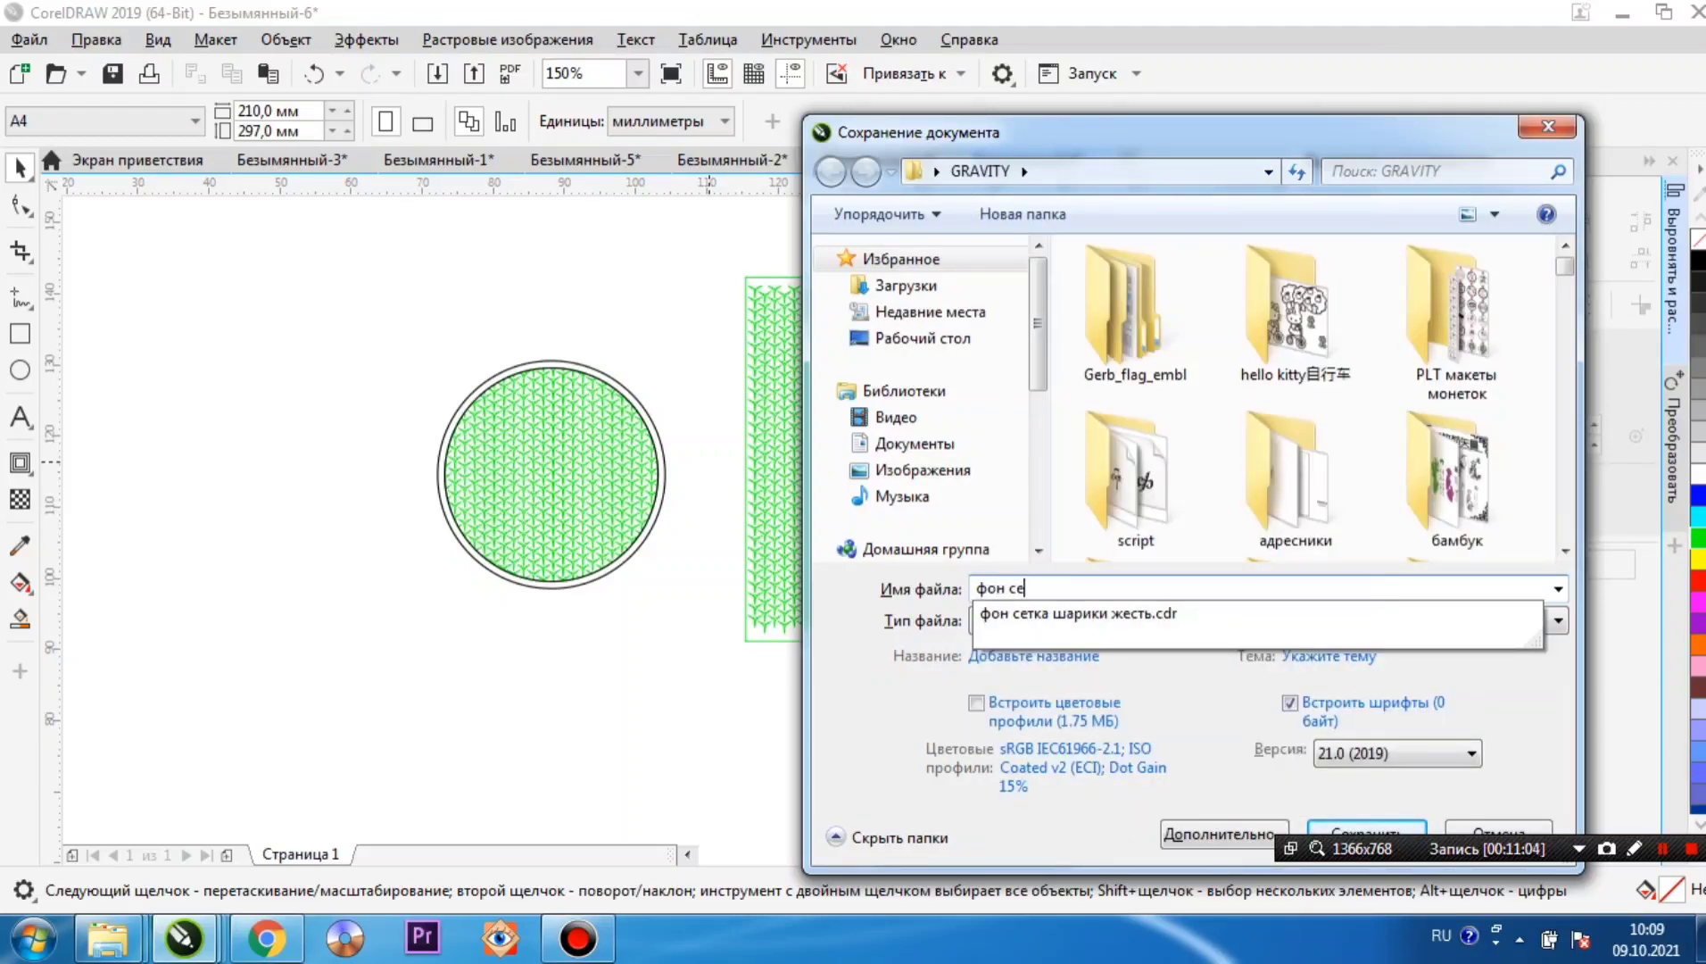
{"action": "type", "text": "тка тре"}
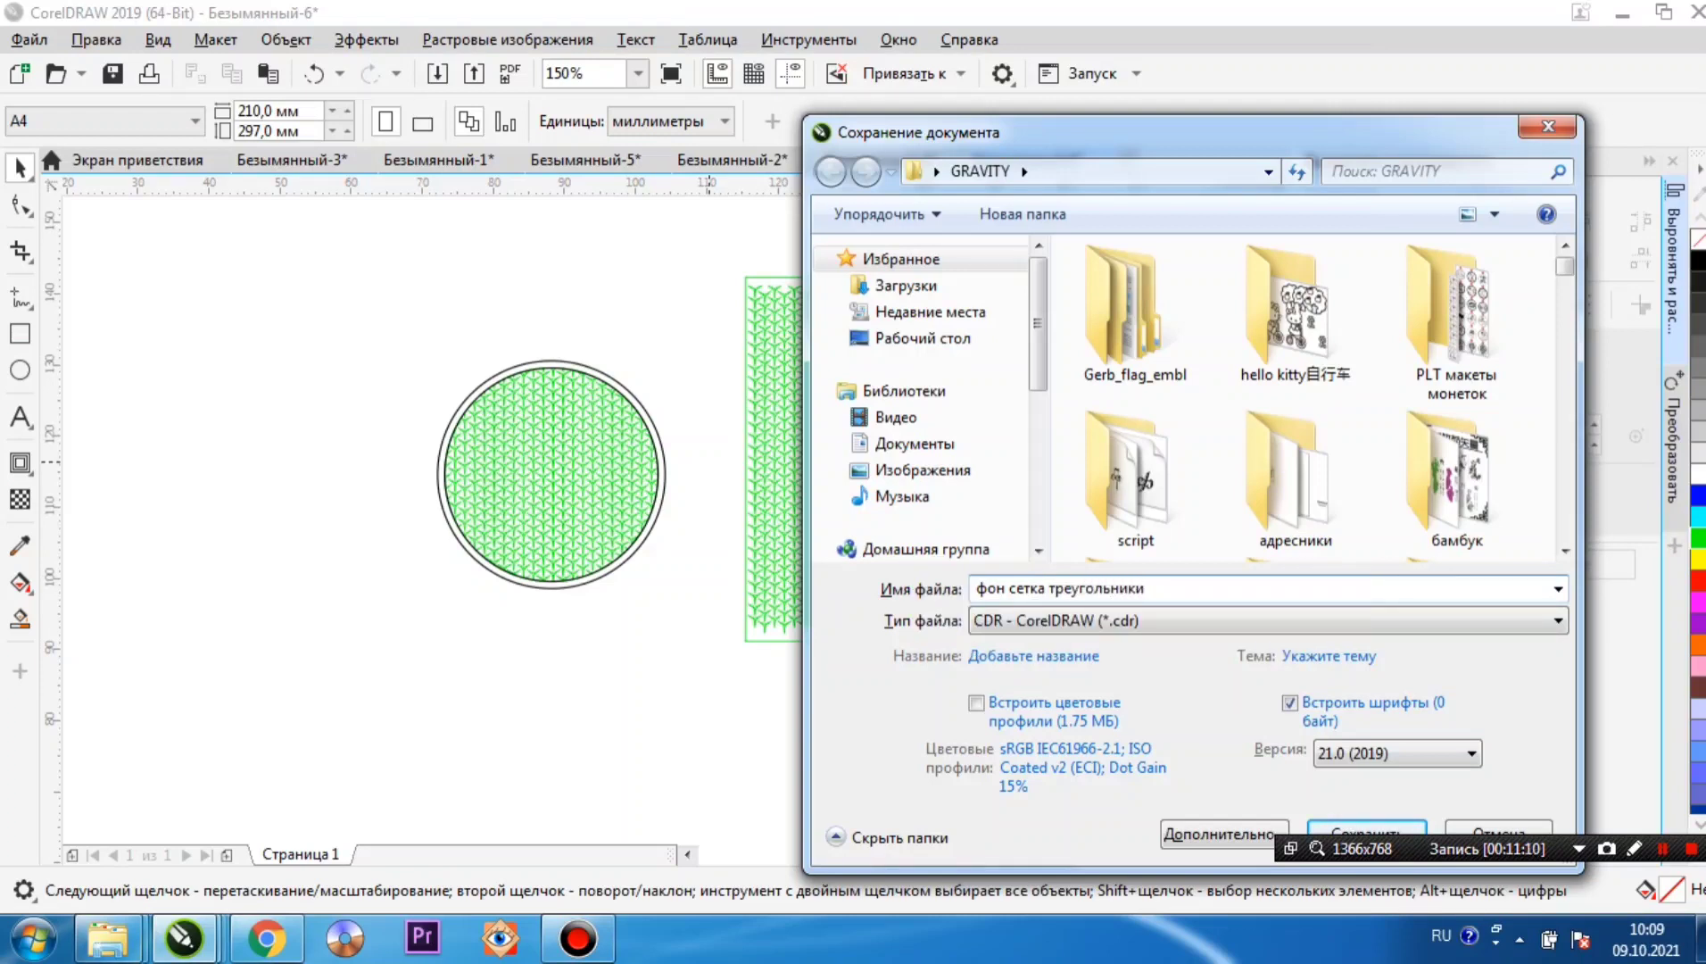
{"action": "type", "text": "угольники"}
{"action": "left_click", "coordinate": [1368, 828]}
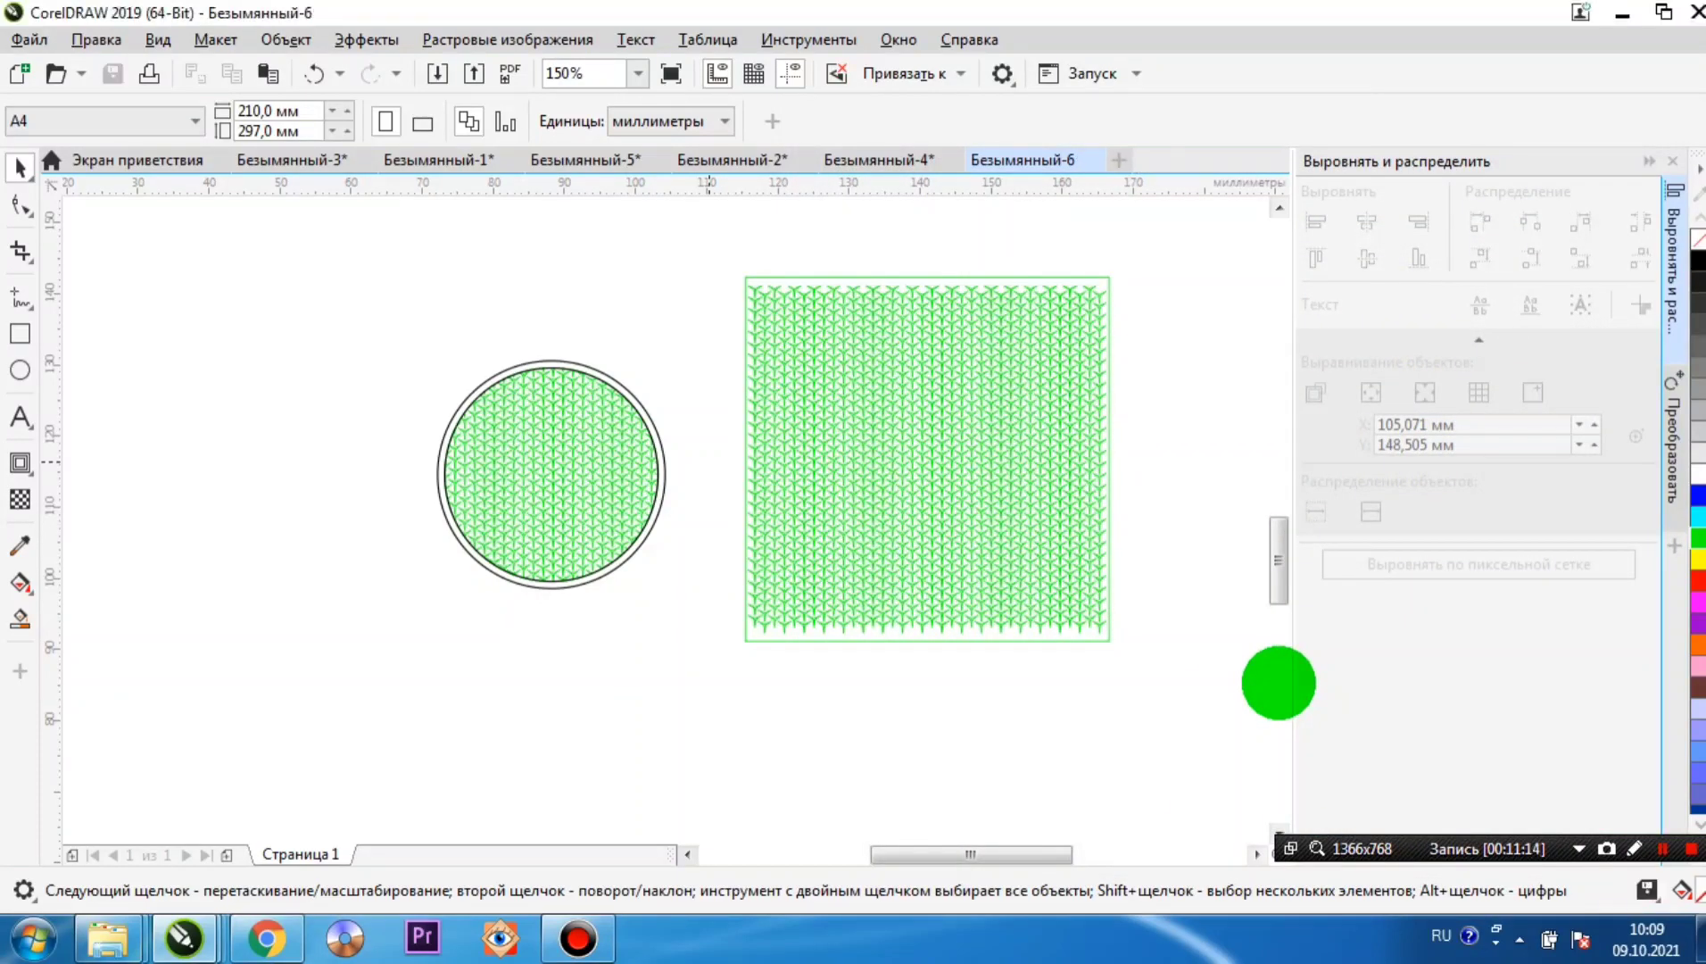
- Save a copy of the drawing under the same name in DXF - AutoCAD format, accepting the default export settings
{"action": "key", "text": "ctrl+shift+s"}
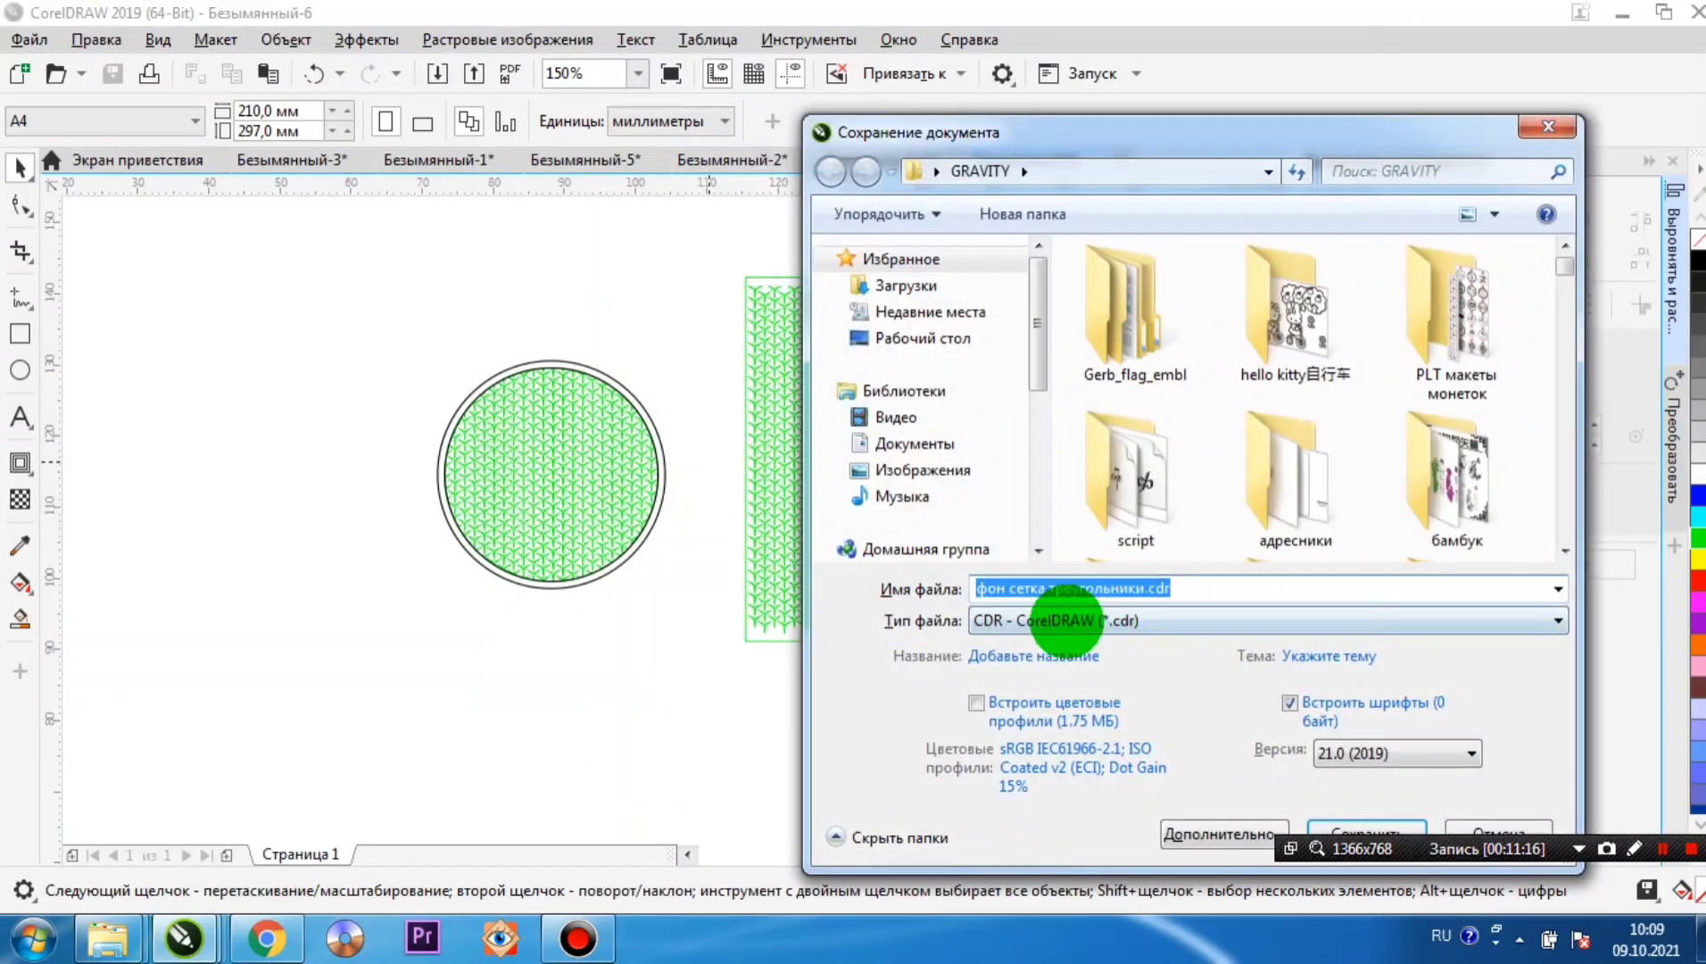
{"action": "left_click", "coordinate": [1102, 622]}
{"action": "left_click", "coordinate": [981, 106]}
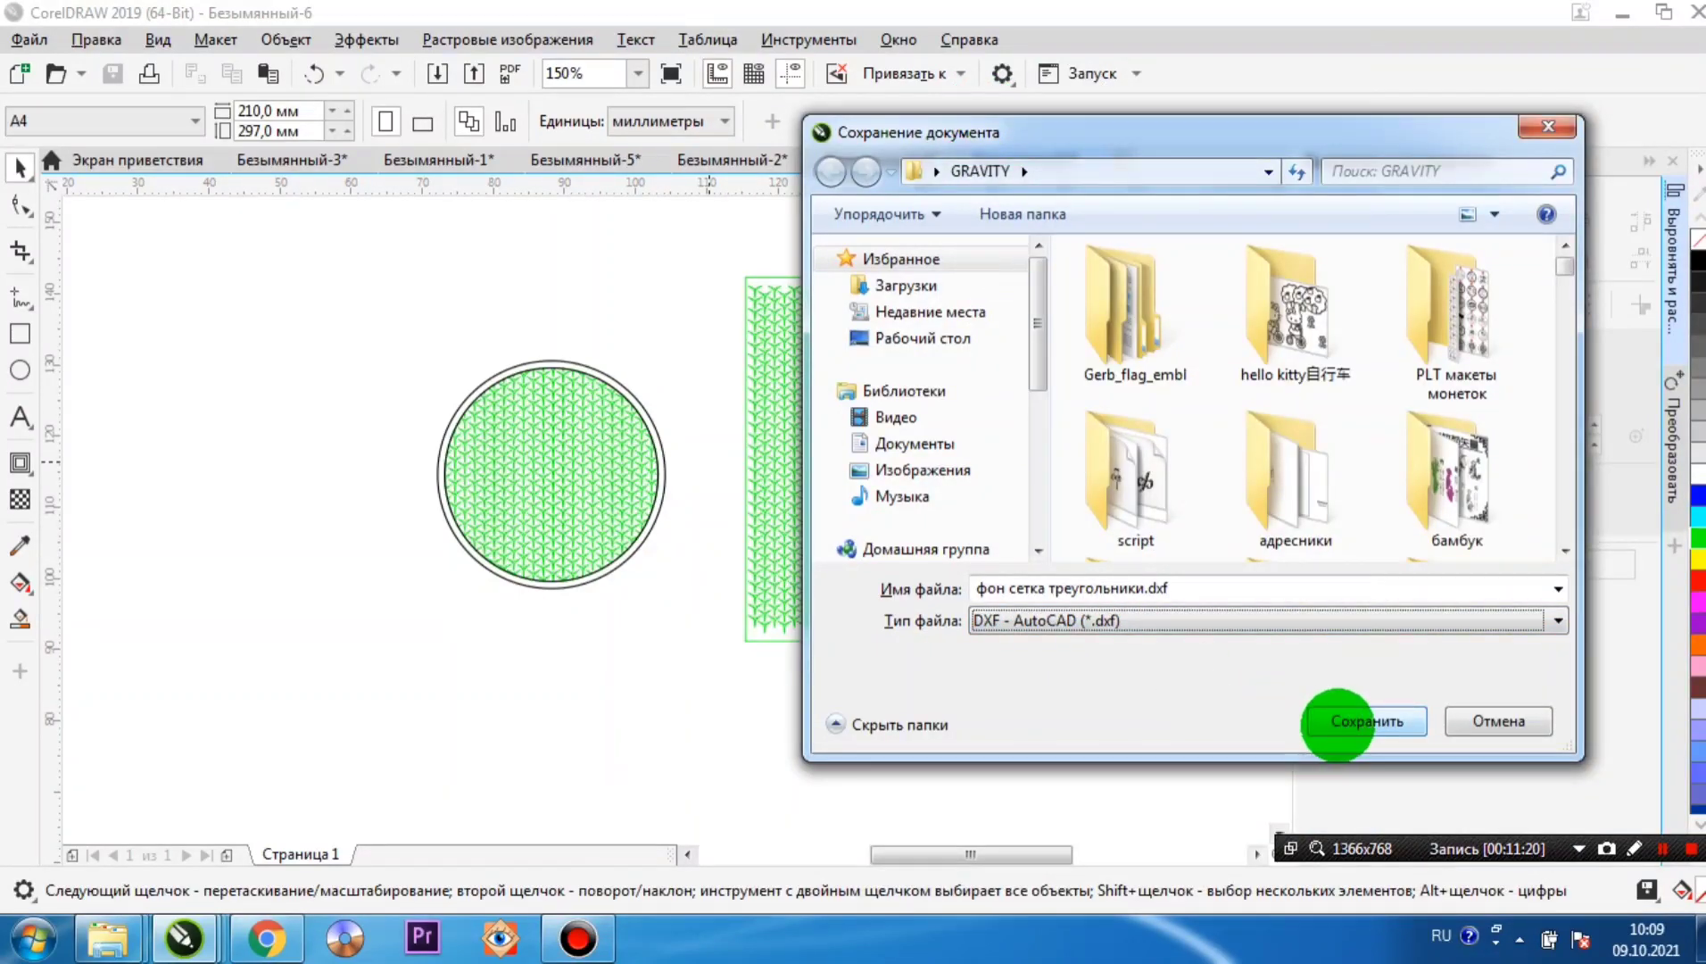
{"action": "left_click", "coordinate": [1352, 721]}
{"action": "left_click", "coordinate": [1058, 591]}
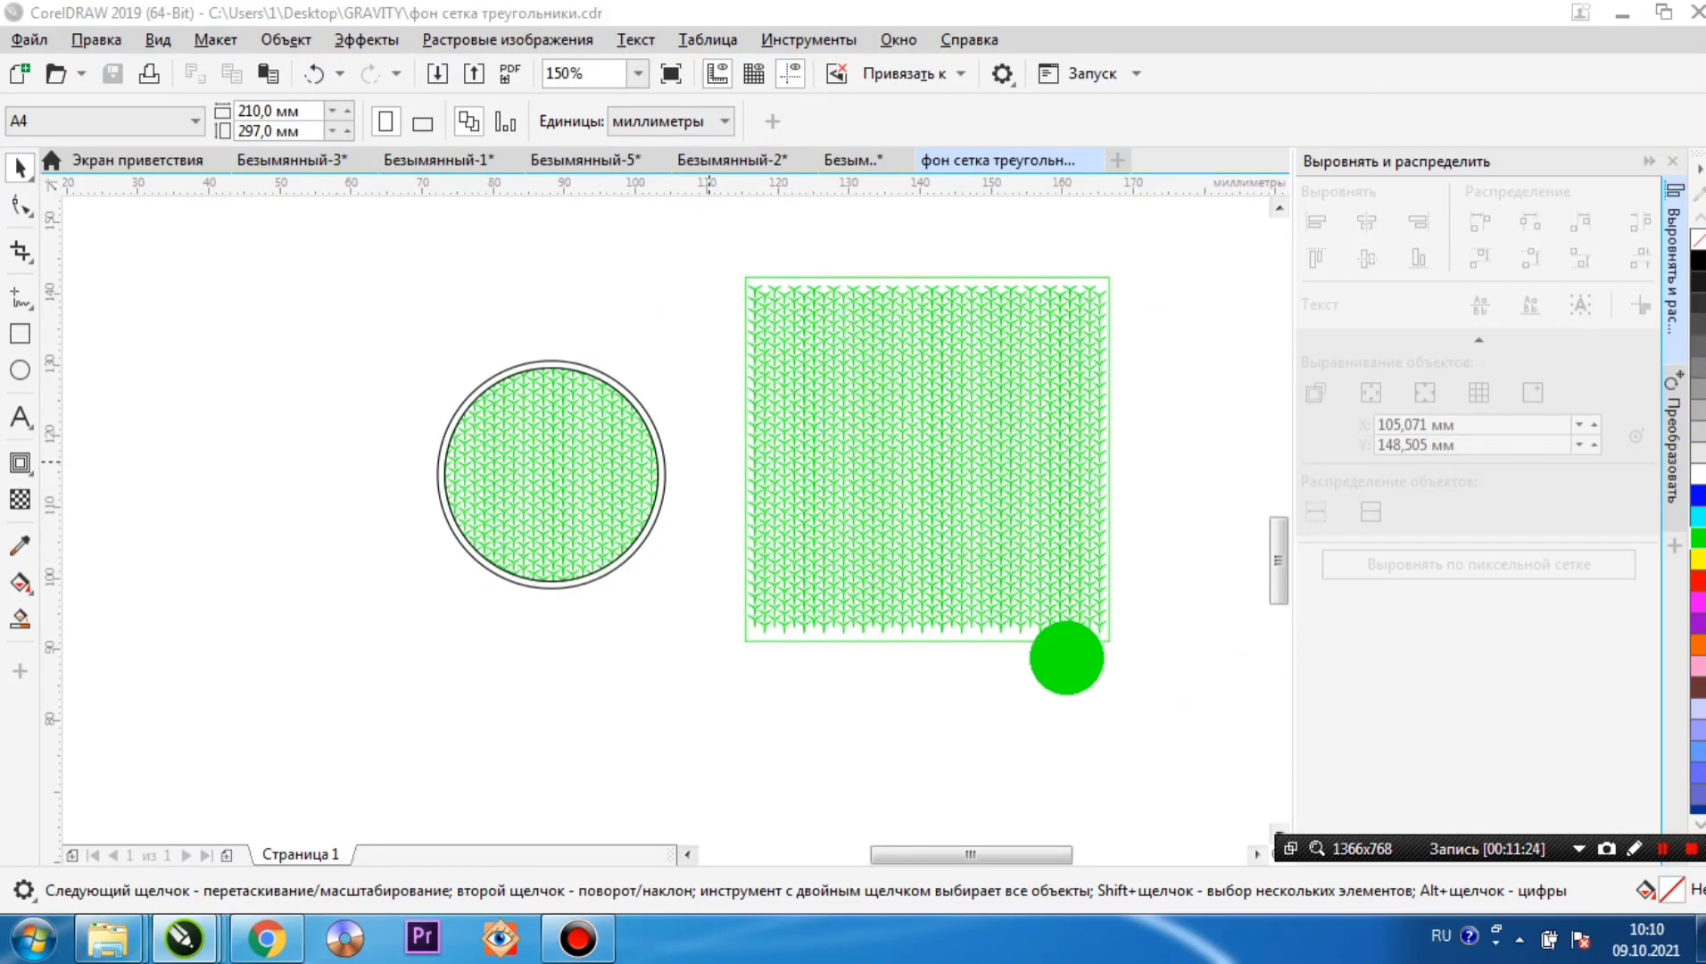
- Save another copy as фон сетка треугольники.plt in HPGL plotter format, accepting the default A4, 100% scale export settings
{"action": "key", "text": "ctrl+shift+s"}
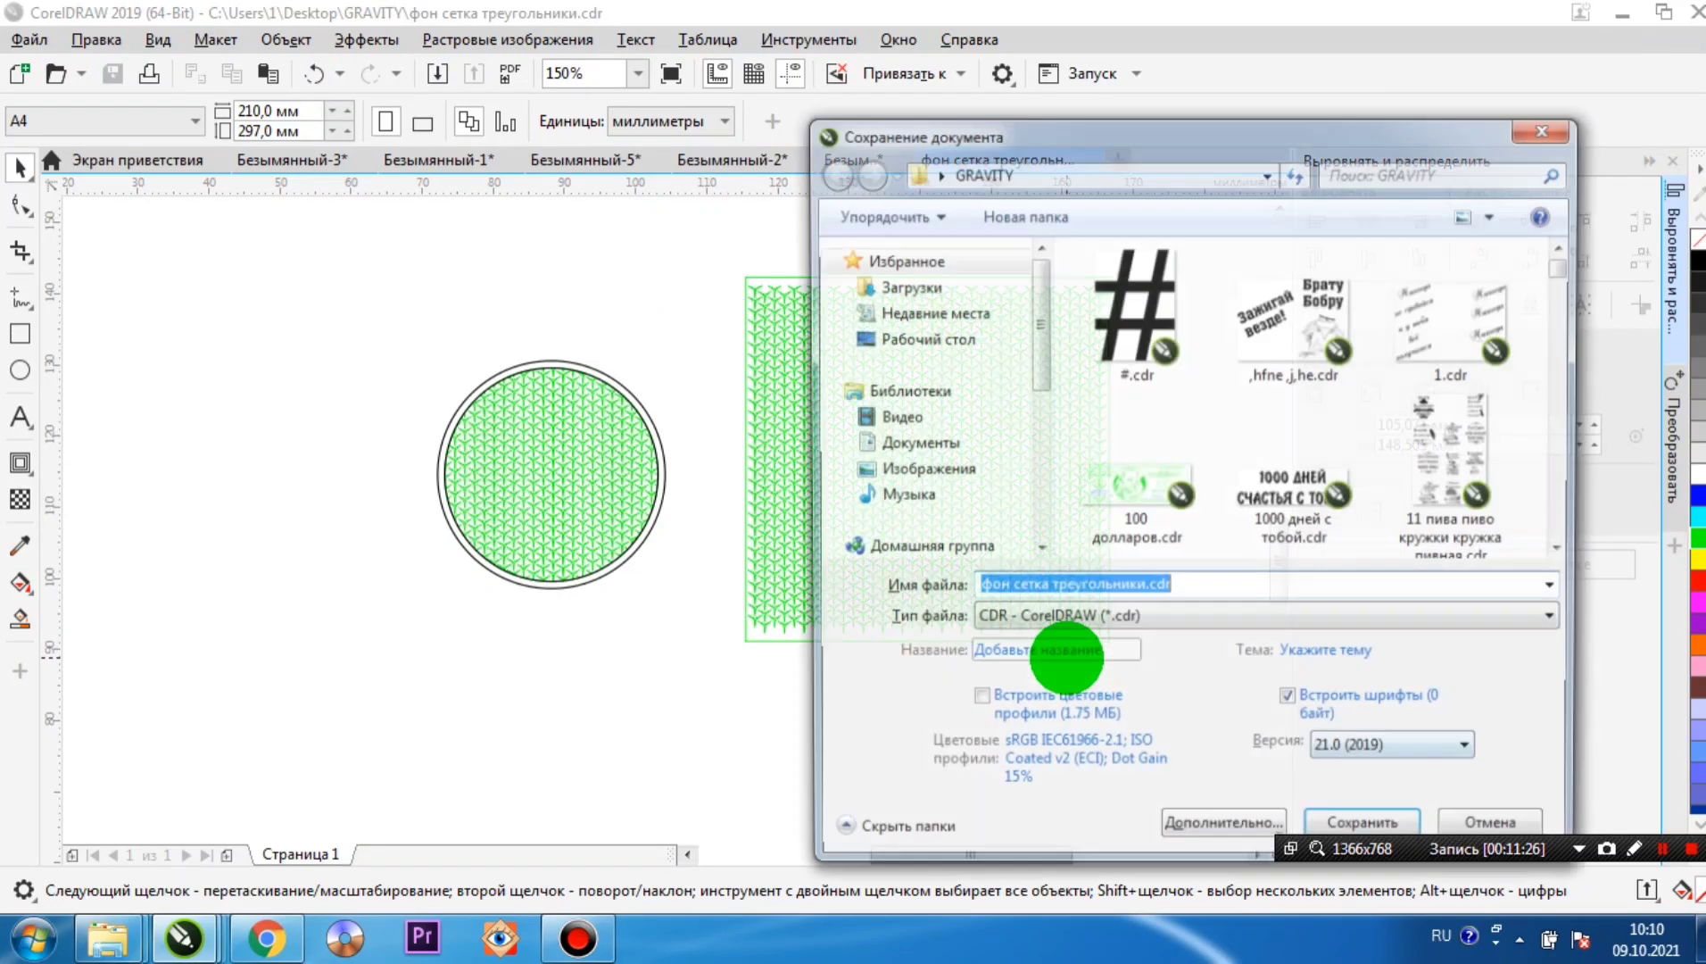
{"action": "left_click", "coordinate": [1028, 621]}
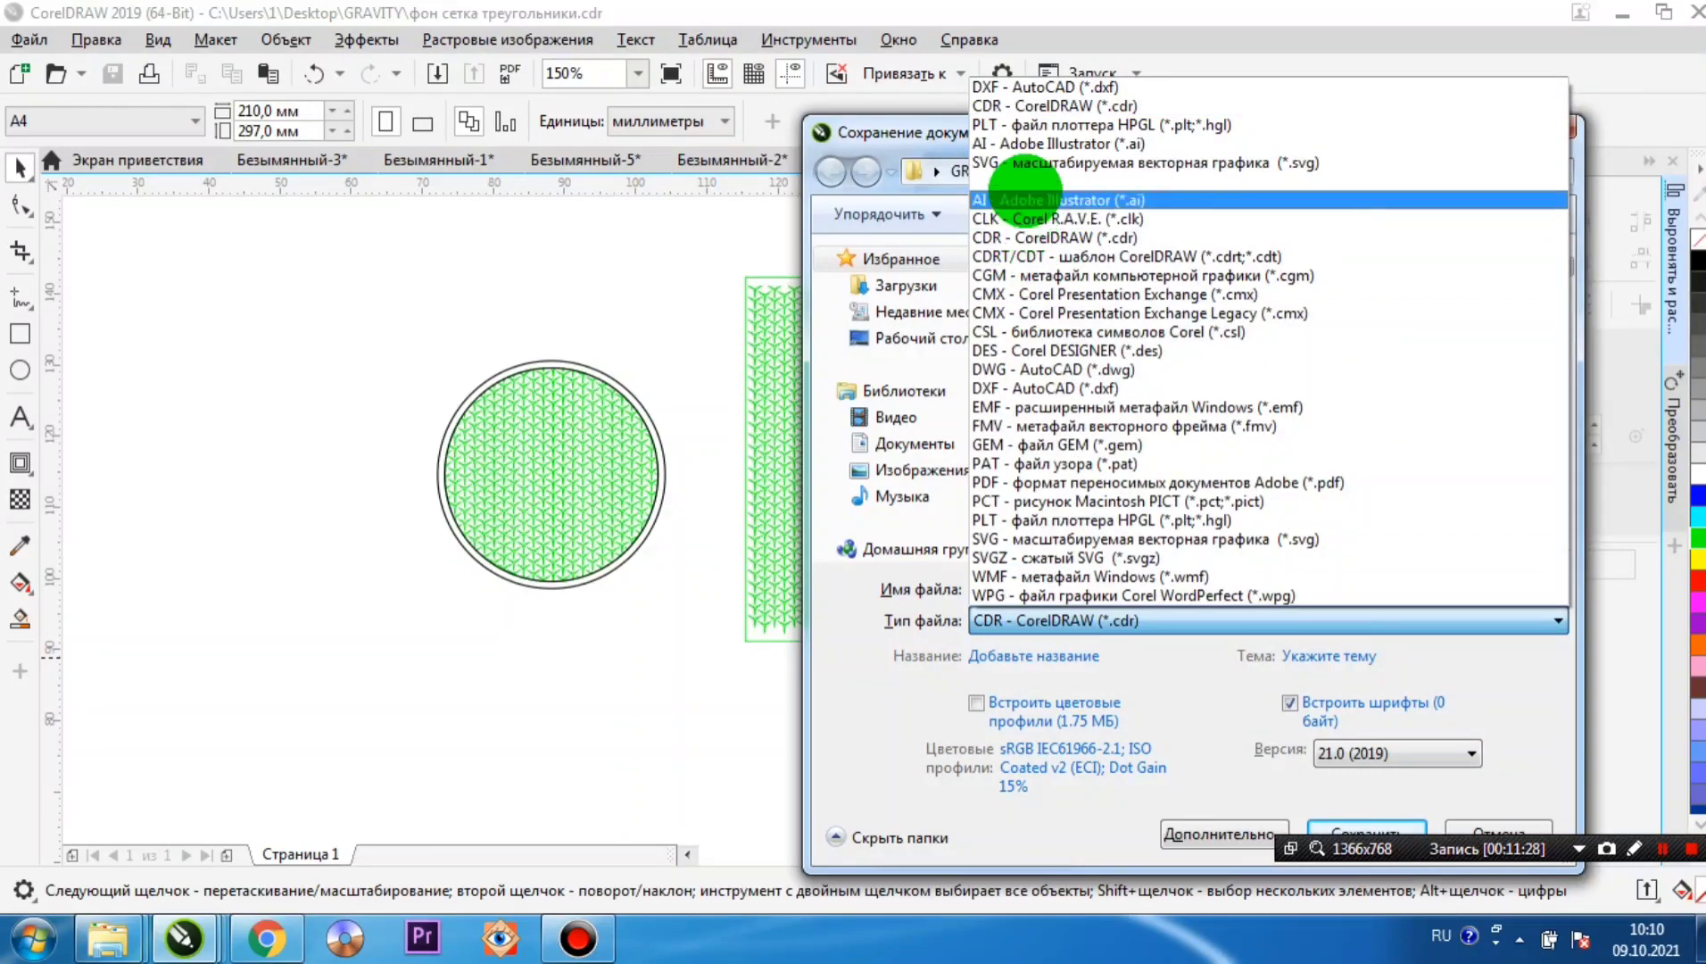
{"action": "left_click", "coordinate": [1026, 122]}
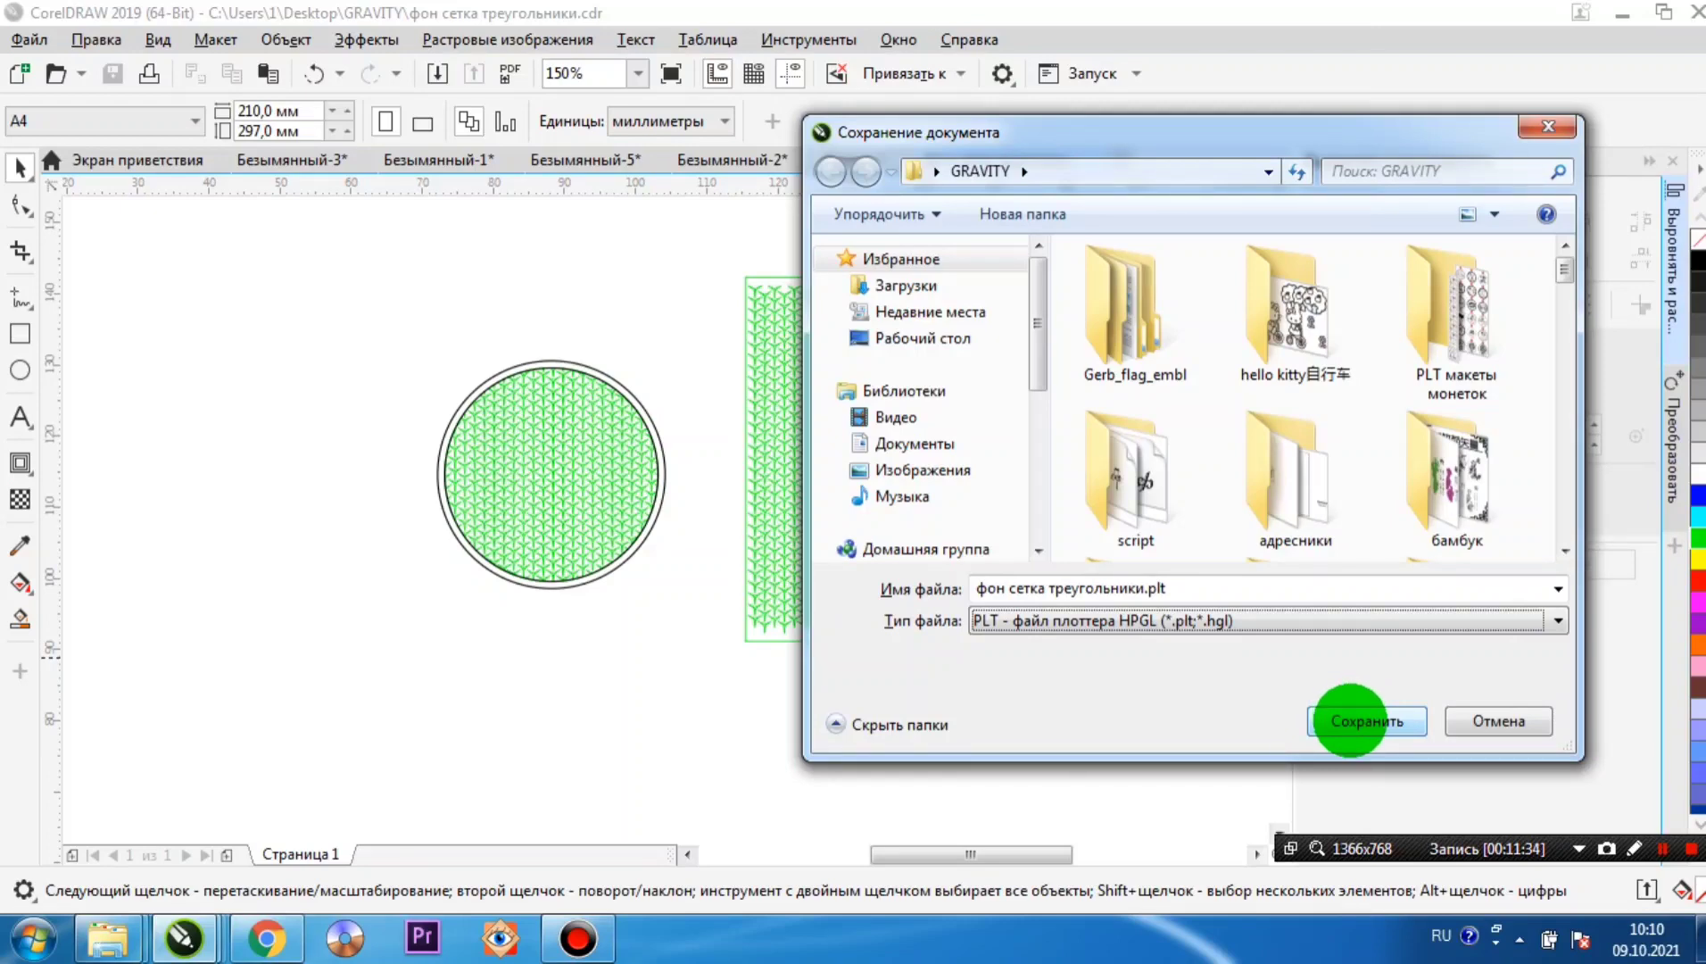
{"action": "left_click", "coordinate": [1349, 721]}
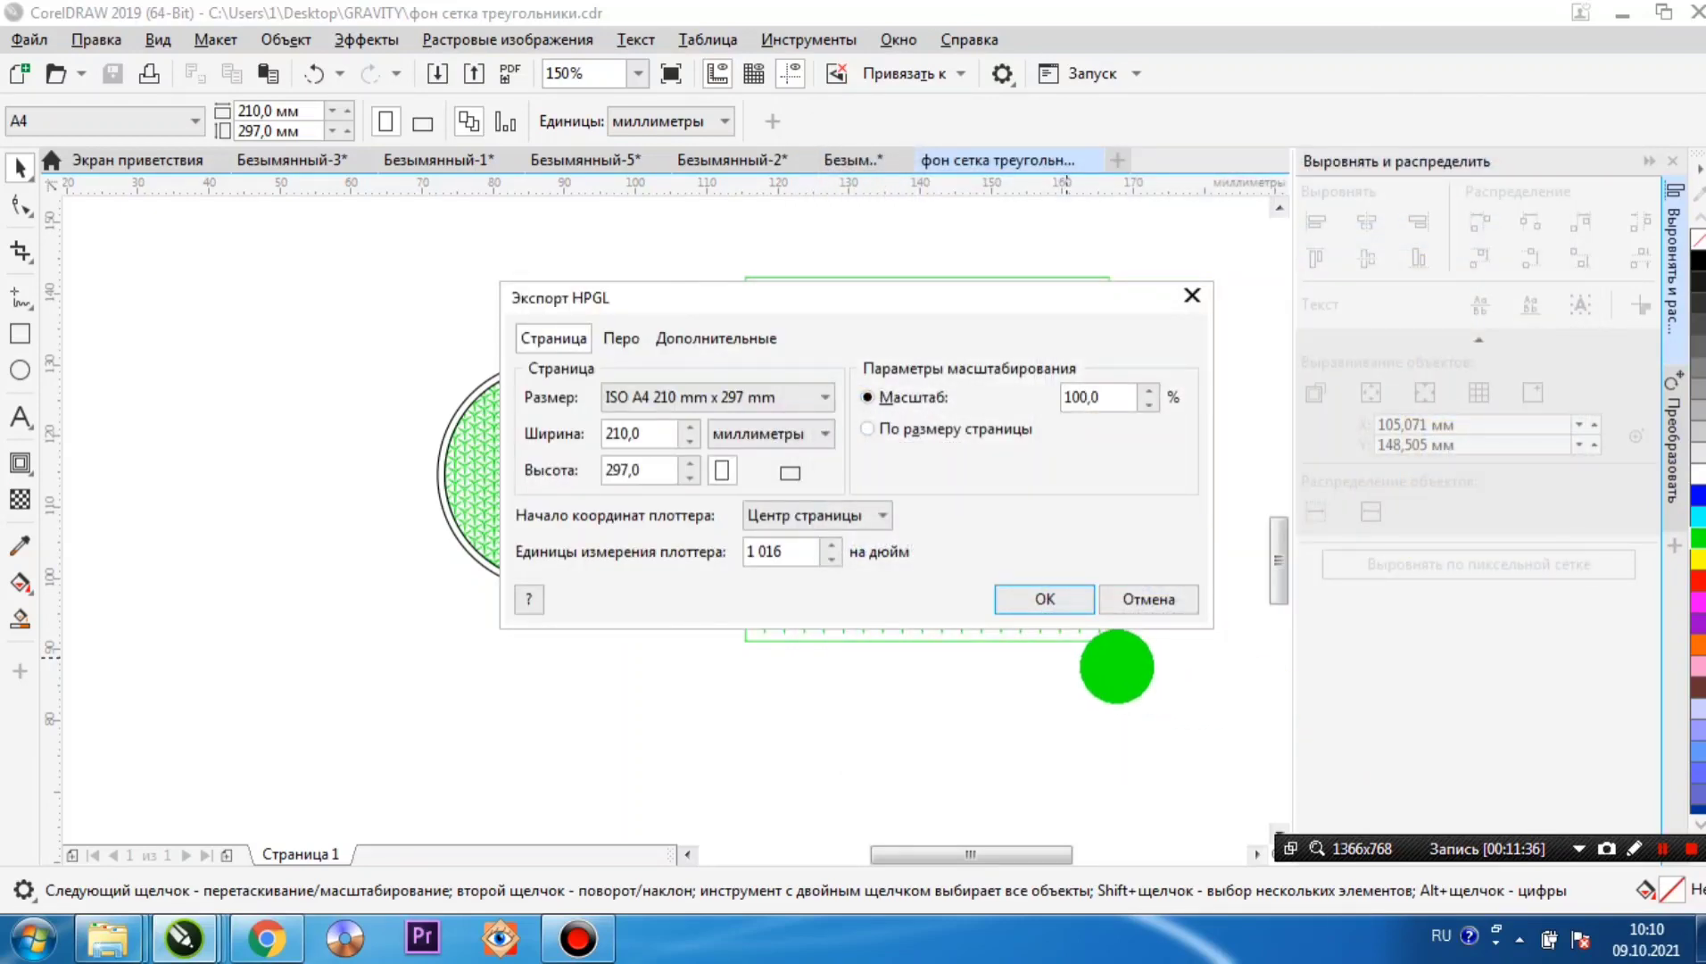
{"action": "left_click", "coordinate": [1045, 600]}
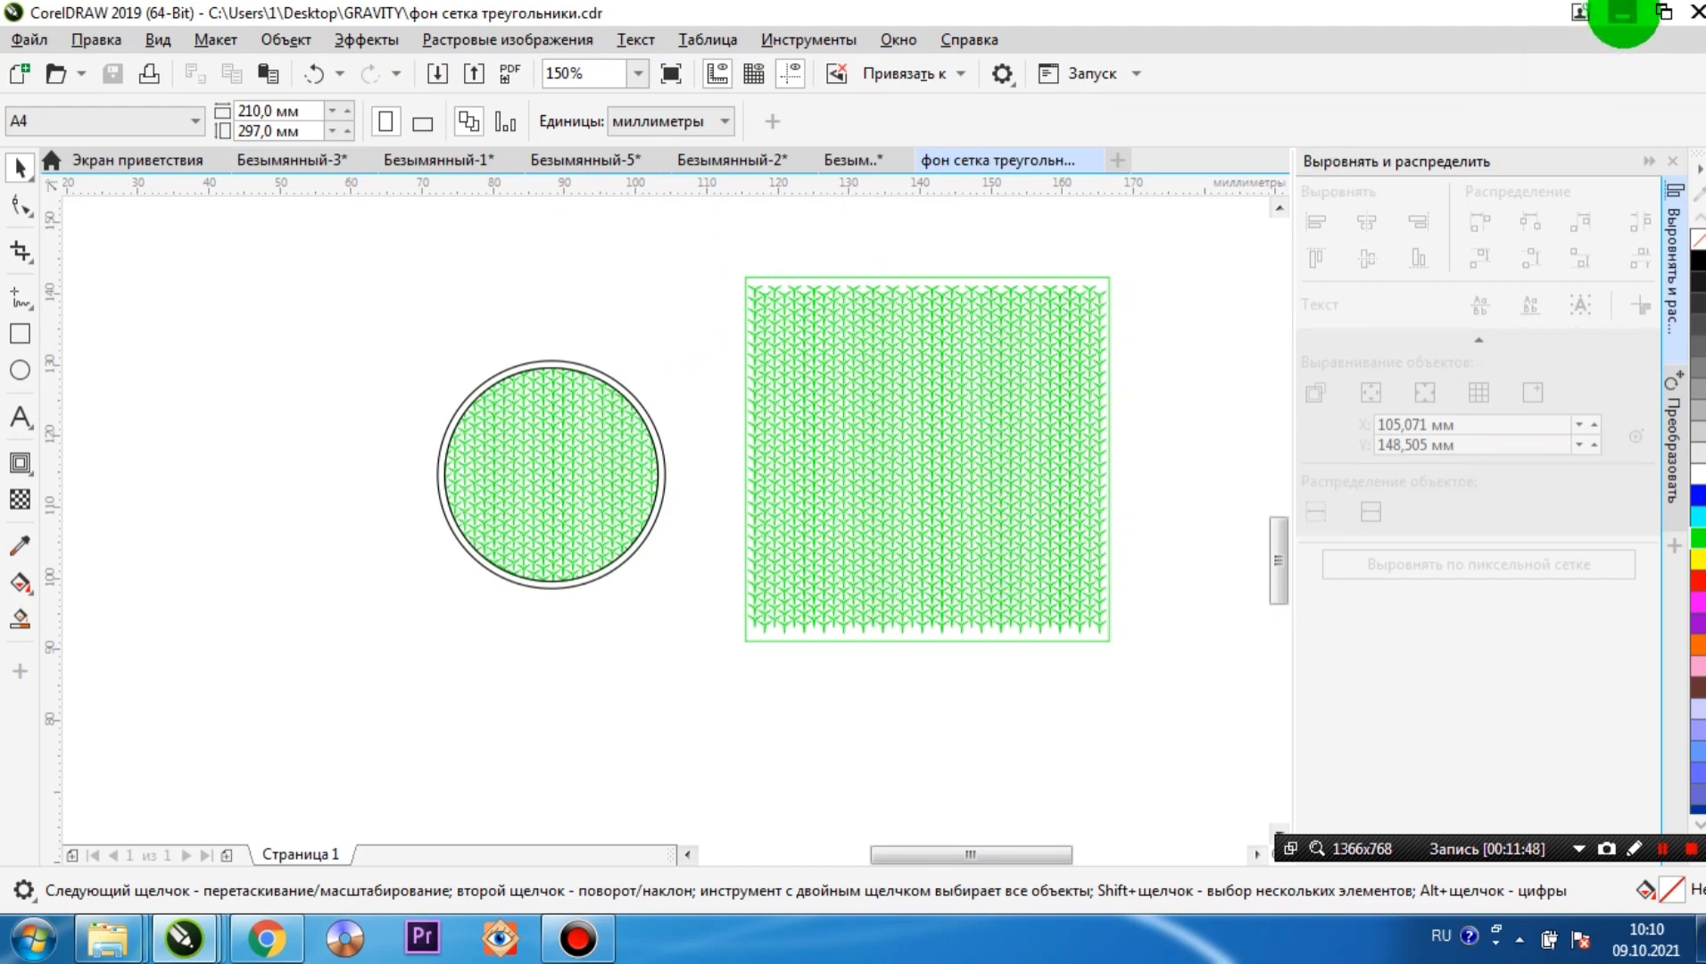
- Switch to EzCad2 by launching EzCad2.exe from the 100x100JPT50LP folder on the desktop
{"action": "left_click", "coordinate": [1623, 14]}
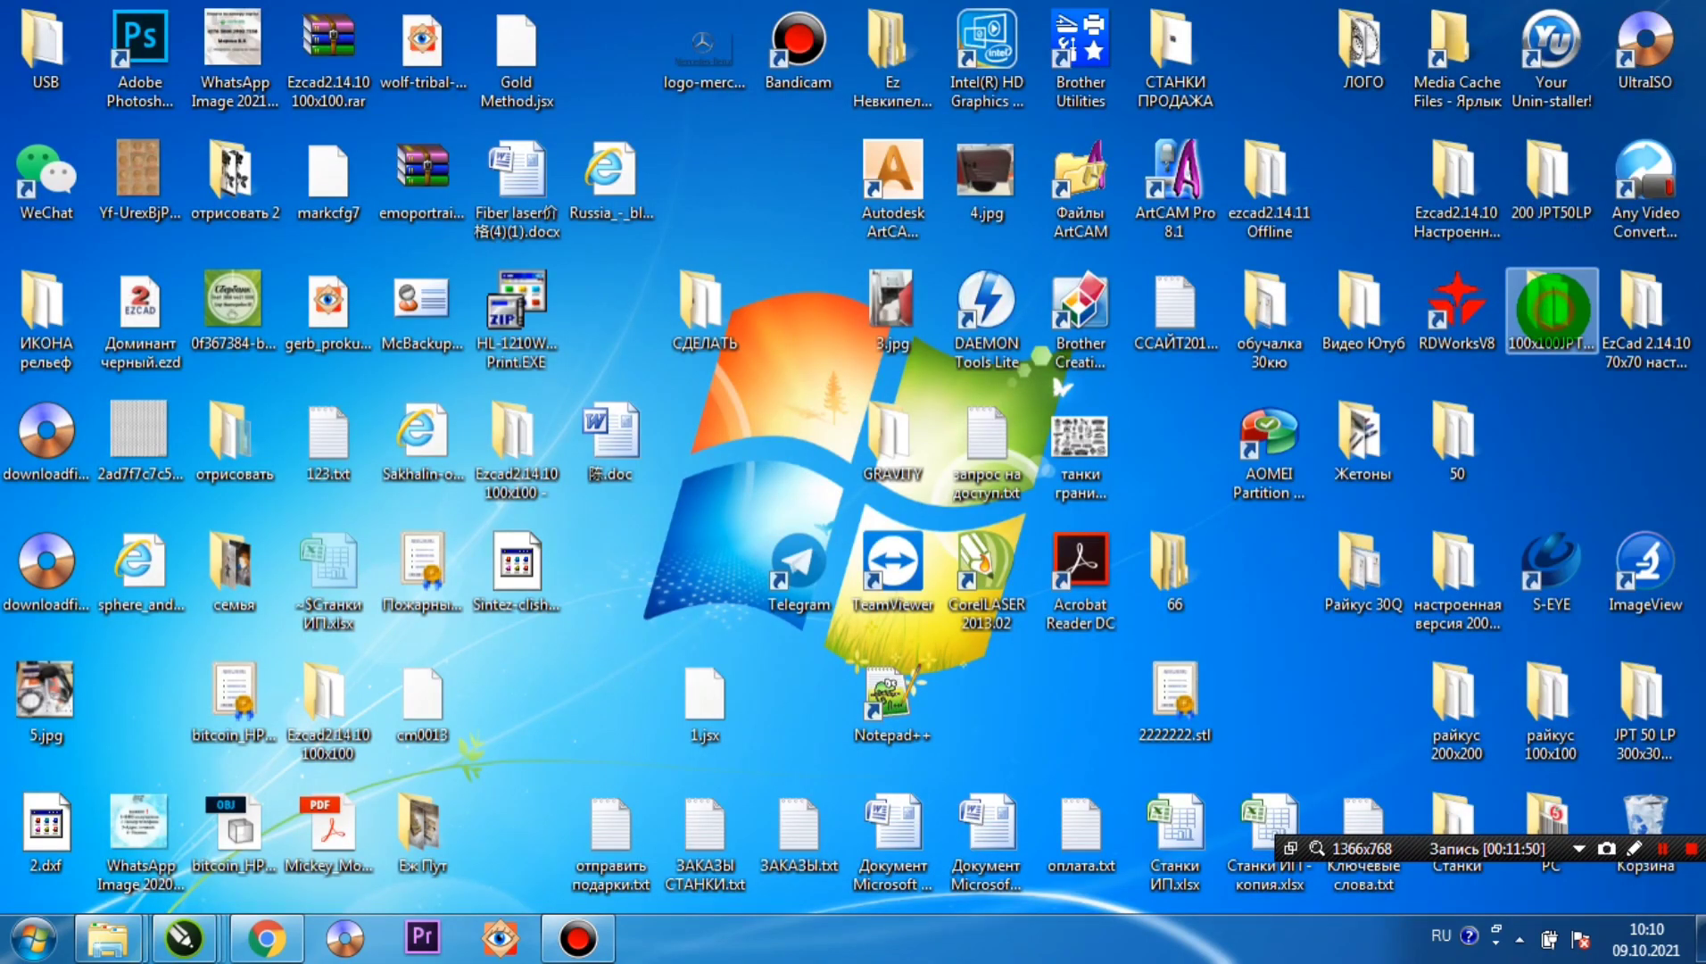
{"action": "double_click", "coordinate": [1552, 308]}
{"action": "left_click", "coordinate": [987, 488]}
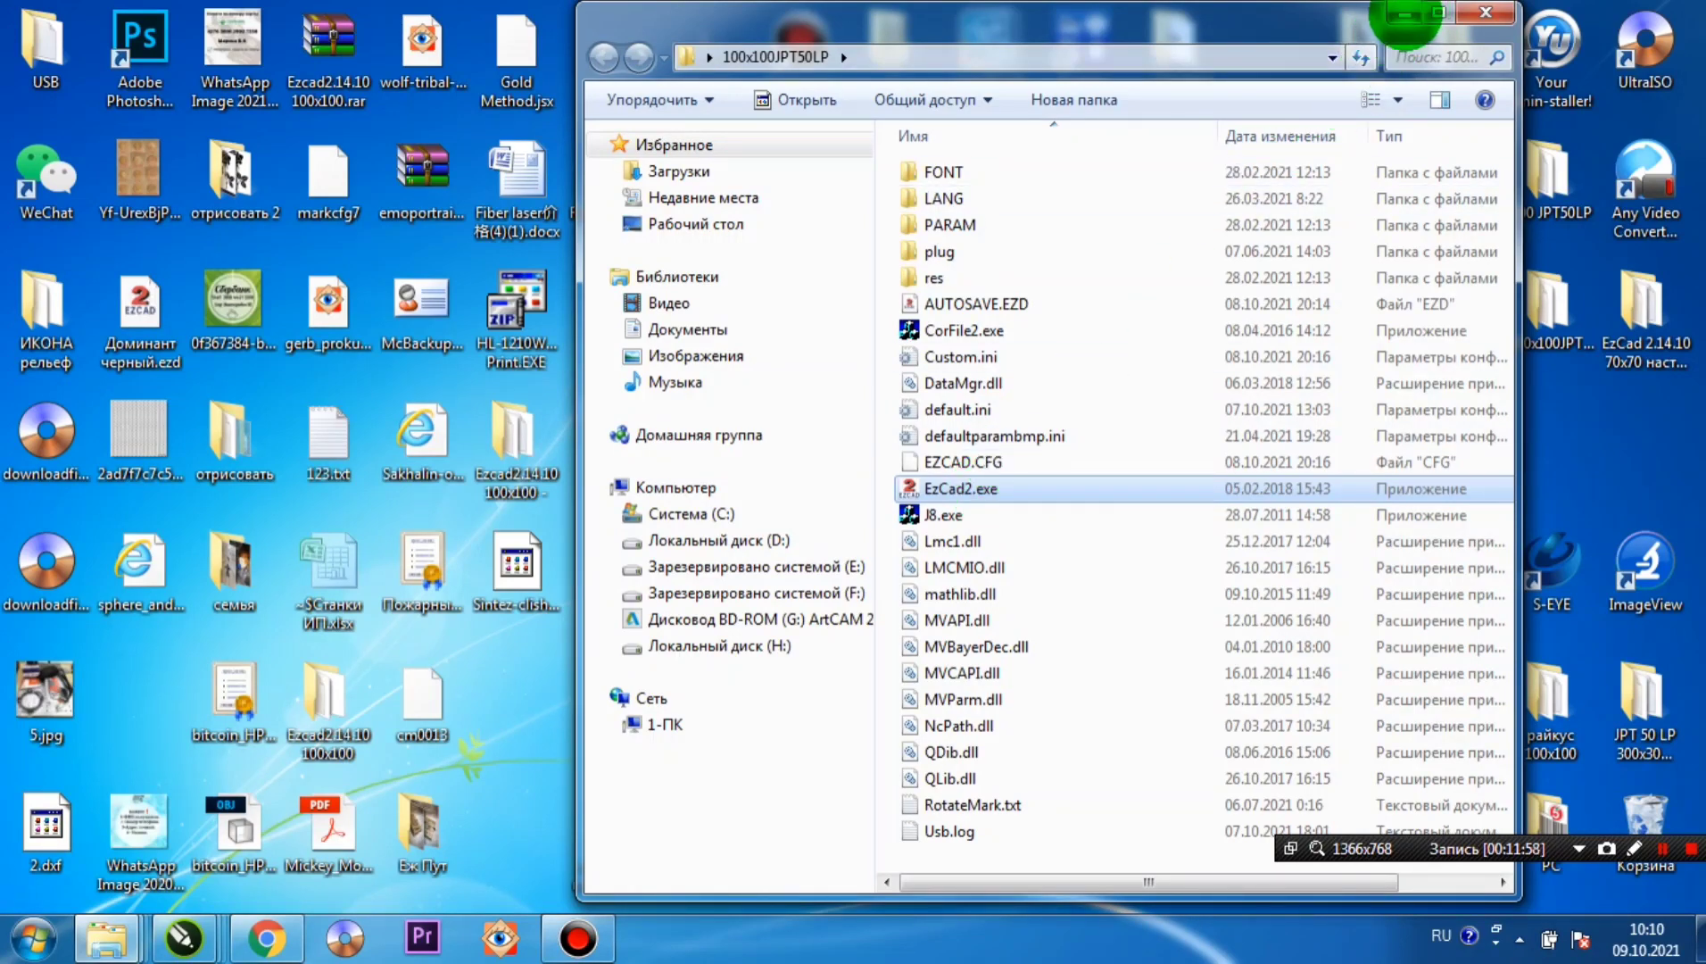
{"action": "left_click", "coordinate": [1405, 14]}
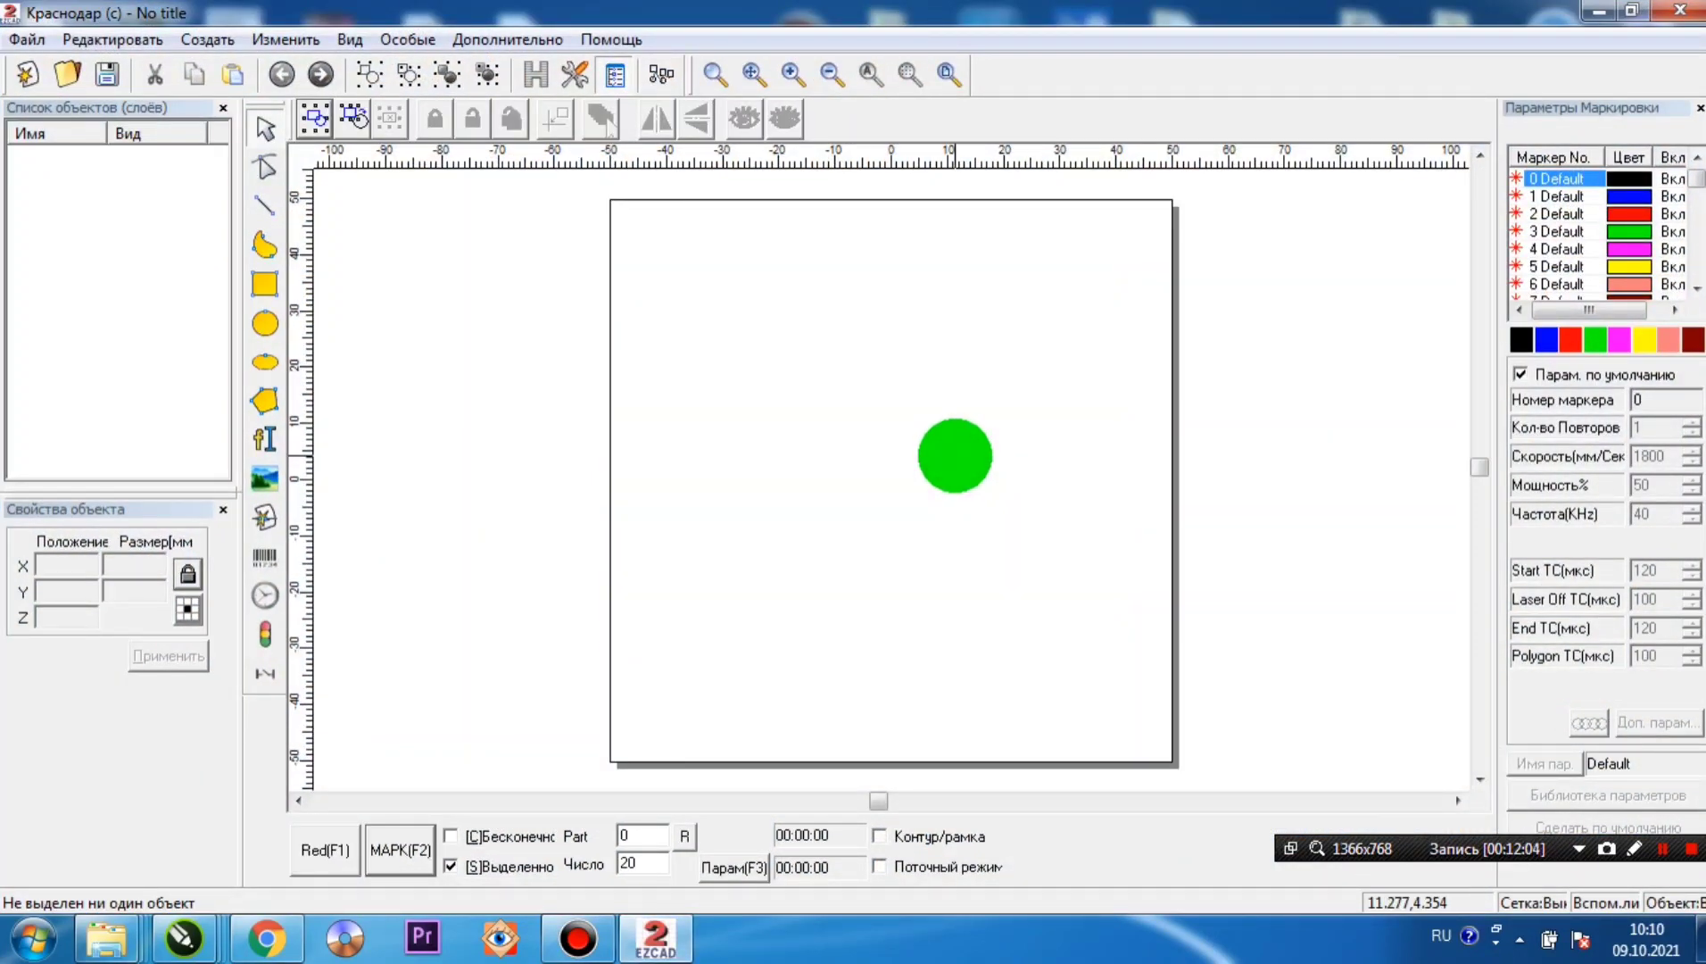
- Open the старт110.ezd template from the GRAVITY folder and review the marking parameters of markers 5 and 0
{"action": "key", "text": "ctrl+o"}
{"action": "type", "text": "старт"}
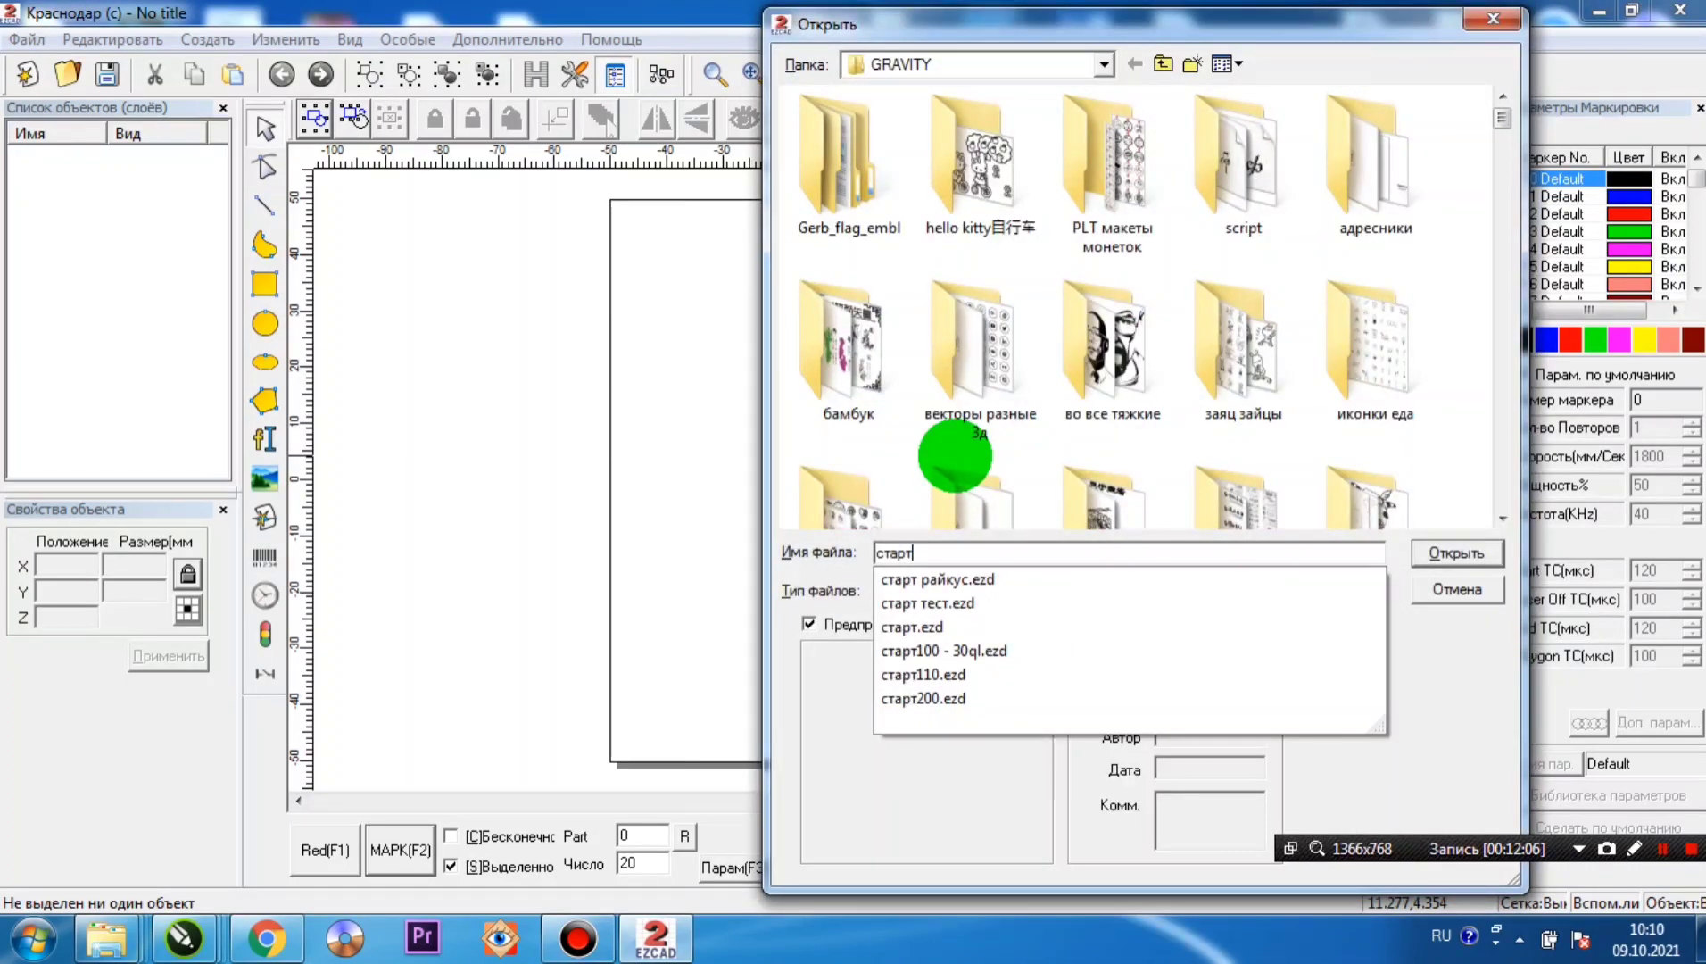
{"action": "key", "text": "Down"}
{"action": "key", "text": "Down"}
{"action": "key", "text": "Down"}
{"action": "key", "text": "Down"}
{"action": "key", "text": "Down"}
{"action": "key", "text": "Return"}
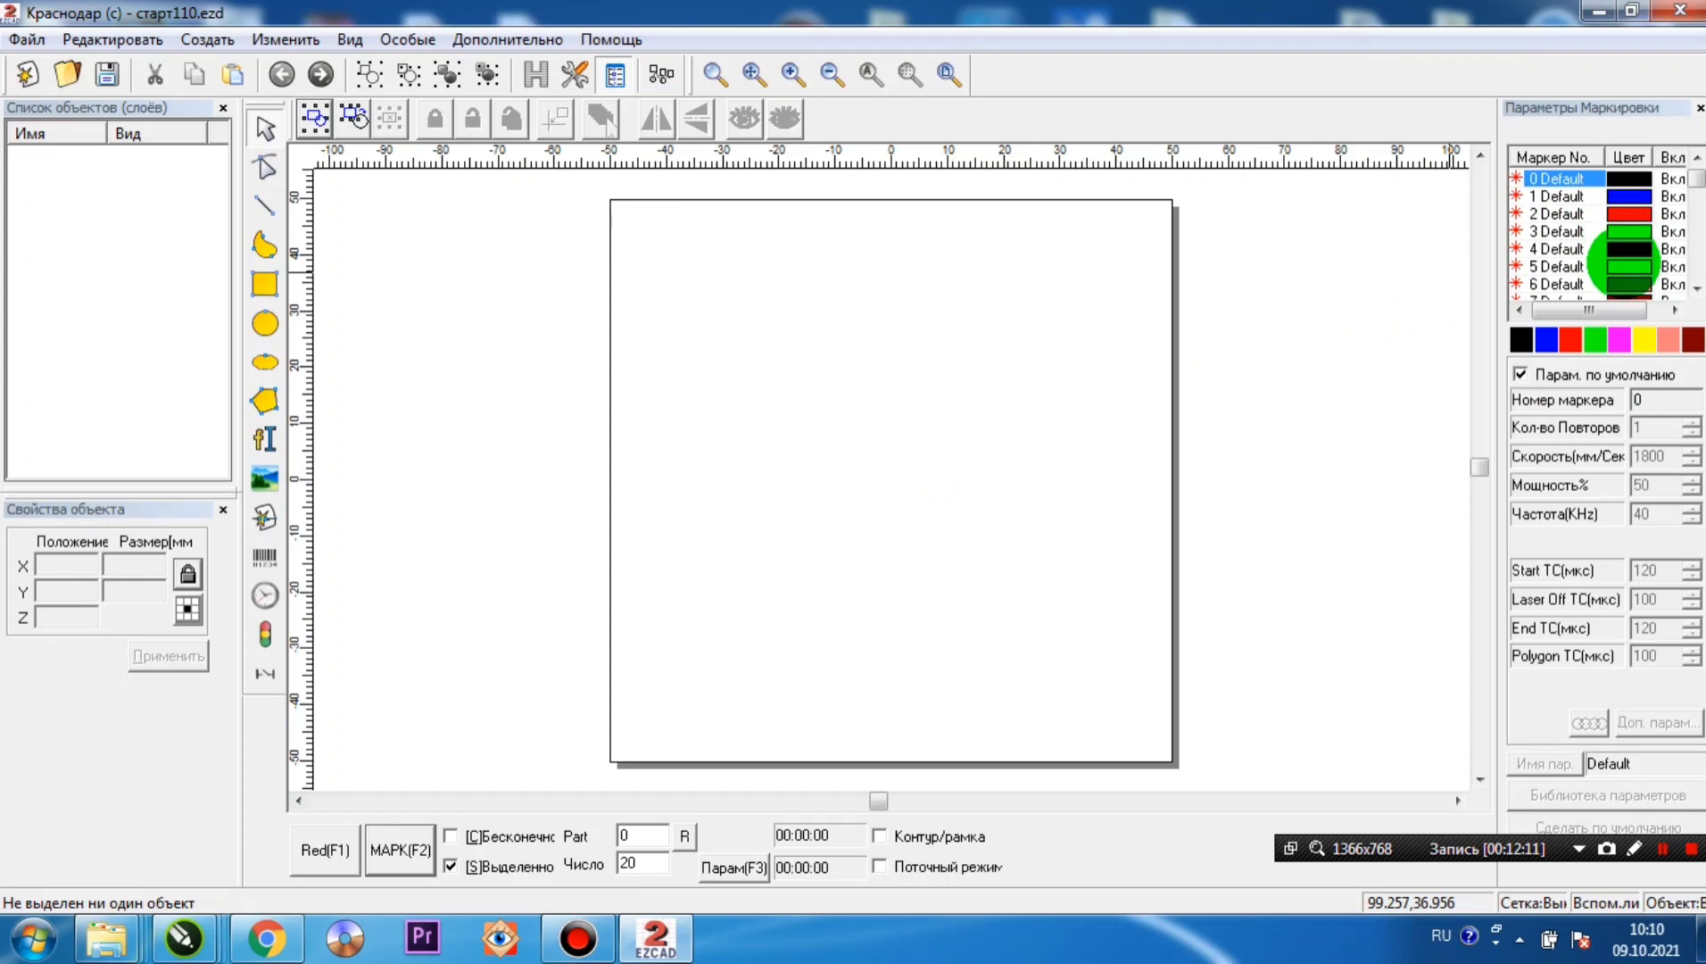
{"action": "left_click", "coordinate": [1624, 266]}
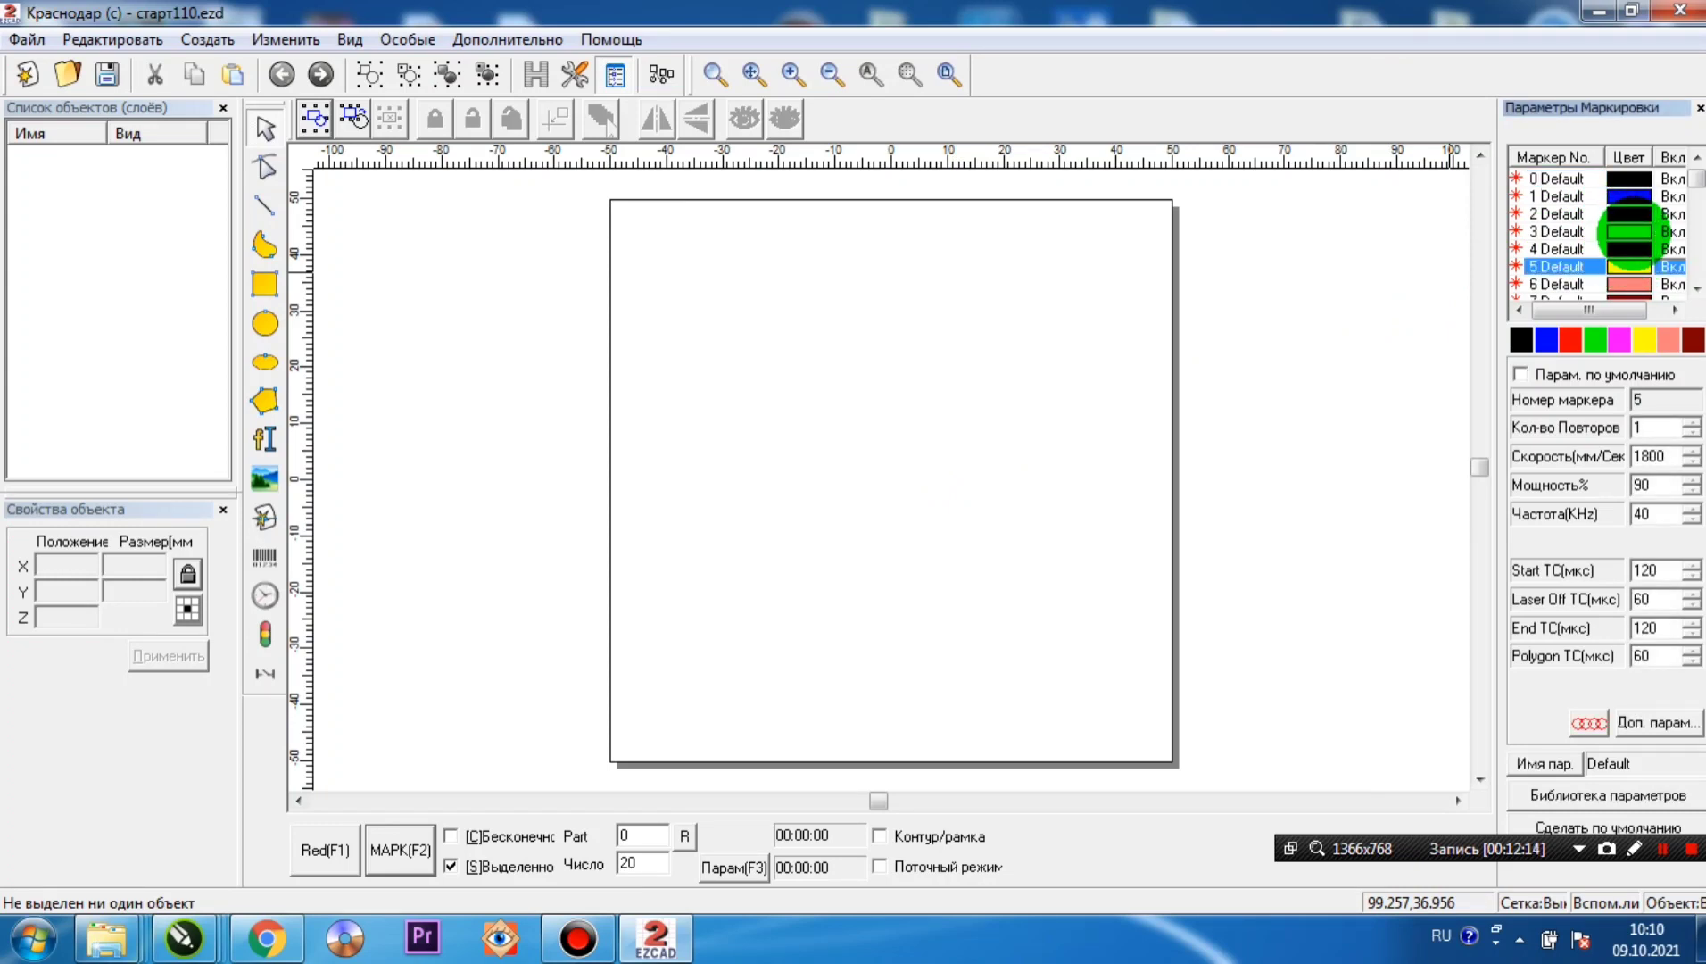
{"action": "left_click", "coordinate": [1629, 179]}
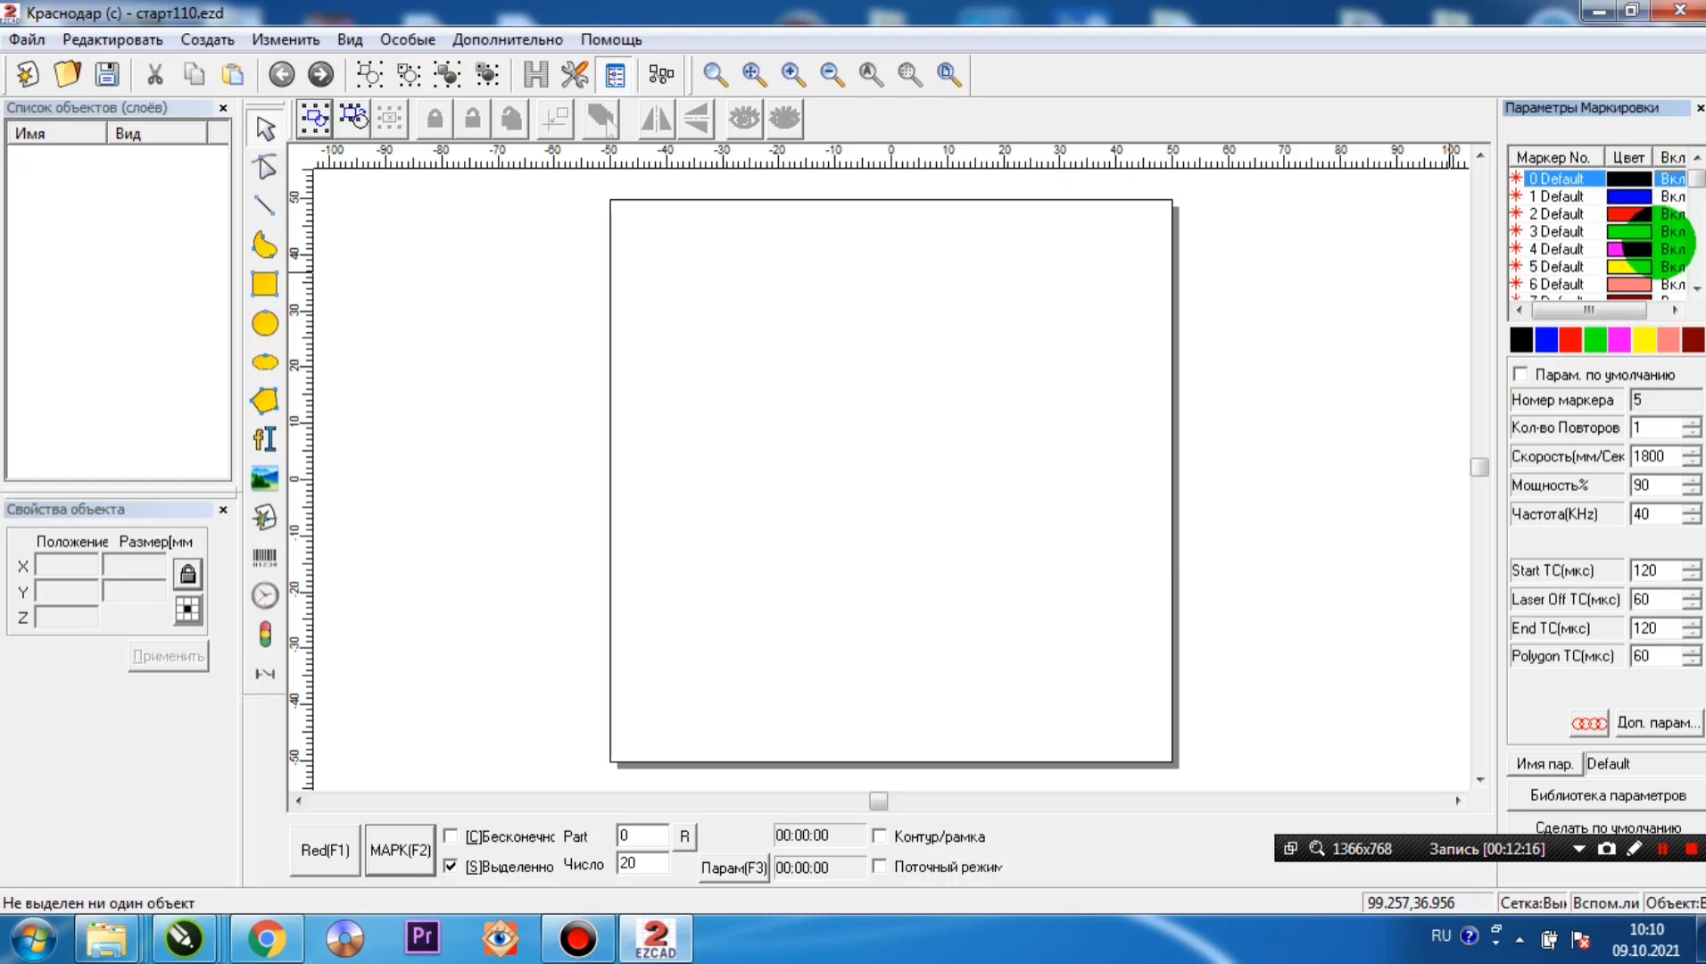
{"action": "left_click", "coordinate": [906, 514]}
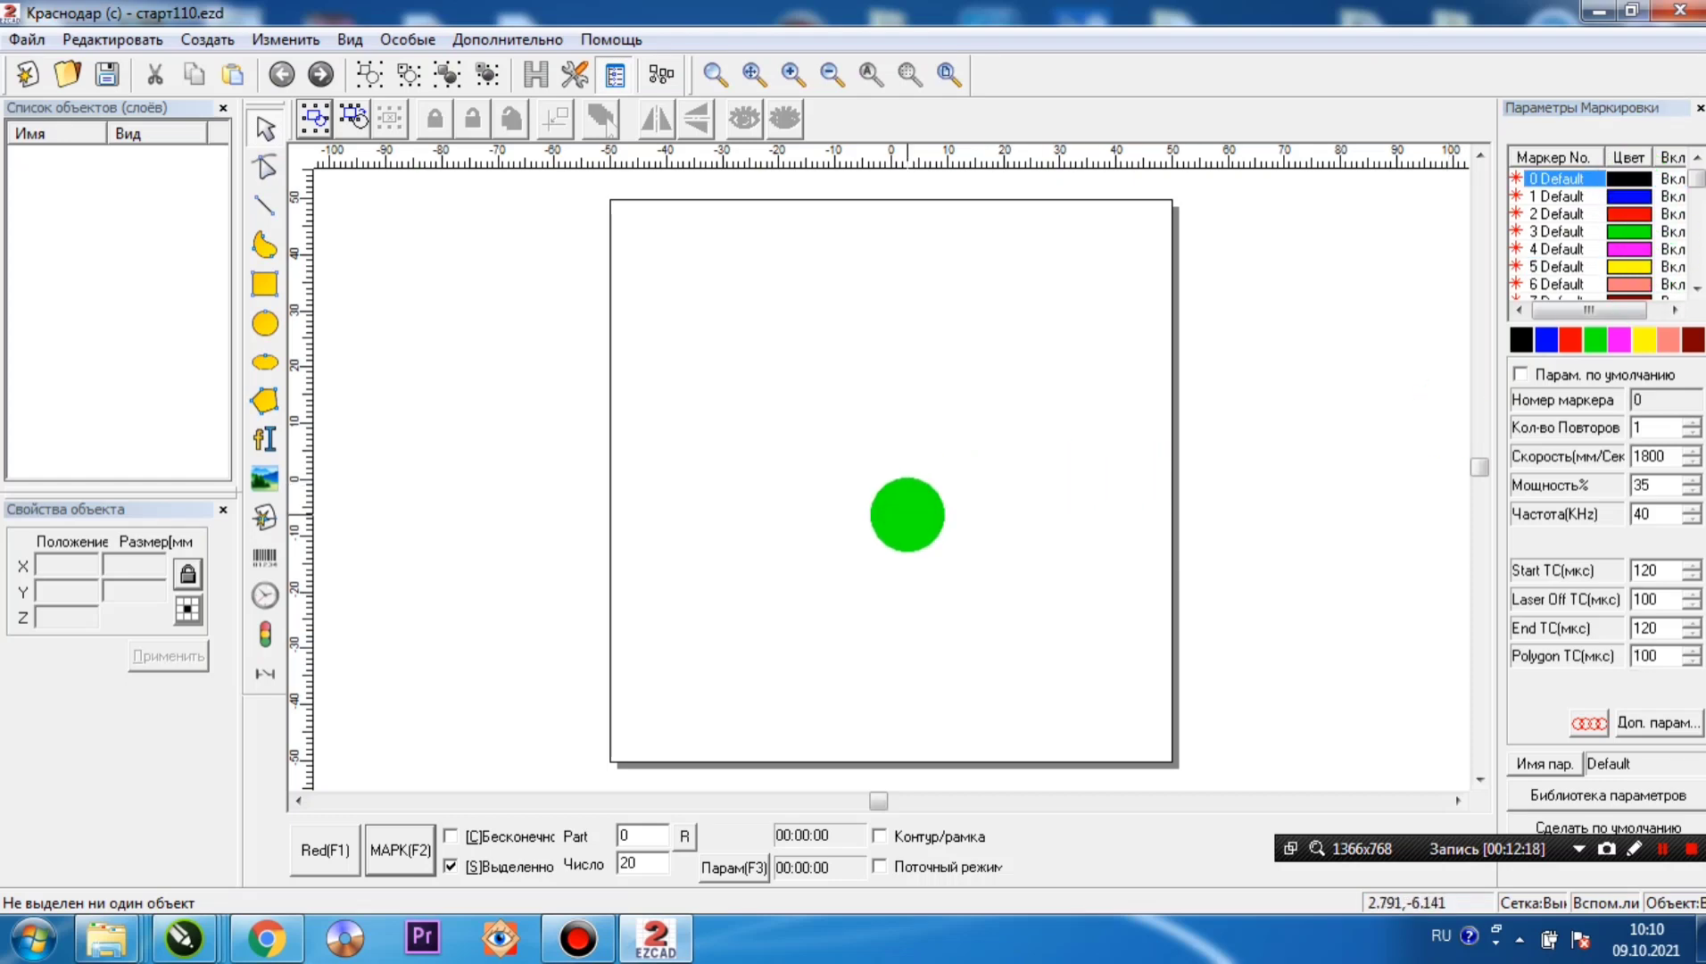
- Import the vector file фон сетка треугольники.plt from the GRAVITY folder into the marking project
{"action": "key", "text": "ctrl+b"}
{"action": "type", "text": "фон"}
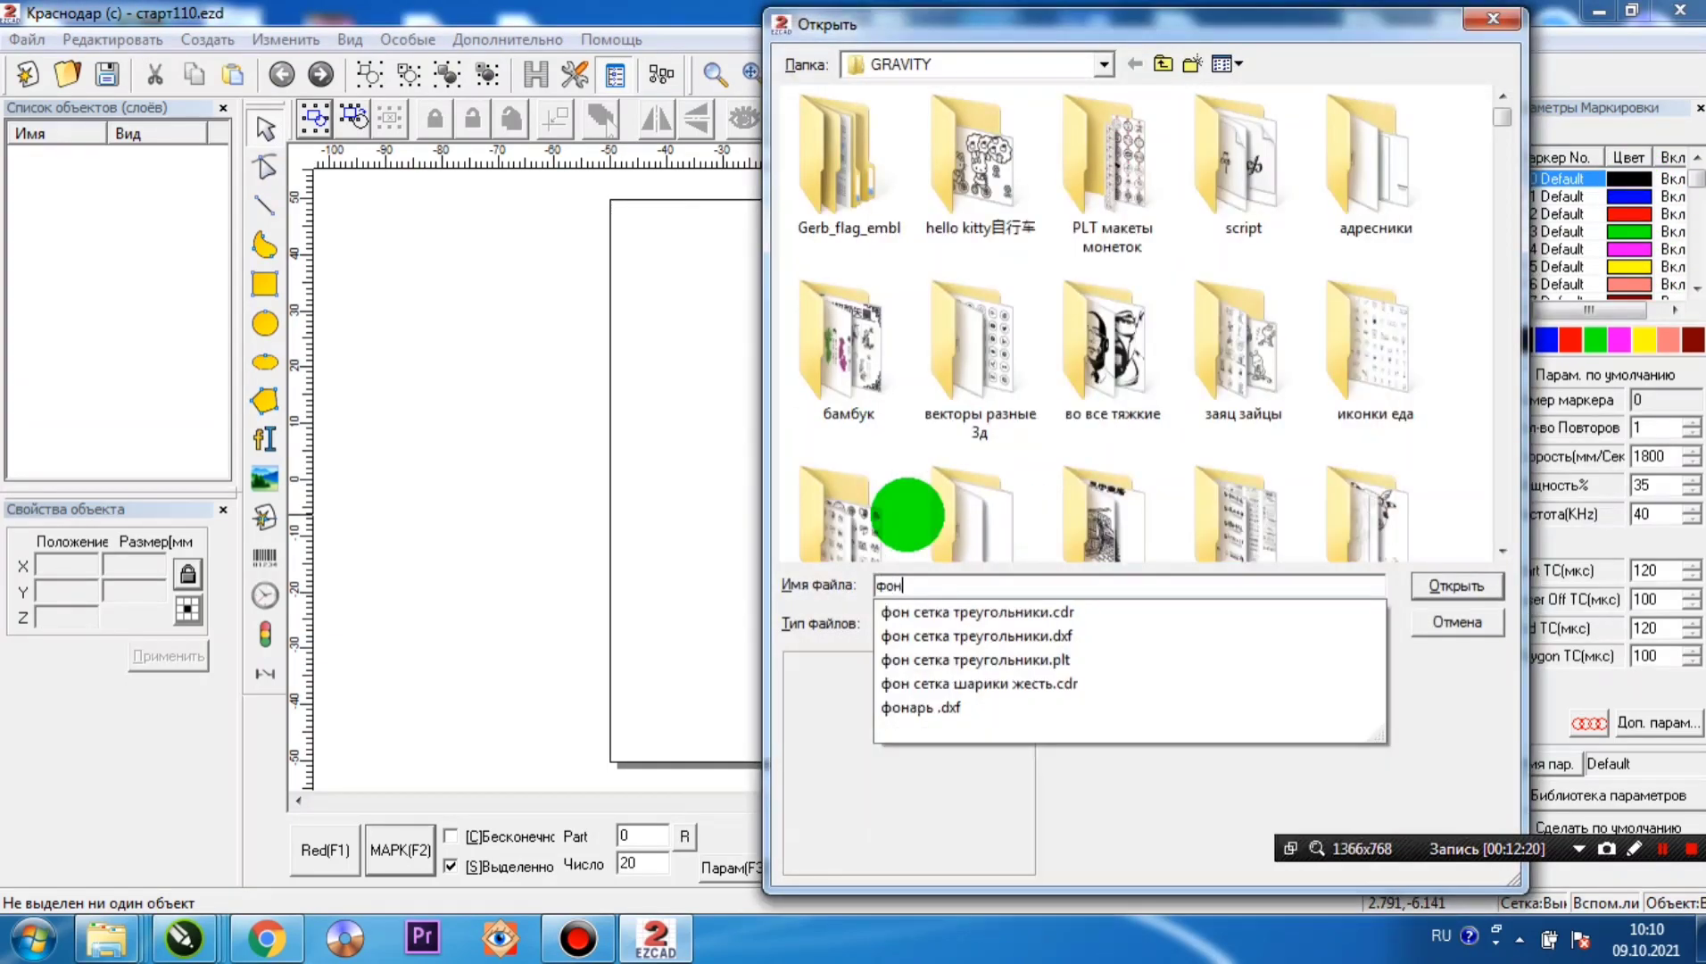
{"action": "key", "text": "Down"}
{"action": "key", "text": "Down"}
{"action": "key", "text": "Down"}
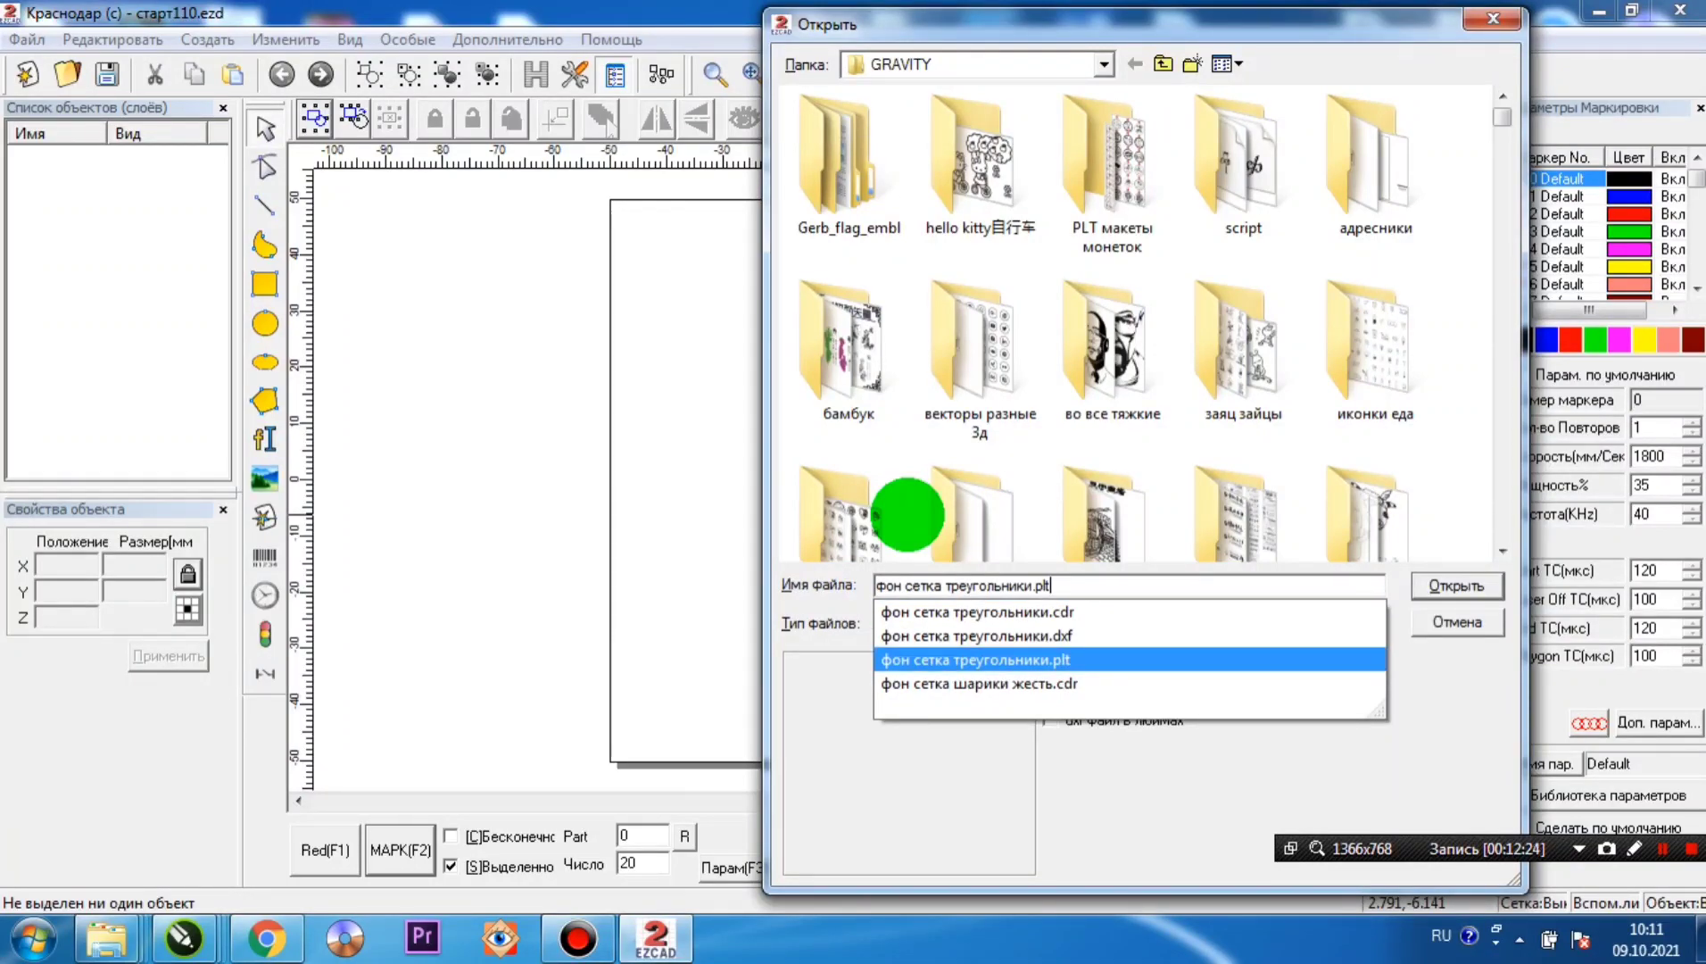
{"action": "key", "text": "Return"}
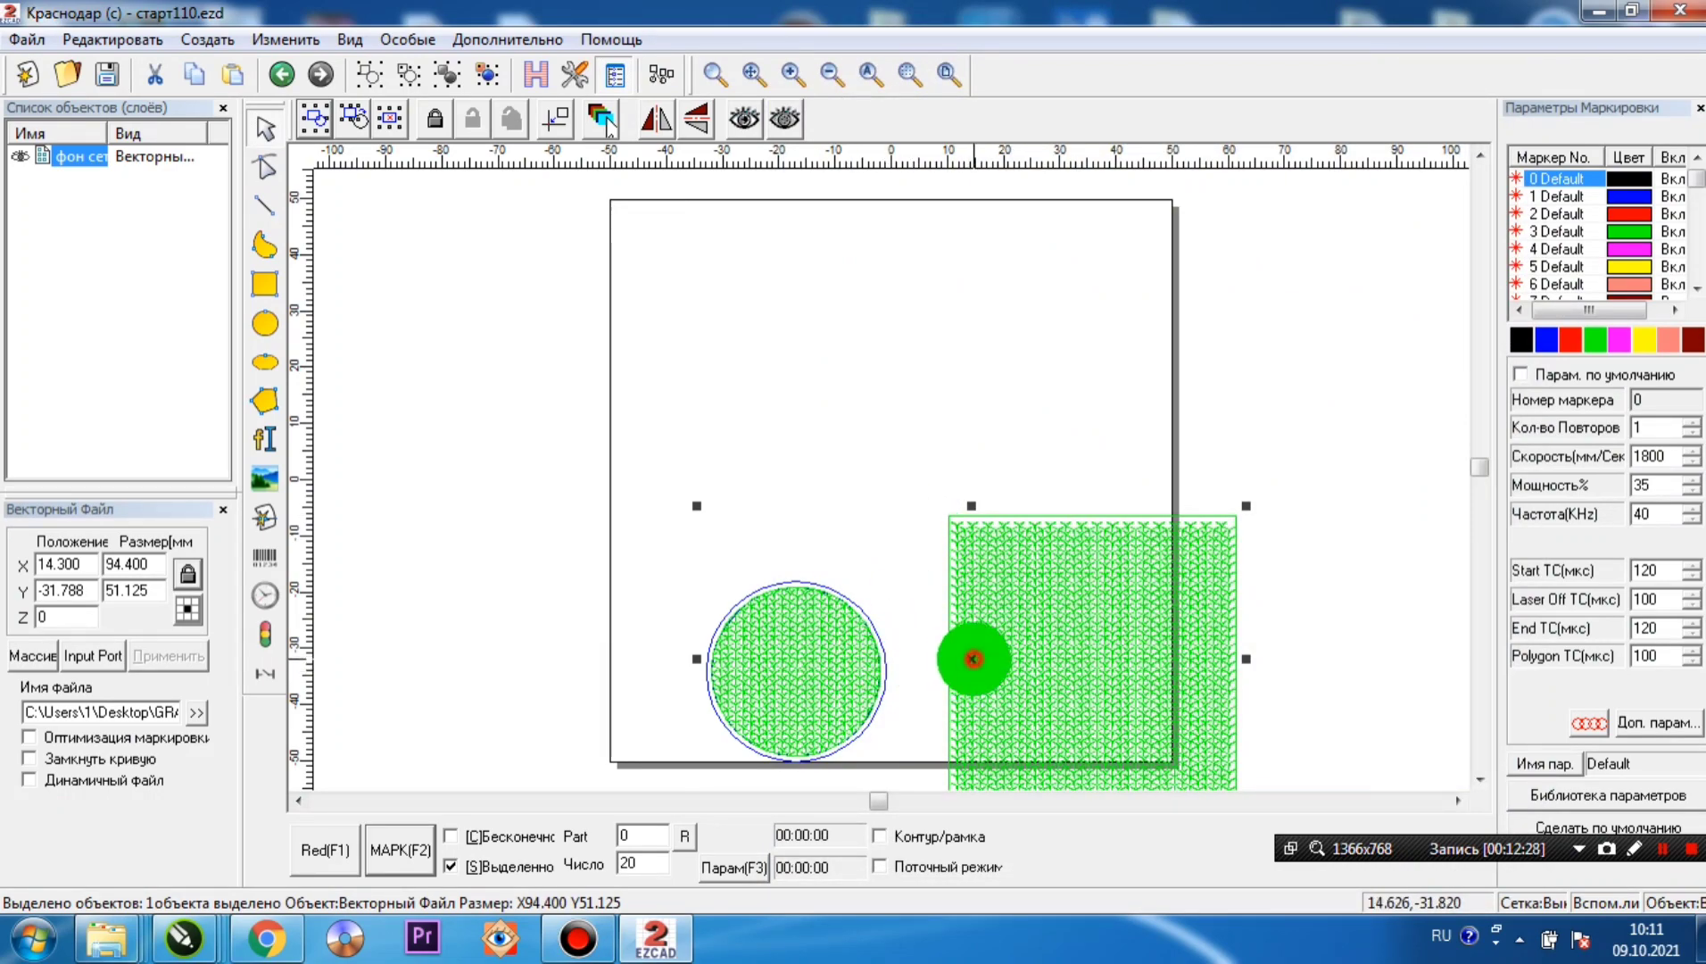
- Move the imported drawing up to about X 16, Y 10 mm and examine the mesh along the circle's edge
{"action": "left_click_drag", "start_coordinate": [973, 659], "coordinate": [985, 422]}
{"action": "scroll", "coordinate": [888, 450], "scroll_direction": "up", "scroll_amount": 6}
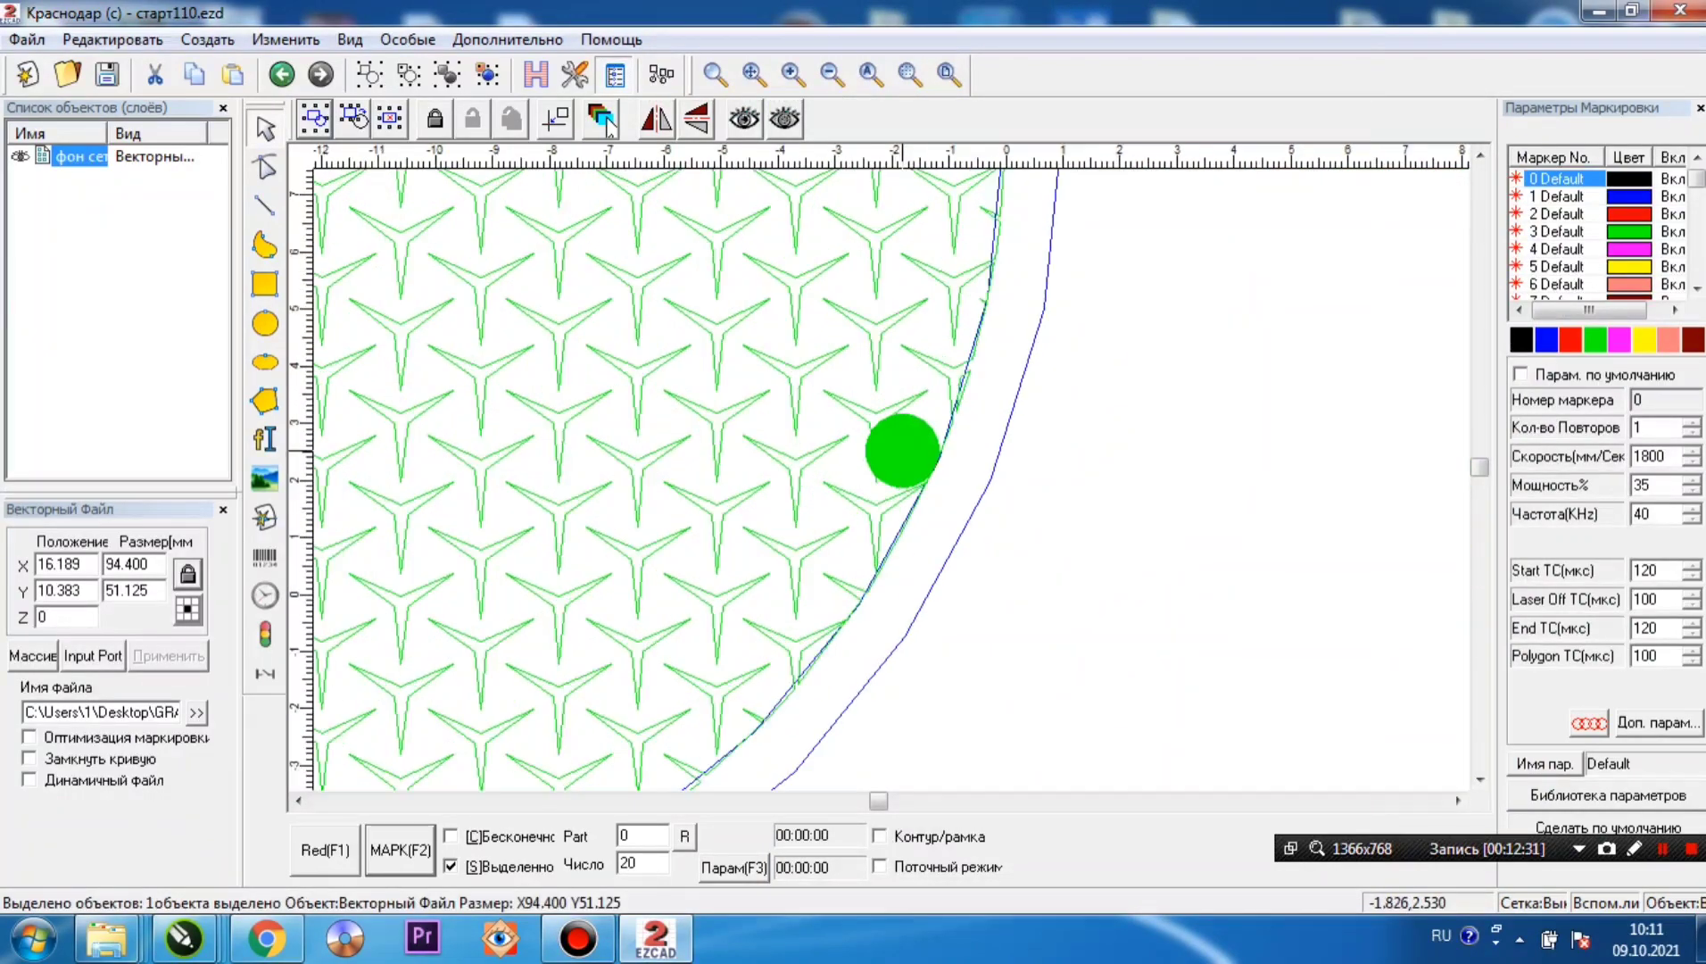
{"action": "scroll", "coordinate": [903, 450], "scroll_direction": "up", "scroll_amount": 2}
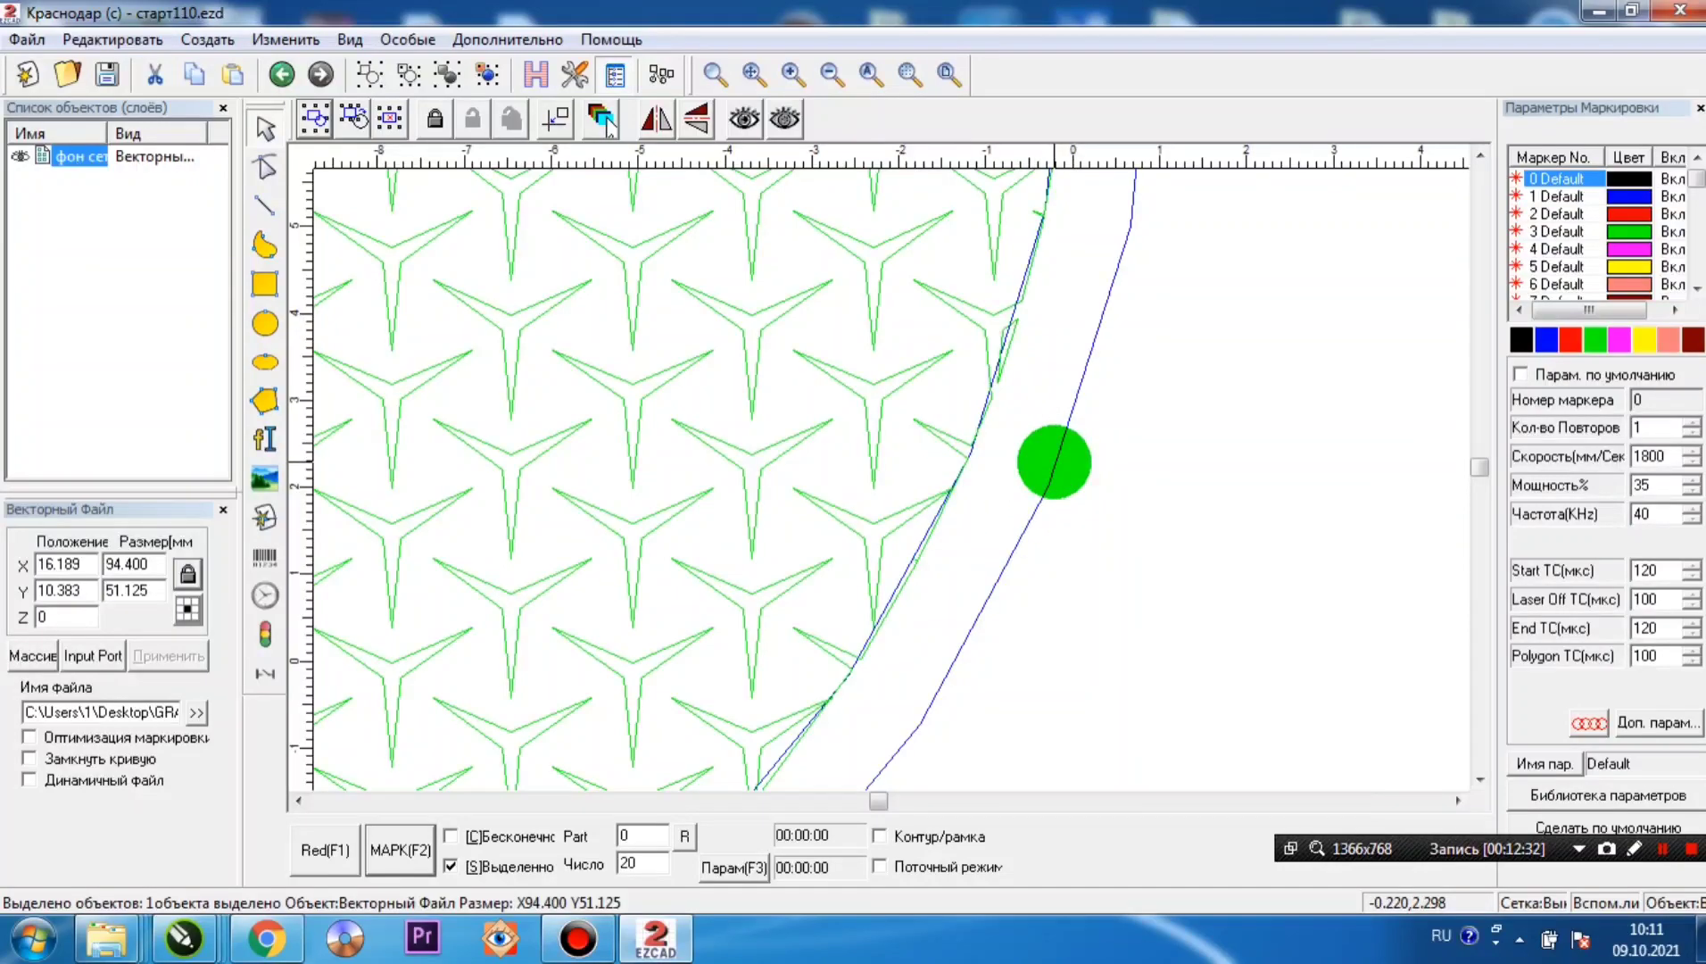
{"action": "scroll", "coordinate": [1054, 461], "scroll_direction": "down", "scroll_amount": 8}
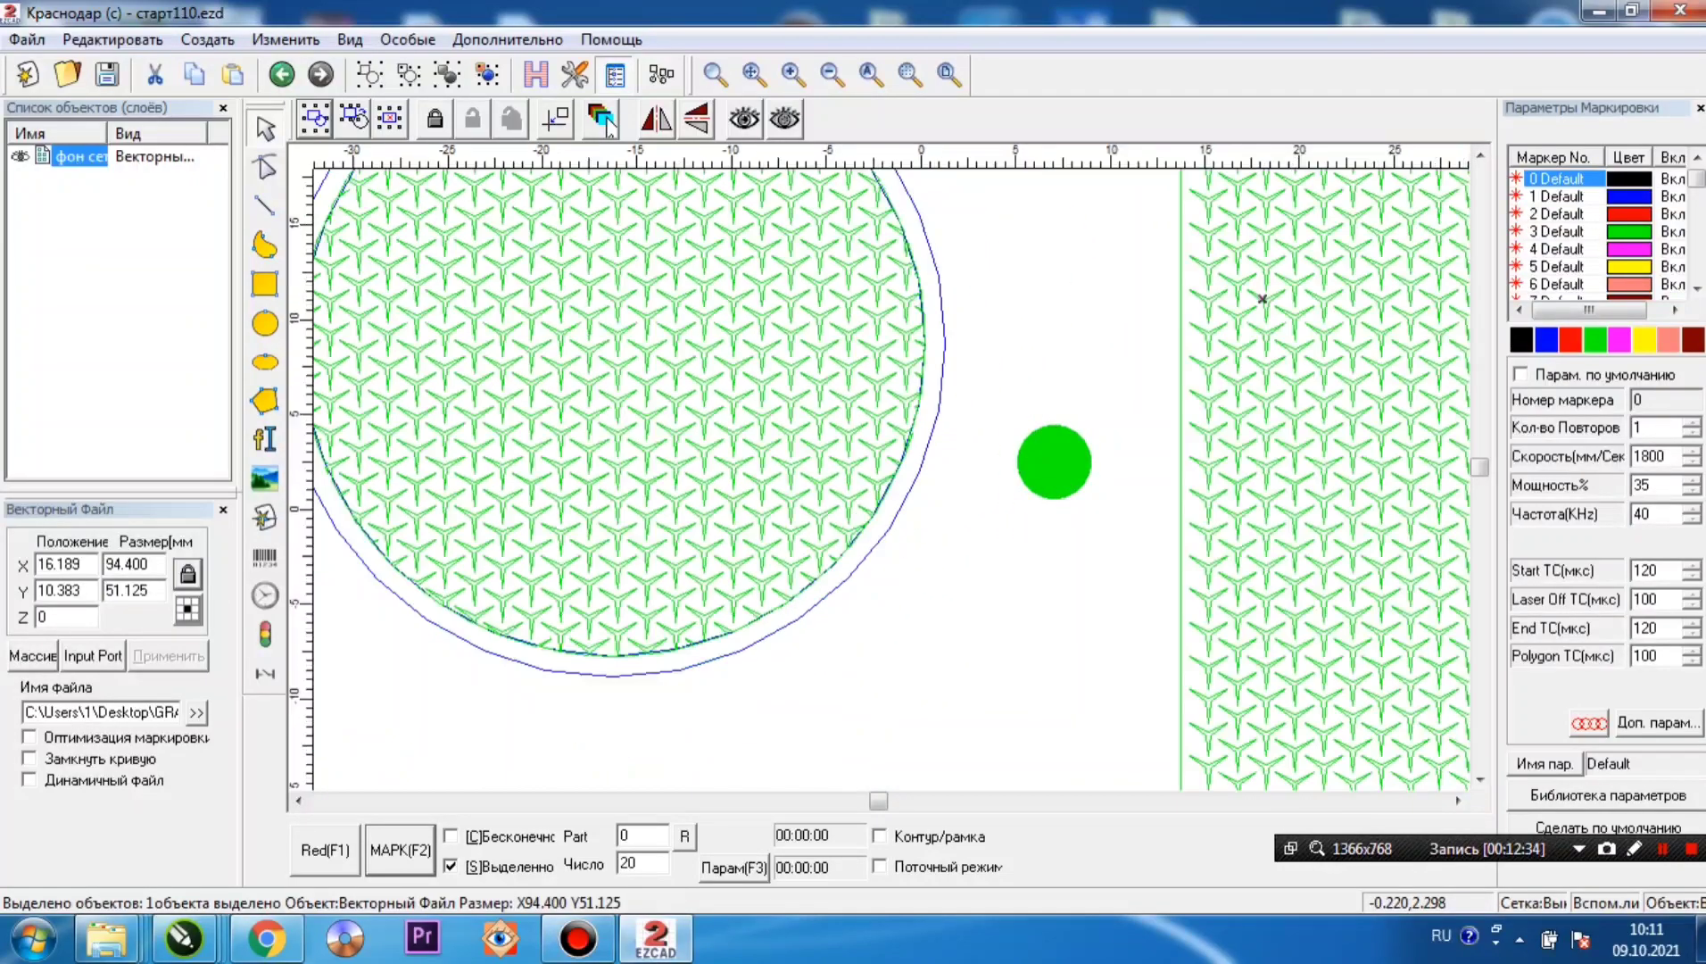
- Inspect the mesh's cut edge and the two circle outlines up close along the circle's lower-right arc
{"action": "scroll", "coordinate": [968, 397], "scroll_direction": "up", "scroll_amount": 4}
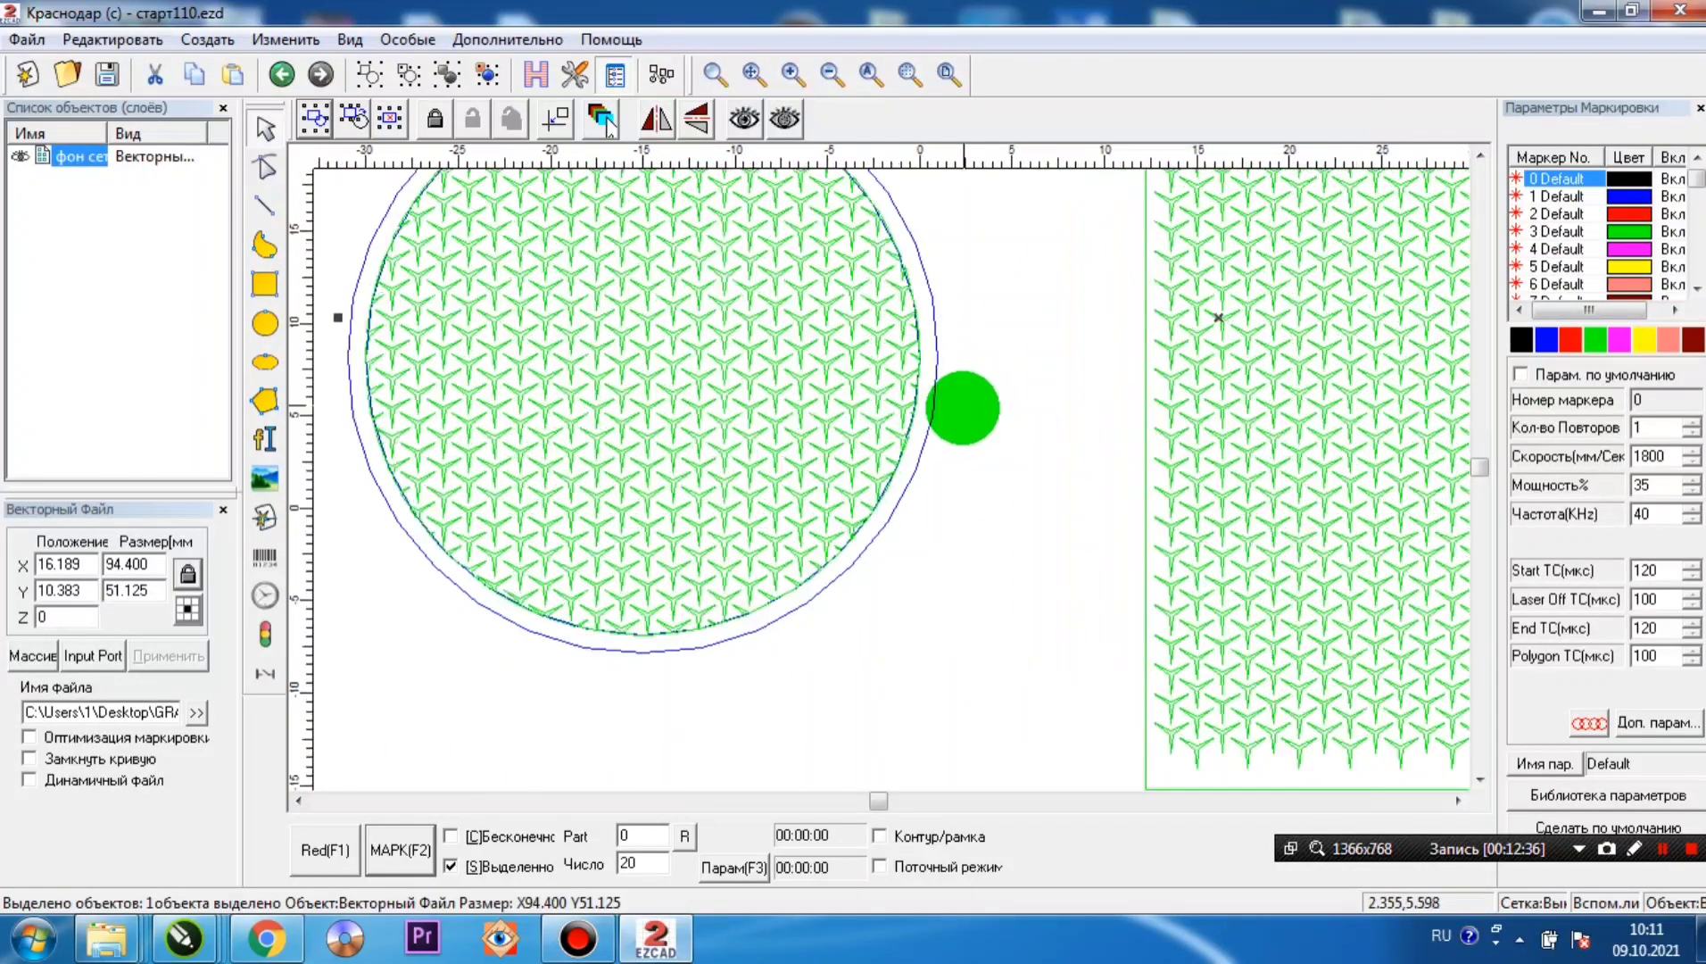
{"action": "scroll", "coordinate": [947, 447], "scroll_direction": "up", "scroll_amount": 3}
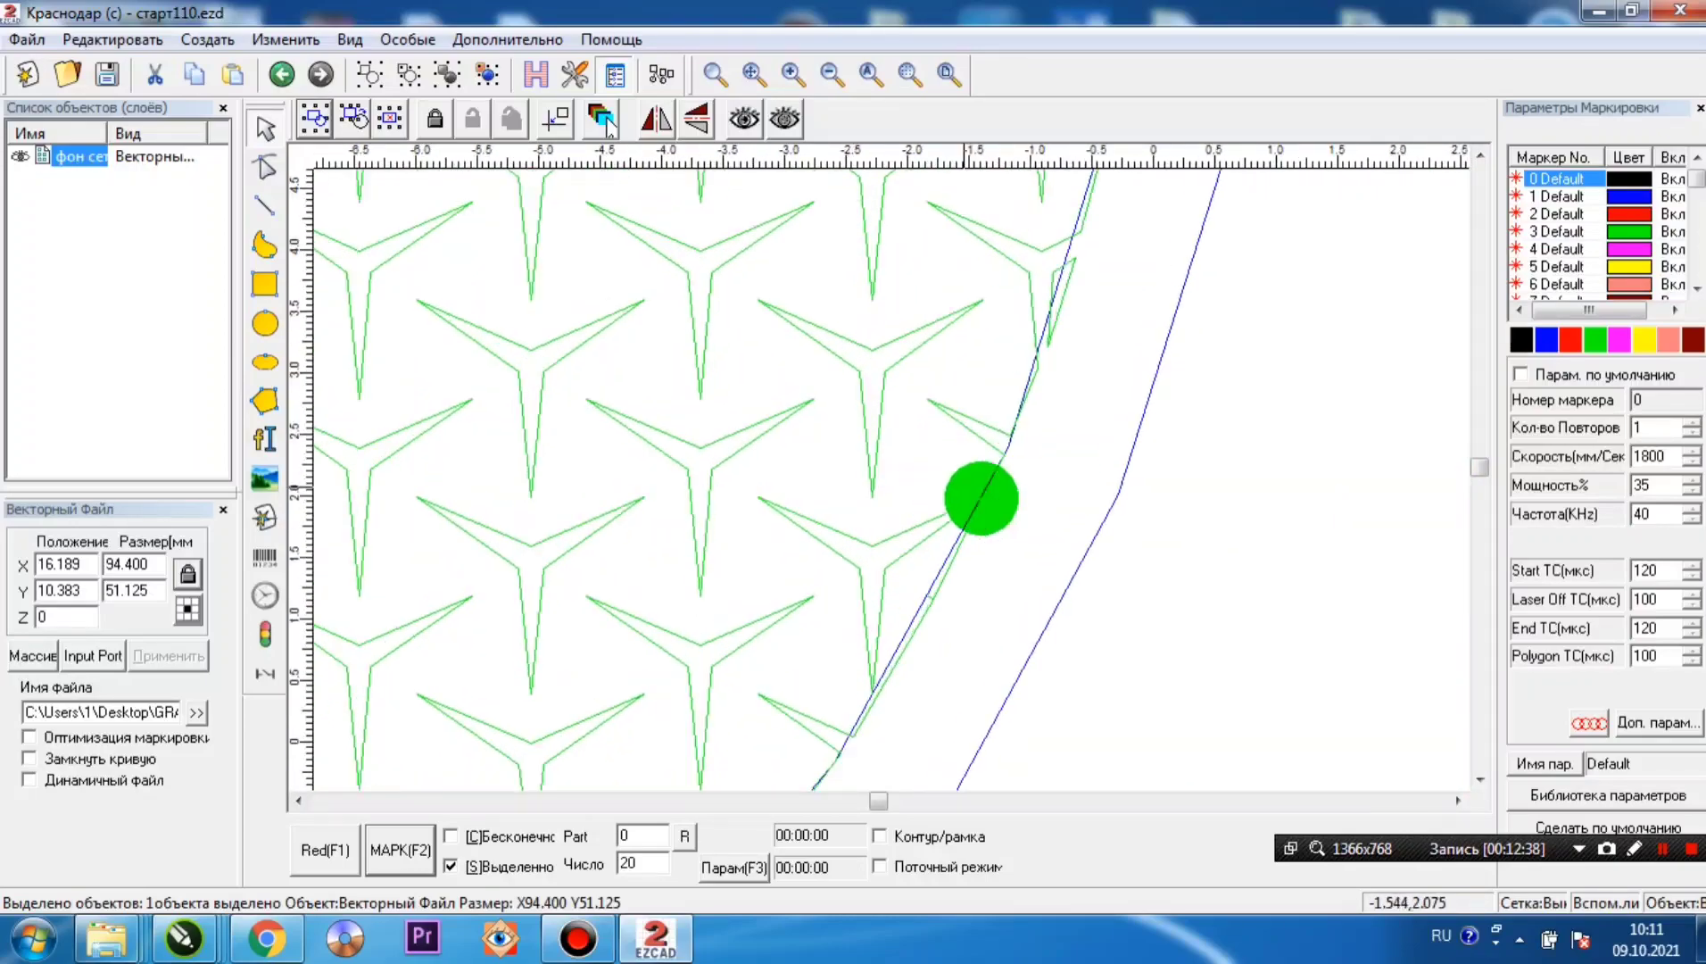
{"action": "scroll", "coordinate": [1079, 496], "scroll_direction": "up", "scroll_amount": 1}
{"action": "scroll", "coordinate": [1079, 496], "scroll_direction": "down", "scroll_amount": 8}
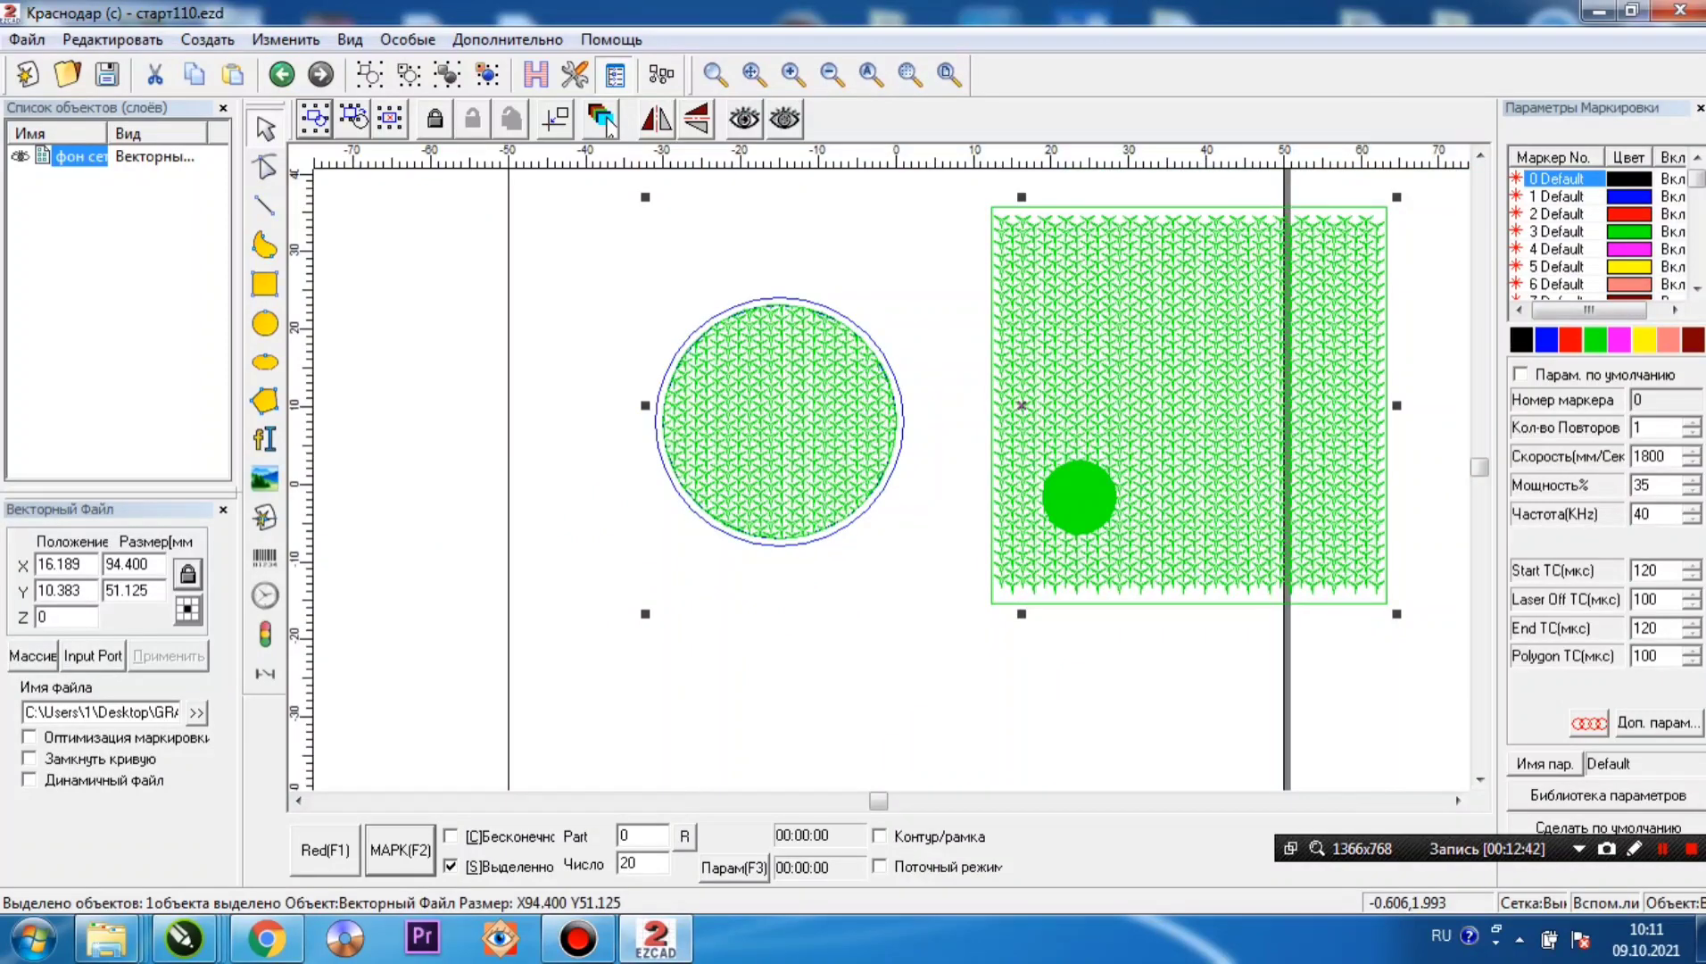
{"action": "scroll", "coordinate": [884, 465], "scroll_direction": "up", "scroll_amount": 10}
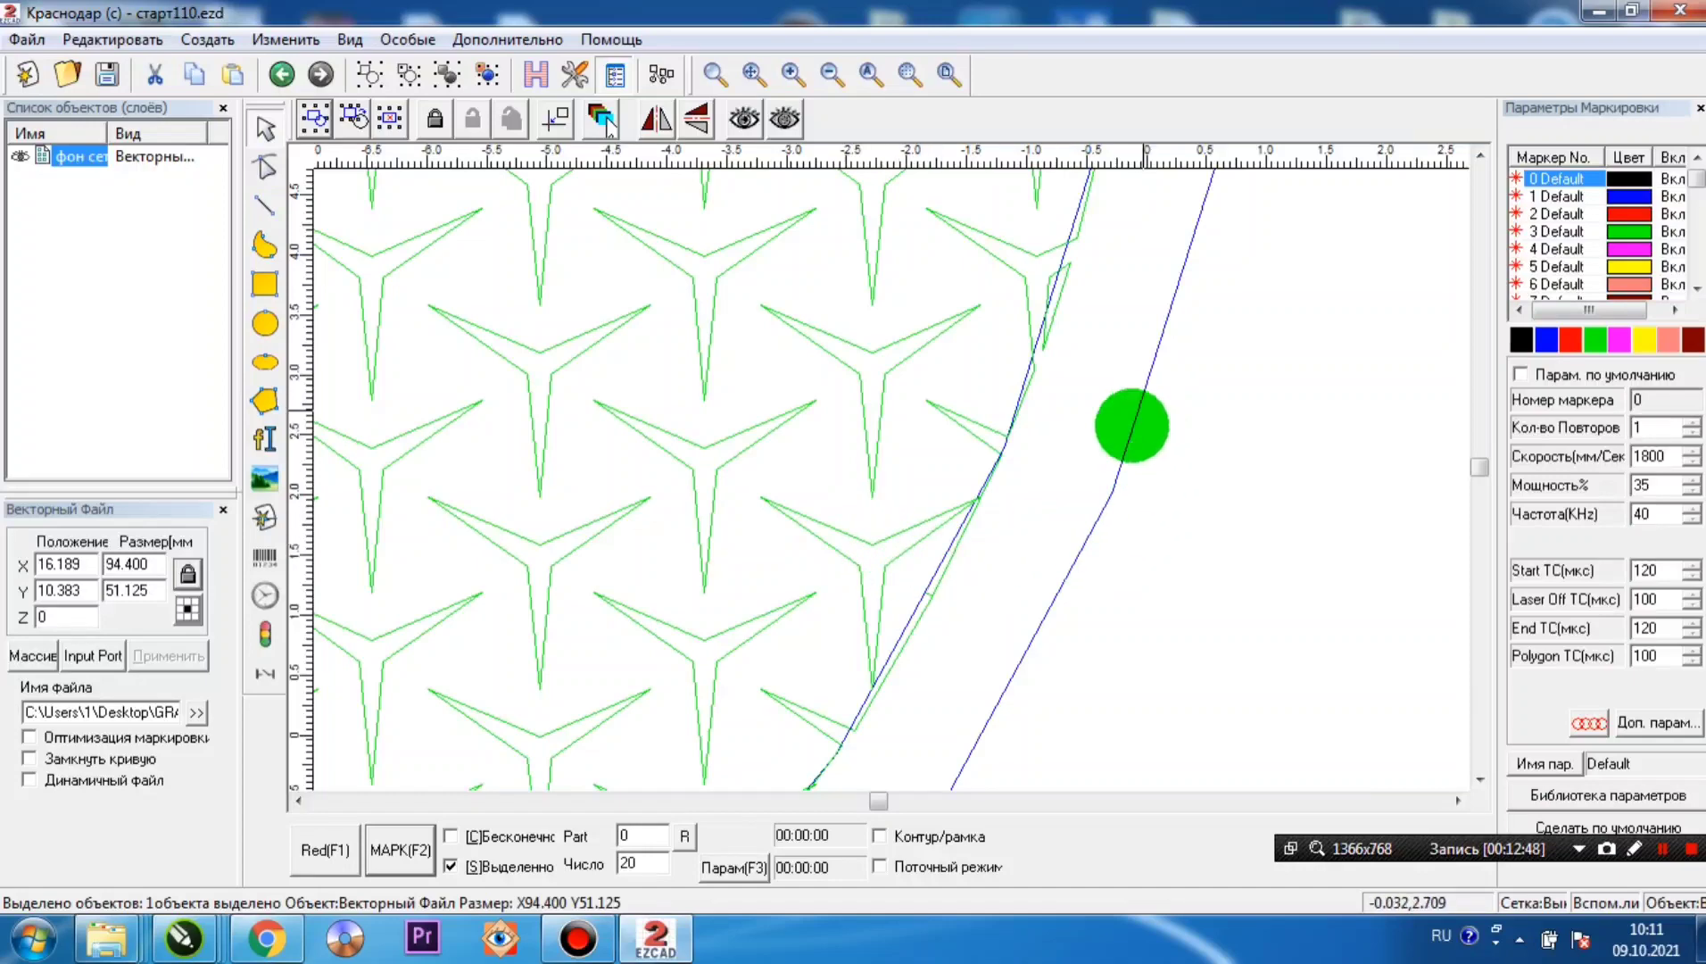
{"action": "scroll", "coordinate": [1020, 448], "scroll_direction": "down", "scroll_amount": 8}
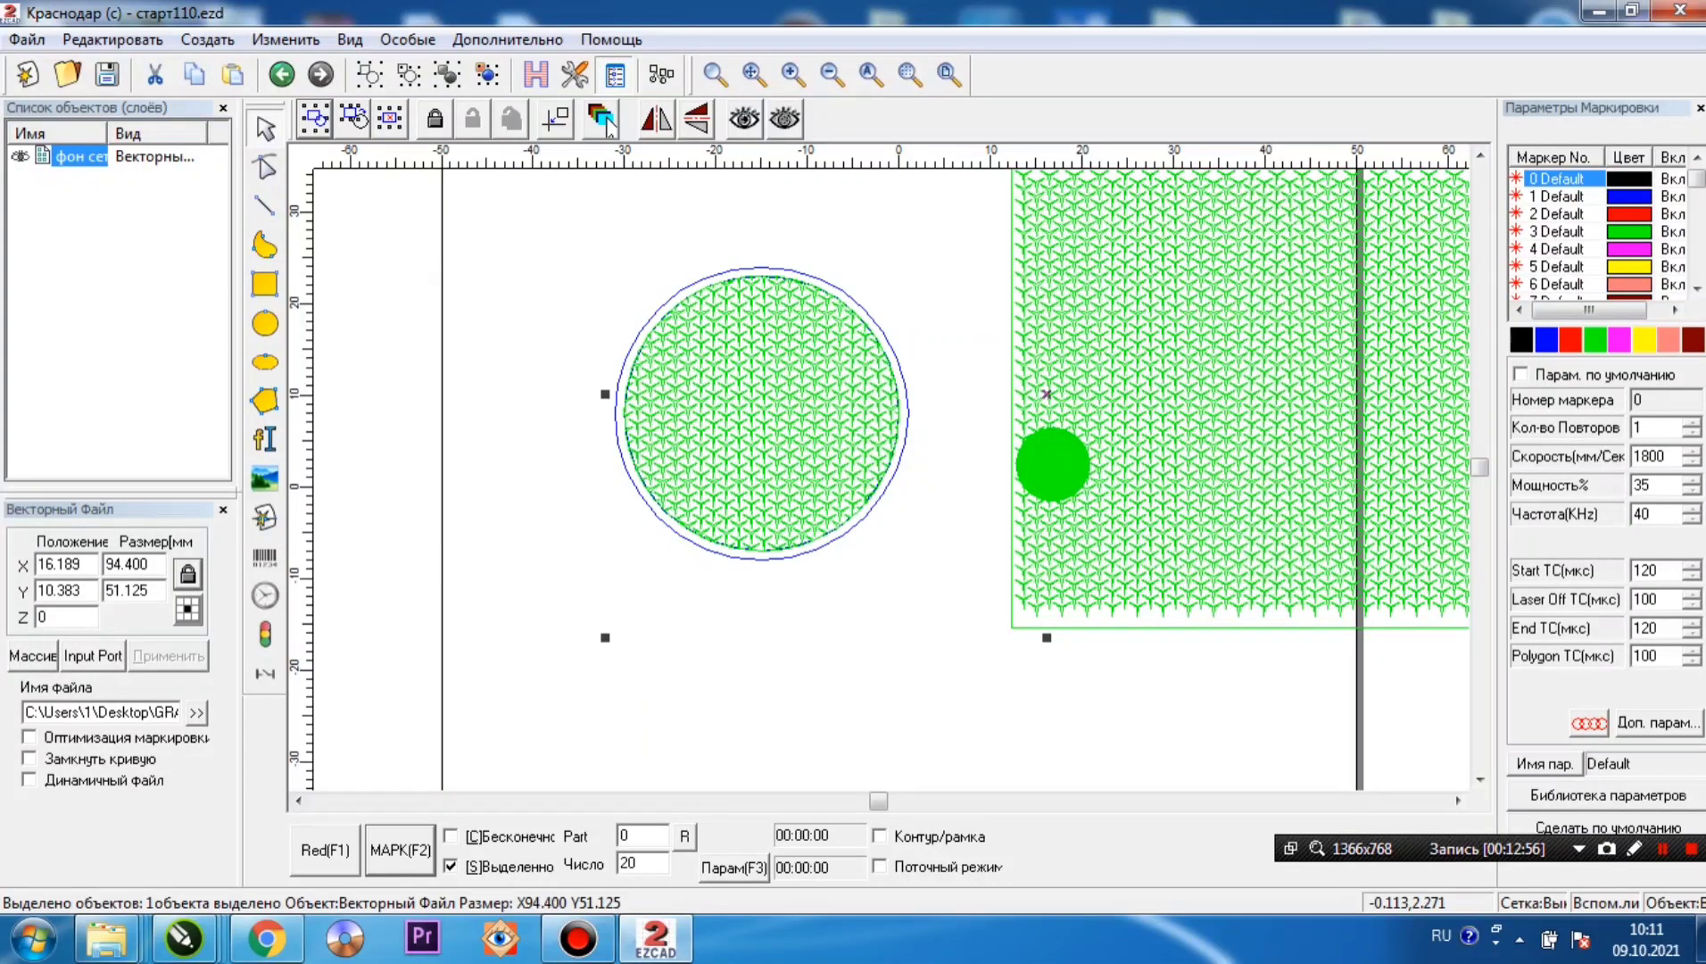
- Ungroup the imported vector file into individual curves
{"action": "key", "text": "ctrl+k"}
{"action": "key", "text": "ctrl+k"}
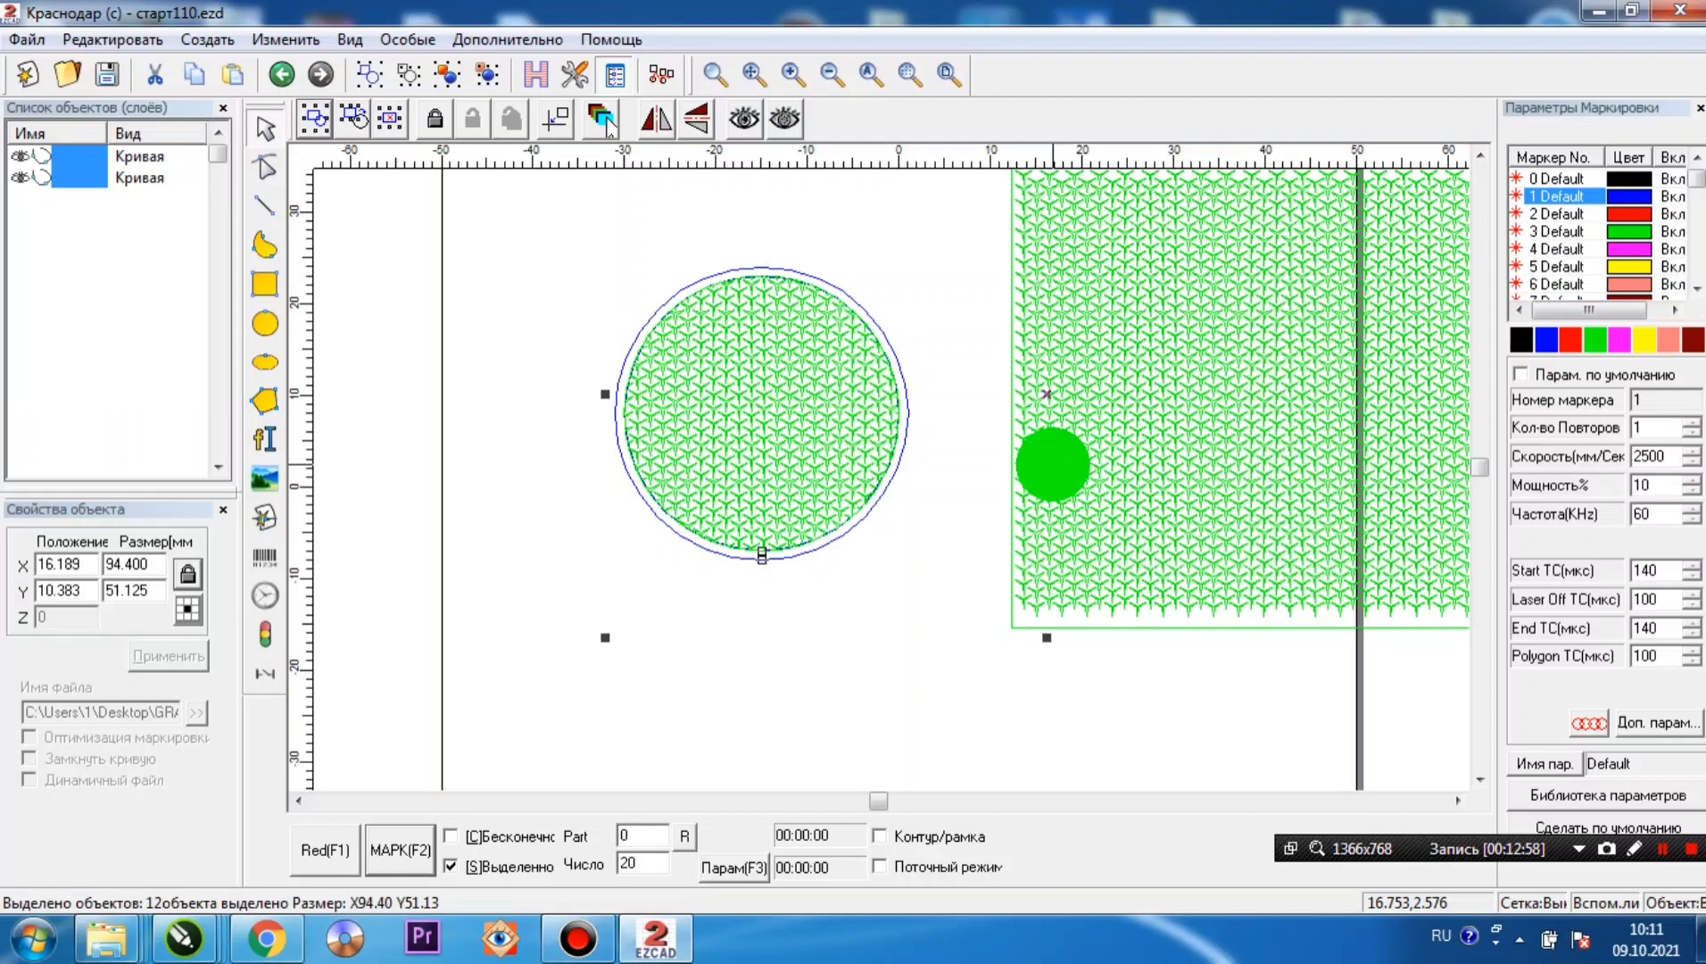
{"action": "key", "text": "ctrl+k"}
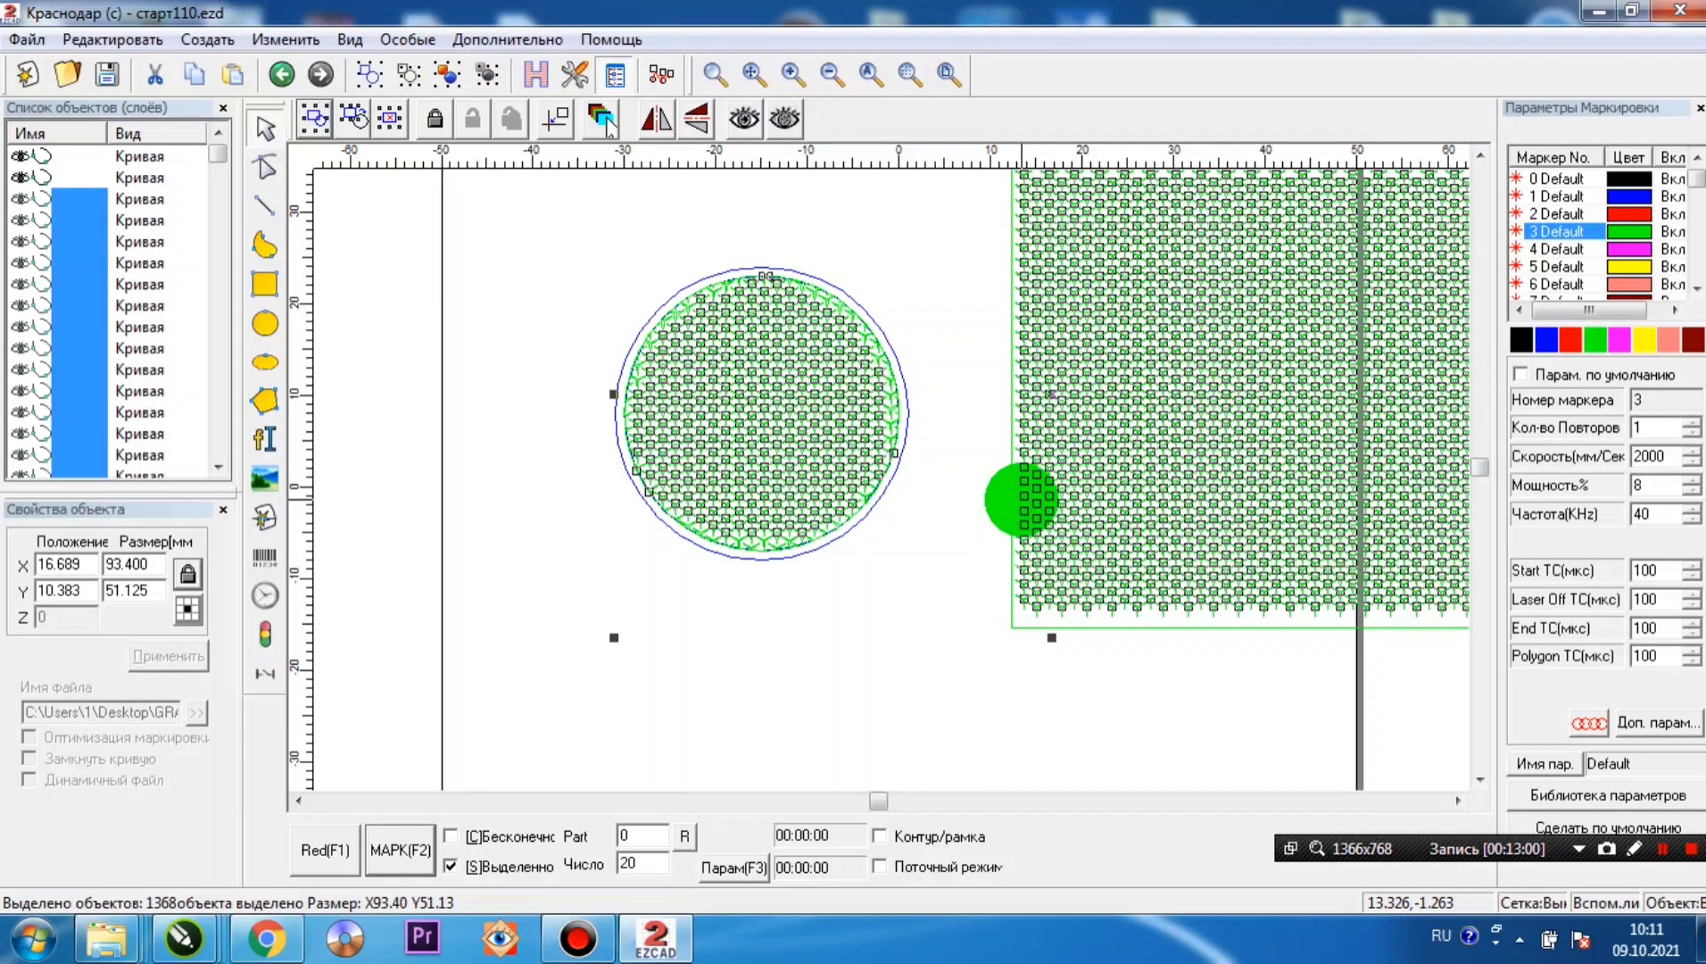
- Select the square mesh beside the circle together with its frame and delete it
{"action": "scroll", "coordinate": [1022, 498], "scroll_direction": "down", "scroll_amount": 3}
{"action": "left_click_drag", "start_coordinate": [1021, 248], "coordinate": [1330, 678]}
{"action": "left_click", "coordinate": [1288, 655]}
{"action": "key", "text": "Delete"}
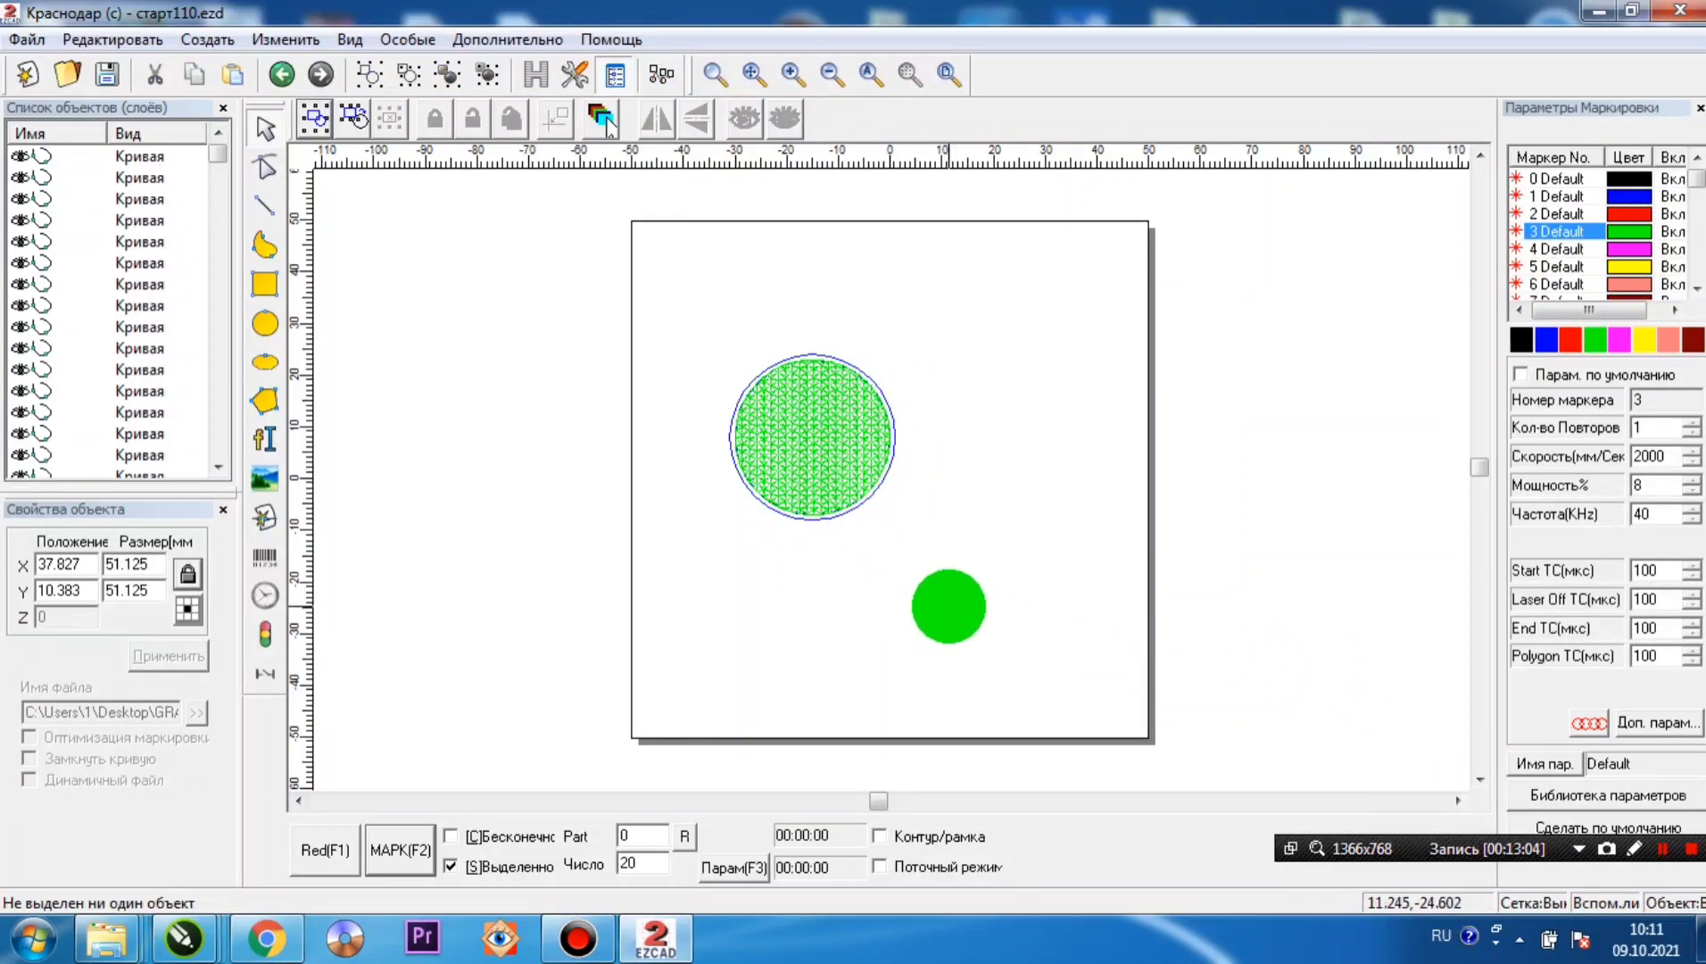
- Select the round mesh with its circle outlines and centre it on the origin at X 0, Y 0
{"action": "mouse_move", "coordinate": [944, 601]}
{"action": "left_mouse_down"}
{"action": "mouse_move", "coordinate": [644, 282]}
{"action": "mouse_move", "coordinate": [646, 299]}
{"action": "left_mouse_up"}
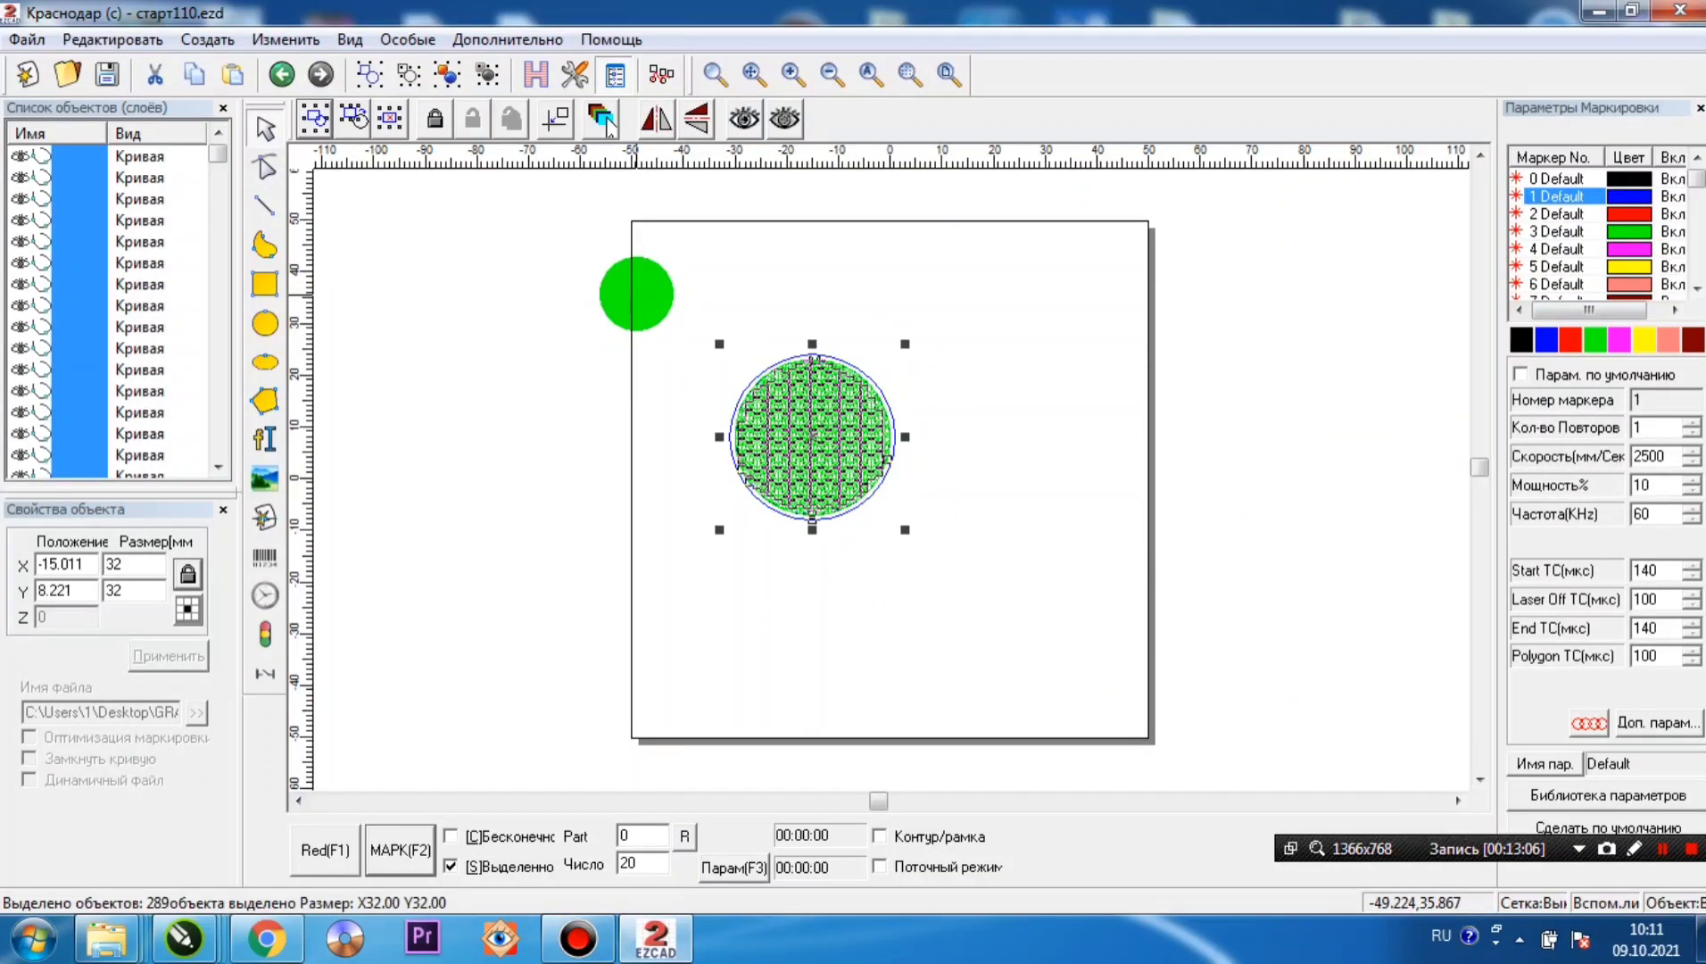
{"action": "left_click", "coordinate": [555, 119]}
{"action": "scroll", "coordinate": [942, 526], "scroll_direction": "up", "scroll_amount": 3}
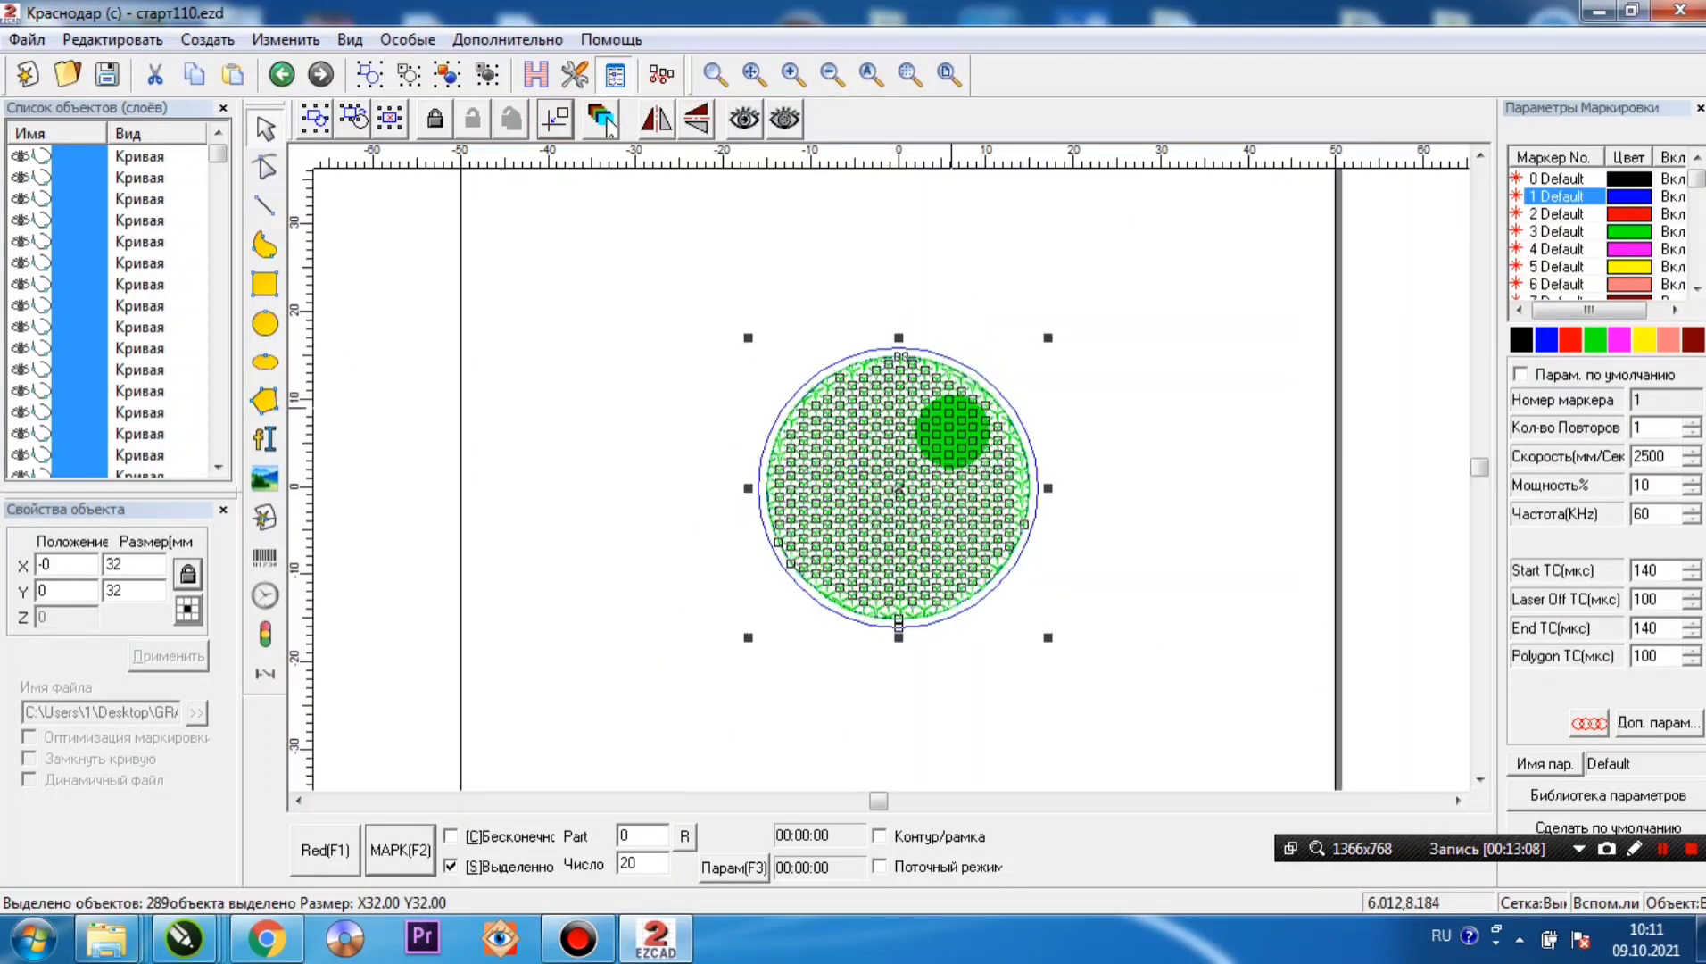
- Select only the outer 32 mm circle outline around the mesh
{"action": "left_click", "coordinate": [1128, 420]}
{"action": "left_click", "coordinate": [1165, 420]}
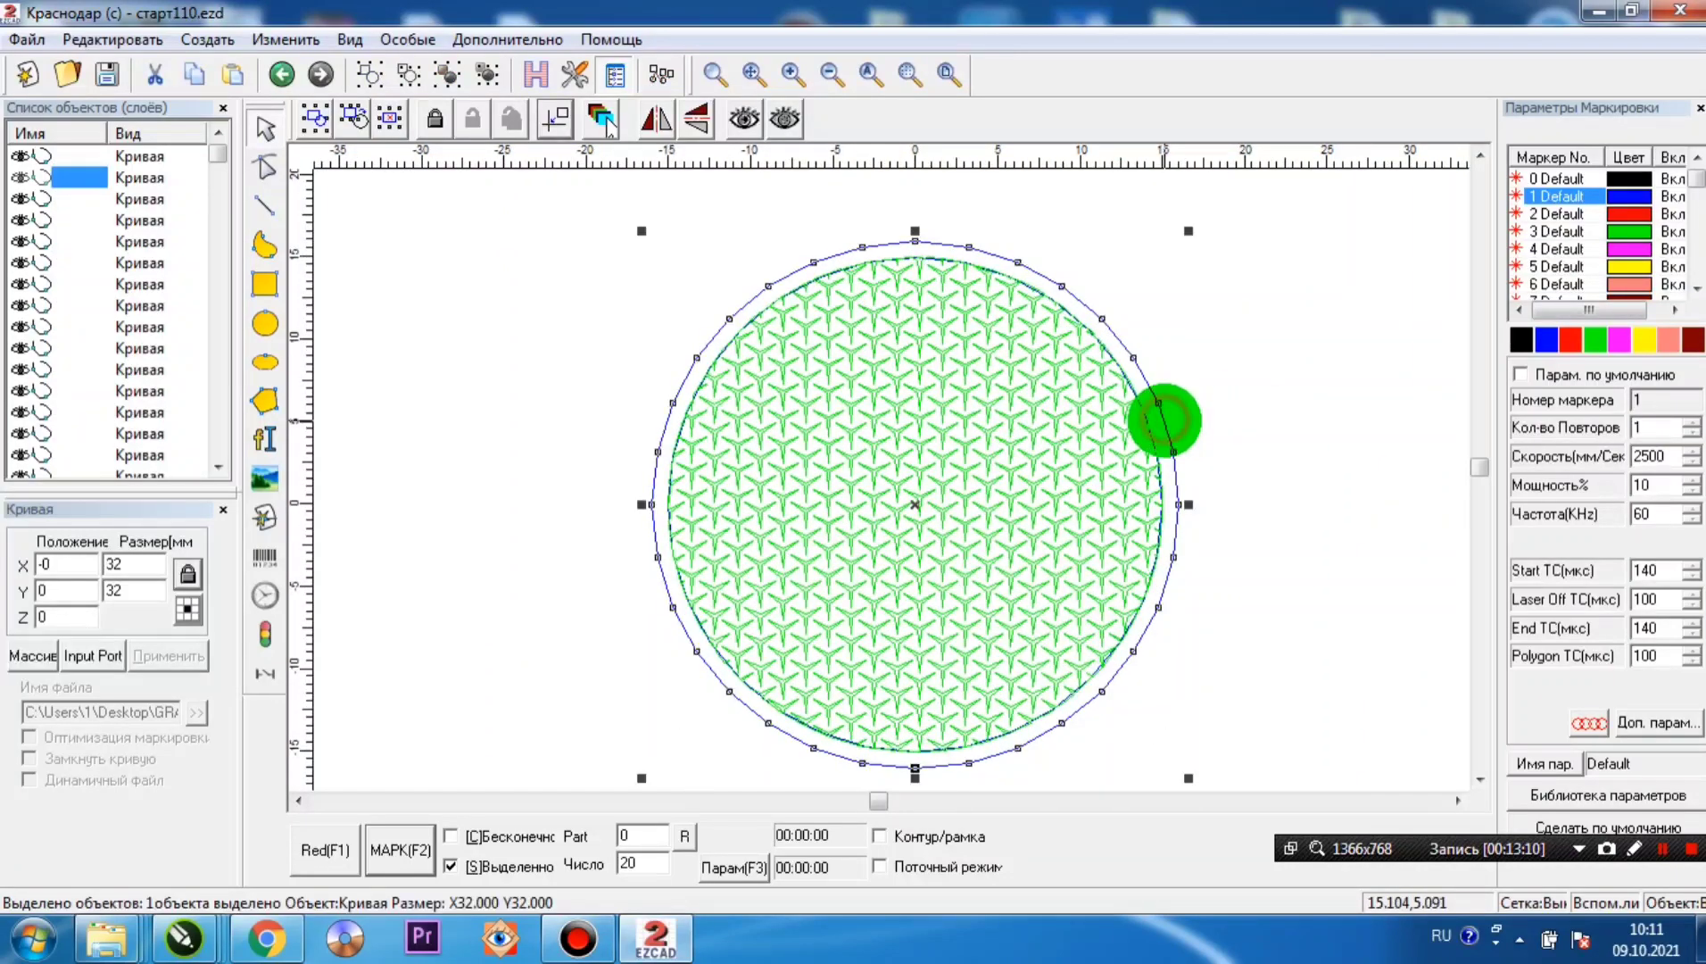